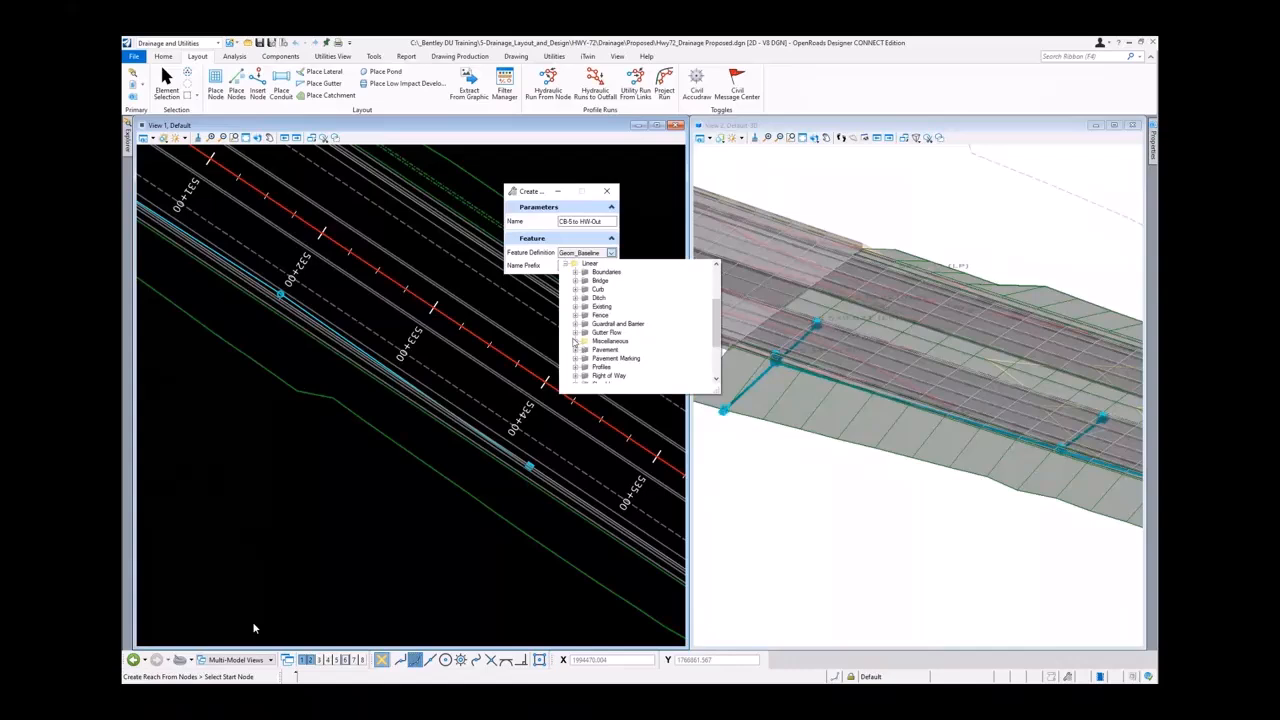
Set the CB-5 to HW-Out profile run's feature definition to Util_Profile_Run and its name prefix to Prof Run - From Node
left_click(610, 375)
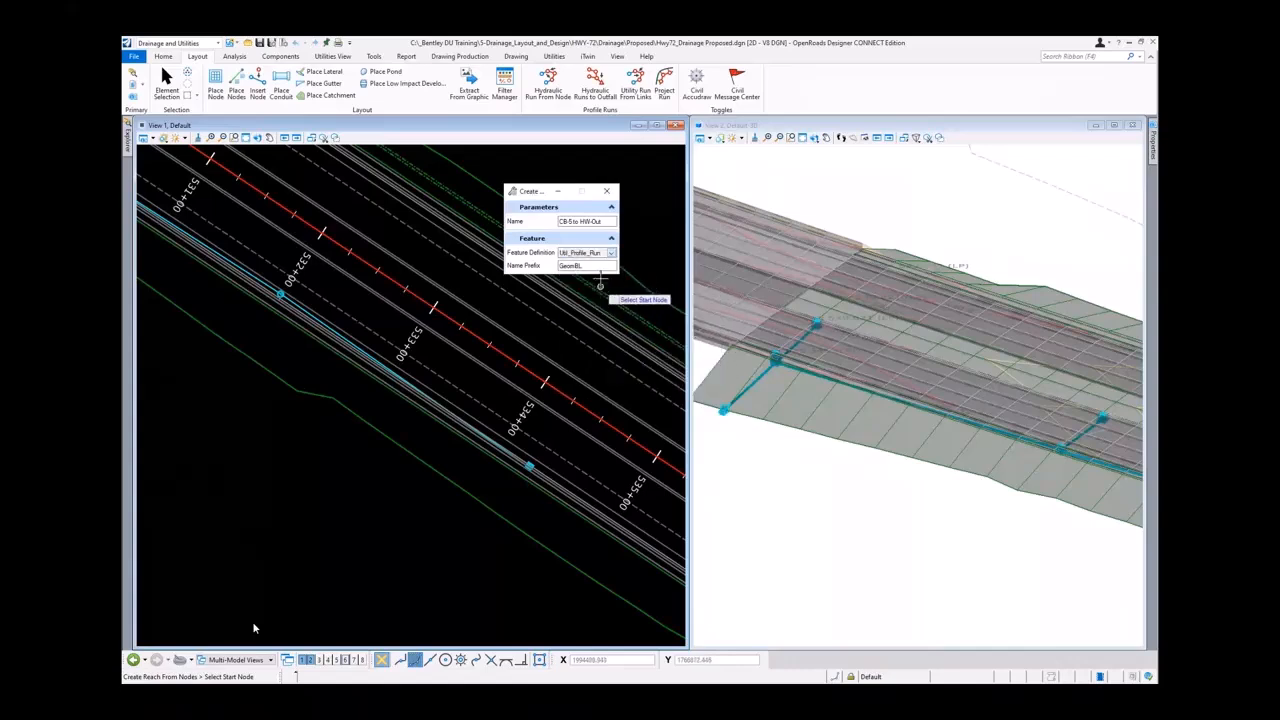
double_click(603, 266)
type("Pi")
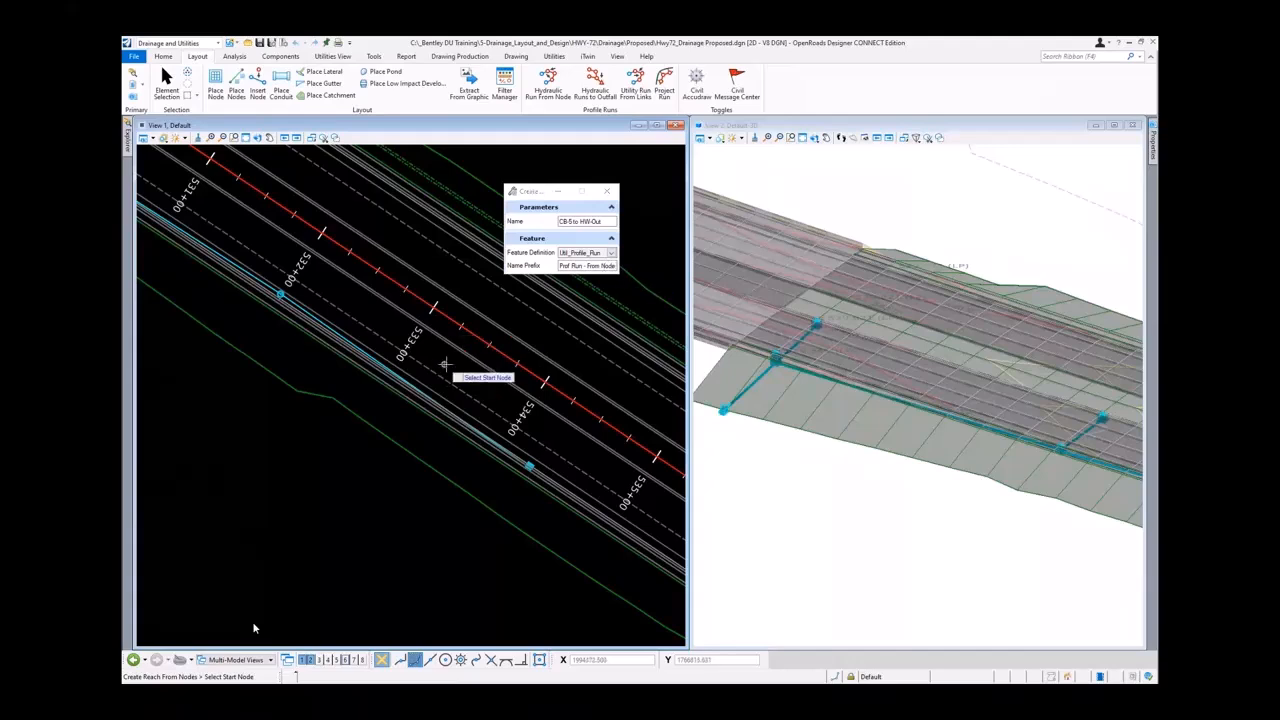
Create the hydraulic run from the catch basin near station 534+00 down to the outfall near station 527+00
scroll(555, 470, "down", 1)
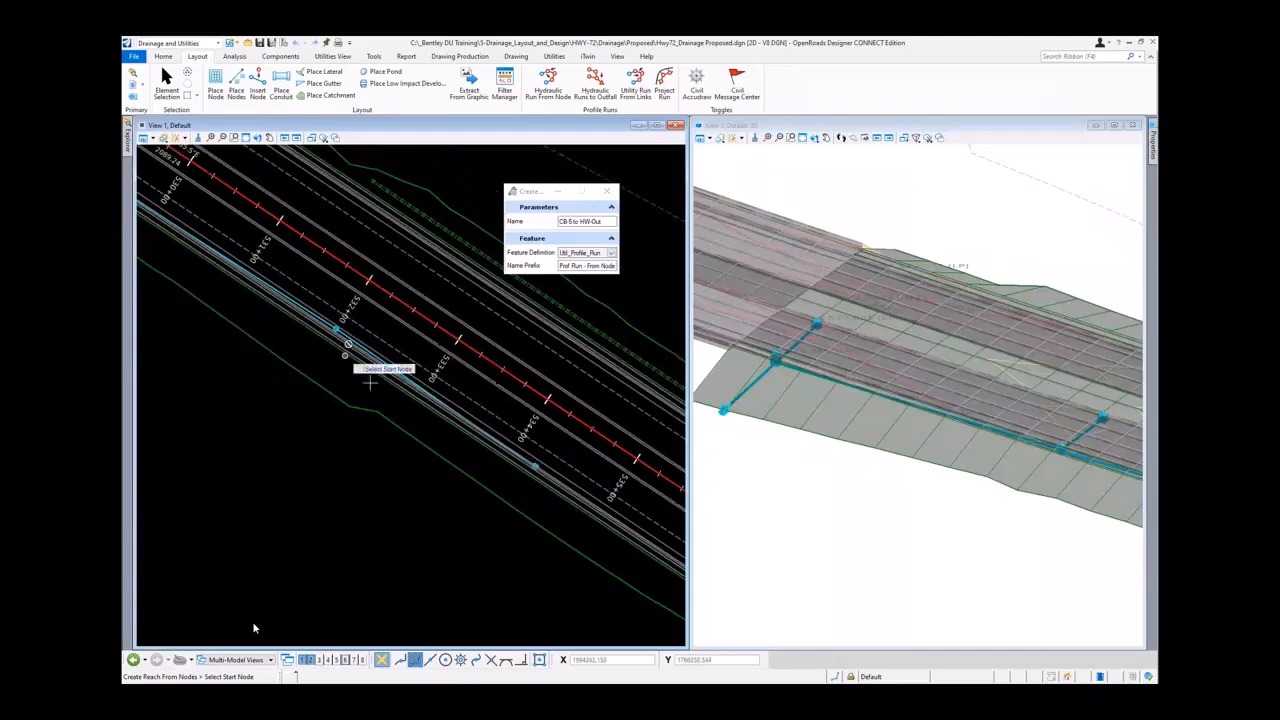
scroll(535, 465, "up", 2)
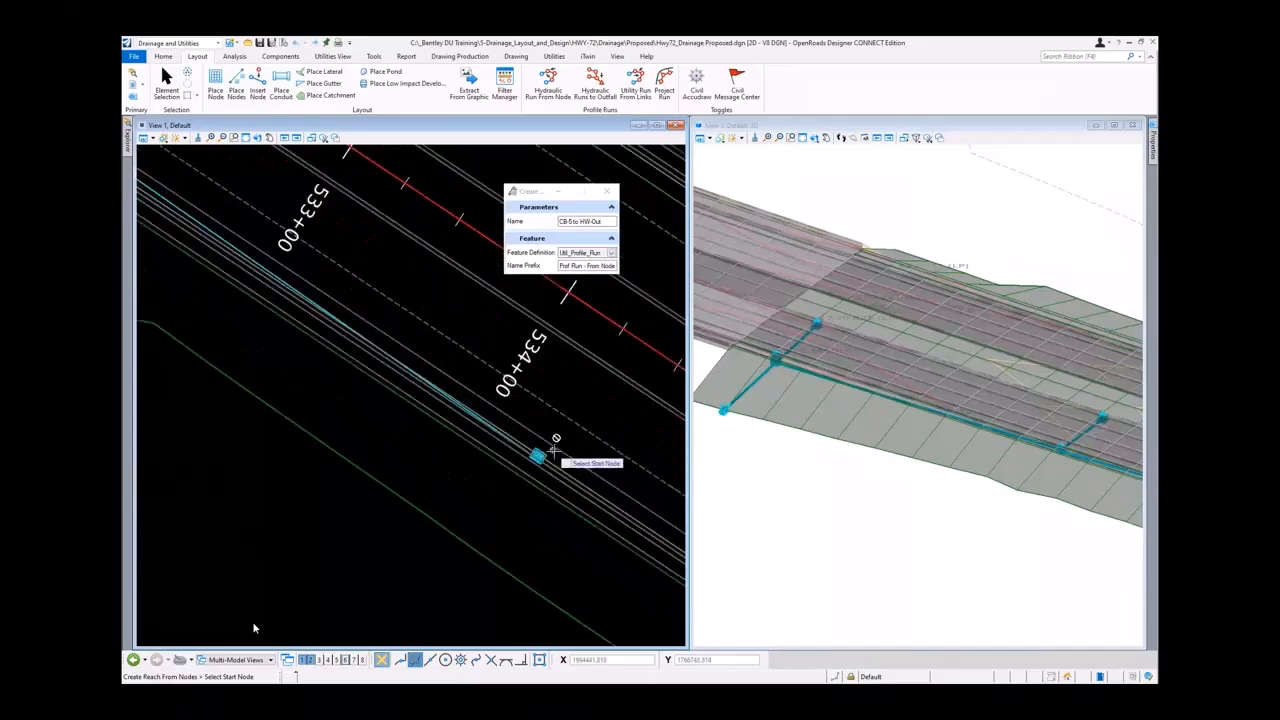
left_click(540, 453)
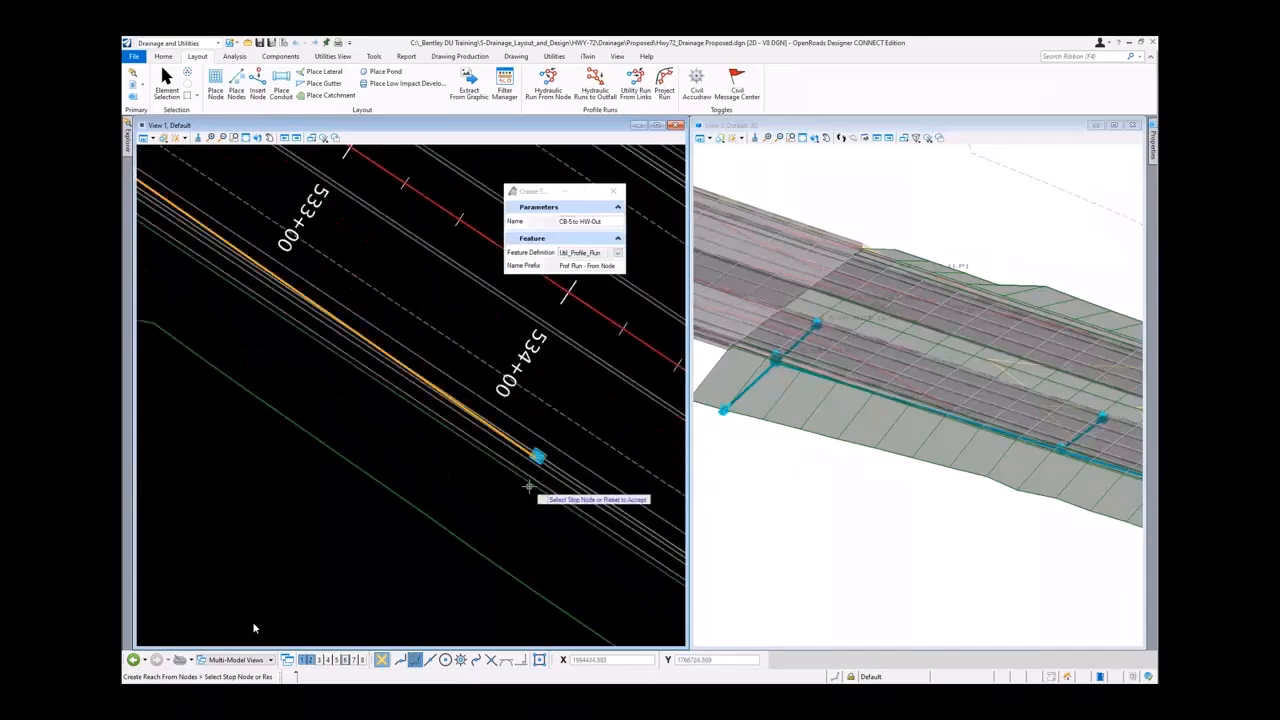
scroll(537, 457, "down", 2)
scroll(530, 487, "down", 3)
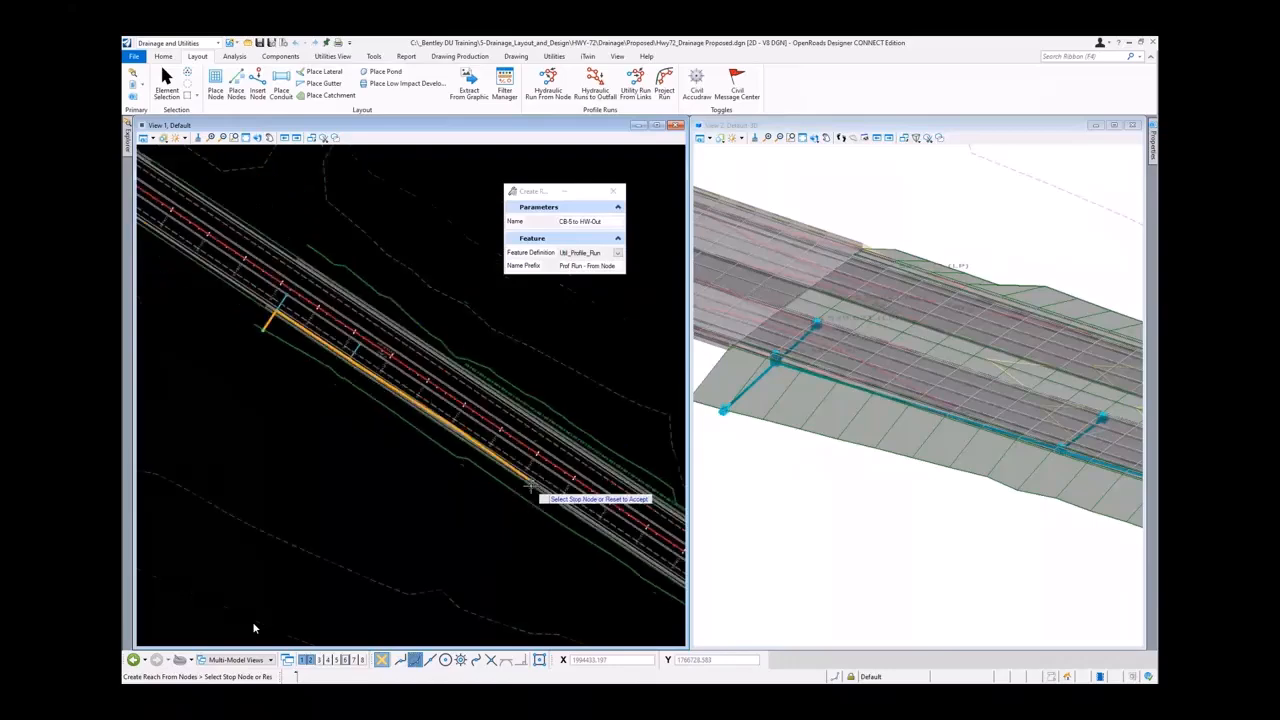
scroll(308, 338, "up", 2)
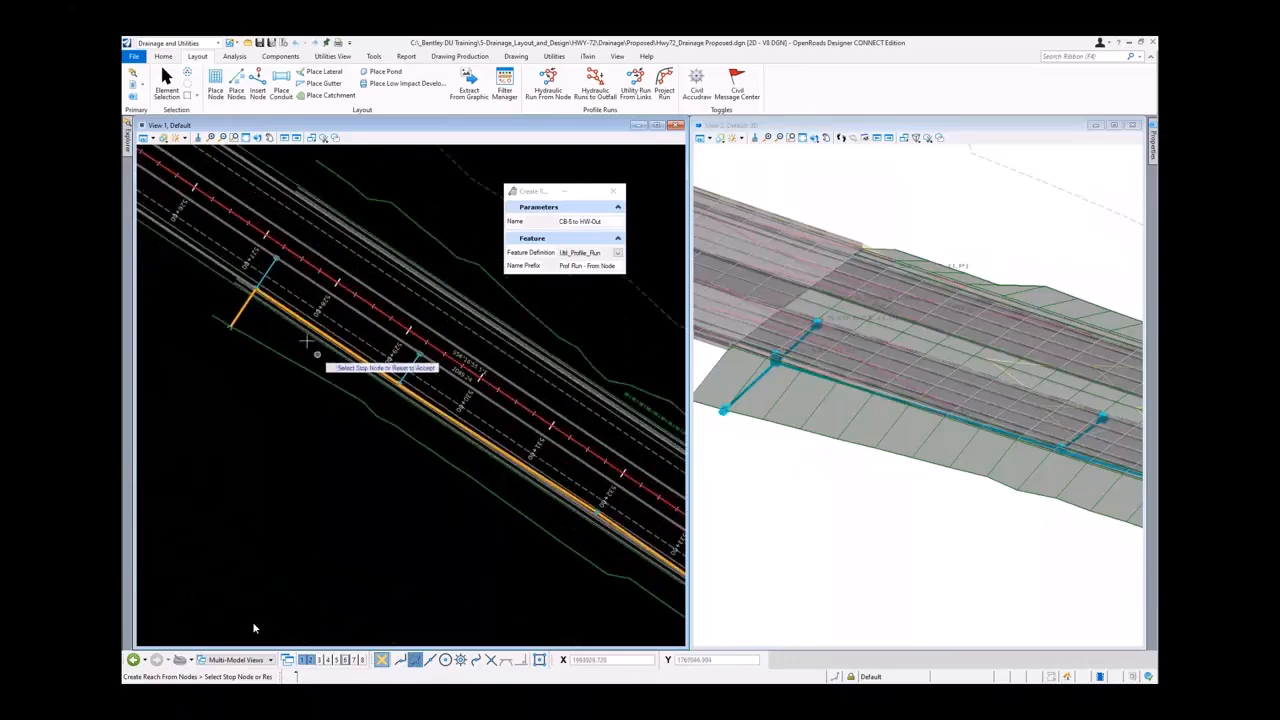
left_click(256, 289)
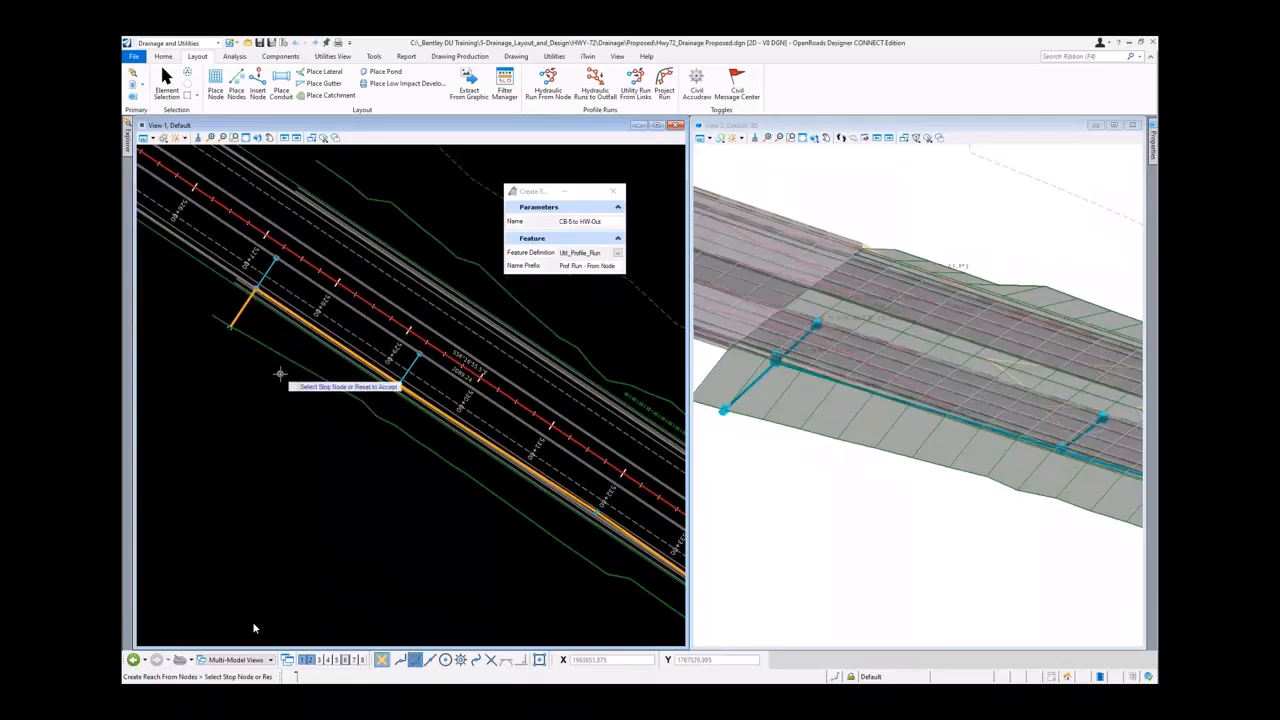
left_click(310, 441)
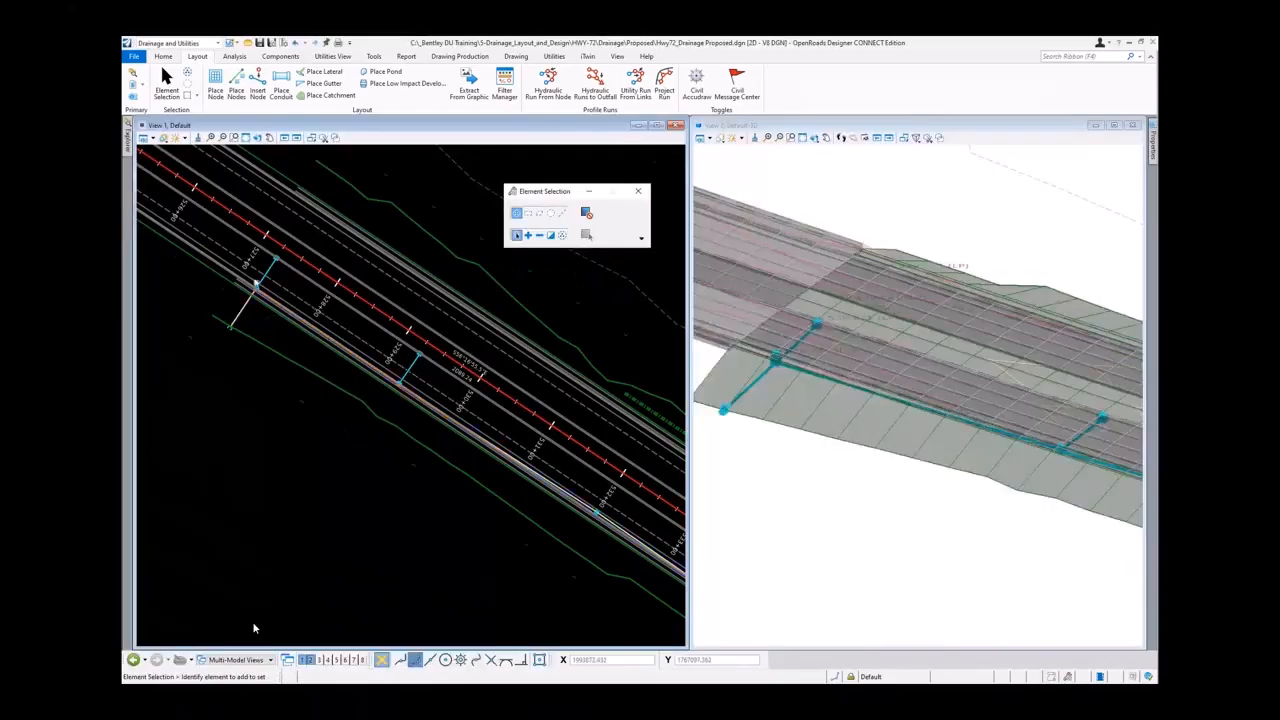
scroll(266, 324, "up", 5)
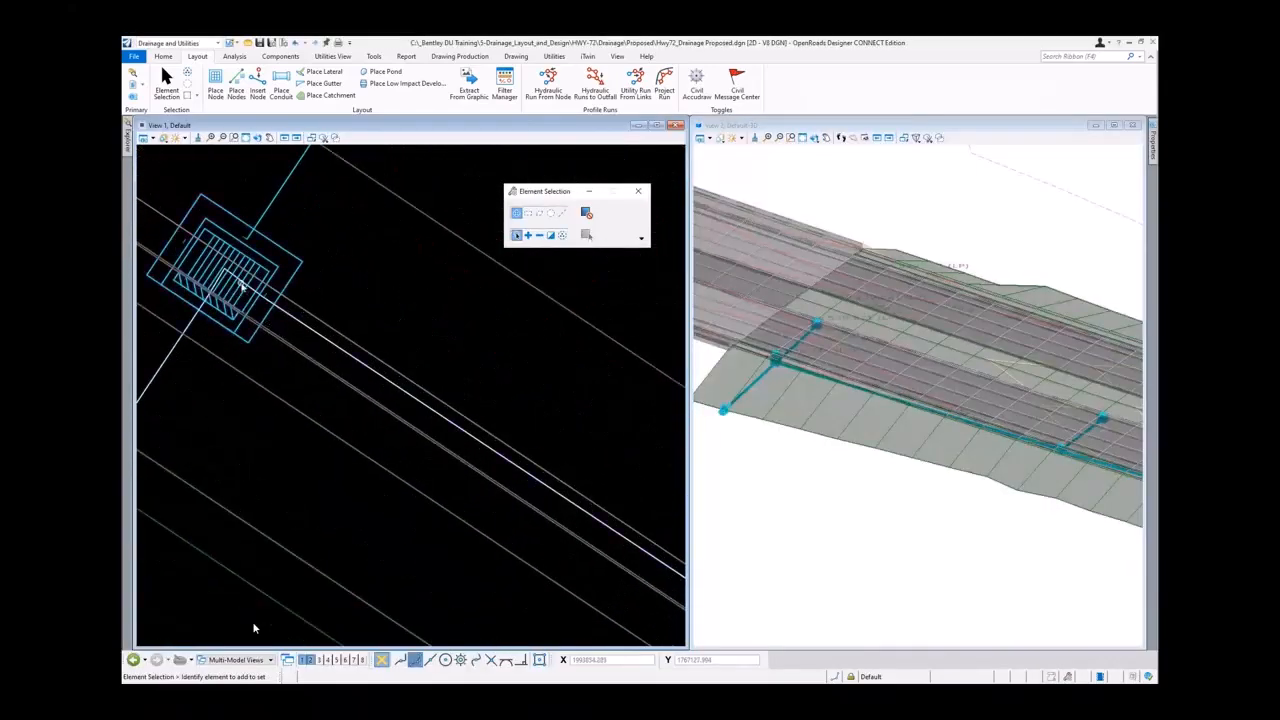
left_click(252, 288)
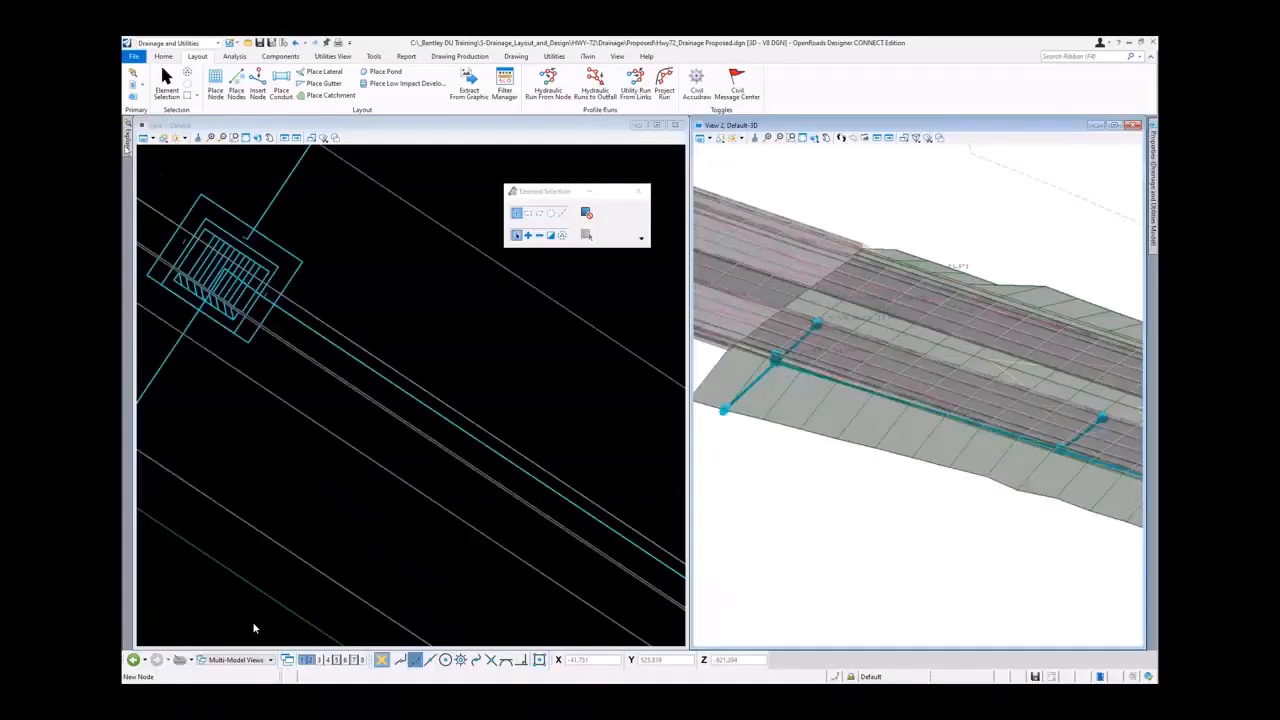
Keep the Explorer open and expand the drainage and utilities model of Hwy72_Drainage Proposed.dgn to its profile runs
mouse_move(127, 150)
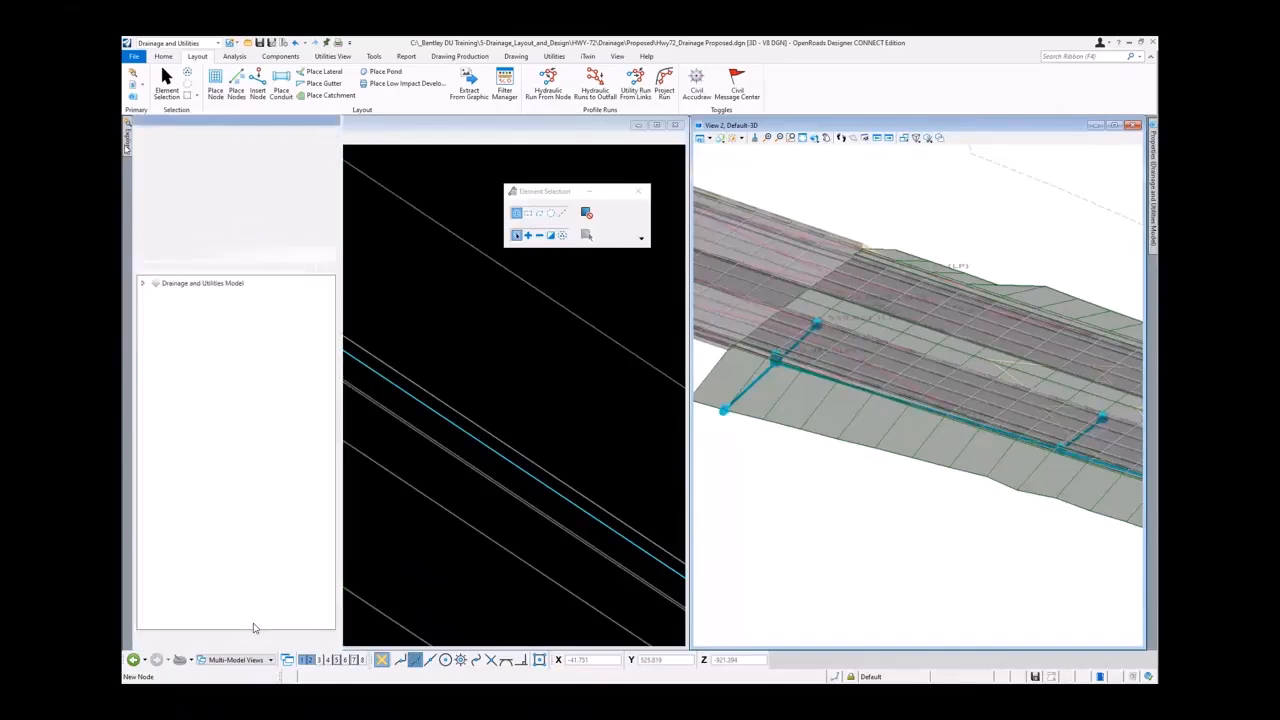
left_click(326, 123)
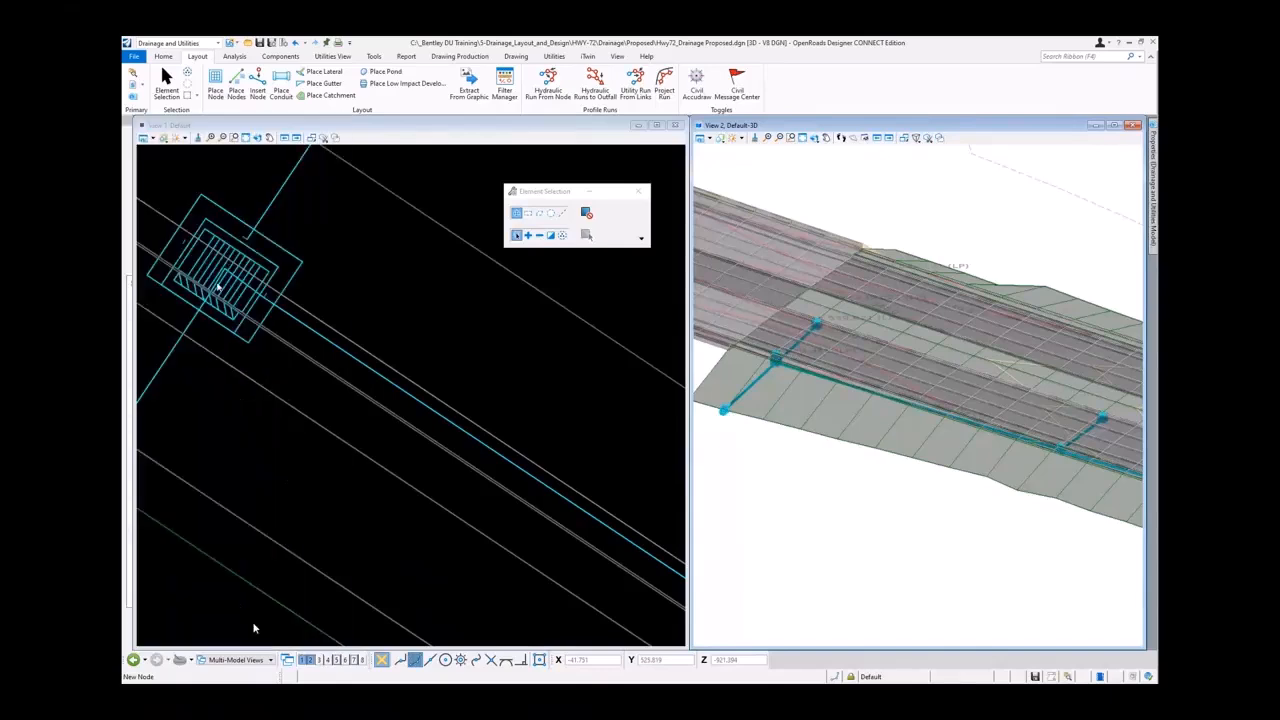
left_click(133, 286)
left_click(143, 297)
left_click(154, 348)
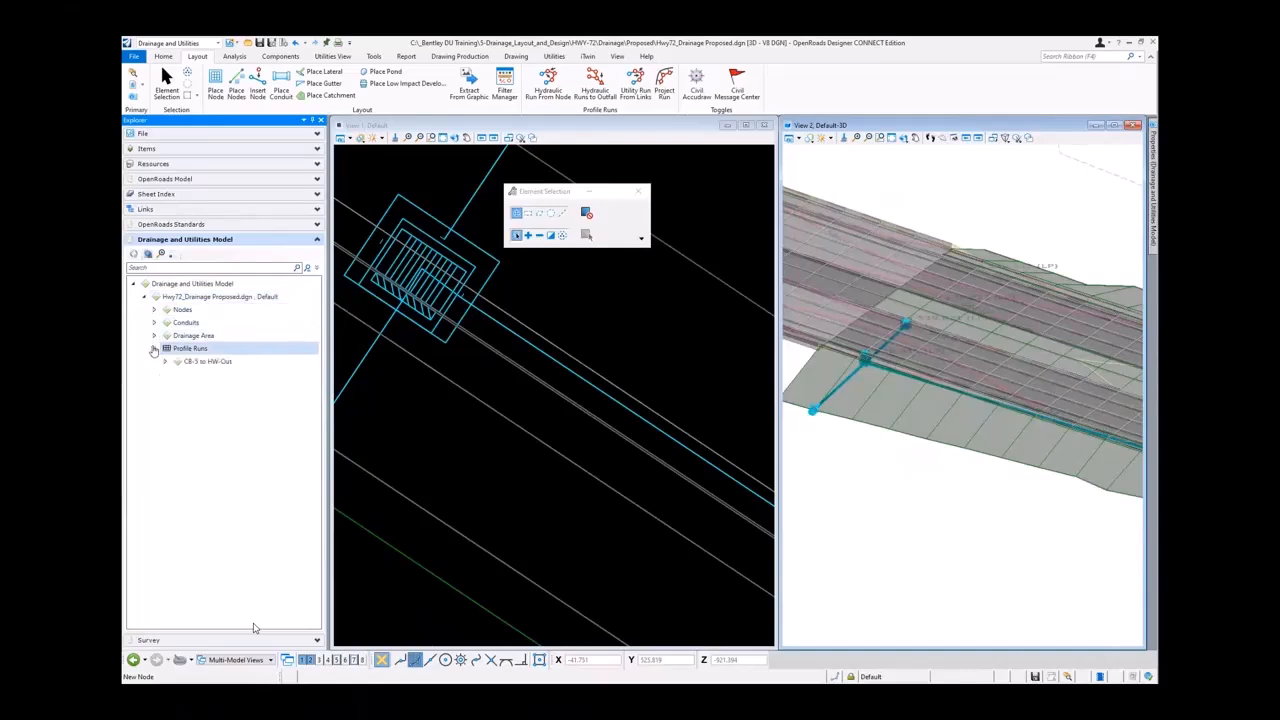
Open the profile model of the CB-5 to HW-Out run in View 6
left_click(242, 364)
right_click(255, 366)
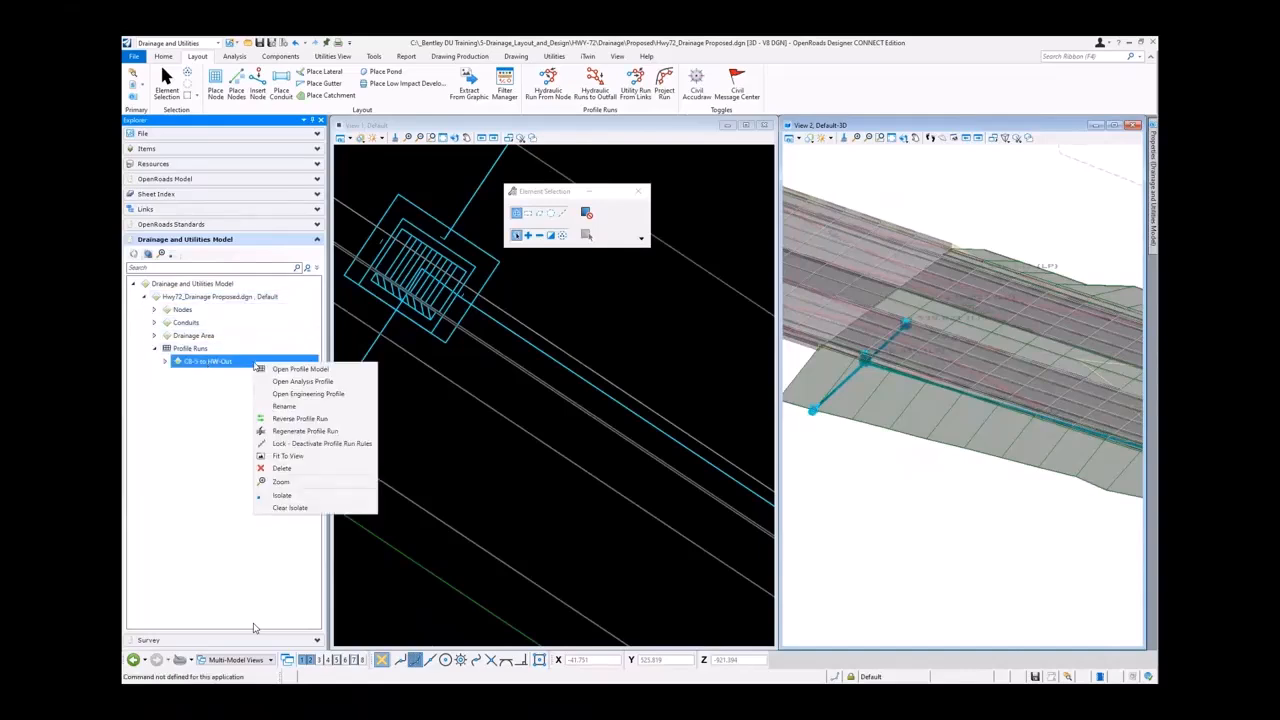
left_click(300, 368)
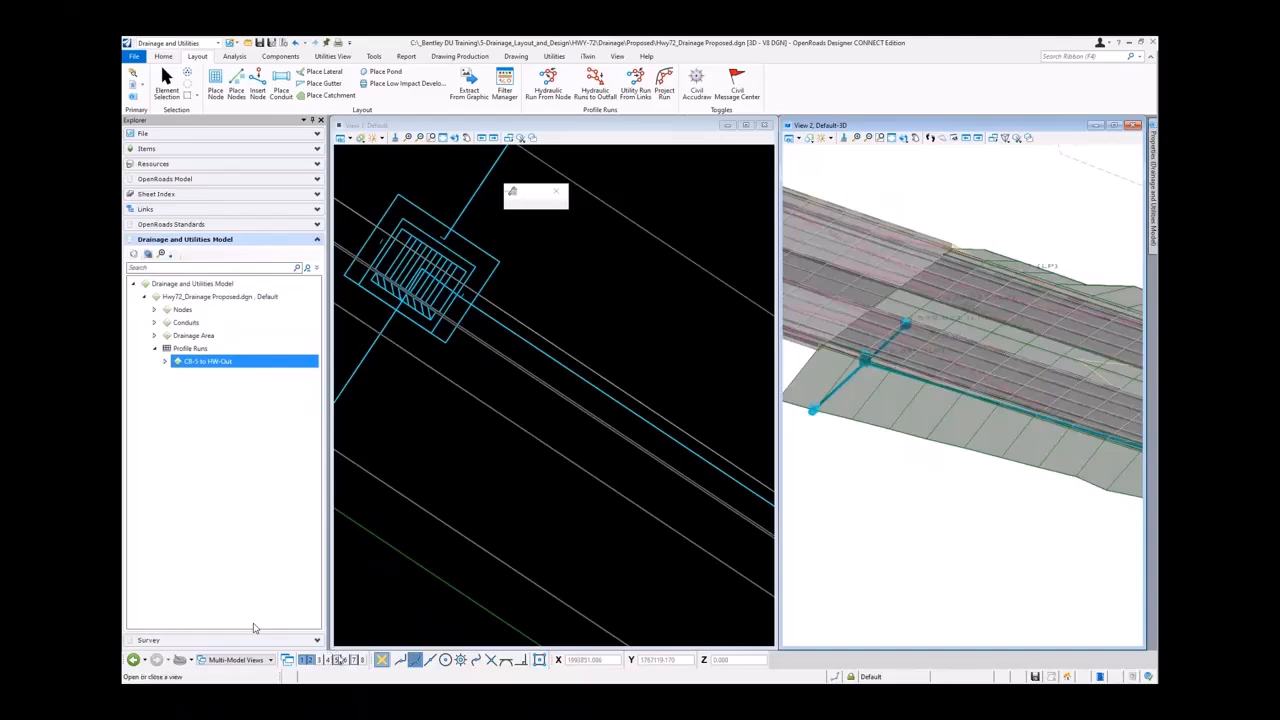
left_click(345, 661)
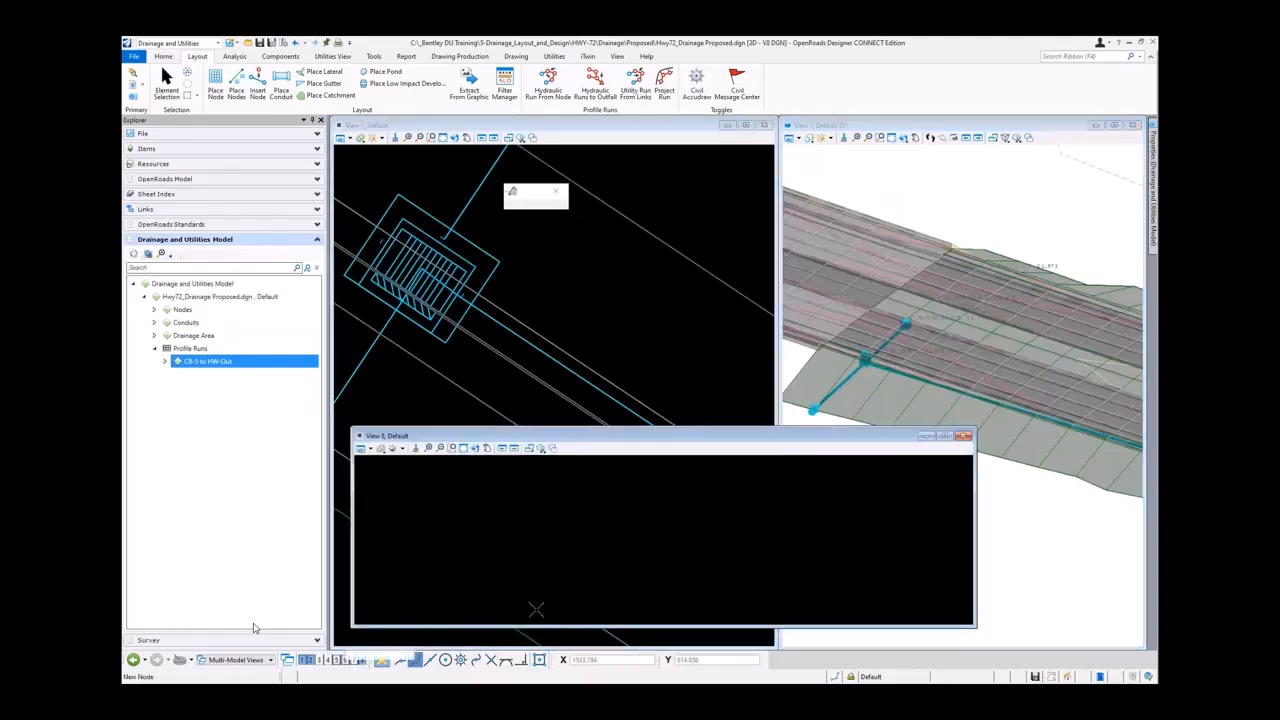
left_click(565, 535)
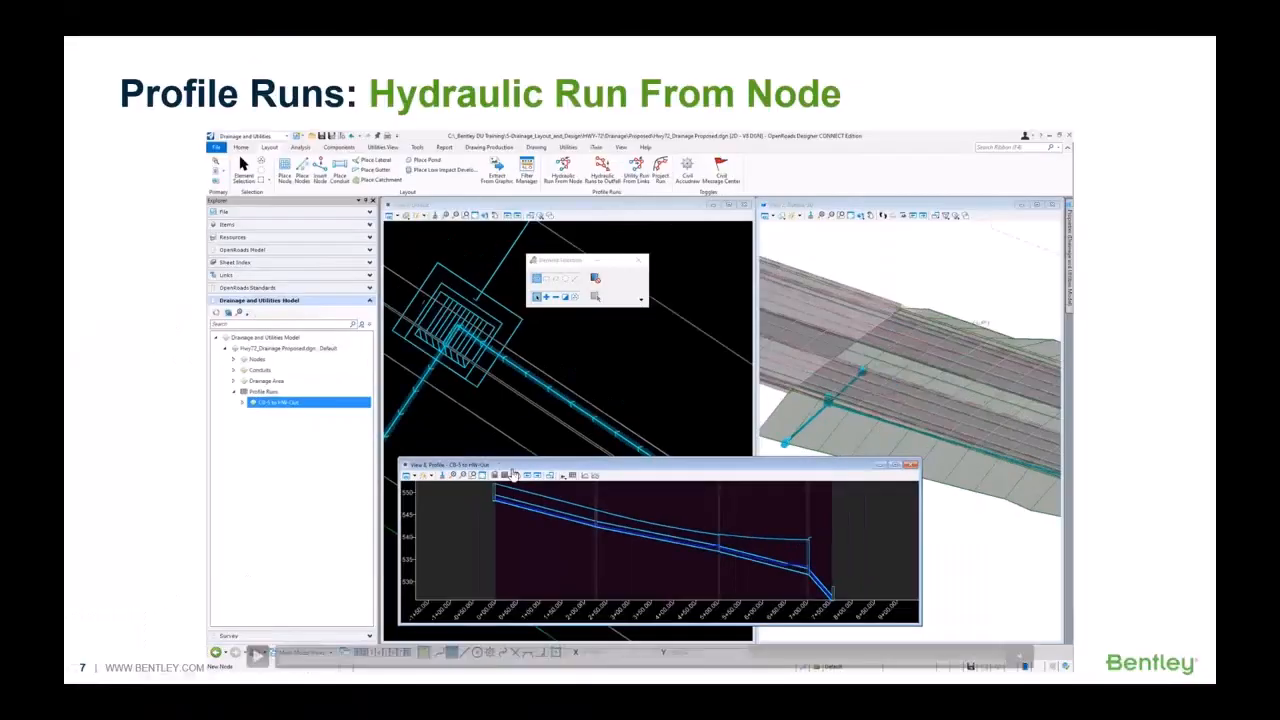
left_click(512, 476)
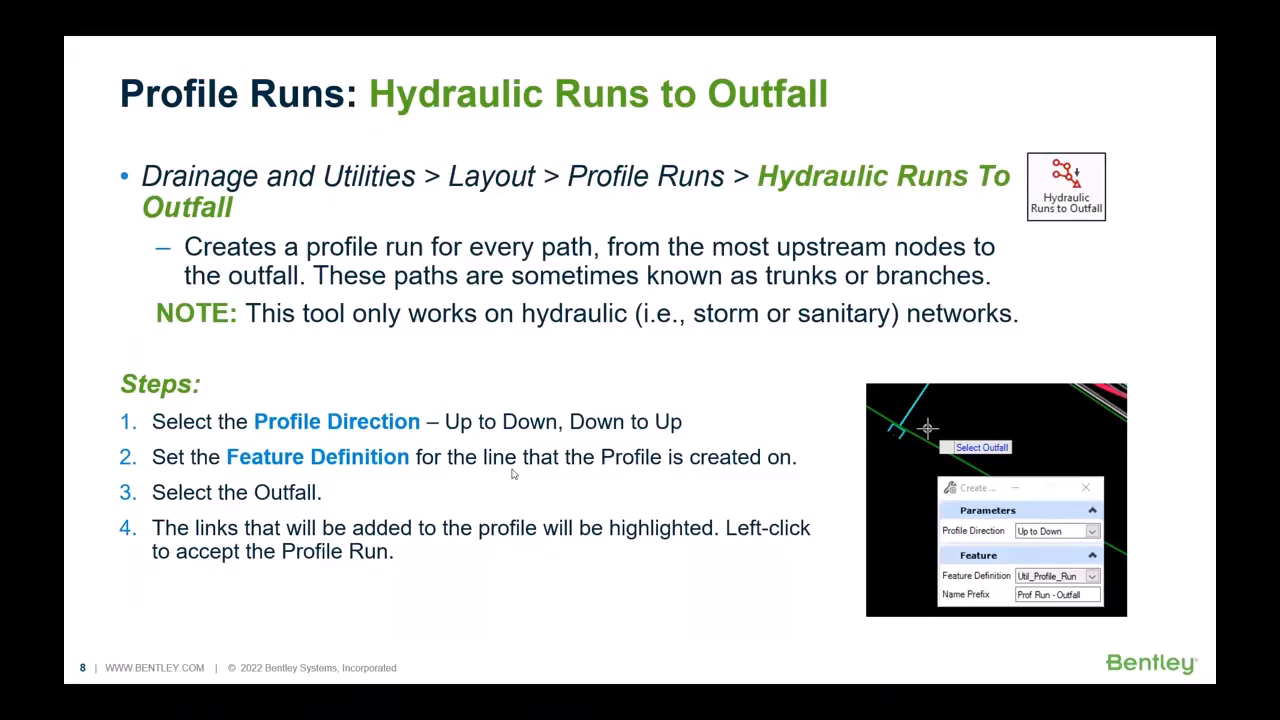
key("Right")
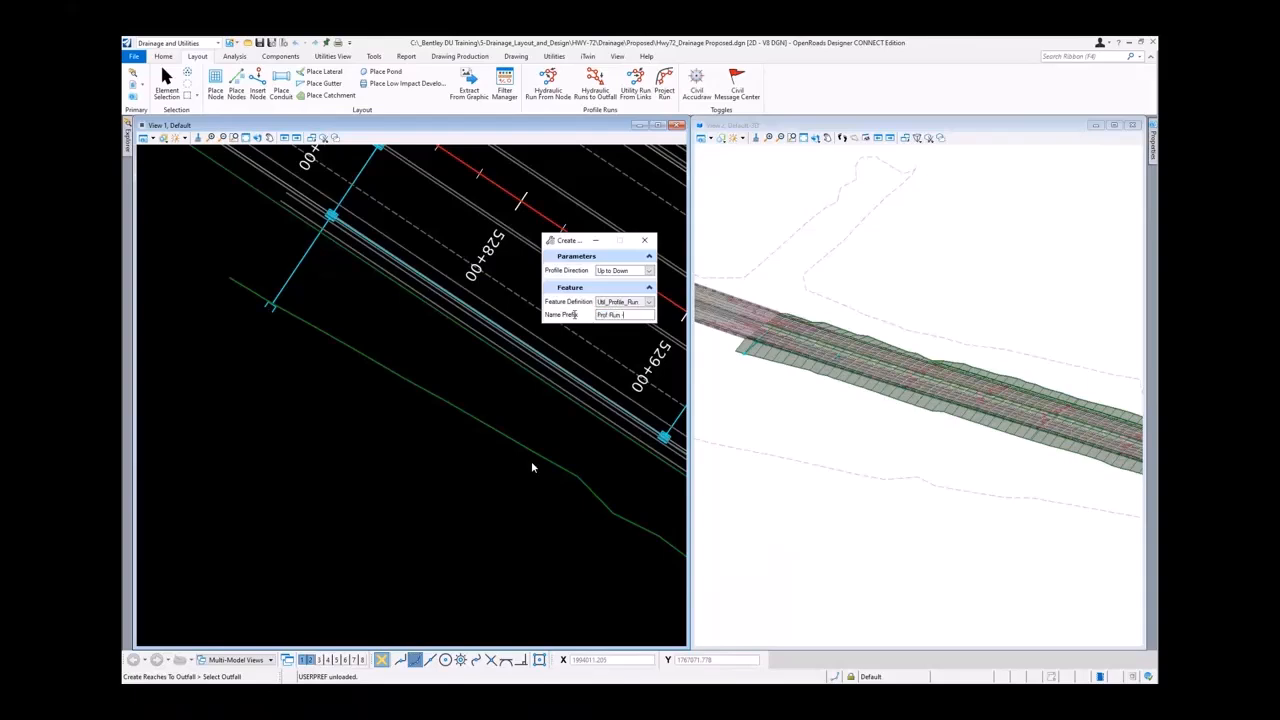
Create Up to Down hydraulic runs to the outfall near station 527+00, with the name prefix Prof Run - From Outfall
type("From Outfall")
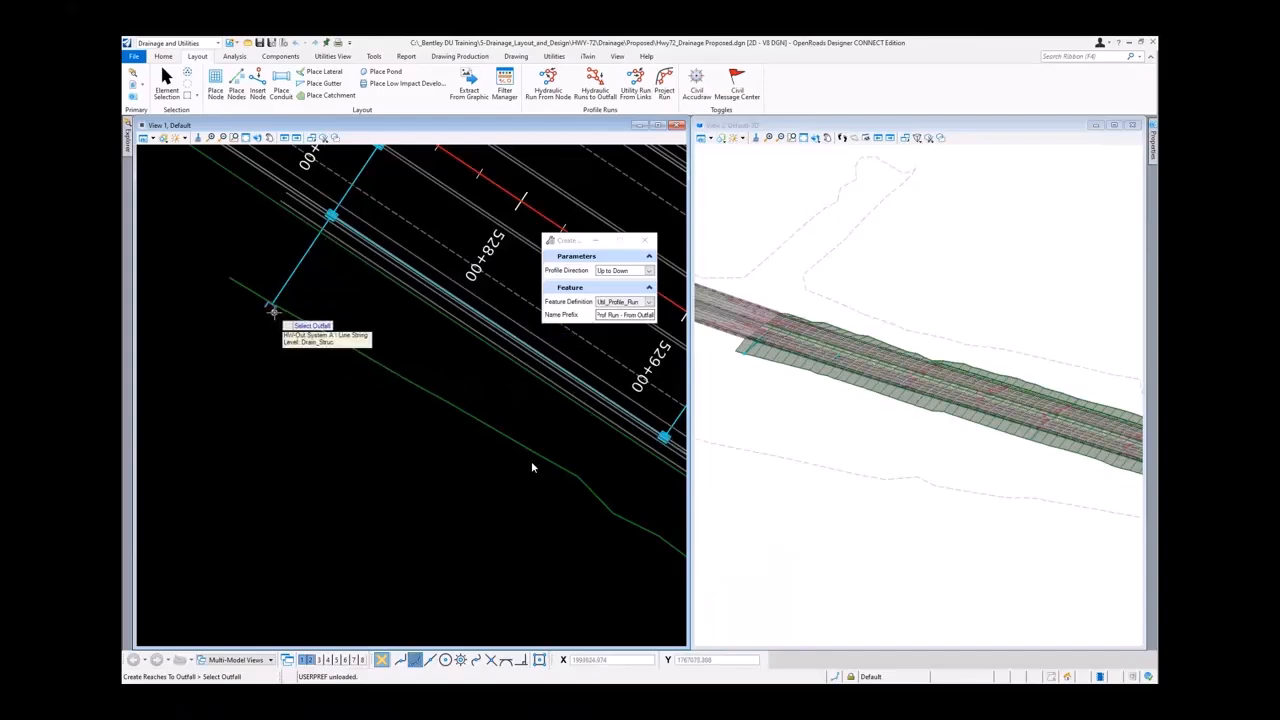
left_click(272, 309)
scroll(304, 361, "down", 3)
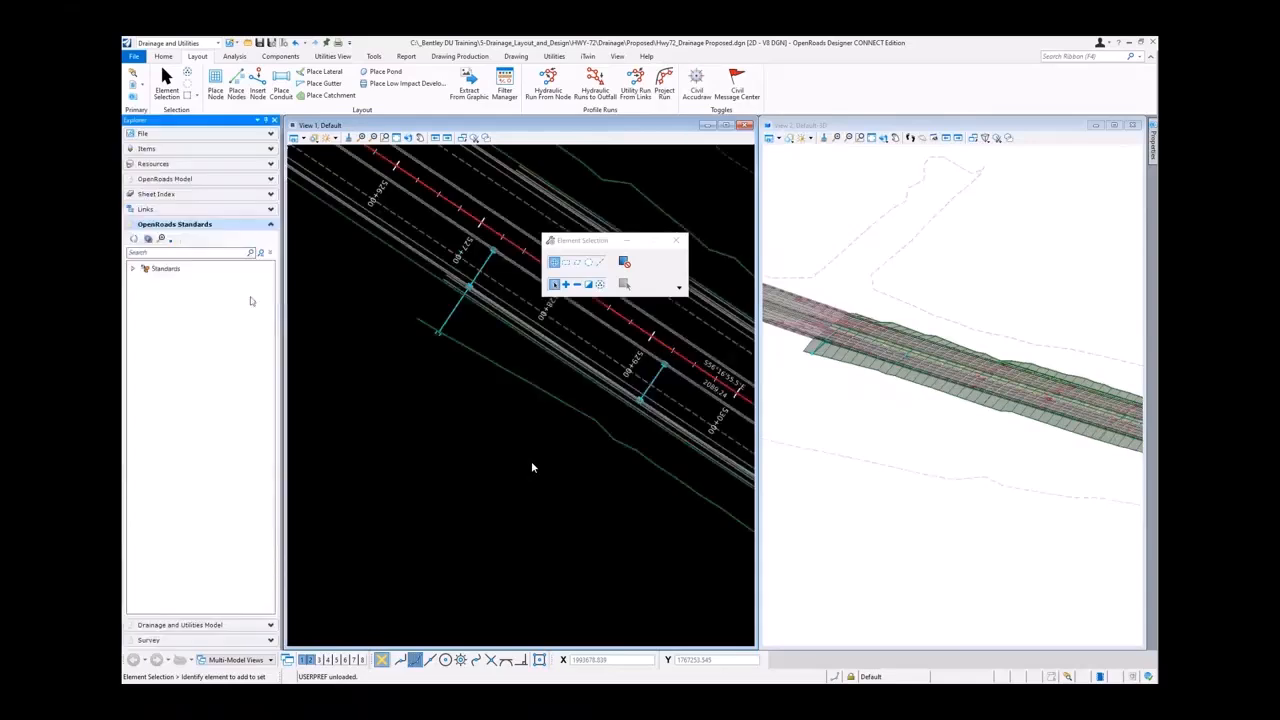
Widen the Explorer and expand the drawing's drainage and utilities model to list all its profile runs
left_click_drag(281, 295, 324, 289)
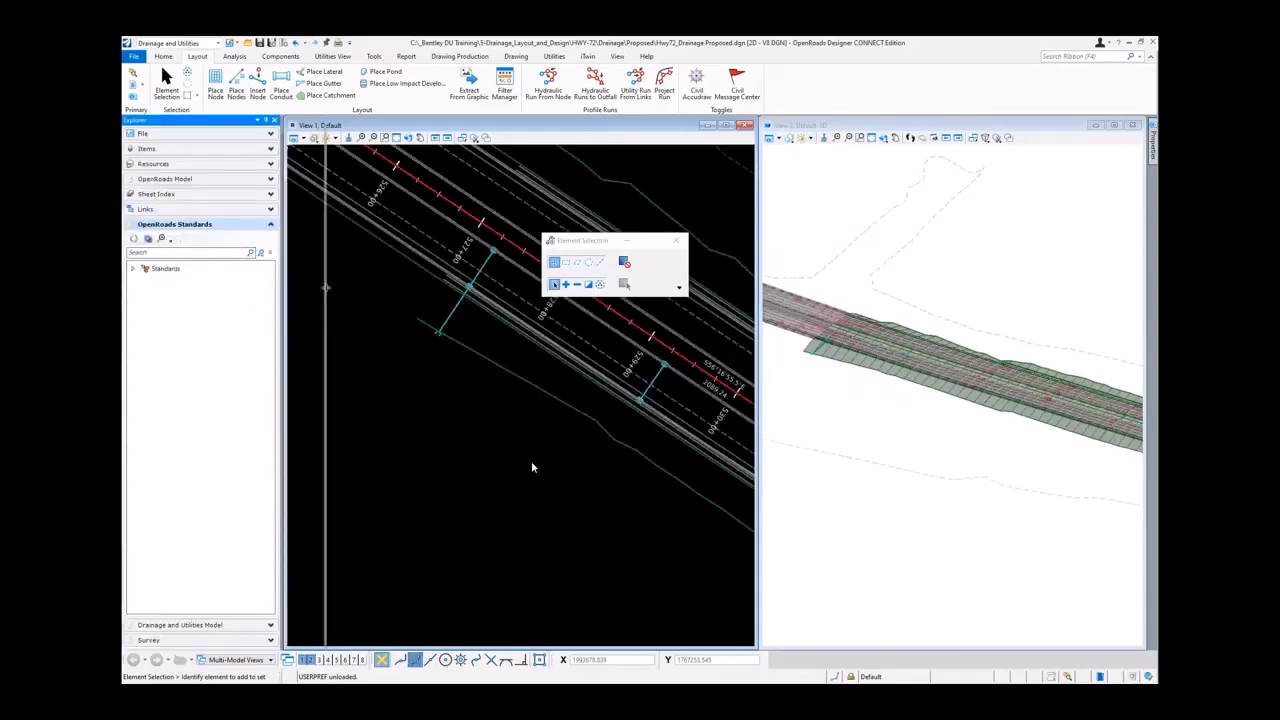
left_click(207, 624)
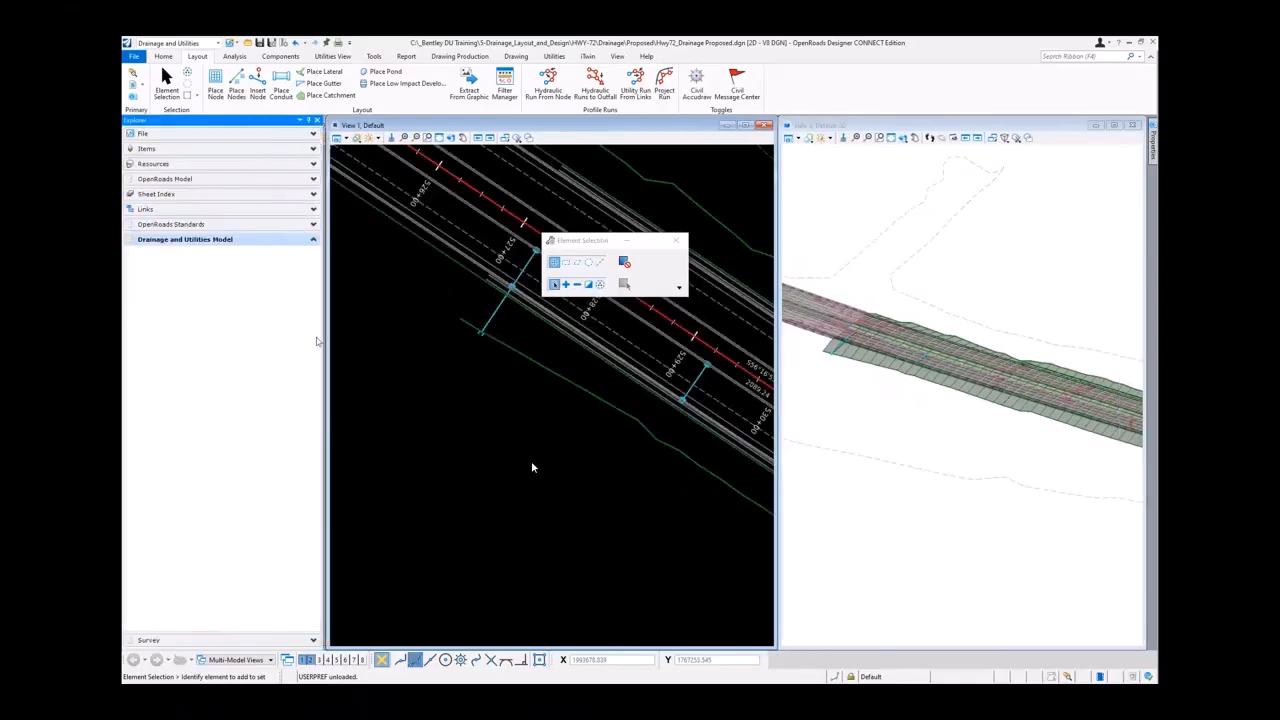
left_click(132, 284)
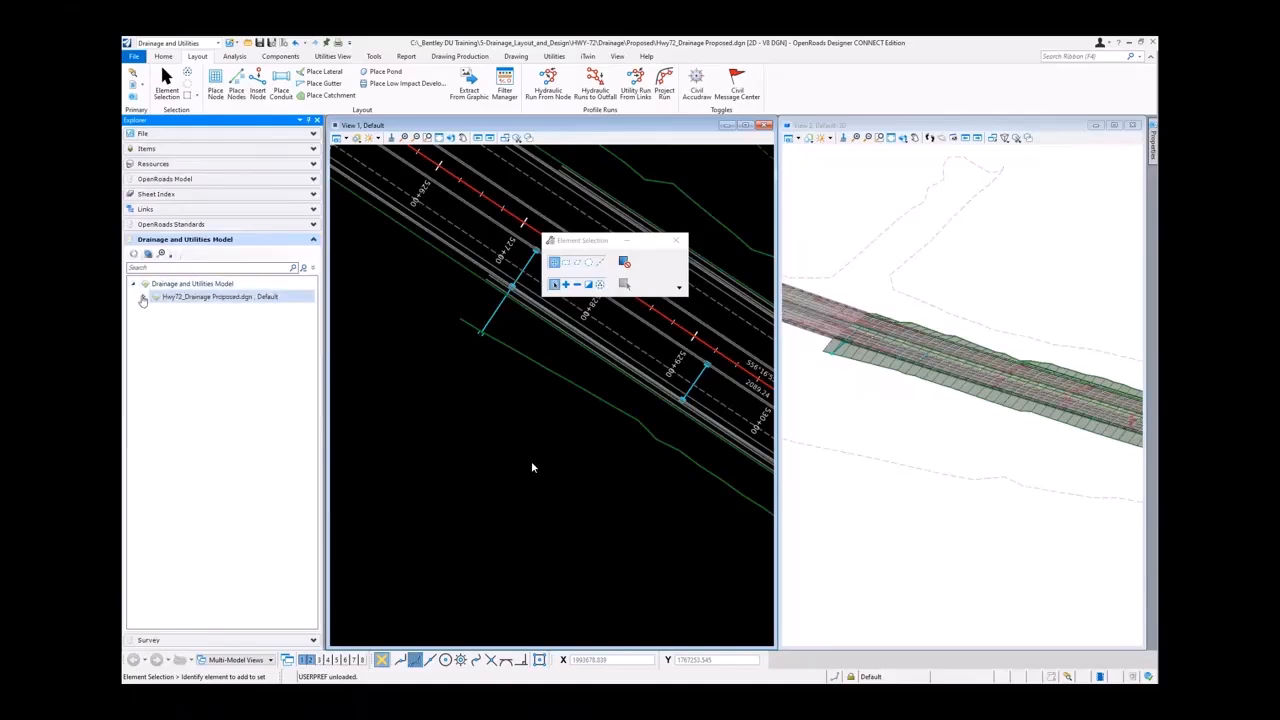
left_click(144, 297)
left_click(154, 349)
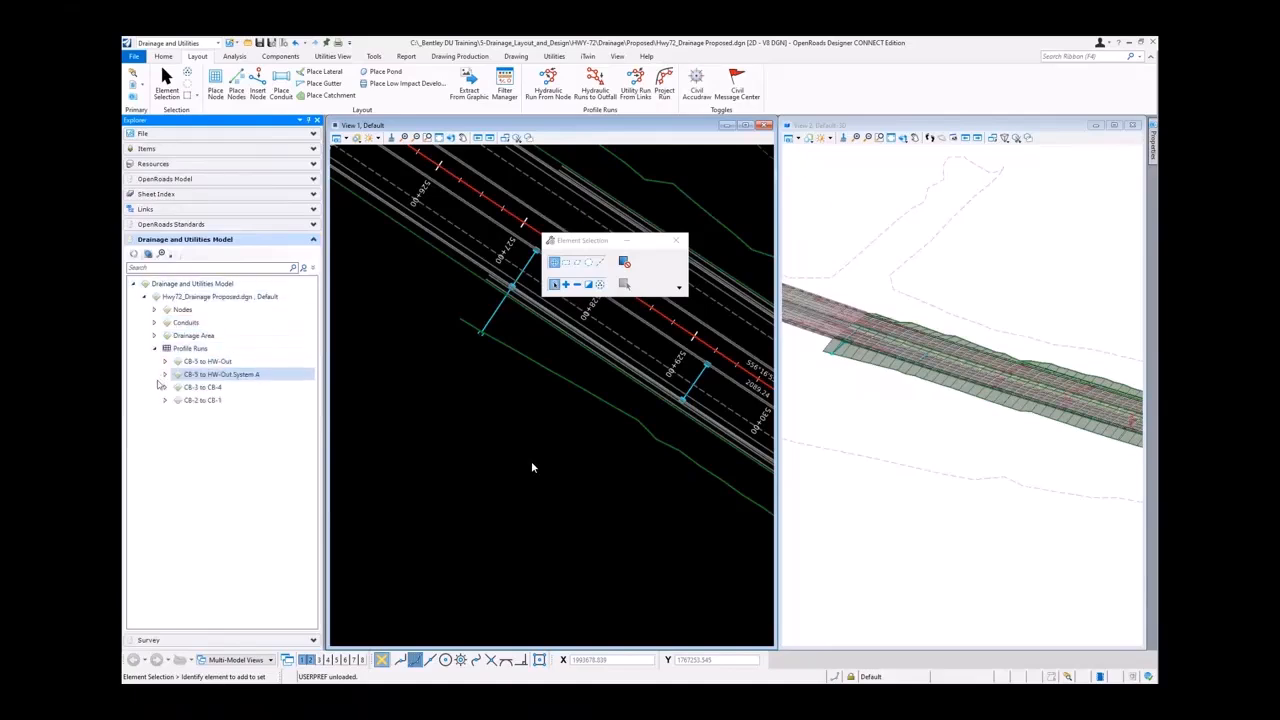
Examine the contents of the profile runs CB-5 to HW-Out System A, CB-3 to CB-4 and CB-2 to CB-1
left_click(240, 375)
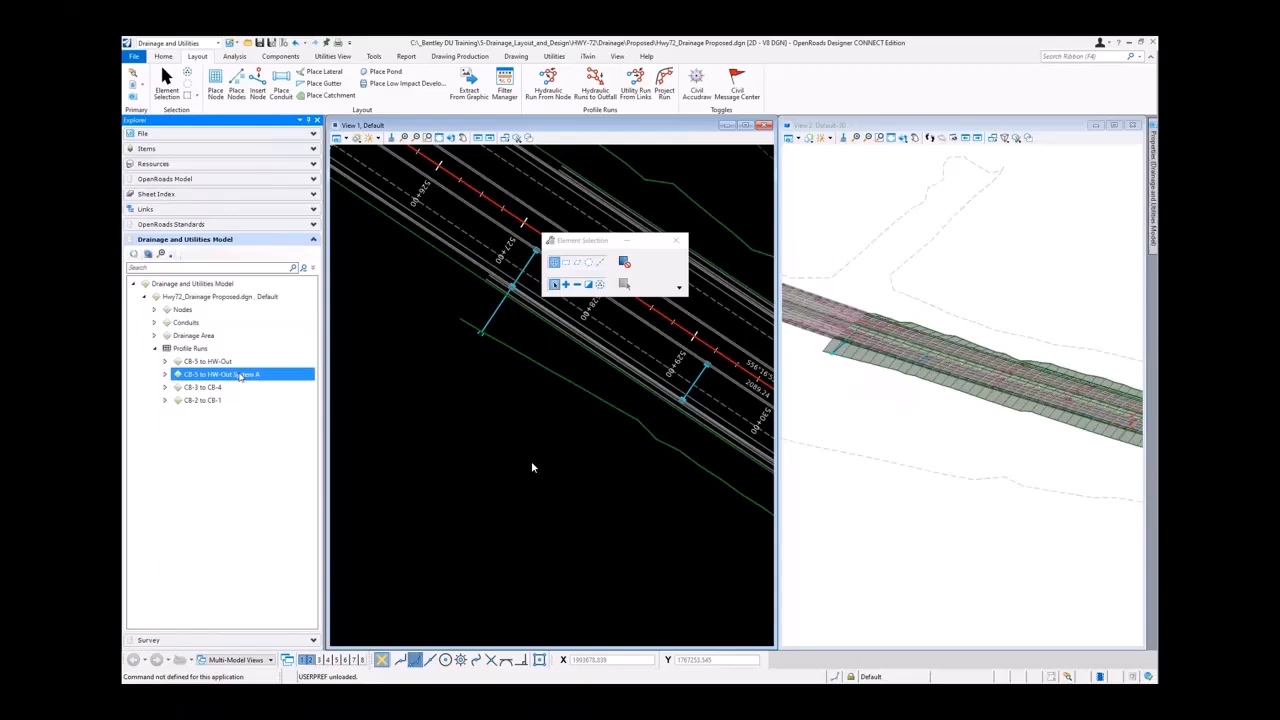
left_click(165, 375)
left_click(165, 375)
left_click(166, 387)
left_click(166, 387)
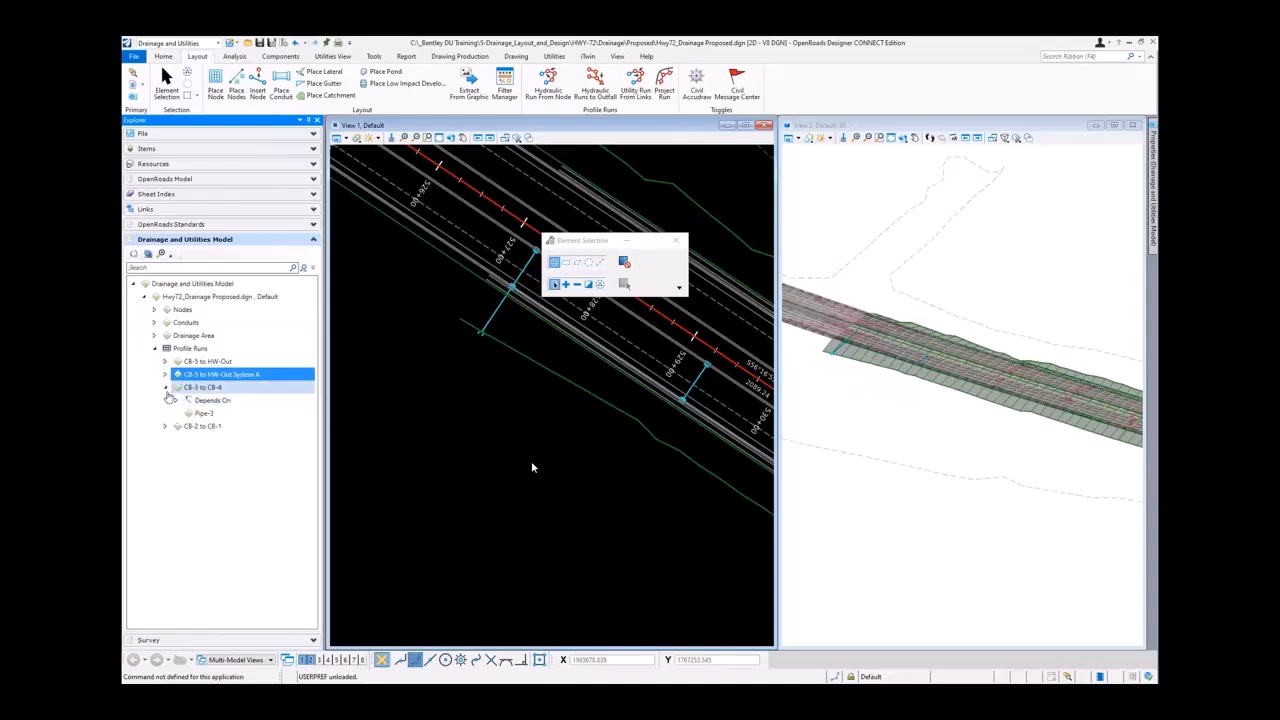
left_click(166, 400)
left_click(166, 400)
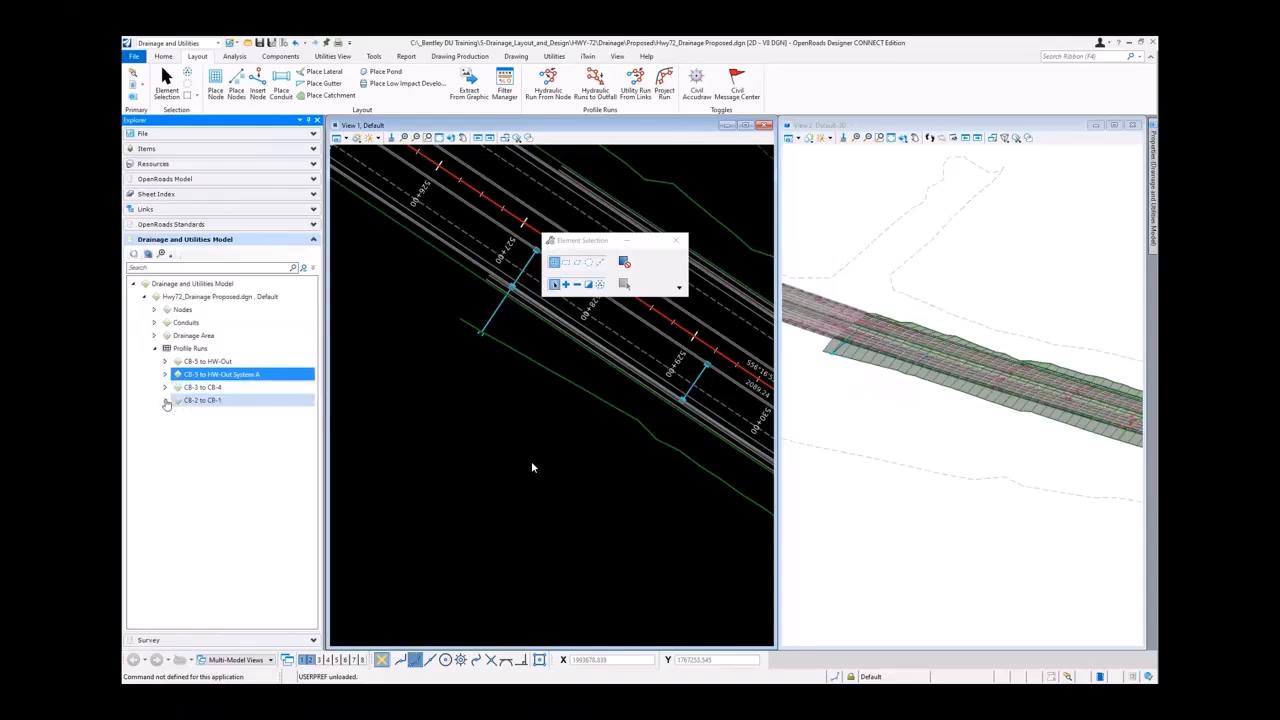
Open the profile model of the CB-5 to HW-Out System A run in View 6
right_click(263, 381)
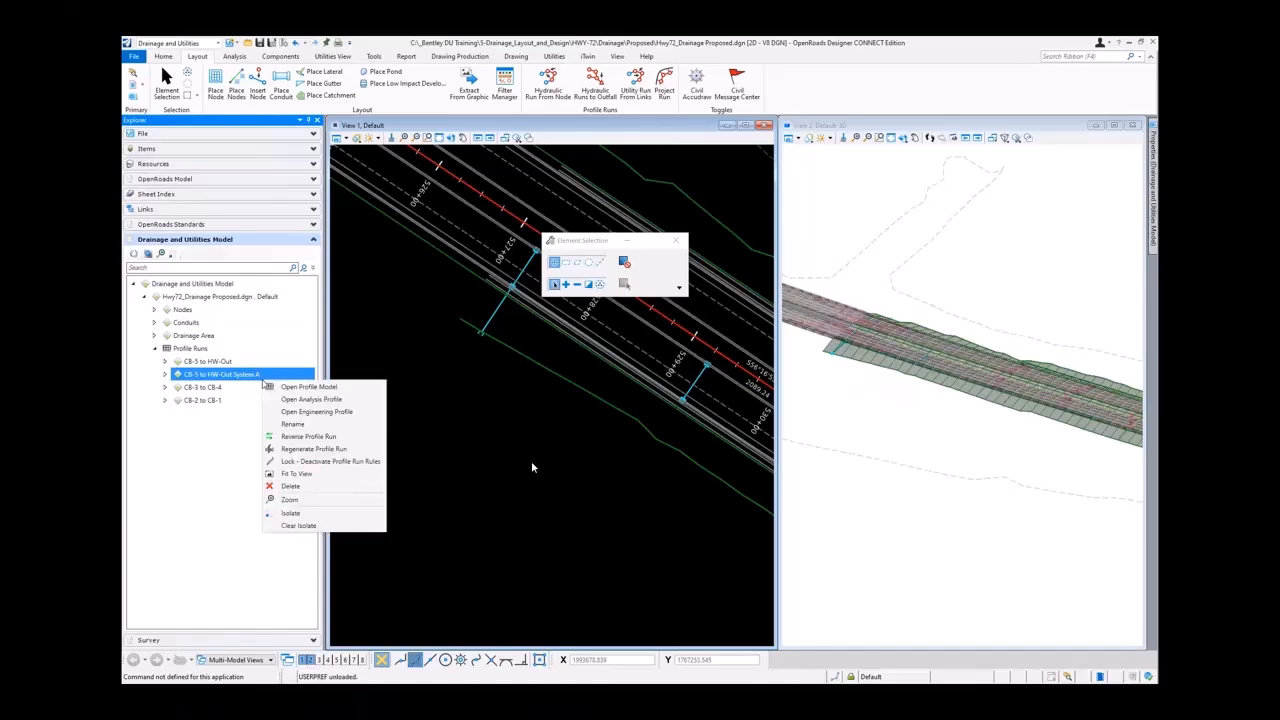
left_click(352, 391)
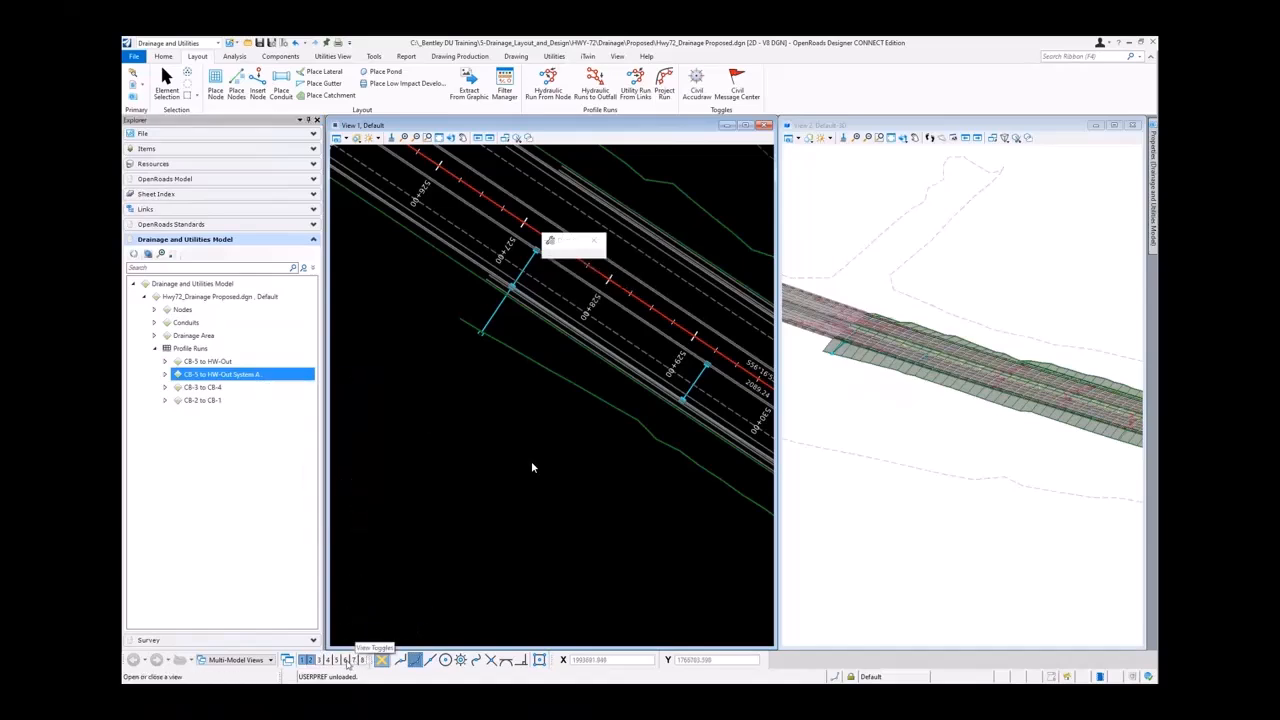
left_click(347, 661)
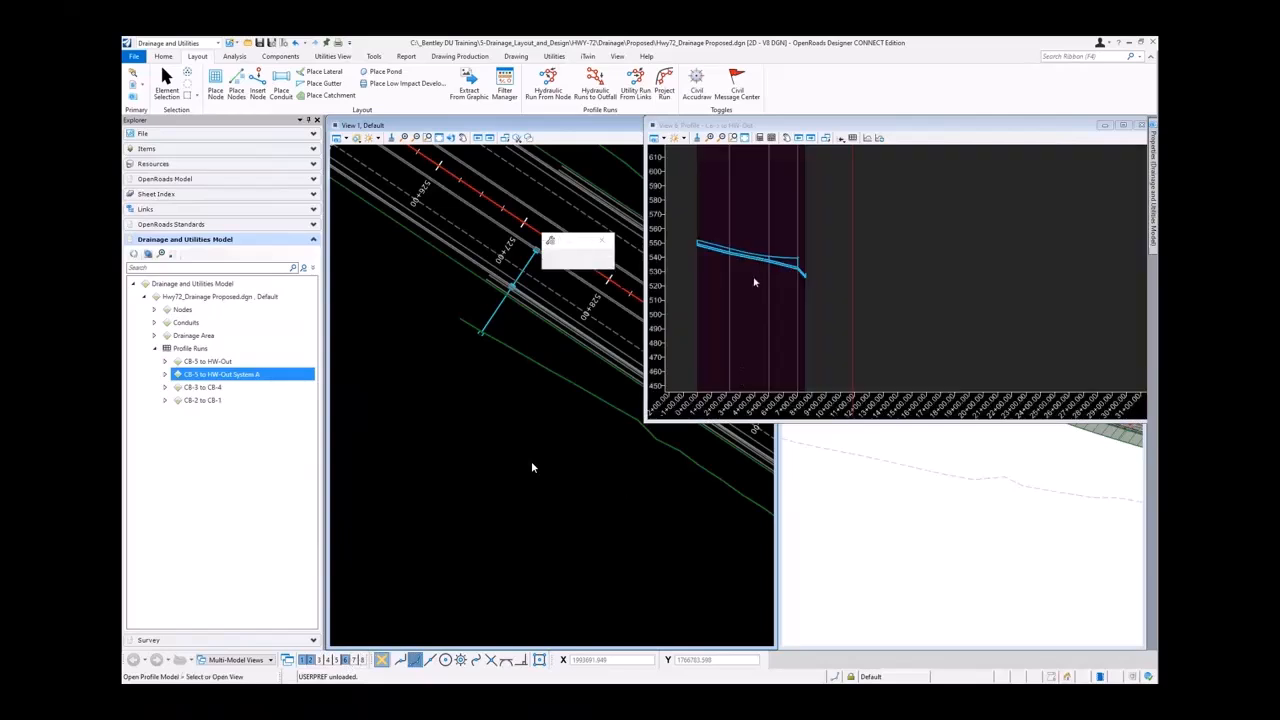
left_click(762, 241)
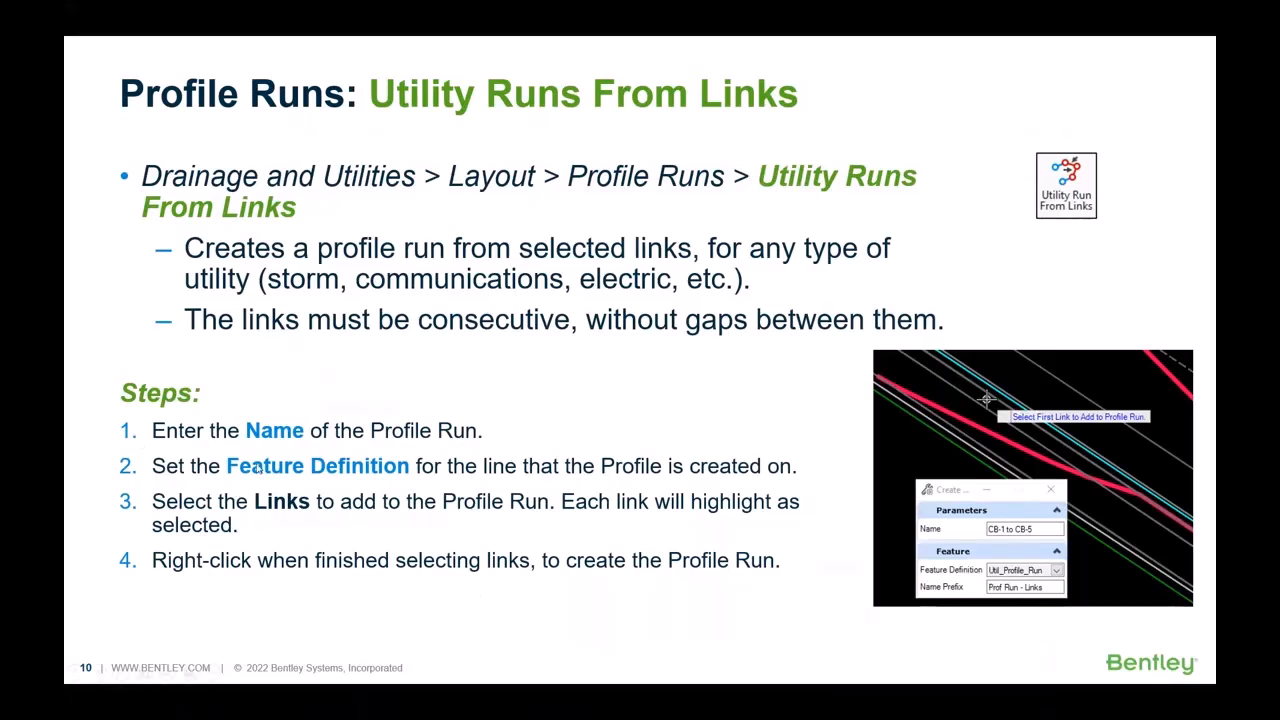
key("Right")
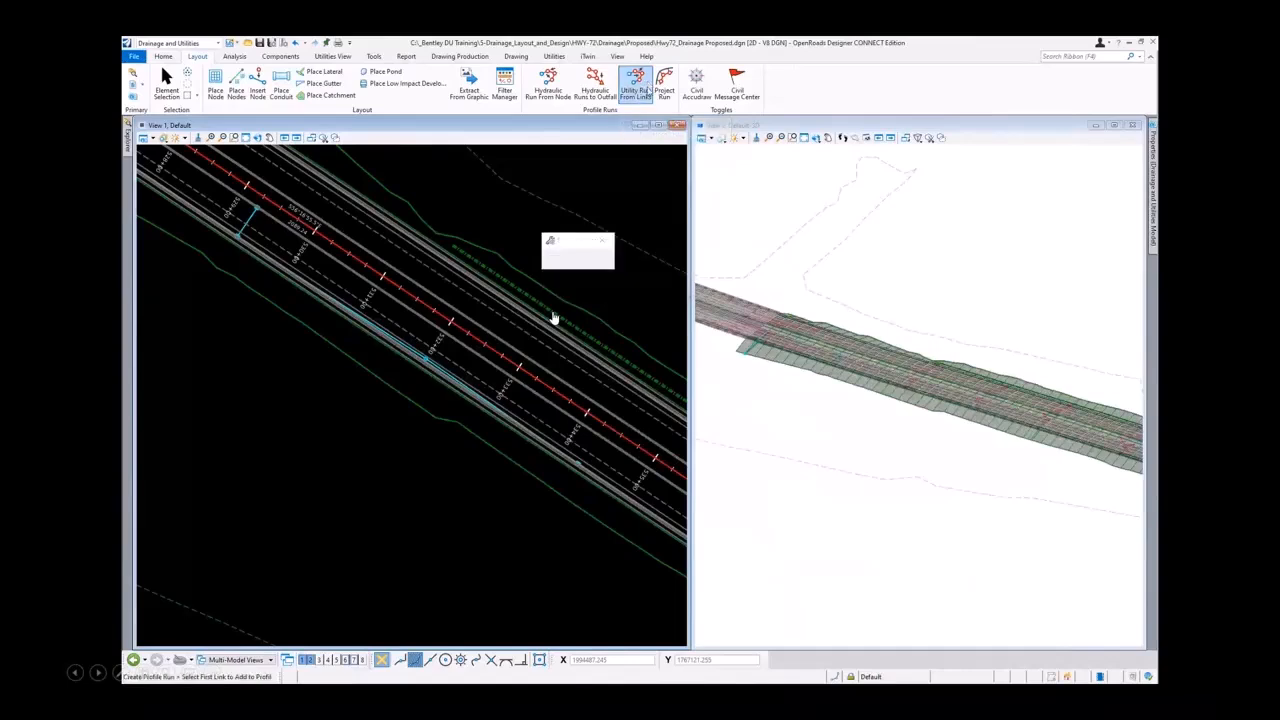
Set up a utility run from links named CB-5 to CB-1, with feature definition Util_Profile_Run and name prefix Prof Run - Links
left_click(632, 270)
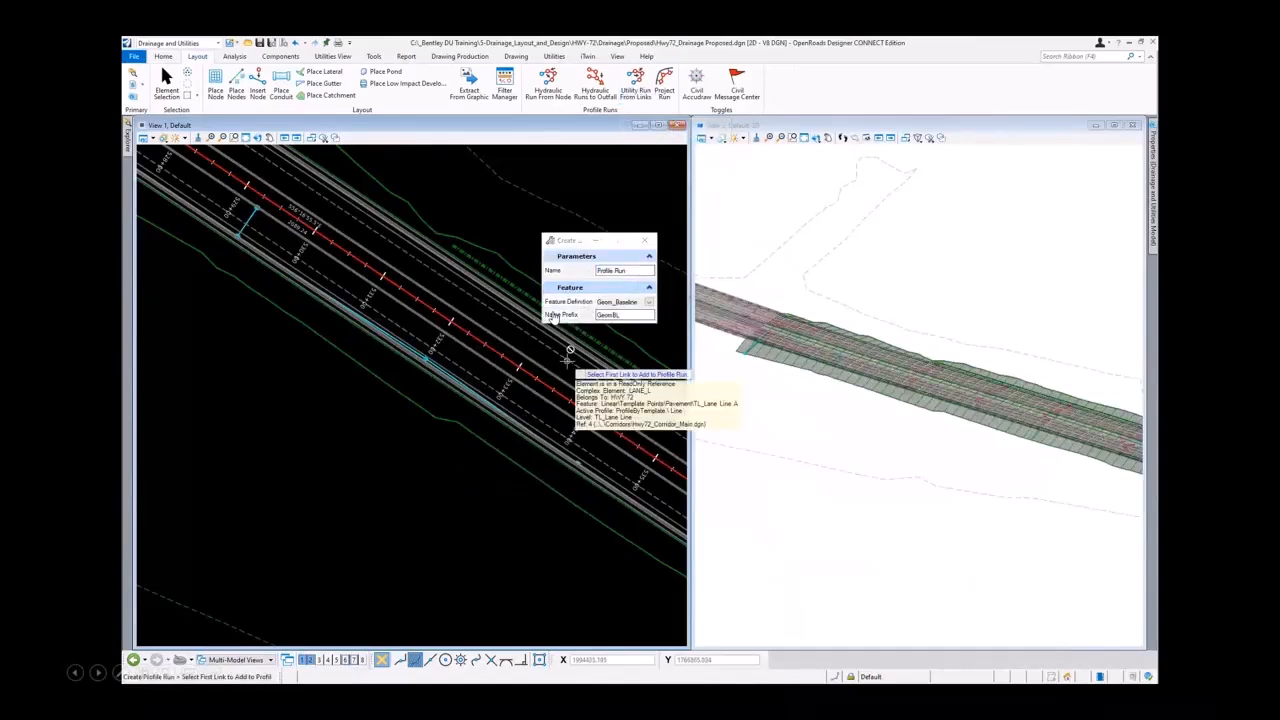
left_click_drag(631, 270, 596, 270)
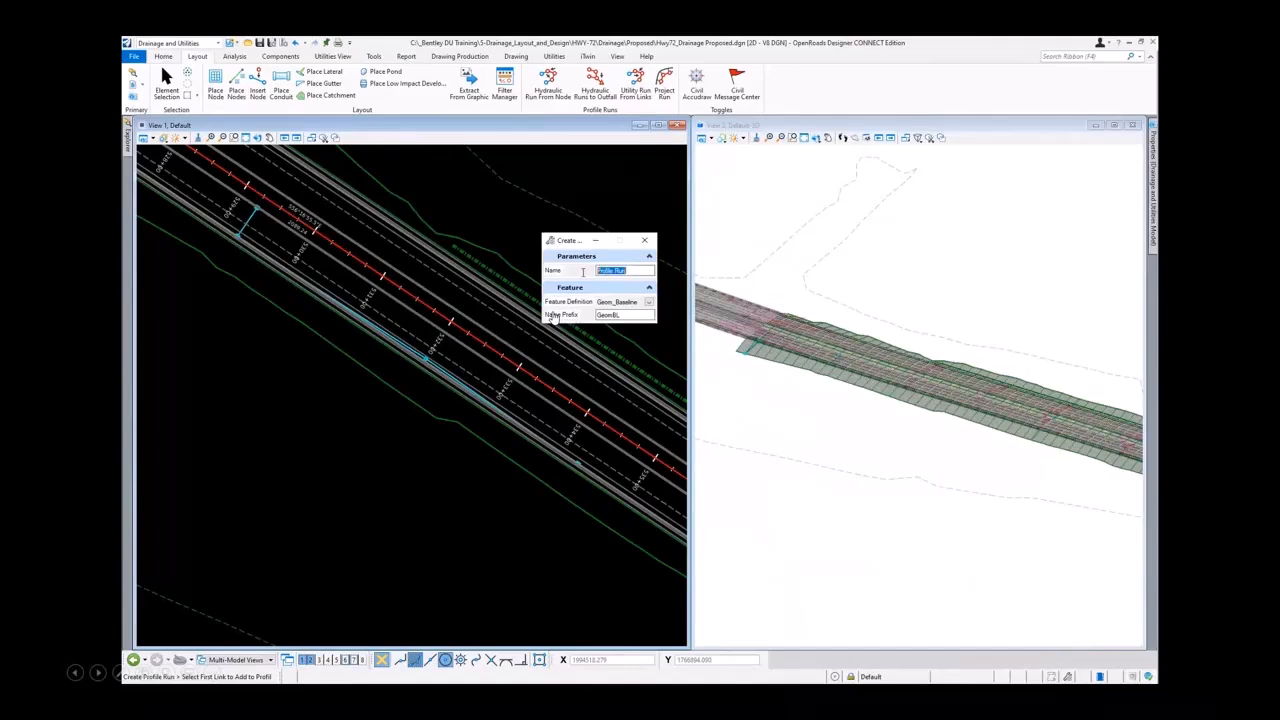
type("CB")
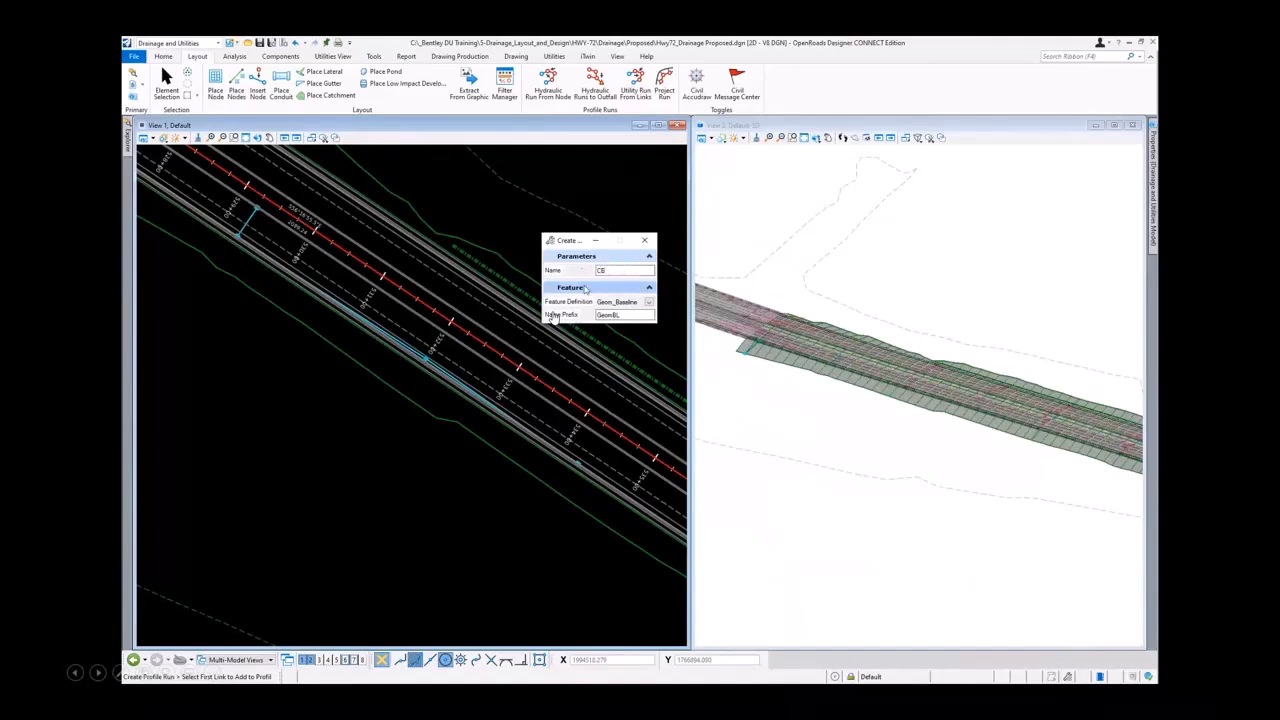
type("-5 to CB-1")
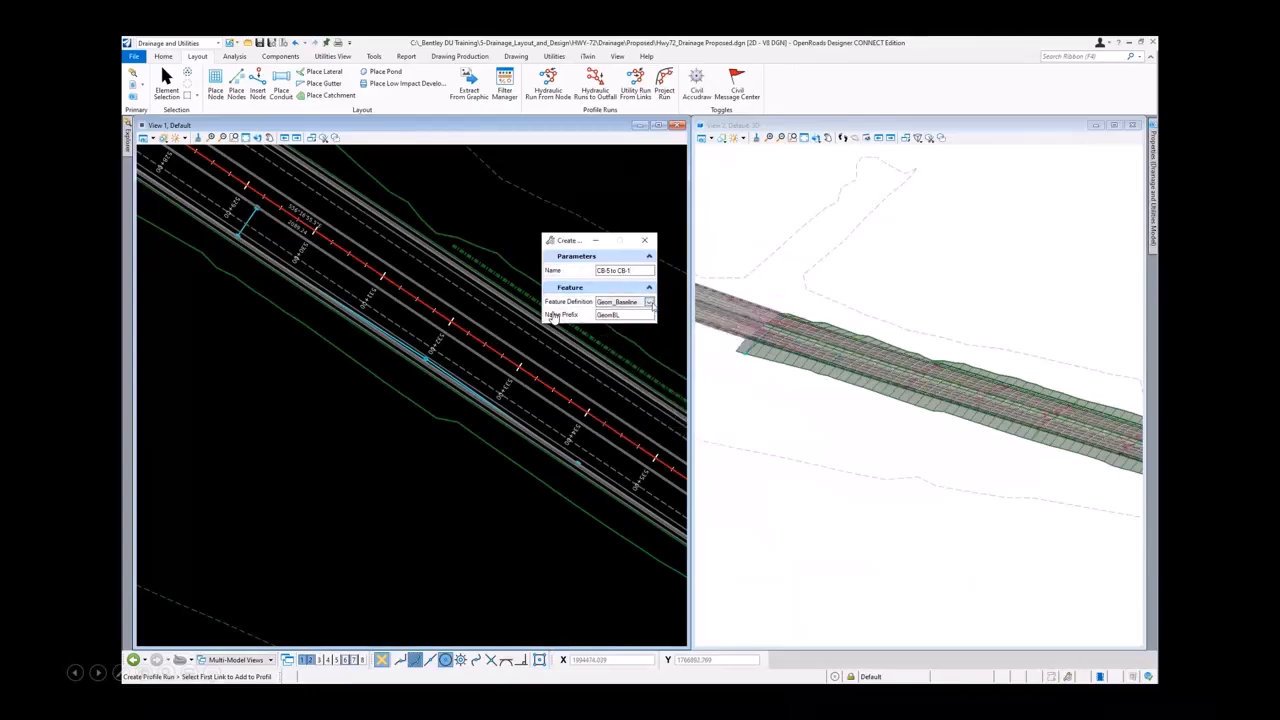
left_click(650, 303)
scroll(621, 400, "up", 3)
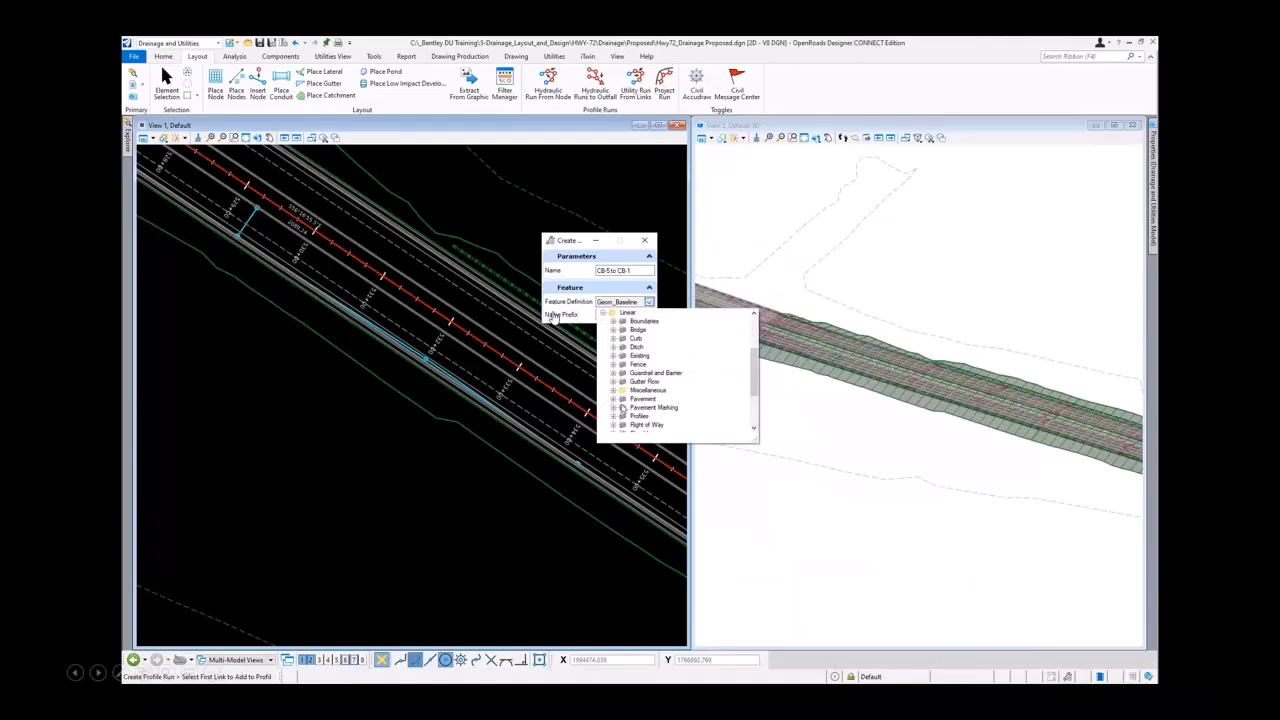
left_click(613, 390)
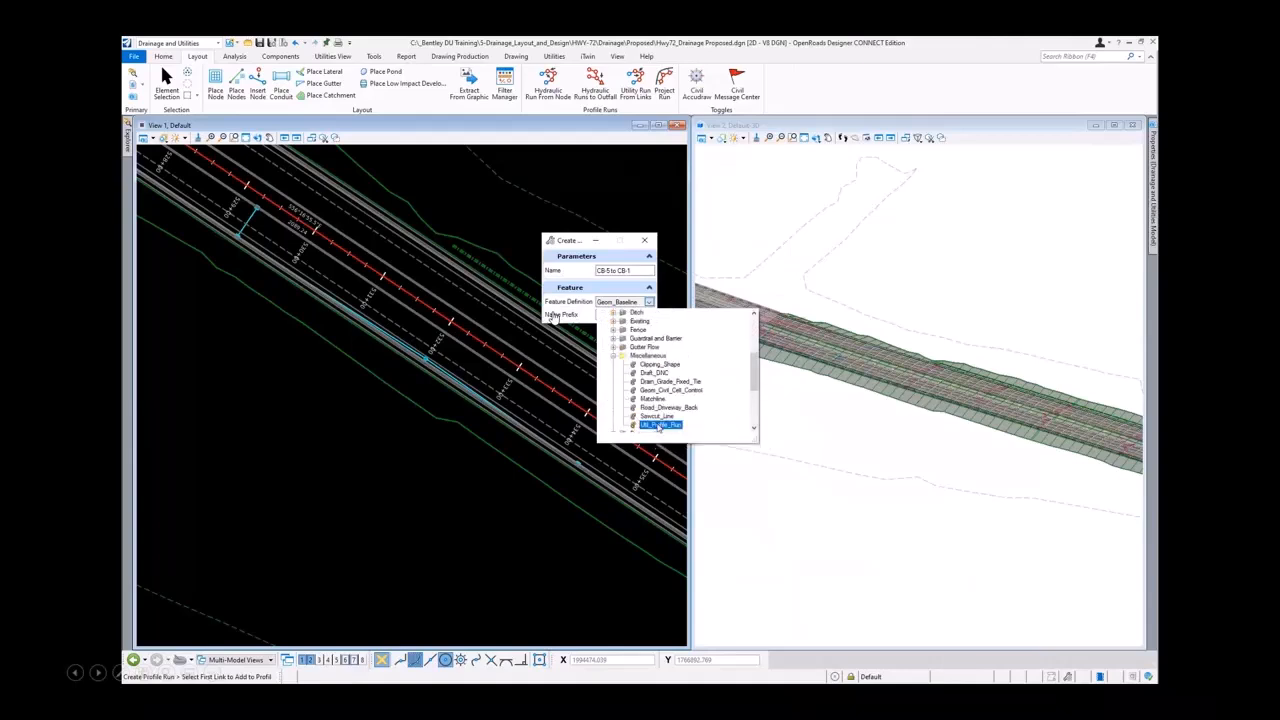
left_click(657, 425)
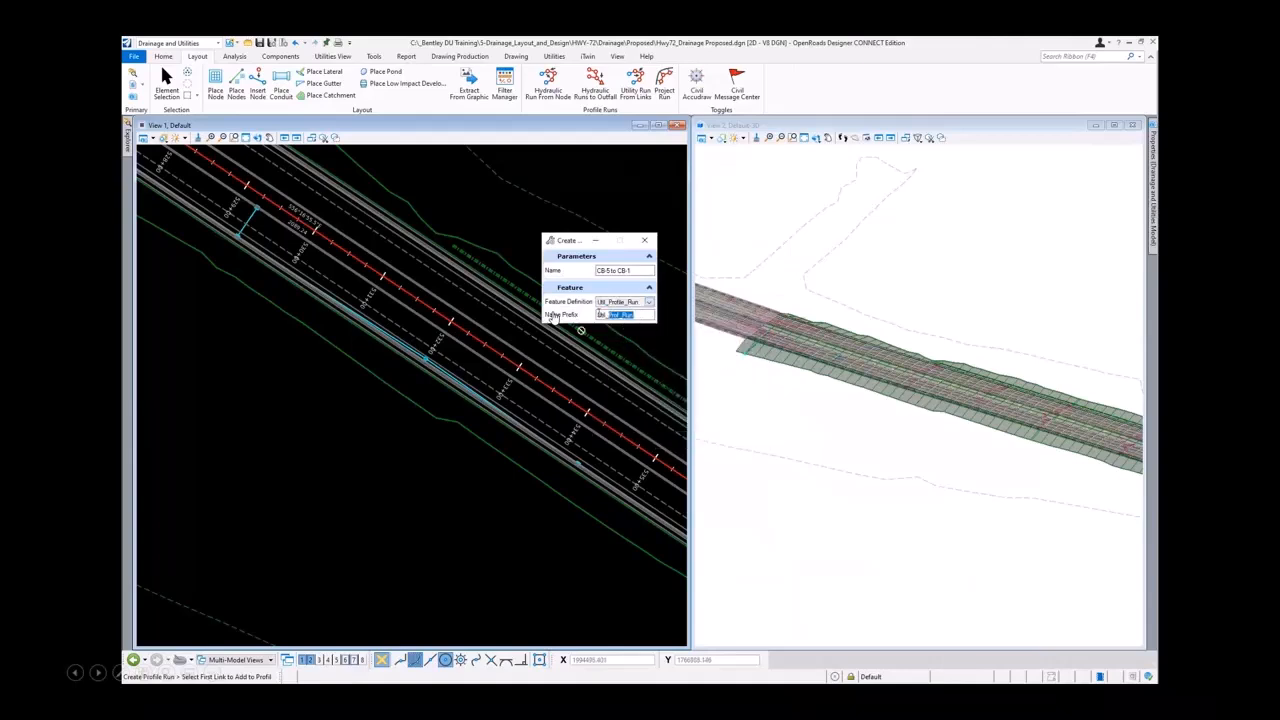
type("Prof Run - Links")
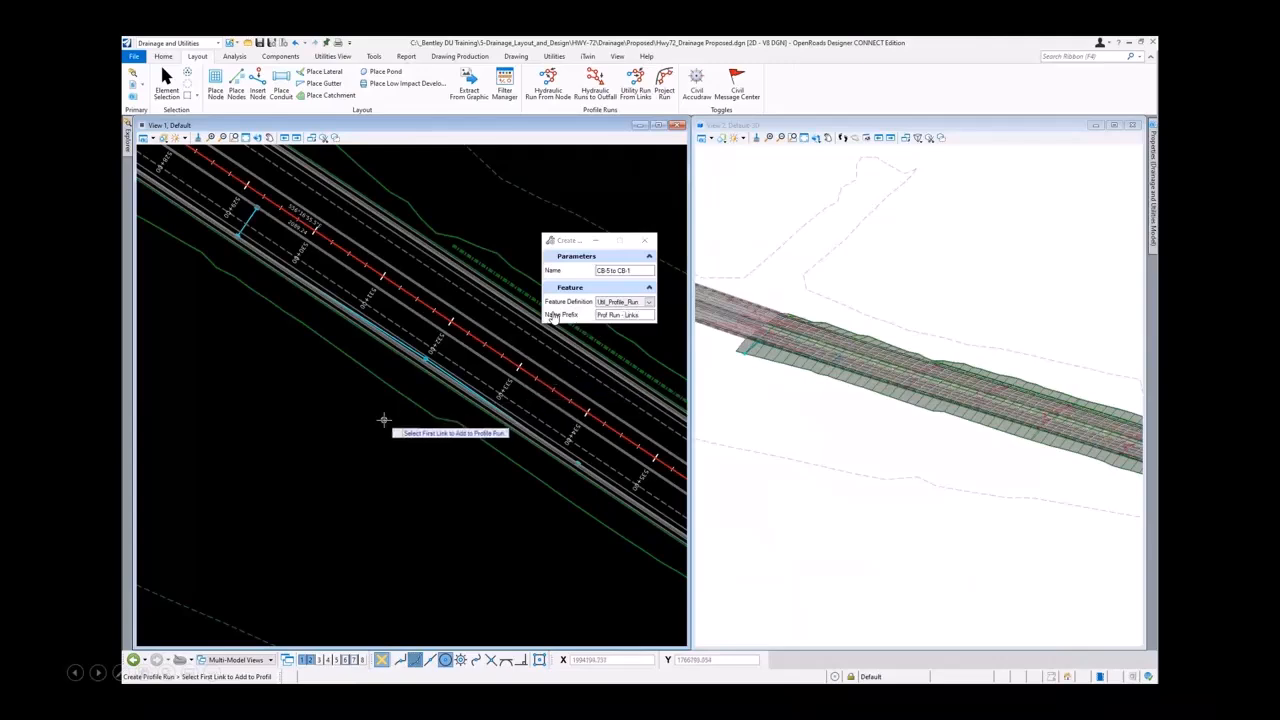
Create the profile run from the three consecutive pipe links between CB-5 and CB-1 along the roadway's lower edge
scroll(551, 463, "up", 2)
scroll(505, 415, "up", 1)
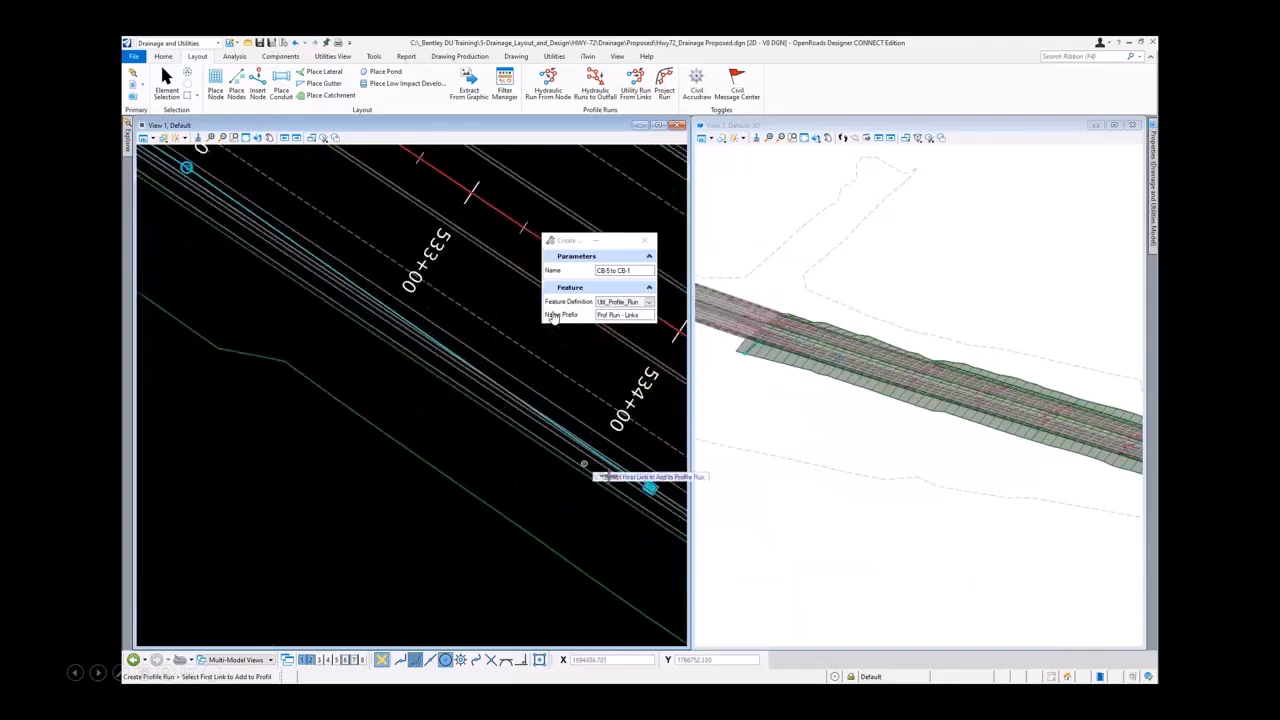
scroll(635, 485, "up", 1)
left_click(593, 447)
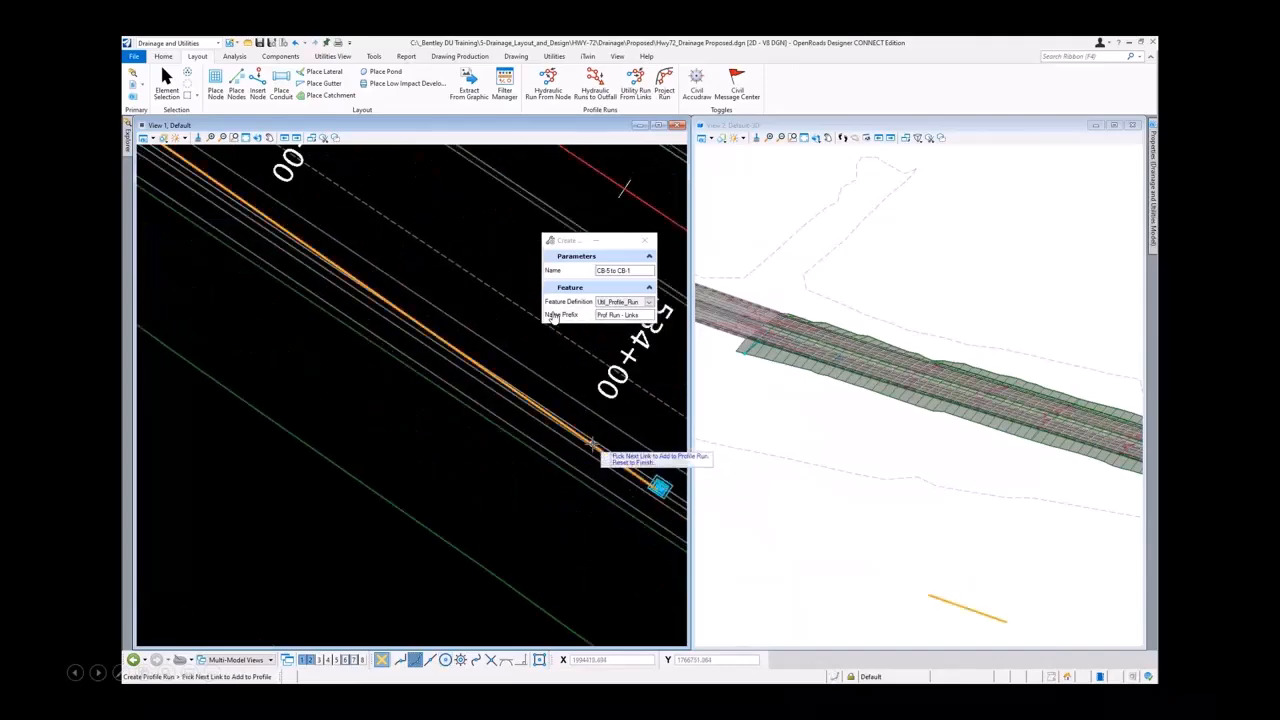
scroll(590, 484, "down", 1)
scroll(389, 337, "up", 2)
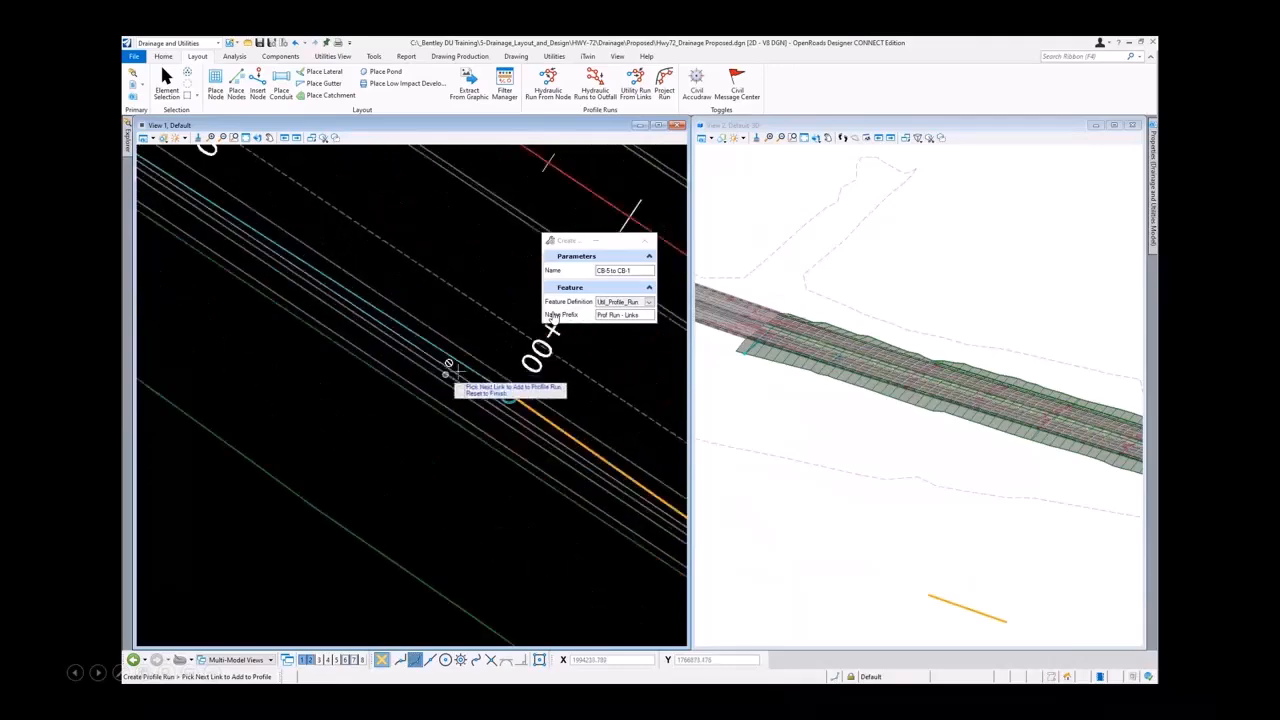
left_click(476, 376)
scroll(495, 443, "down", 2)
scroll(343, 334, "up", 3)
left_click(430, 366)
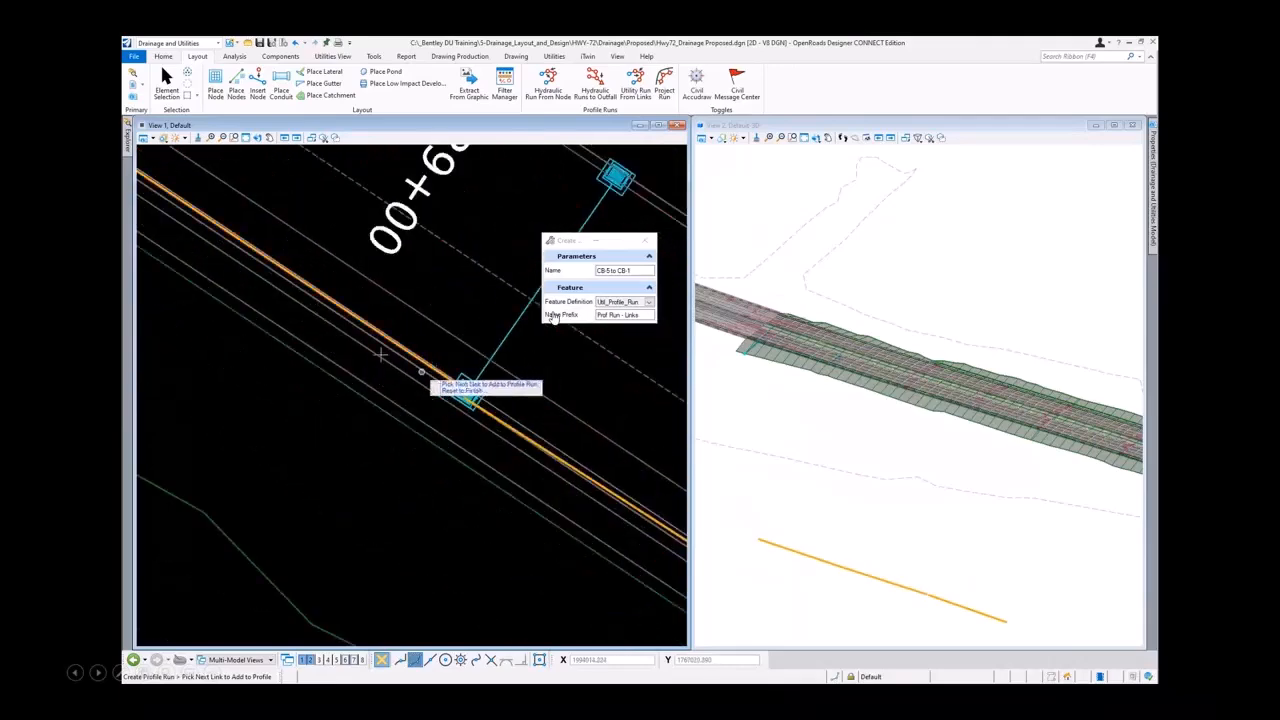
scroll(378, 300, "down", 2)
scroll(312, 364, "down", 2)
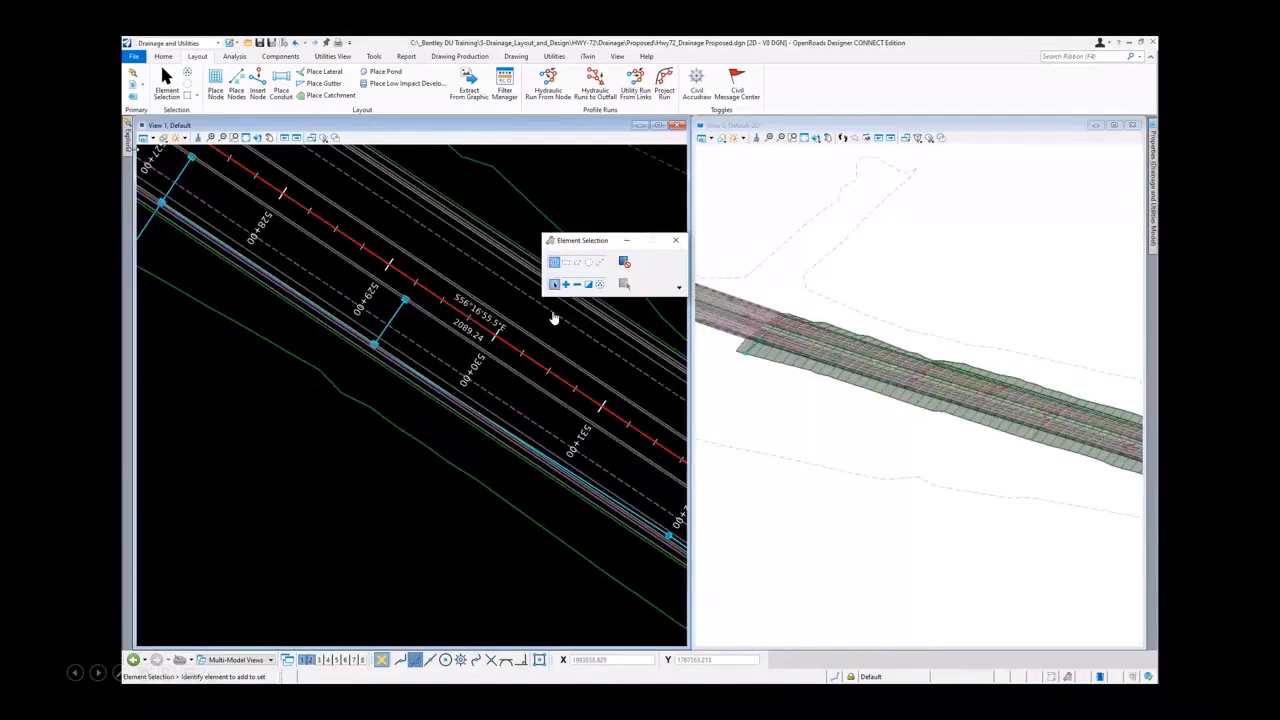
Expand the CB-5 to CB-1 profile run in the drainage and utilities model and open its profile model
left_click(128, 145)
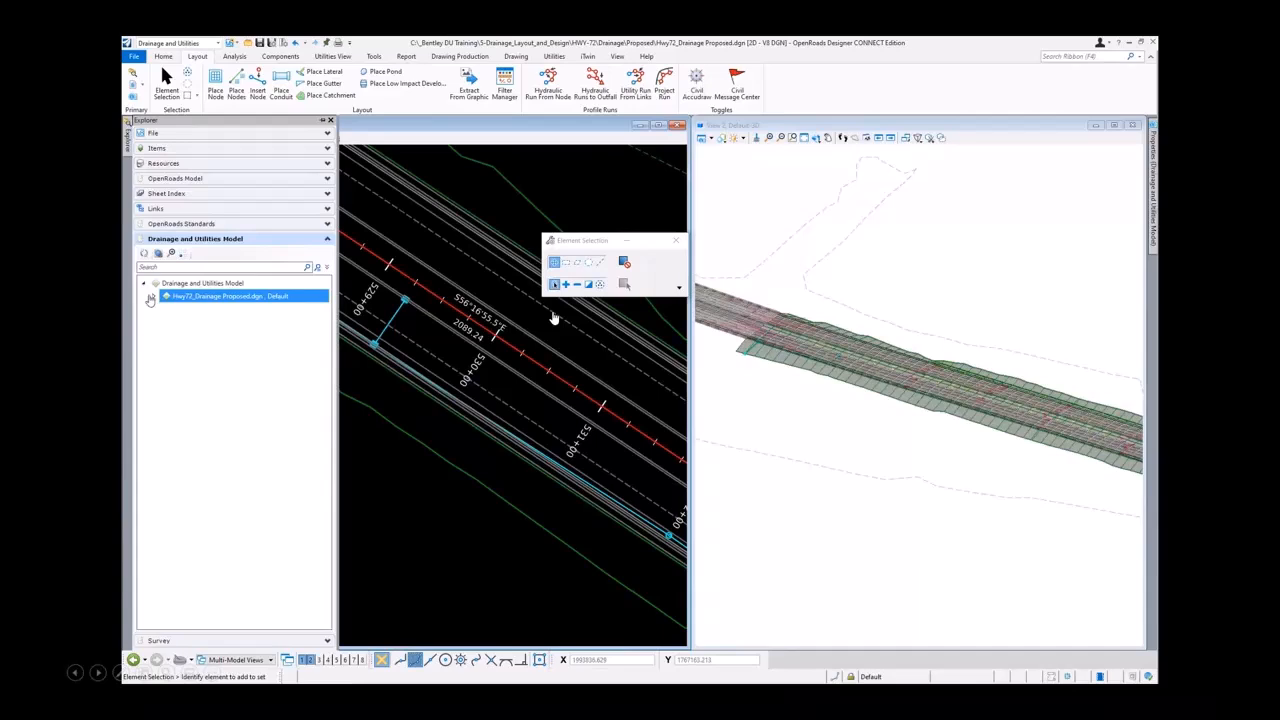
left_click(150, 297)
left_click(165, 349)
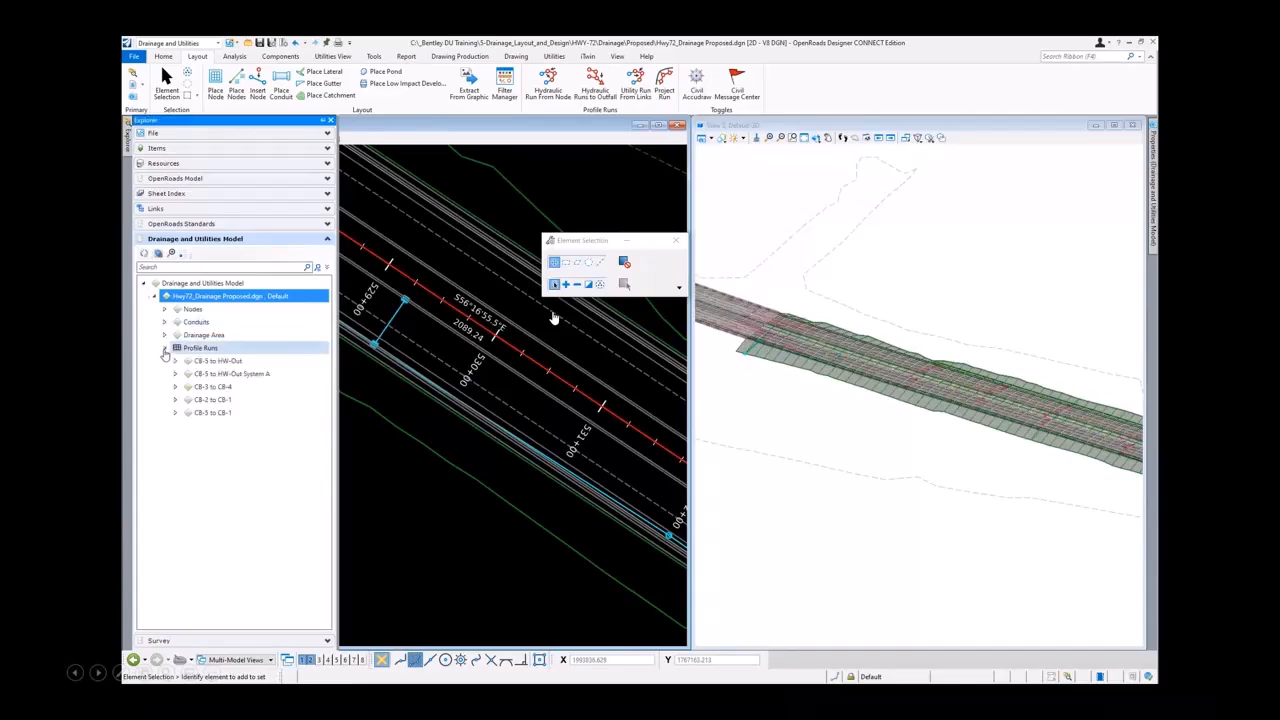
left_click(213, 415)
left_click(175, 413)
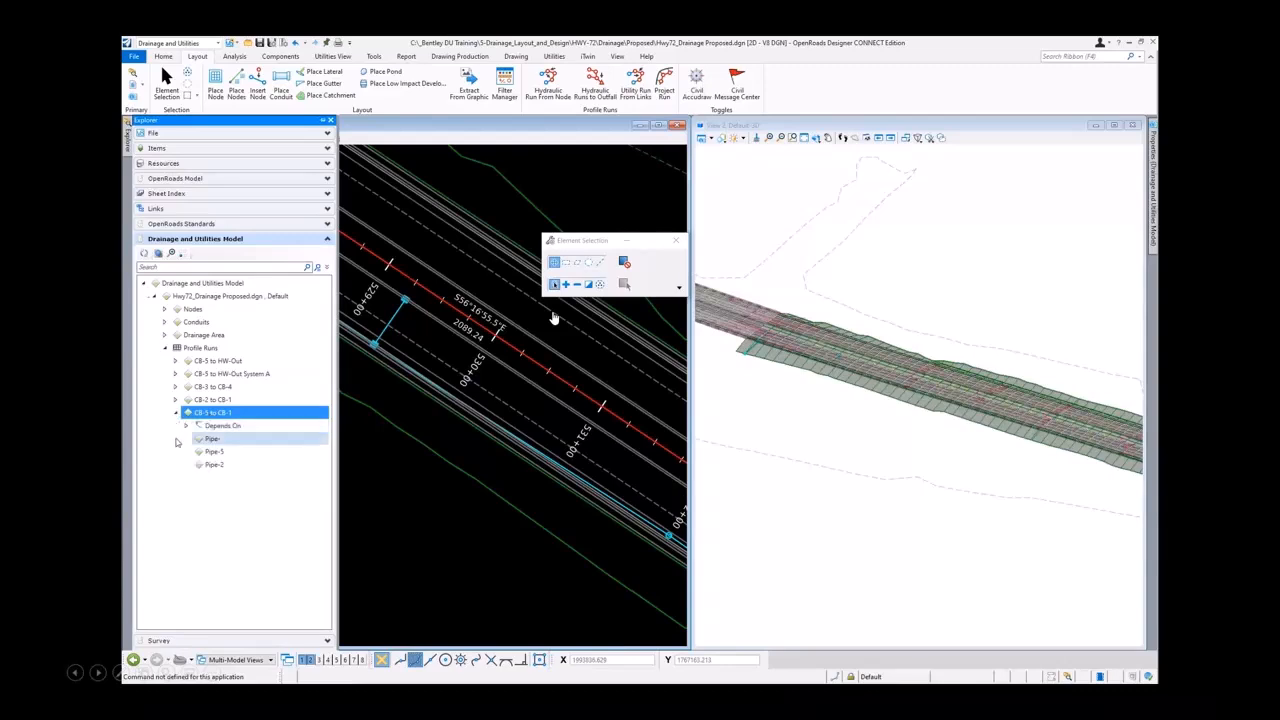
right_click(211, 414)
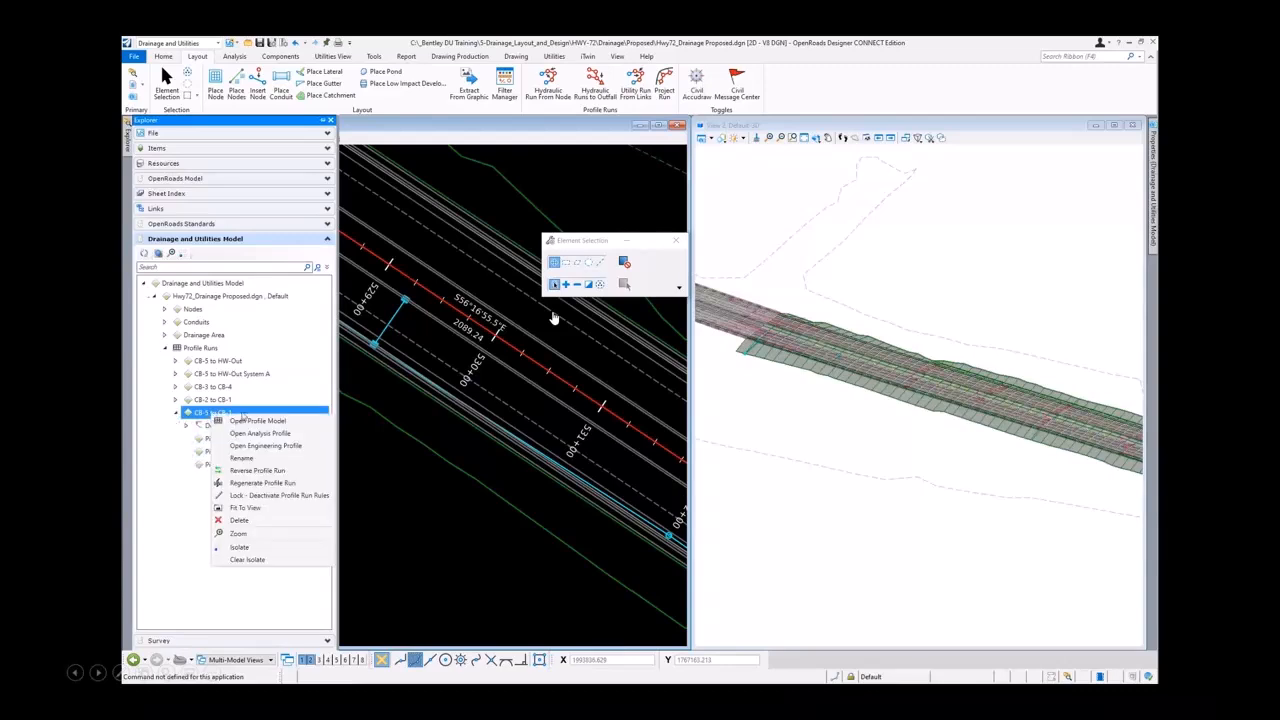
left_click(279, 424)
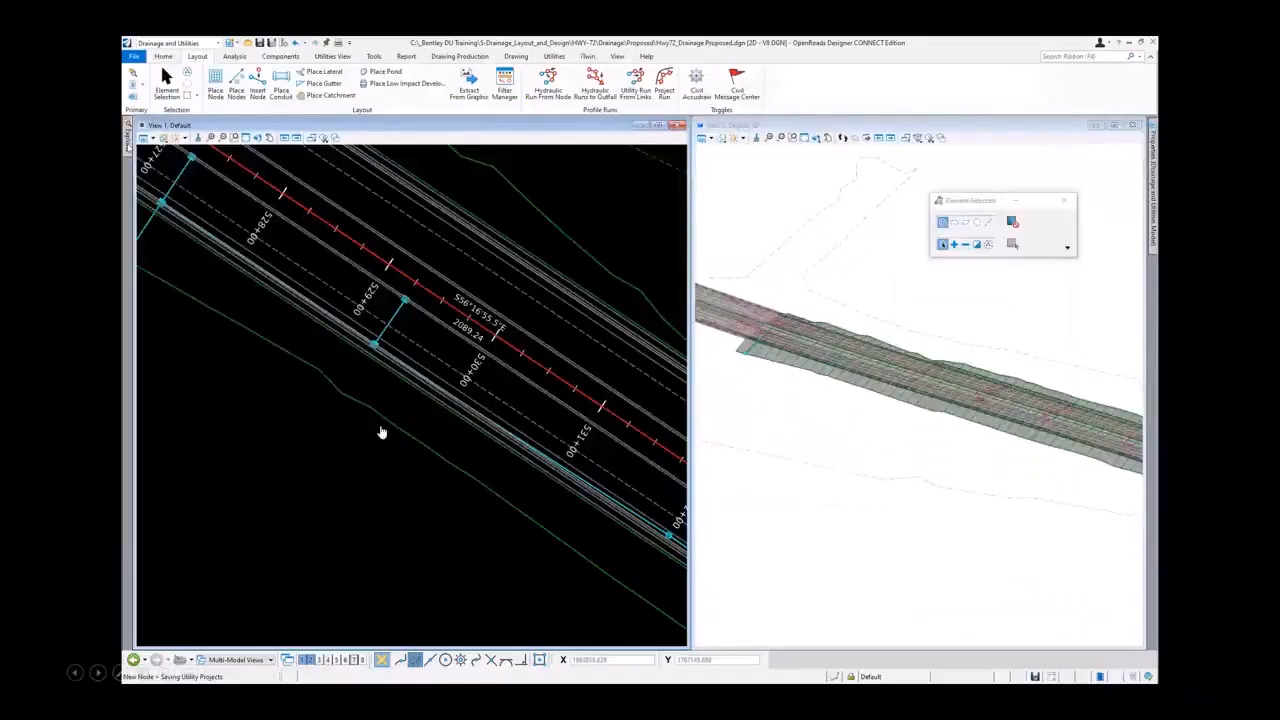
Locate the CB-5 to HW-Out run and set up Project Run with feature definition Util_Profile_Run and name prefix Project Run
left_click(129, 150)
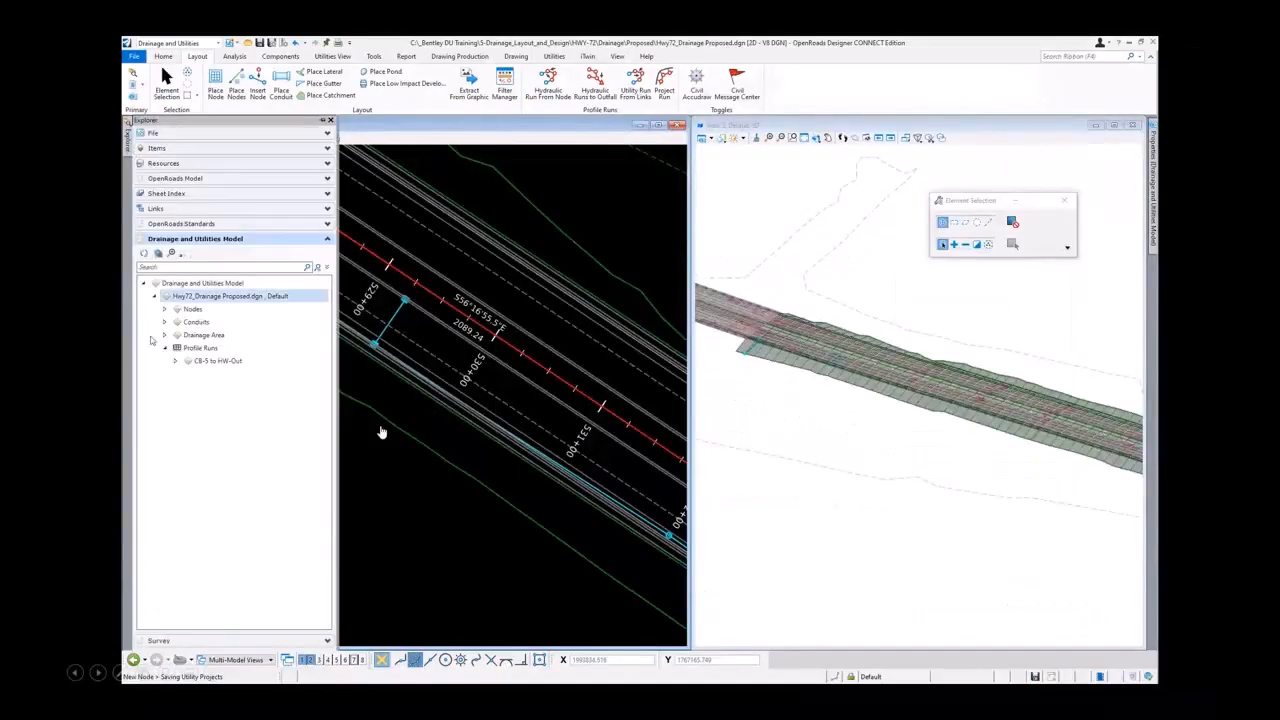
left_click(220, 362)
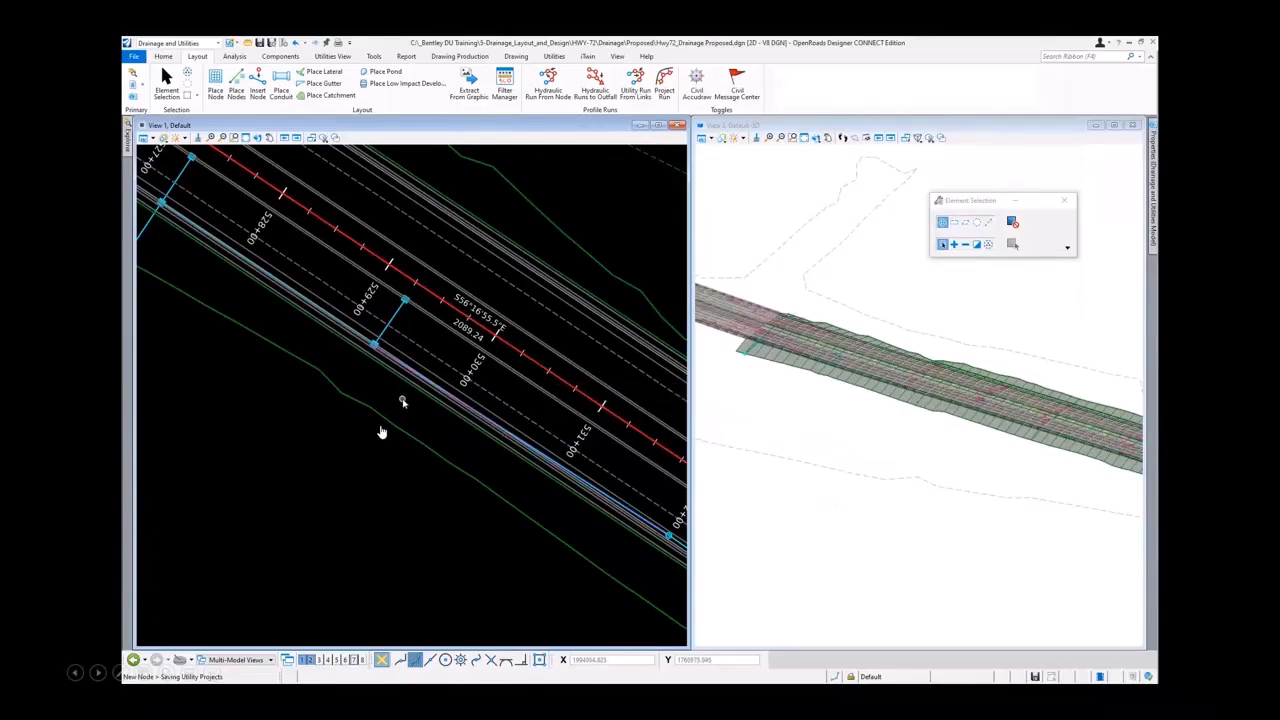
left_click(664, 85)
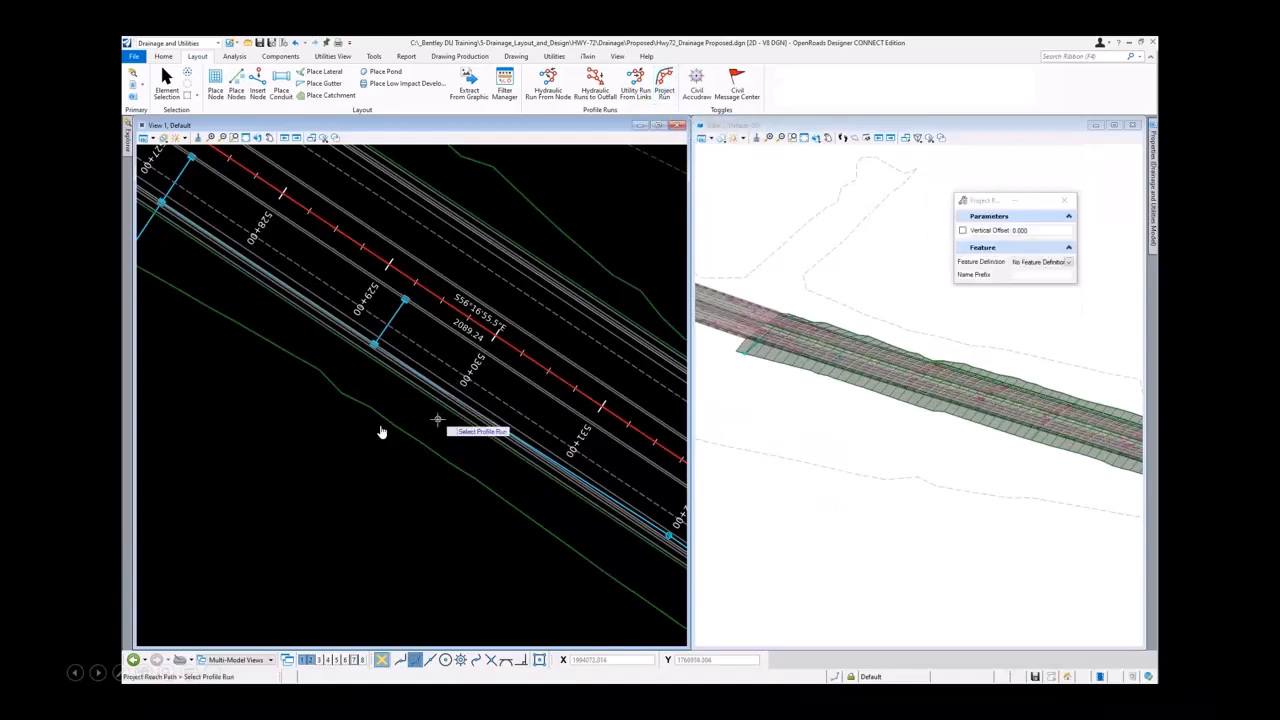
left_click_drag(985, 201, 770, 220)
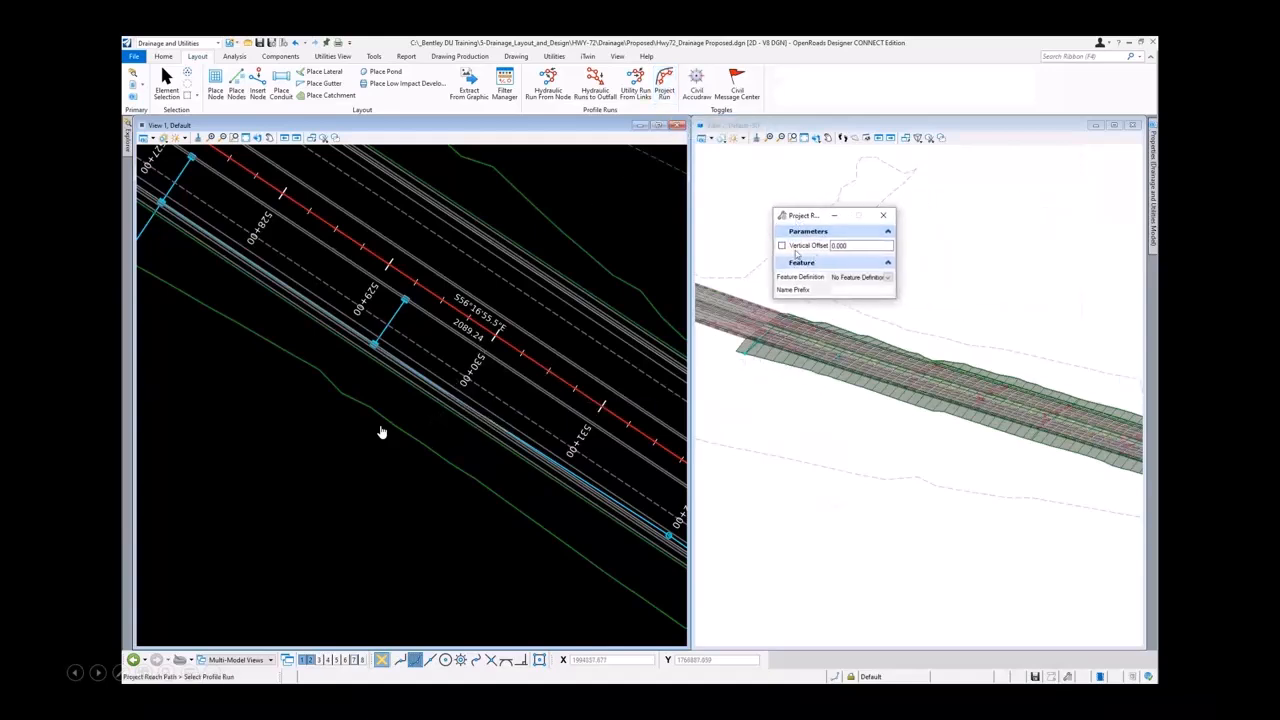
left_click(887, 280)
left_click(887, 280)
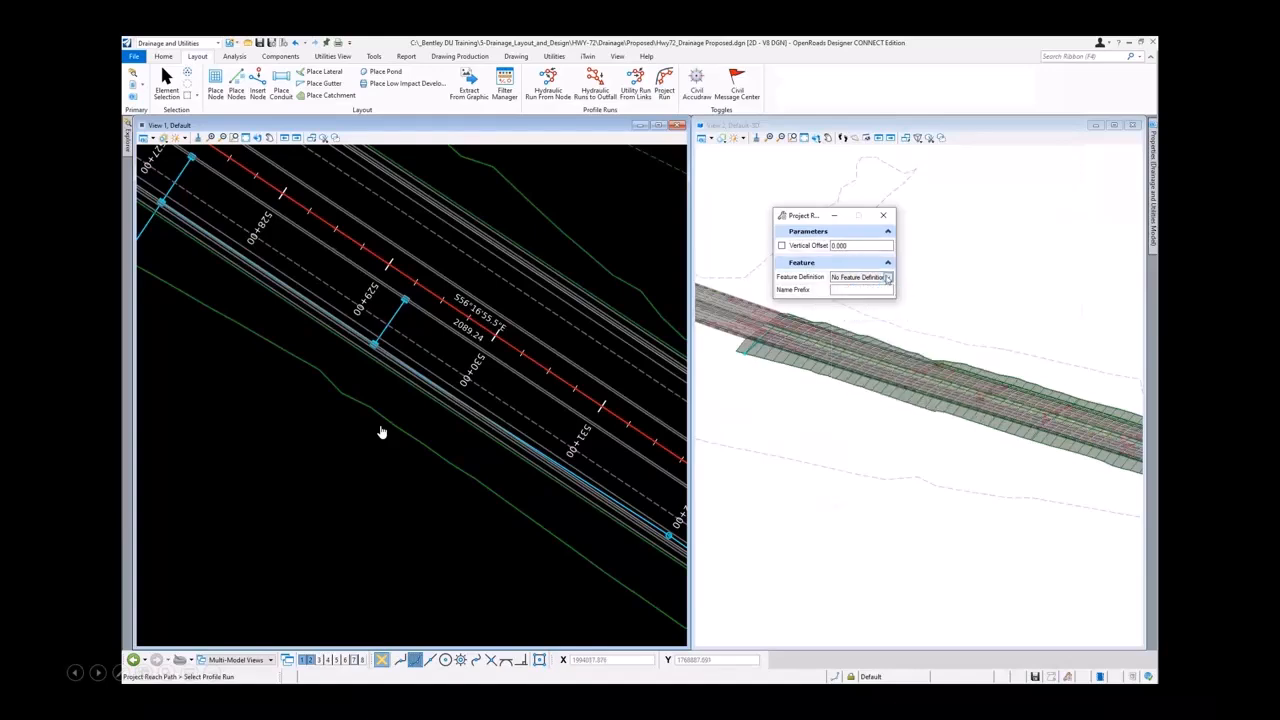
left_click(887, 280)
left_click(838, 305)
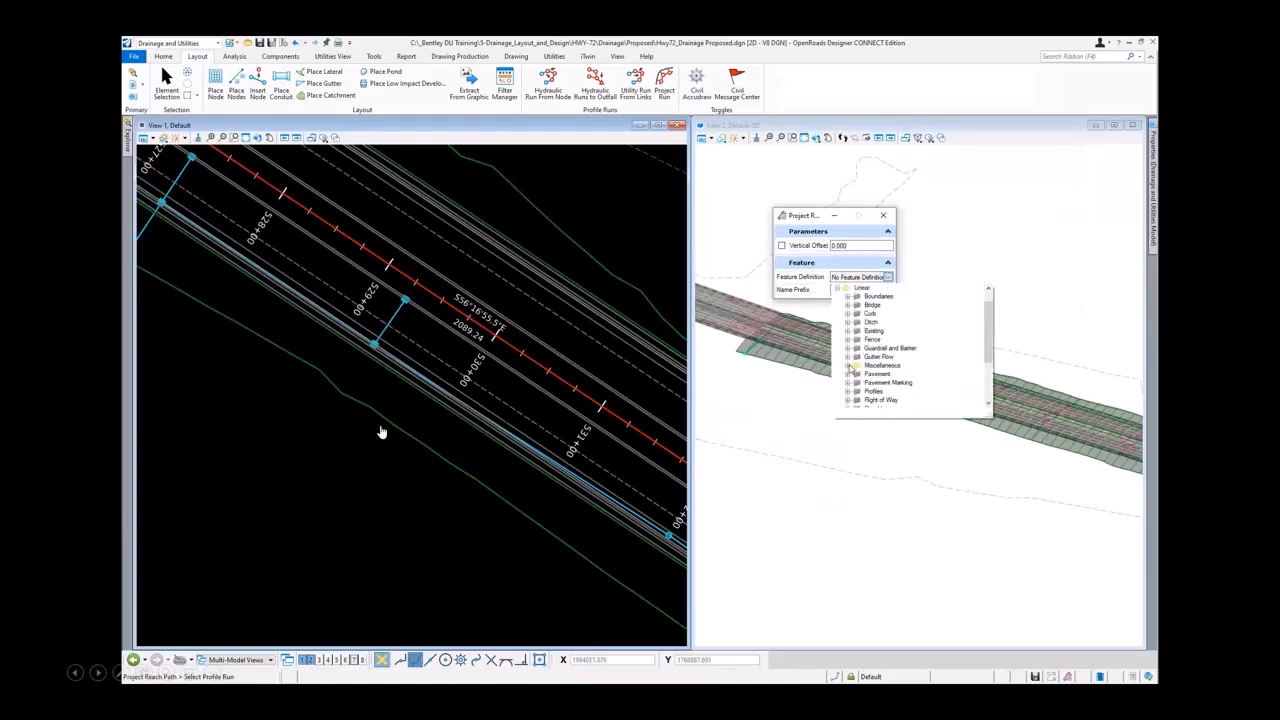
left_click(848, 365)
left_click(895, 399)
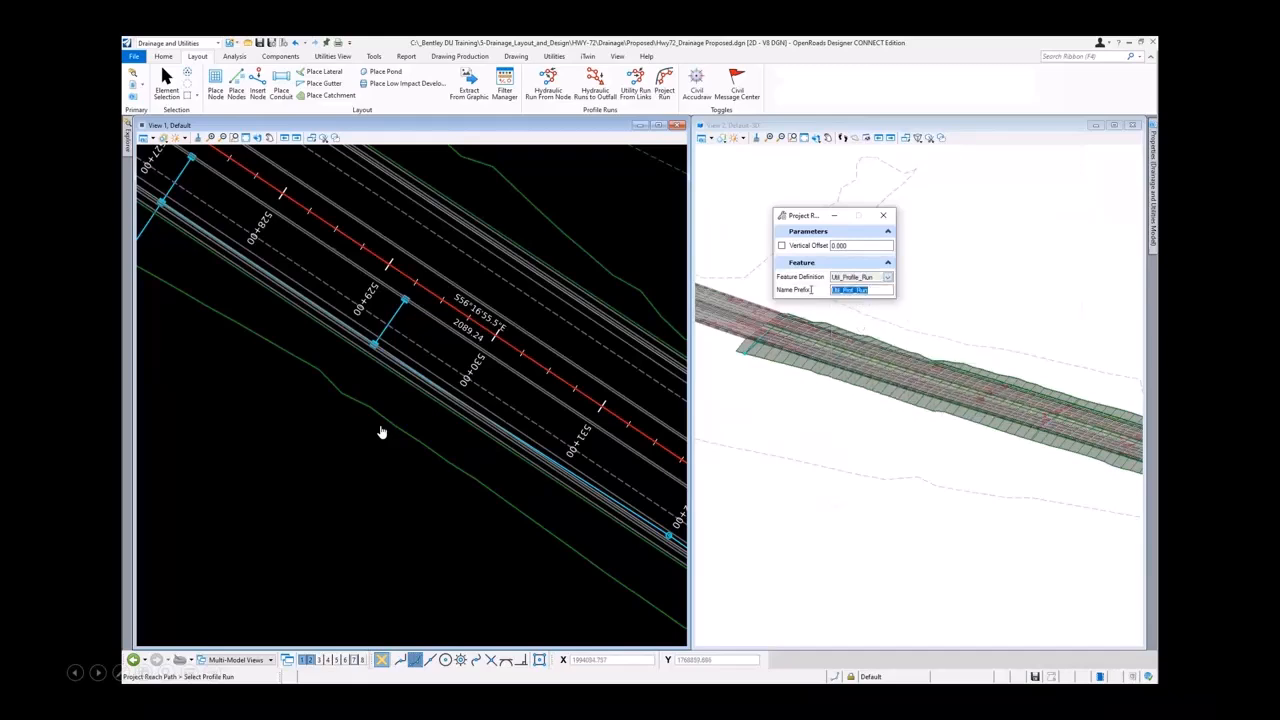
type("Project Run")
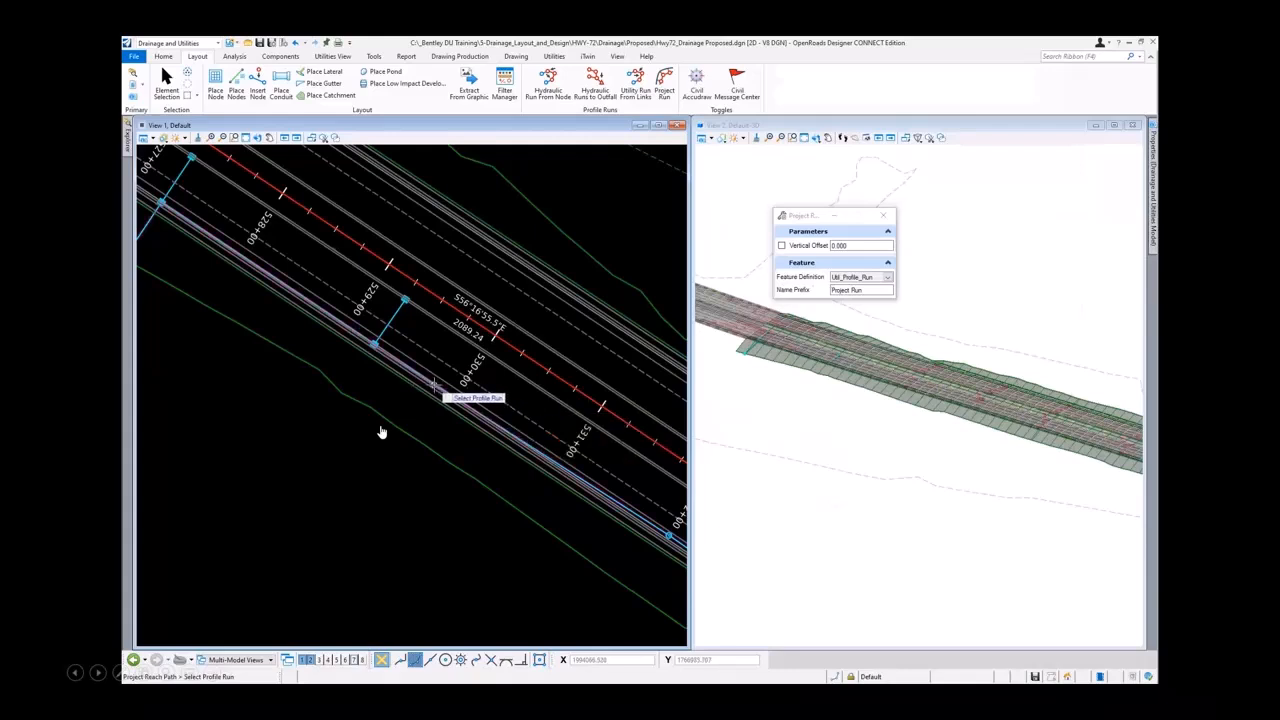
Project the CB-5 to HW-Out profile run onto the HWY 72 centerline and end the command
left_click(434, 386)
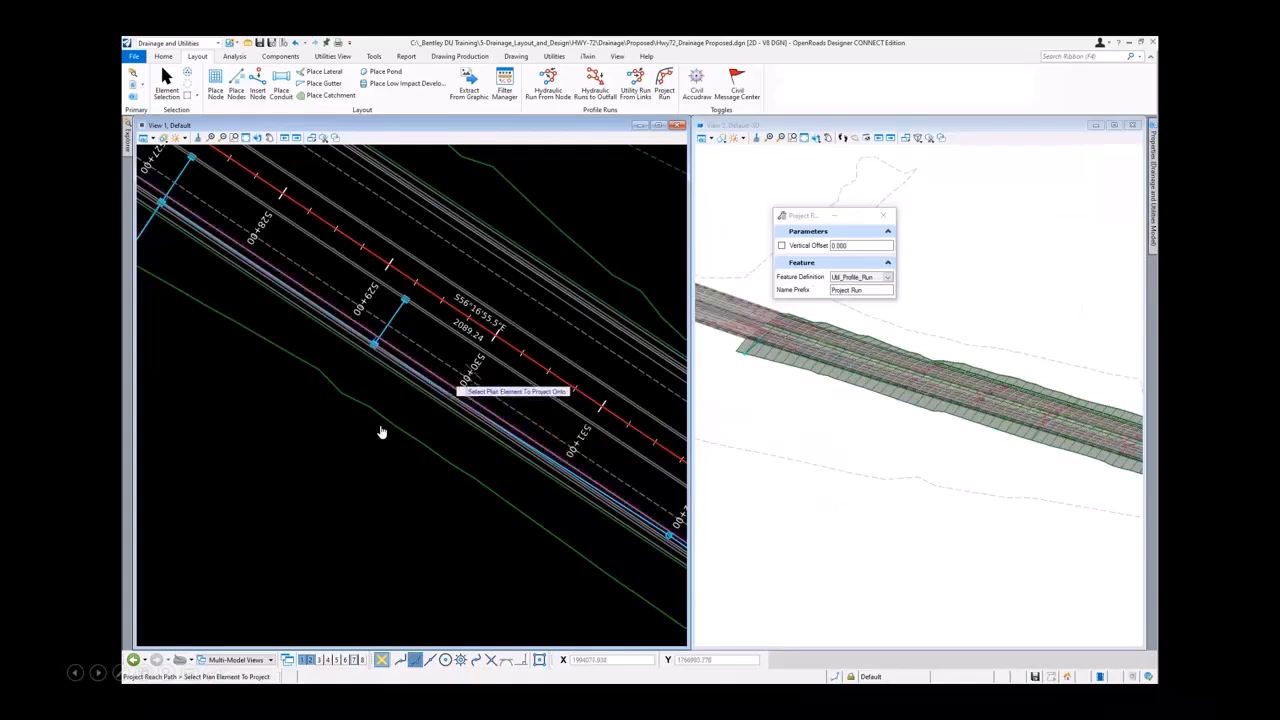
left_click(534, 363)
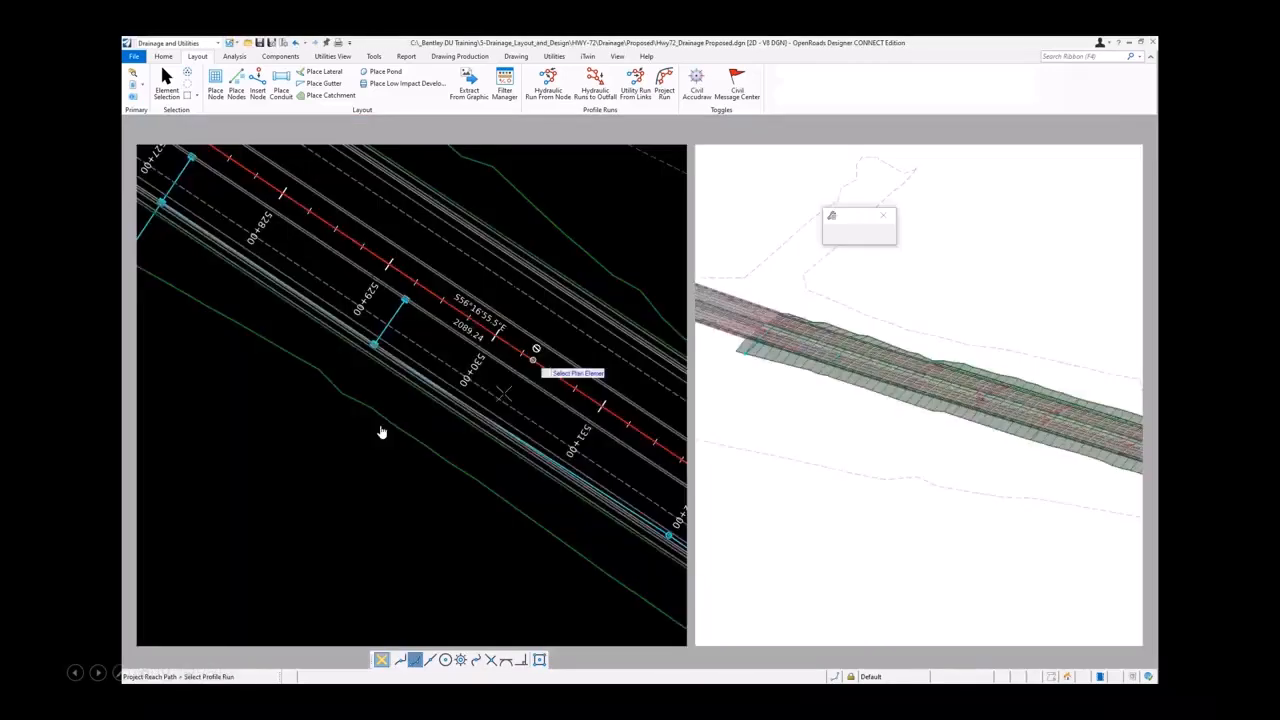
key("Escape")
left_click(167, 84)
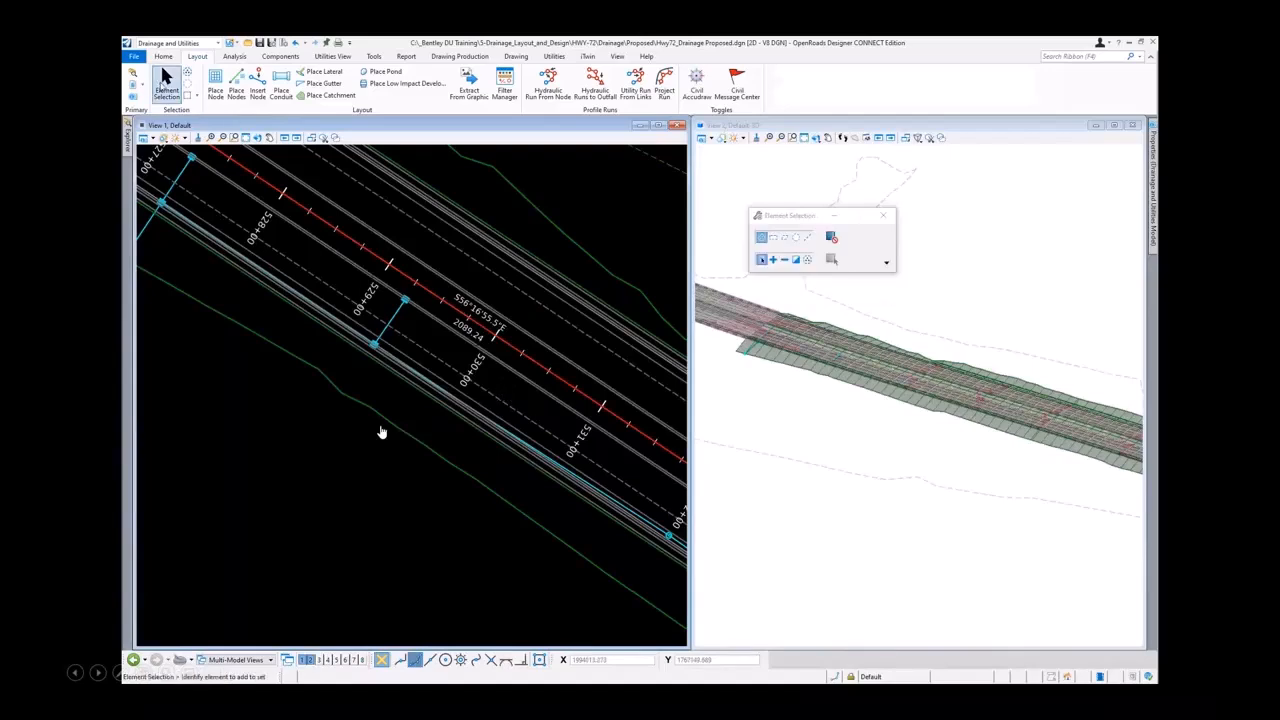
Open the profile model of the HWY 72 centerline in View 8 to inspect the projected drainage run
left_click(349, 238)
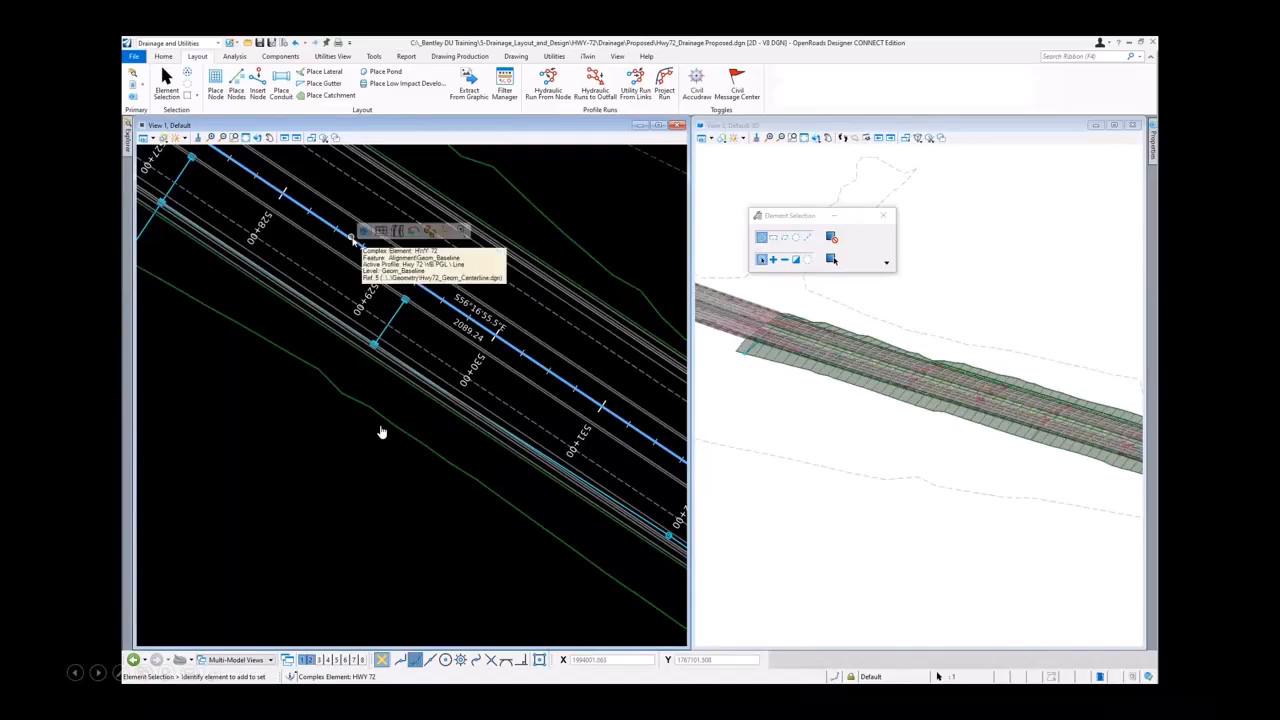
left_click(381, 232)
left_click(364, 662)
left_click(465, 516)
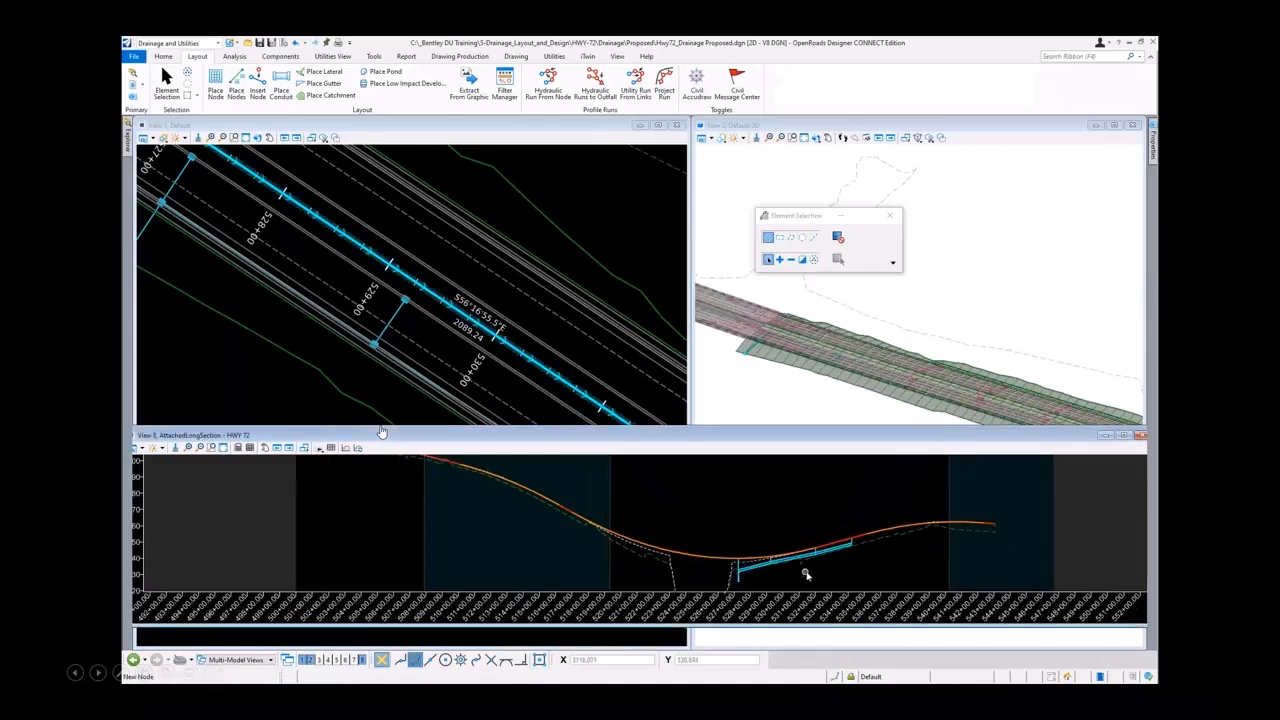
scroll(870, 564, "up", 2)
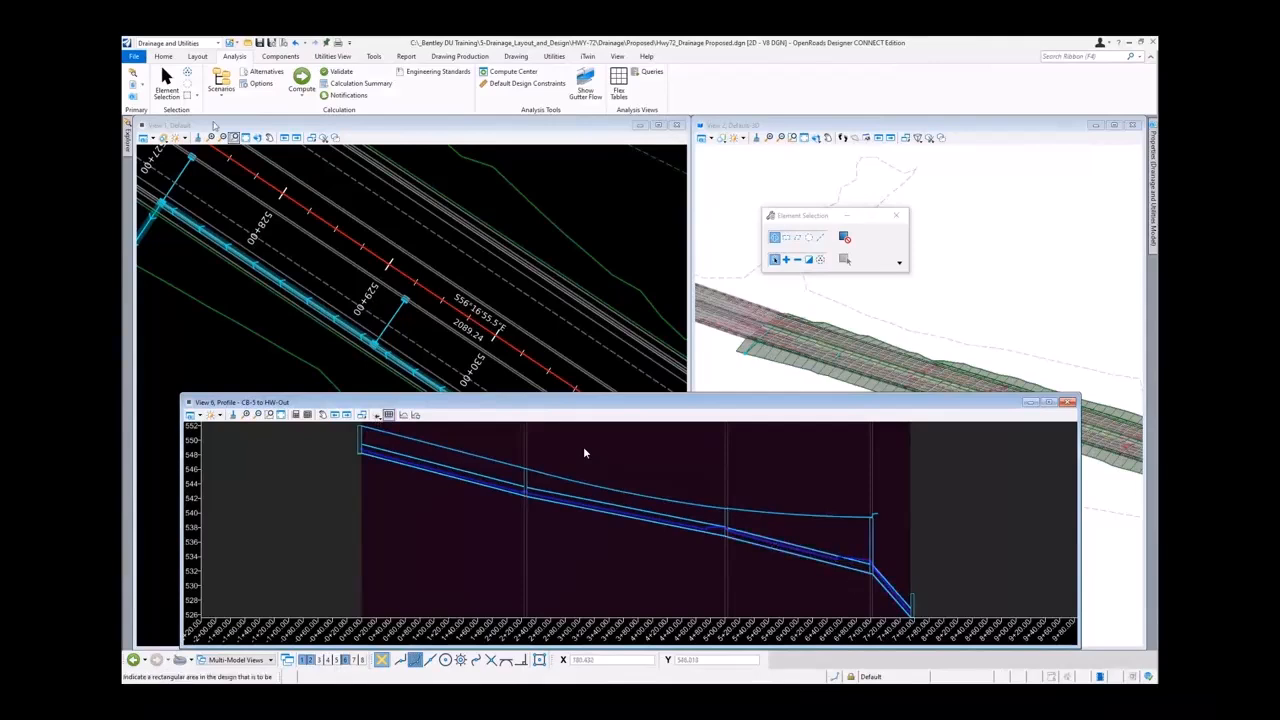
Review the Drainage and Utilities hydraulic and energy grade line options under View Options - Civil in the user preferences, and return to the drawing
key("alt+f")
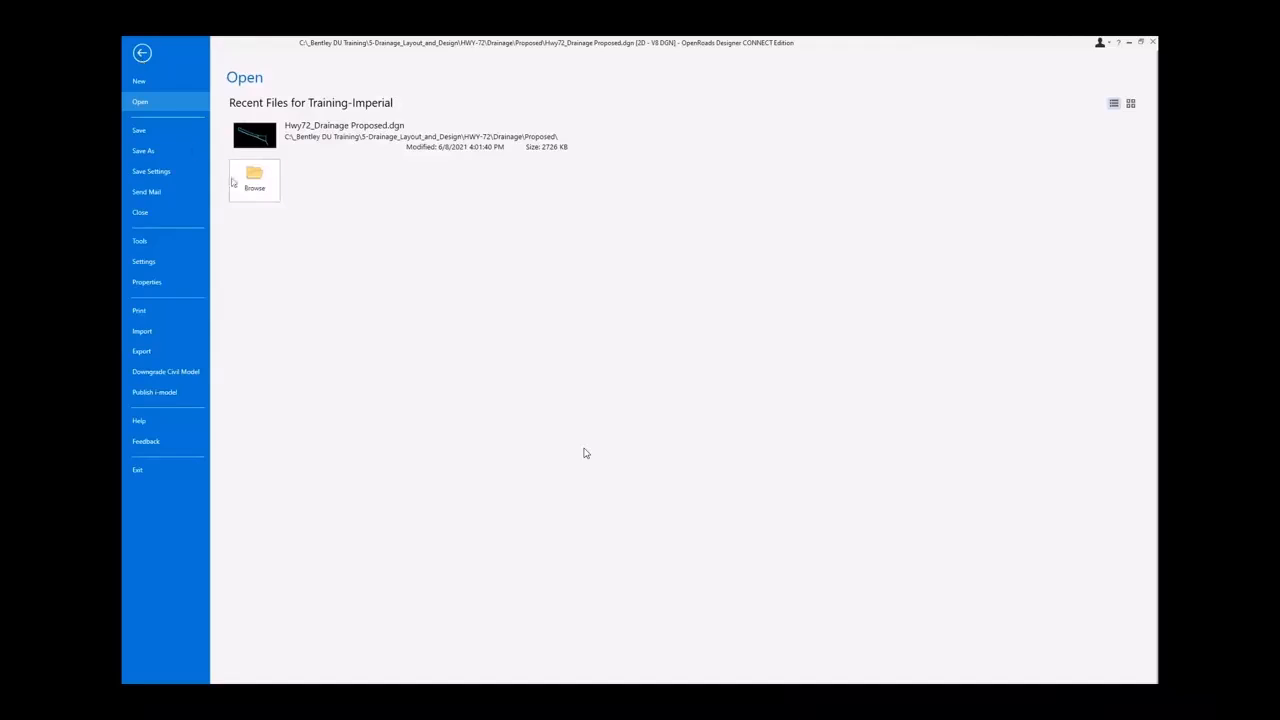
left_click(169, 261)
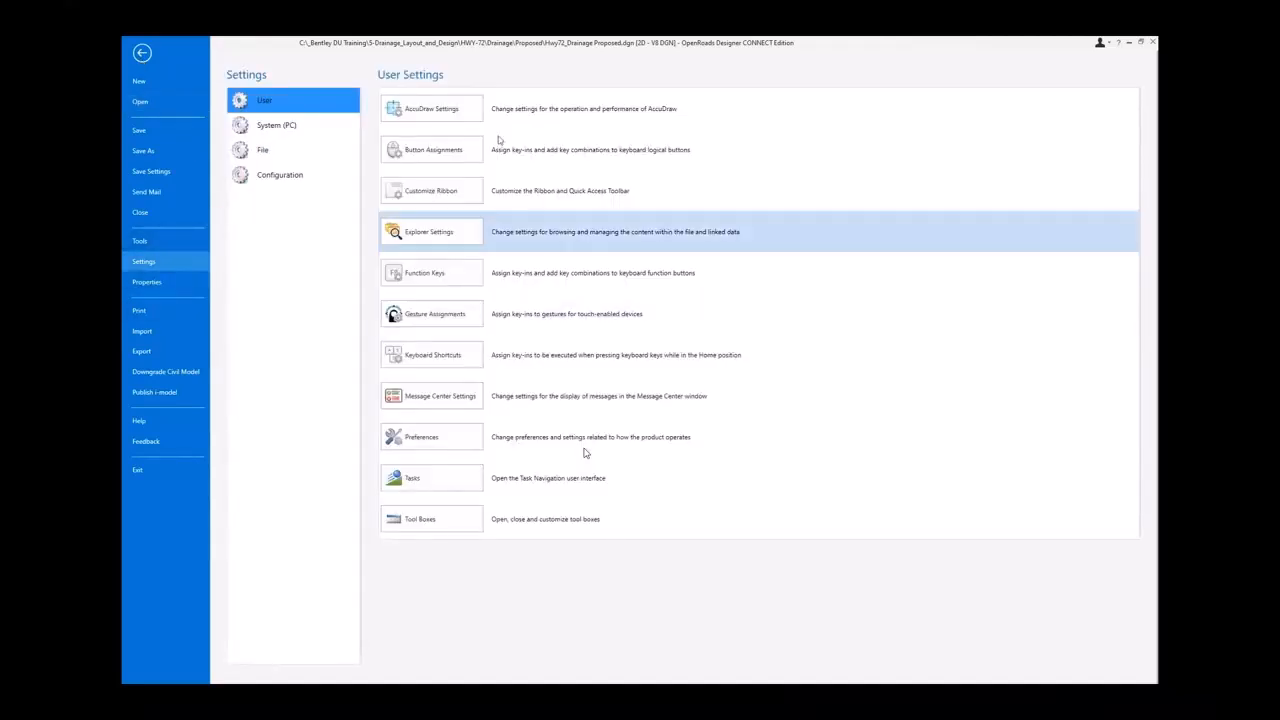
left_click(447, 442)
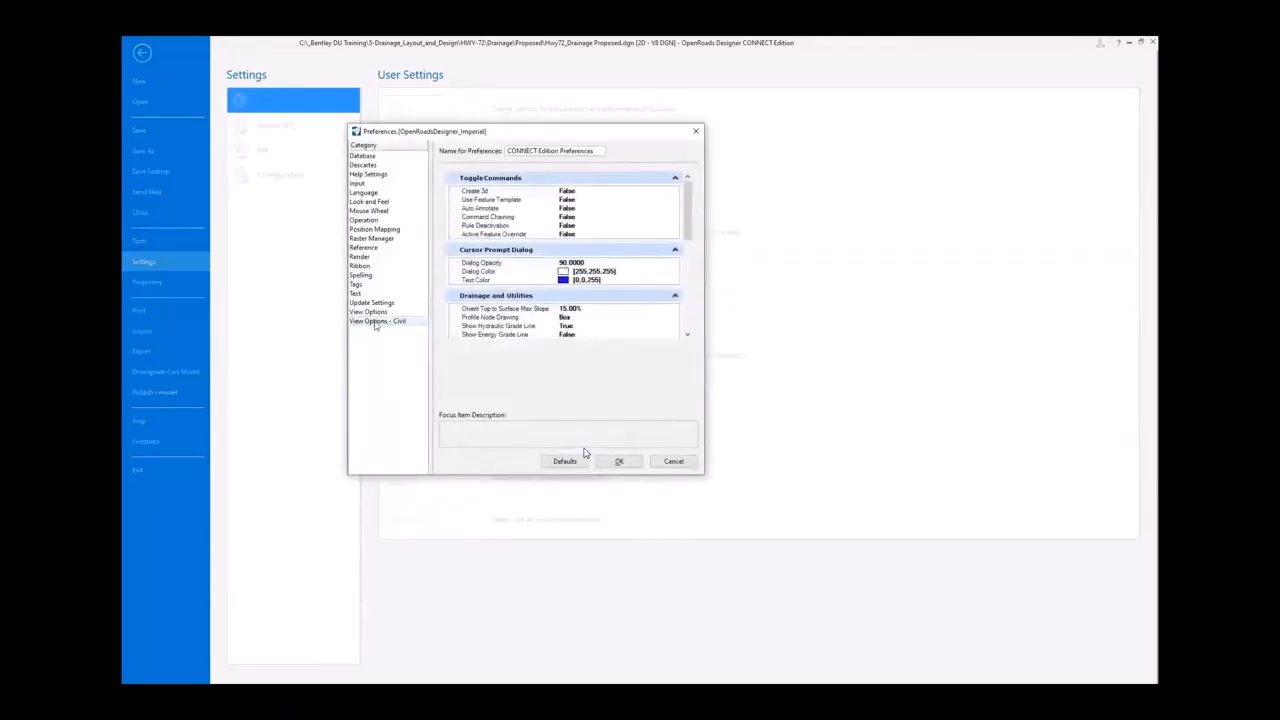
left_click_drag(692, 210, 692, 245)
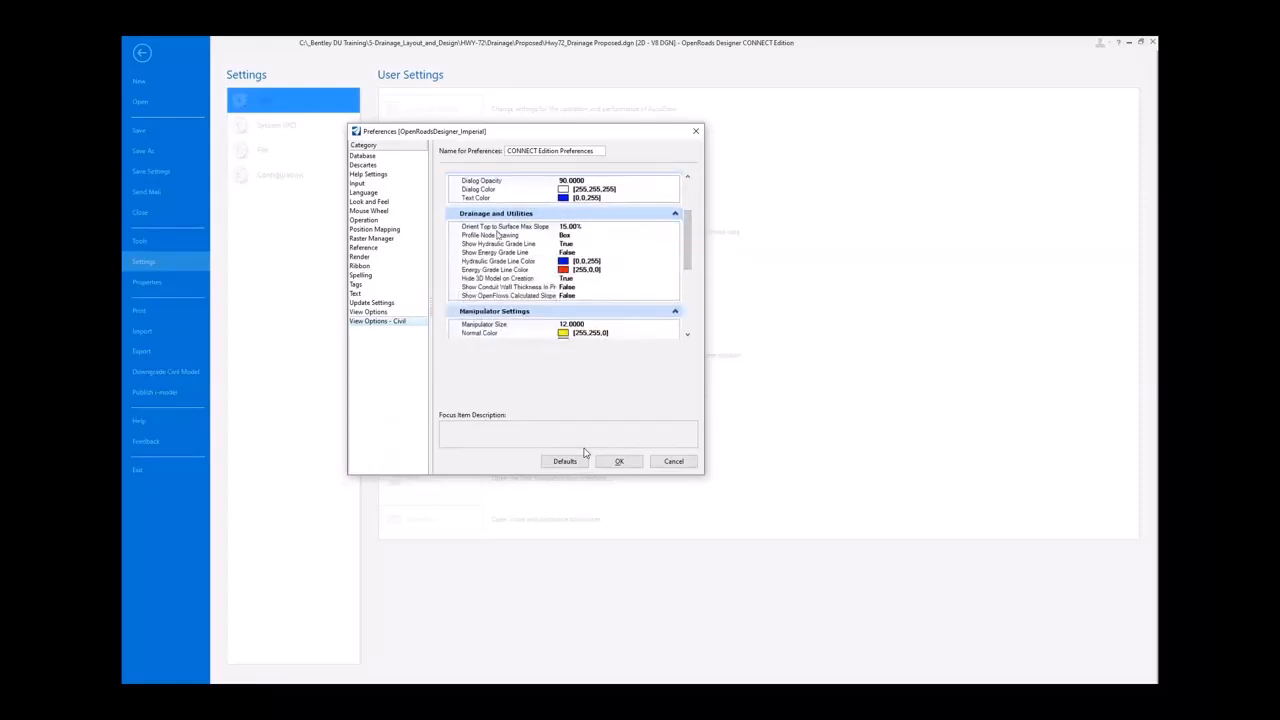
left_click(540, 253)
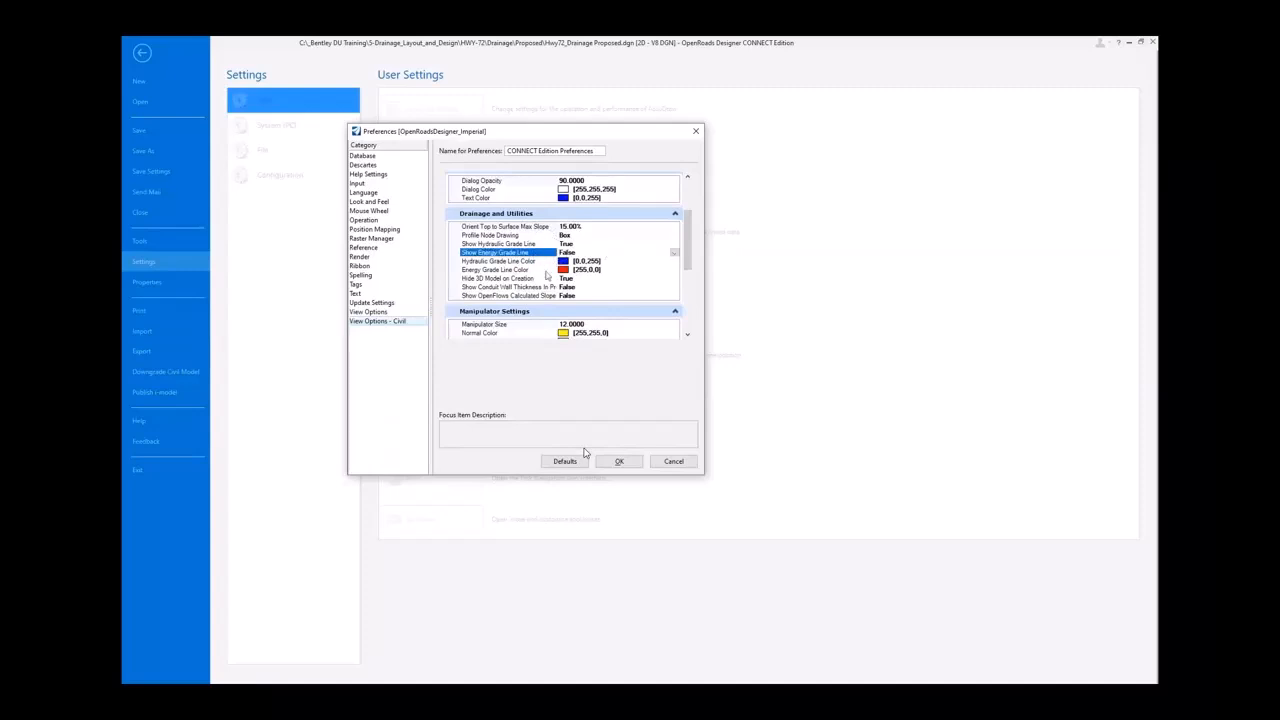
left_click(540, 262)
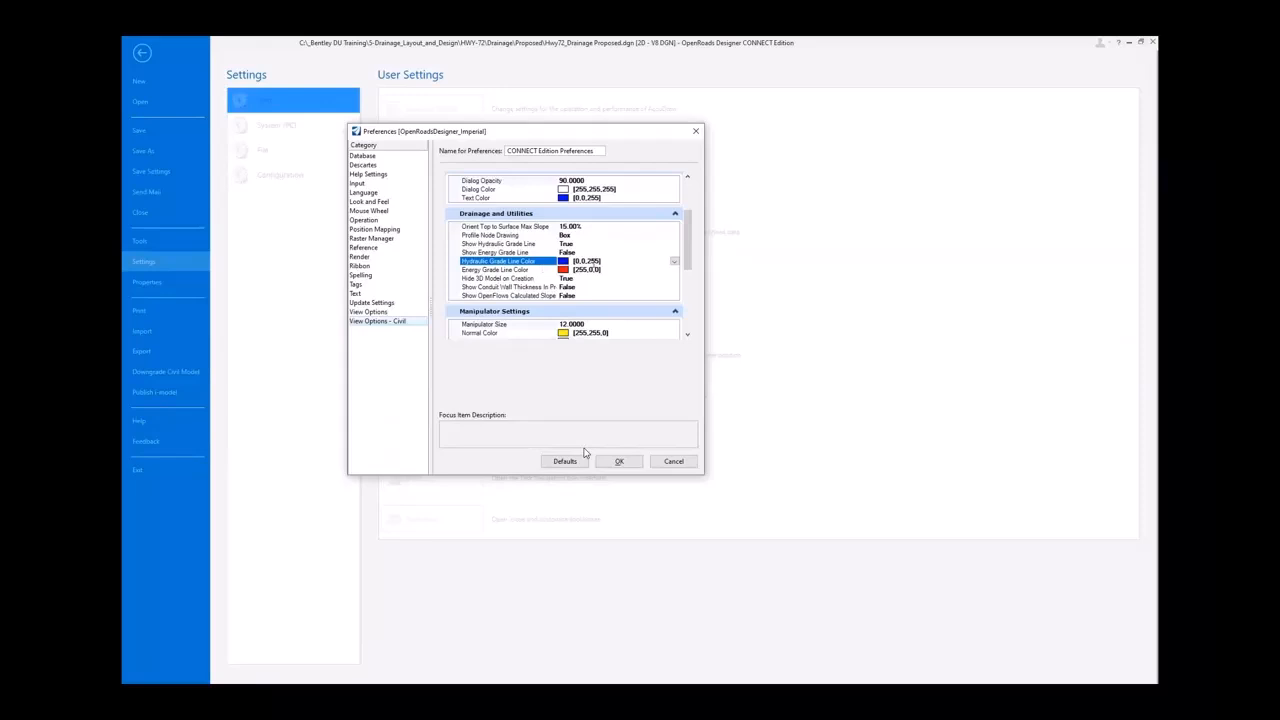
left_click(545, 270)
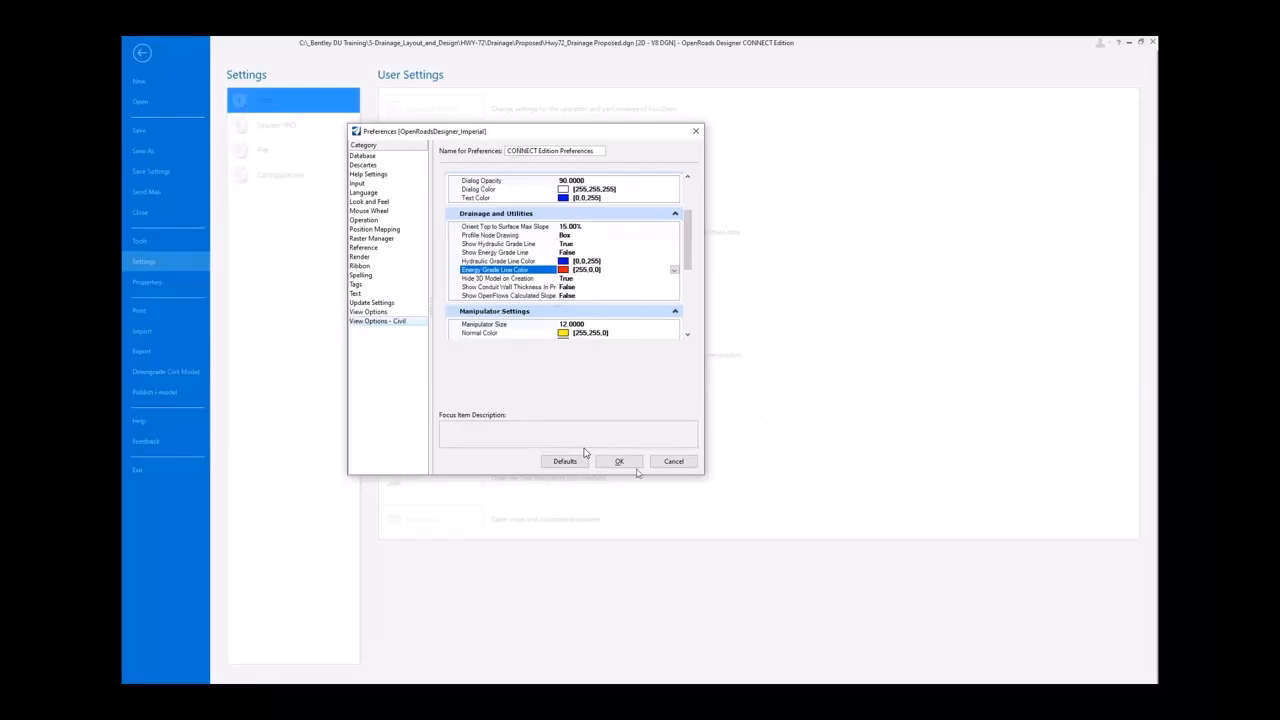
left_click(621, 461)
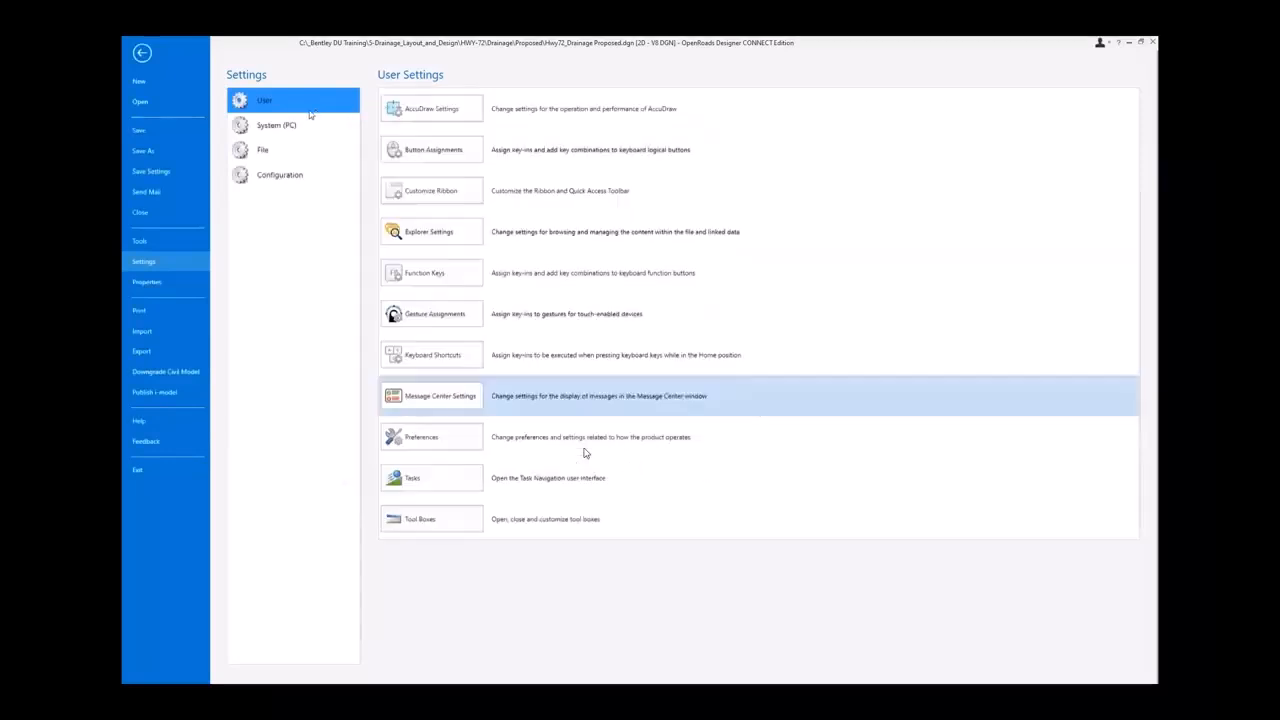
left_click(143, 55)
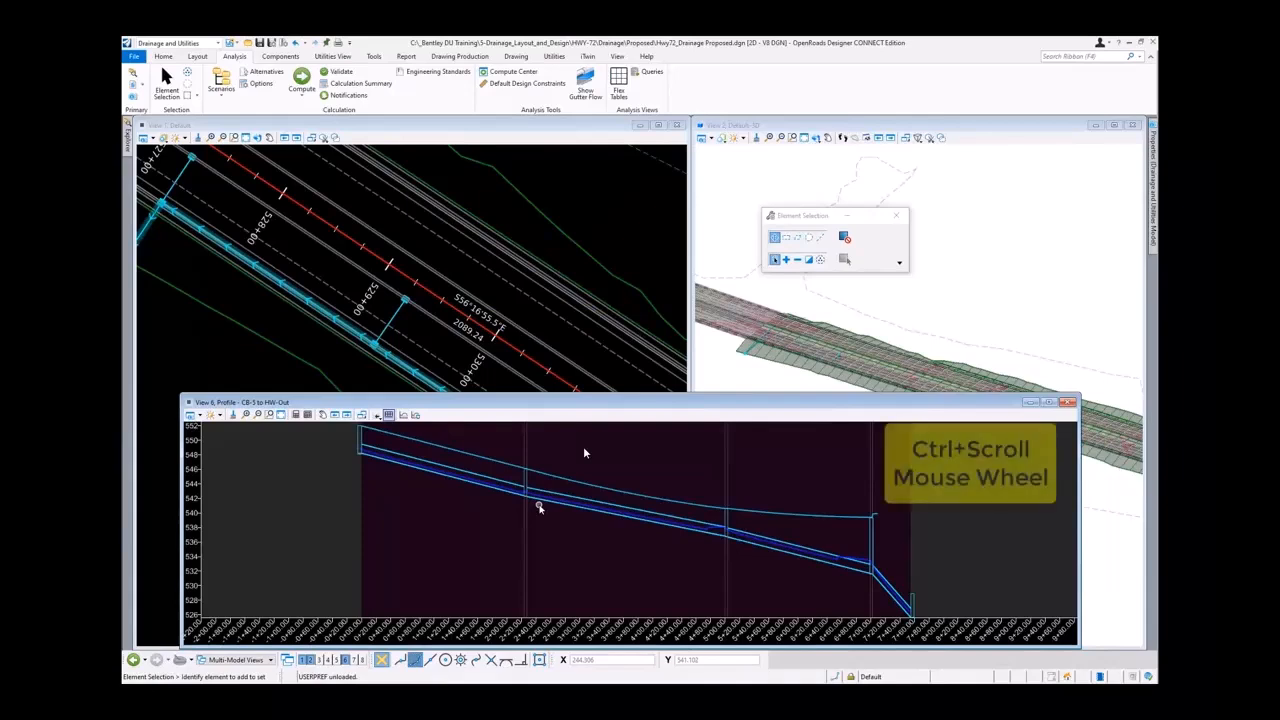
Rescale the CB-5 to HW-Out profile view separately along its horizontal and vertical axes
scroll(539, 507, "down", 2, "ctrl")
scroll(539, 507, "up", 3, "ctrl")
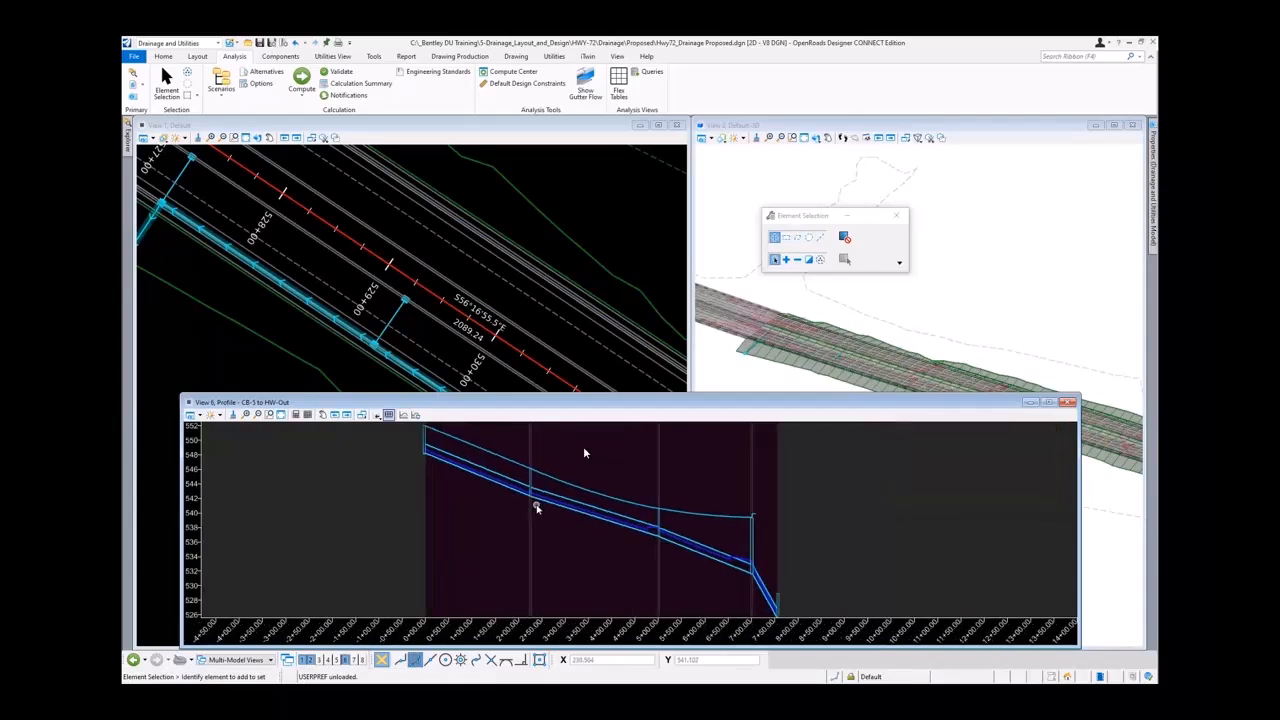
scroll(537, 507, "down", 3, "shift")
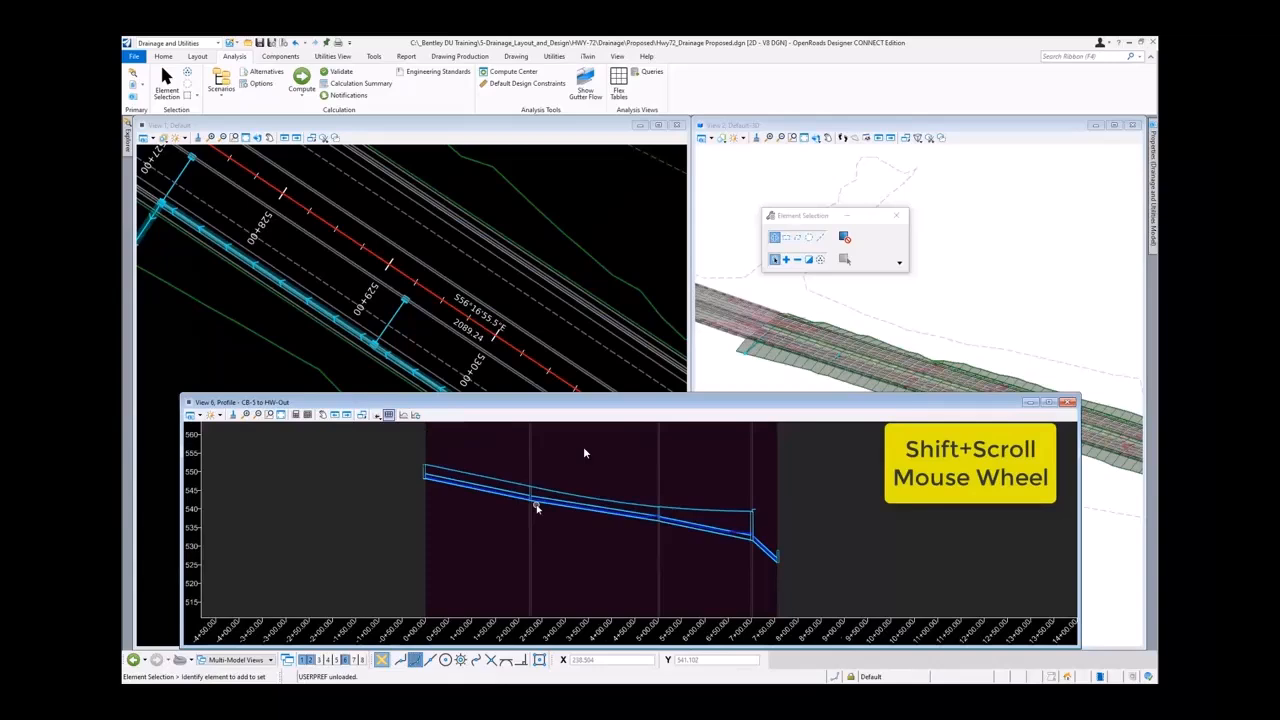
scroll(536, 507, "up", 3, "shift")
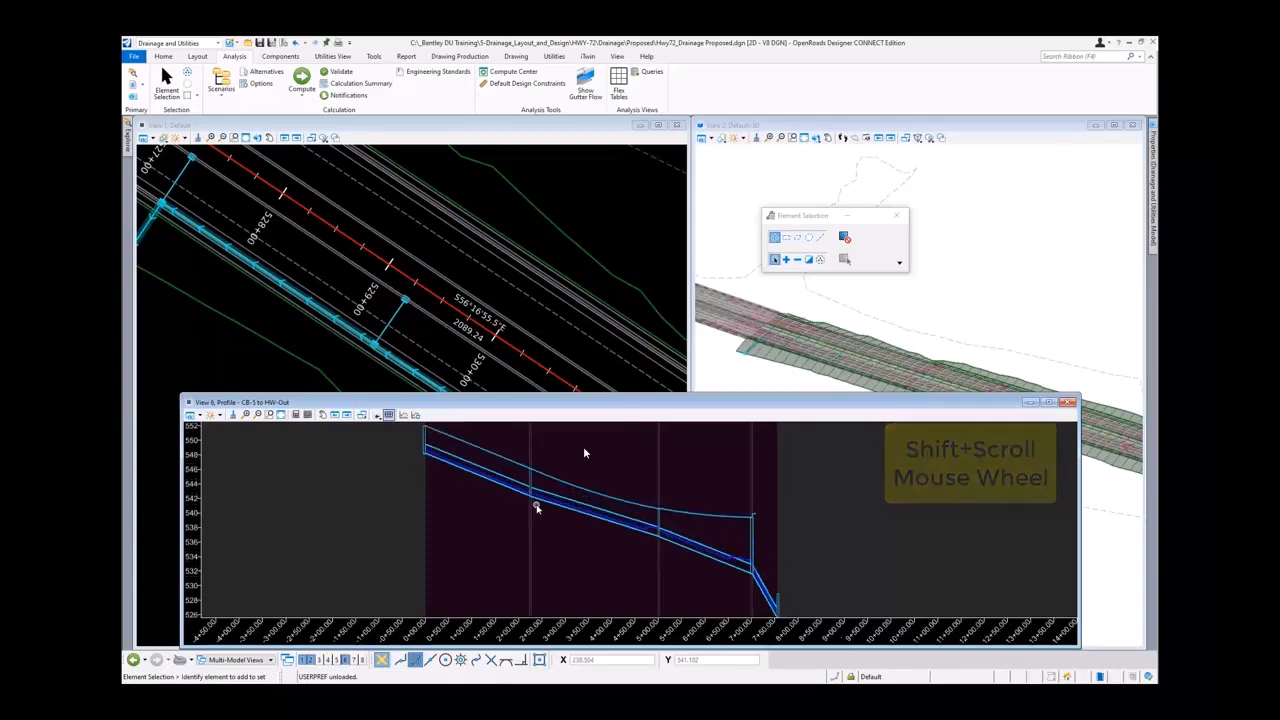
scroll(537, 507, "up", 2, "shift")
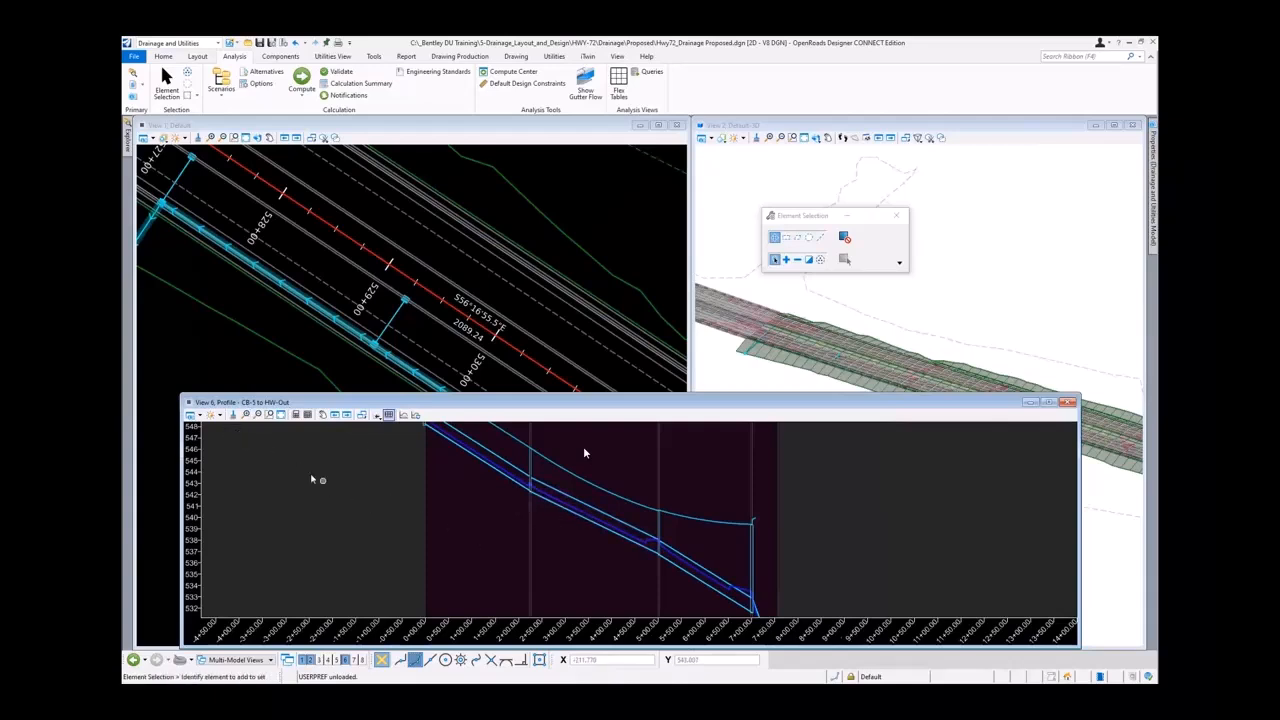
Set the CB-5 to HW-Out profile view's exaggeration to 5 and turn on its grid
left_click(199, 415)
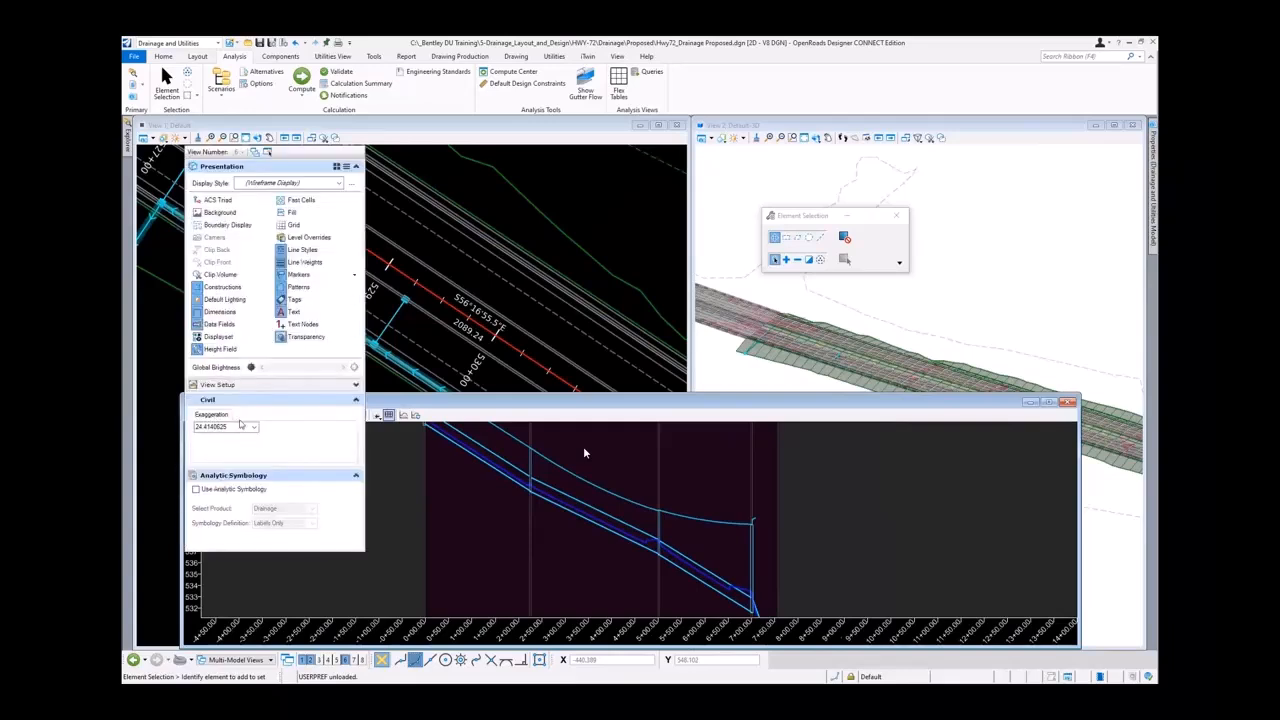
left_click(253, 427)
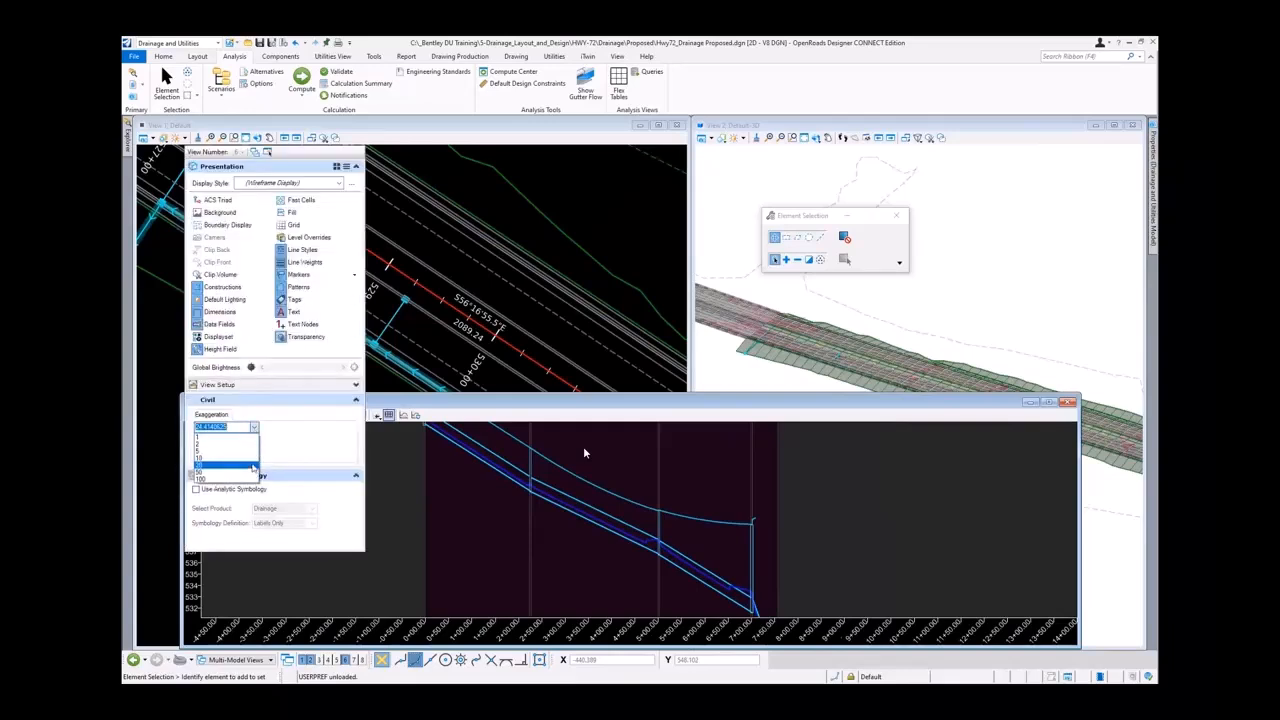
left_click(215, 451)
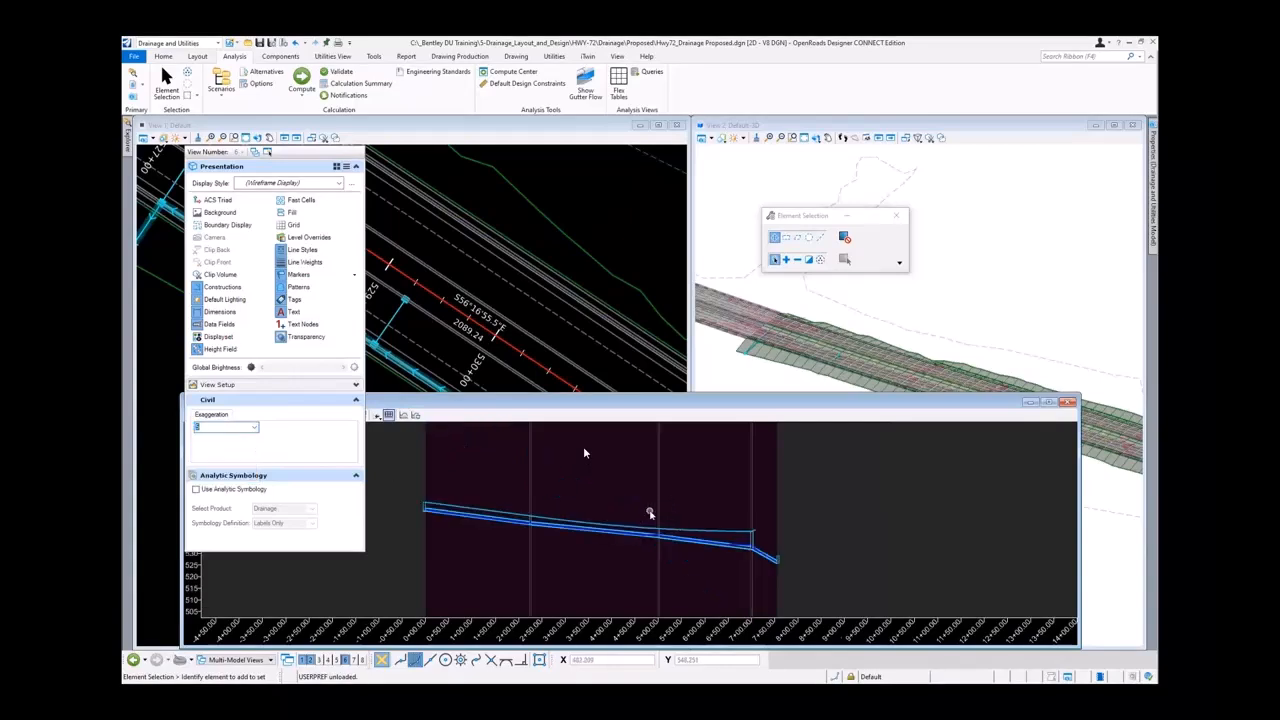
left_click(623, 514)
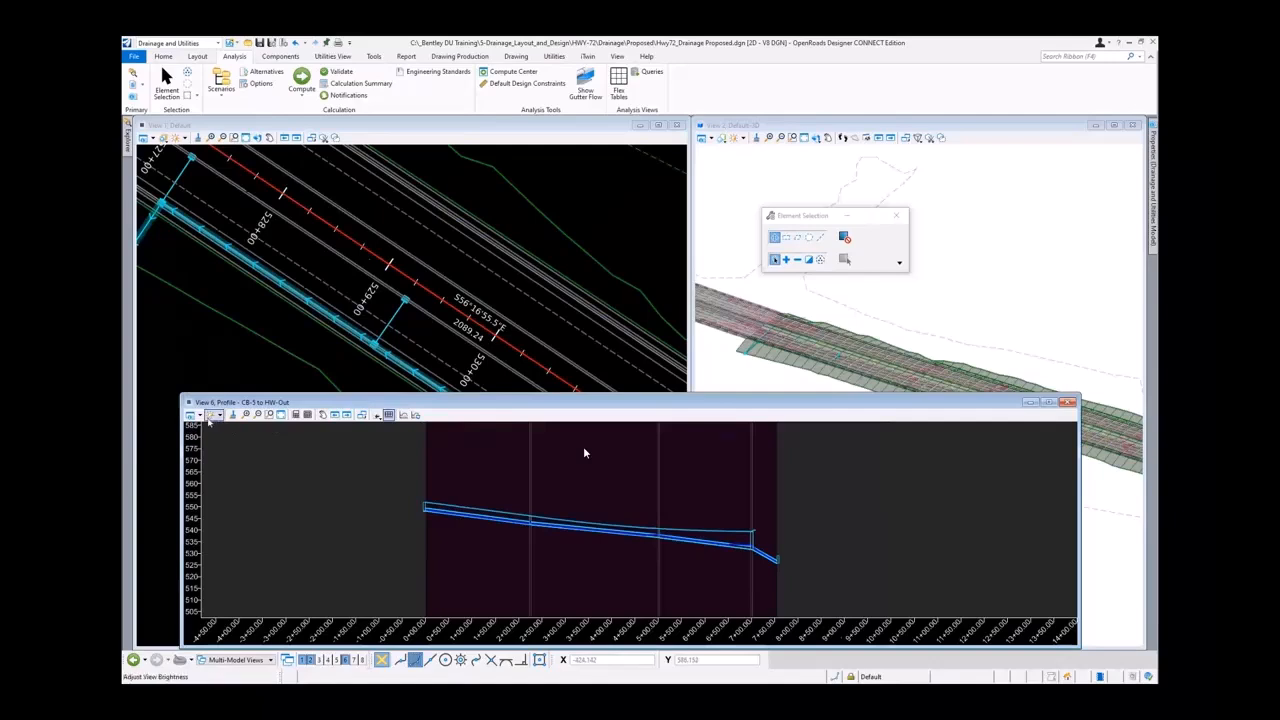
left_click(199, 416)
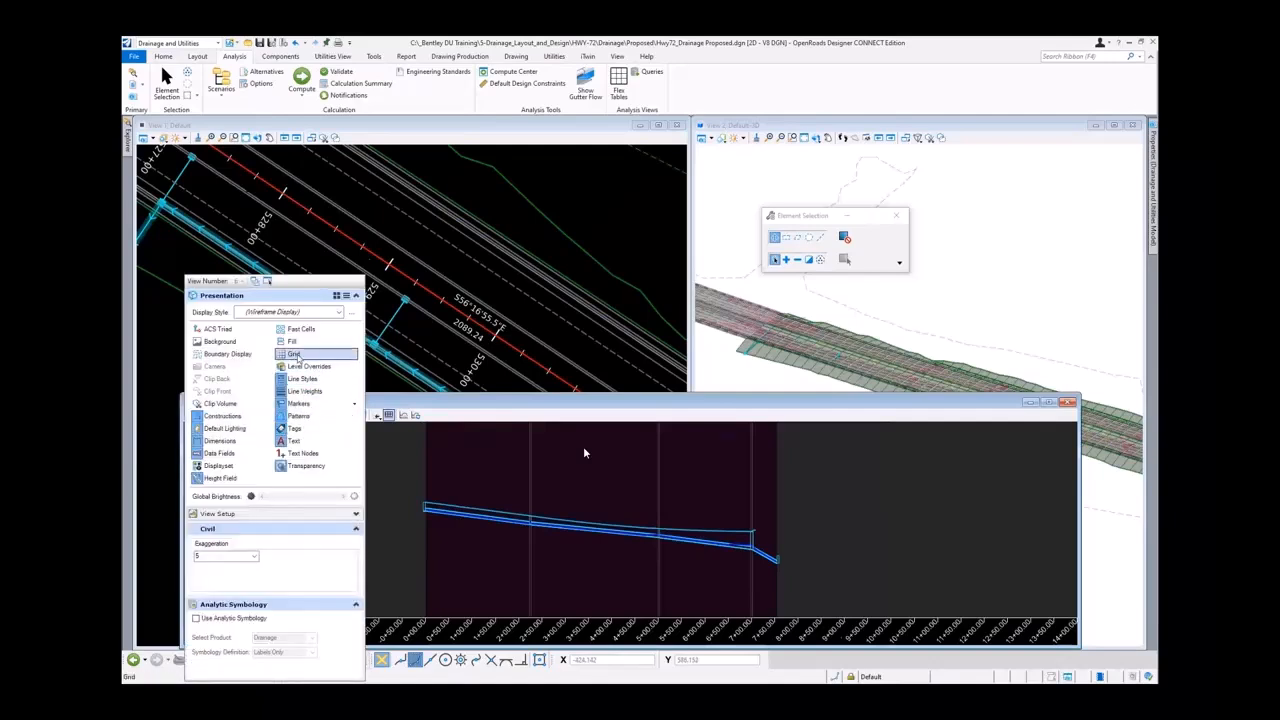
left_click(319, 358)
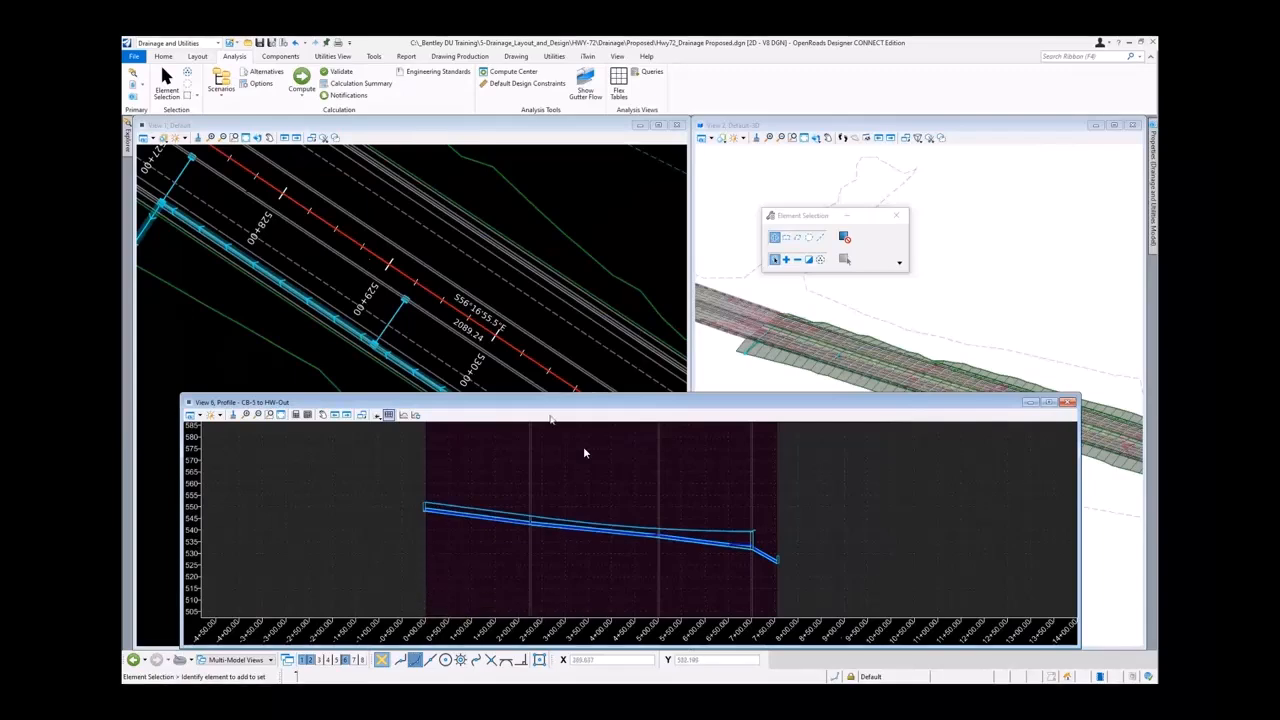
Move the profile window slightly up and create a 3D cut in it with the Full Profile placement method
left_click_drag(553, 406, 553, 380)
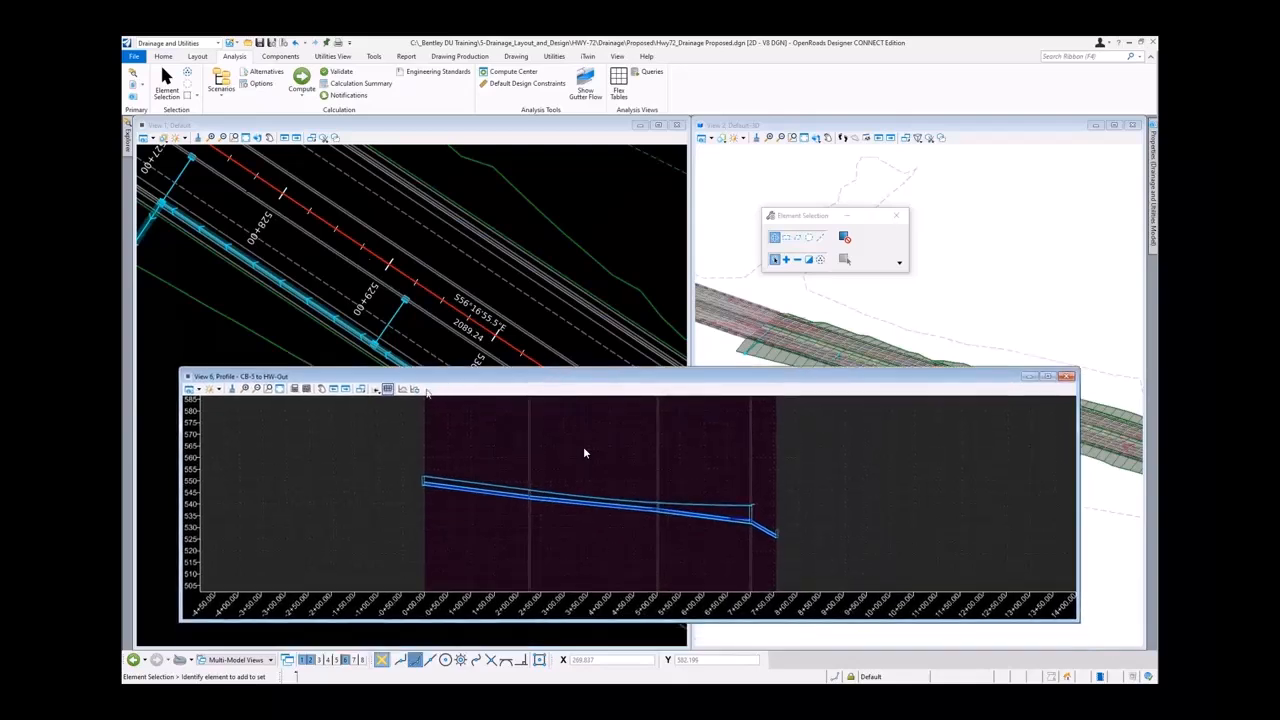
left_click(403, 390)
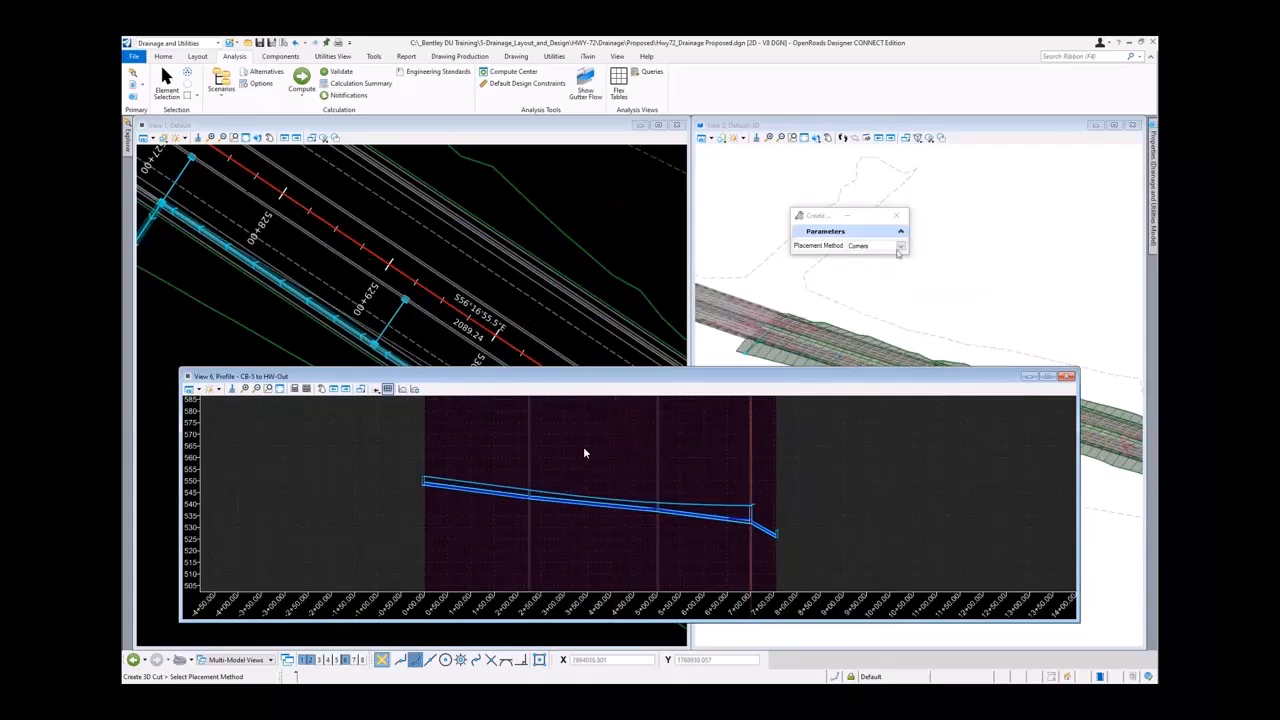
left_click(900, 245)
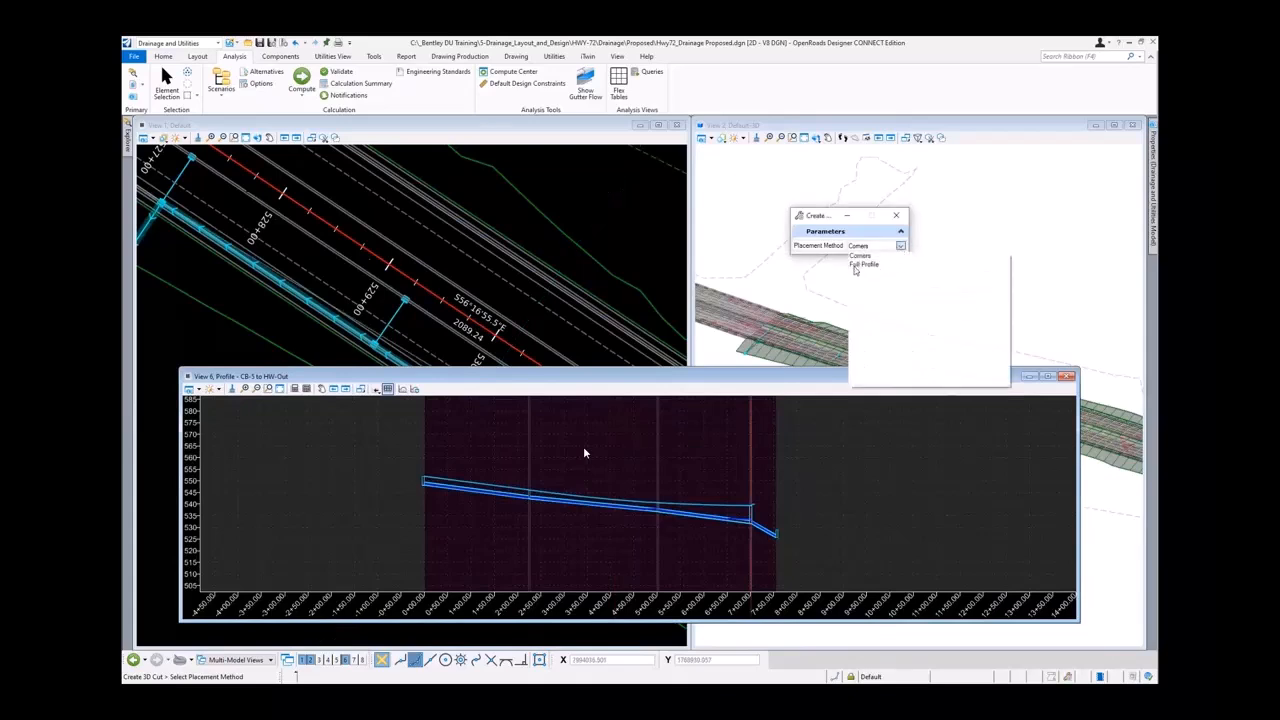
left_click(864, 264)
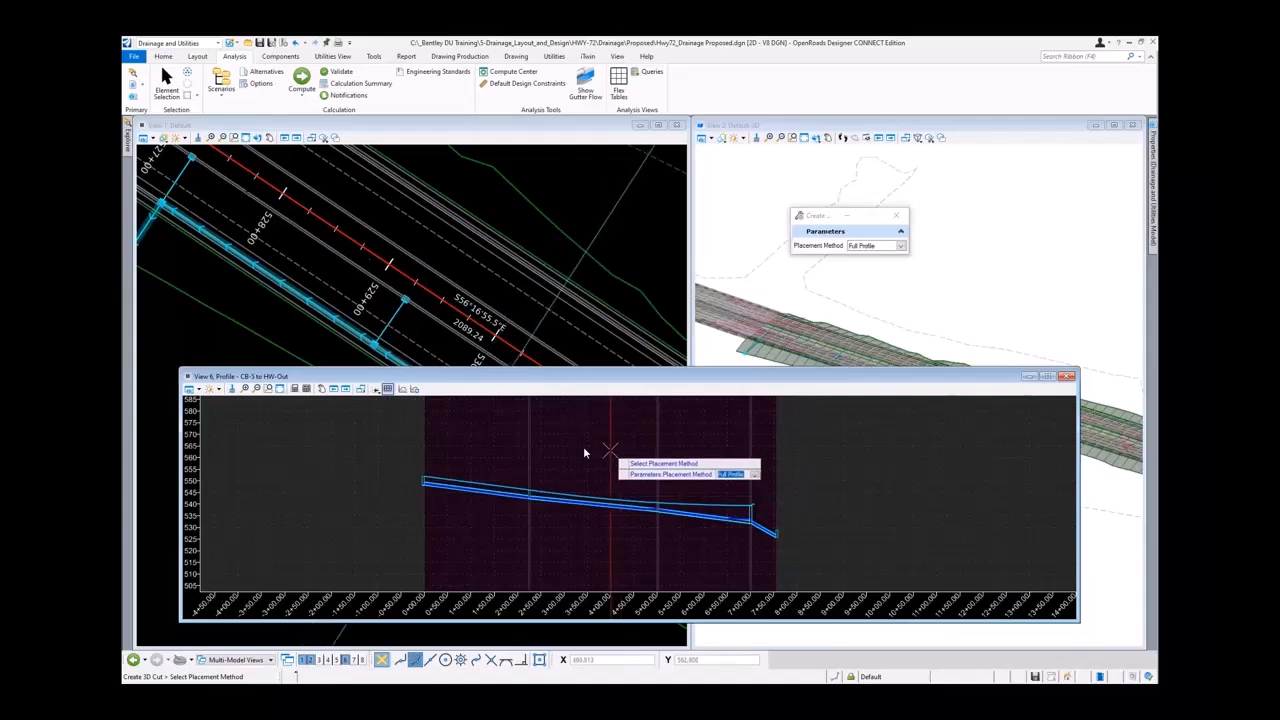
left_click(585, 452)
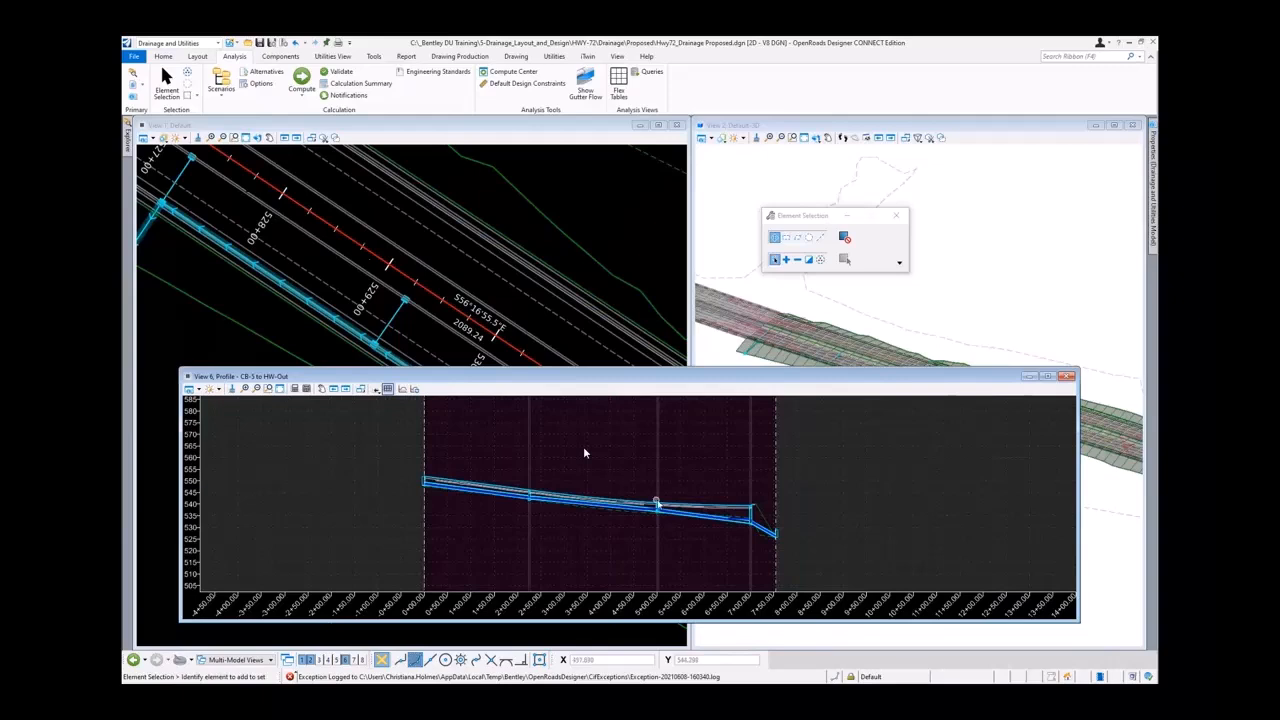
Inspect the Full Profile 3D cut along the drainage run and delete it
scroll(762, 515, "up", 1)
scroll(762, 518, "up", 2)
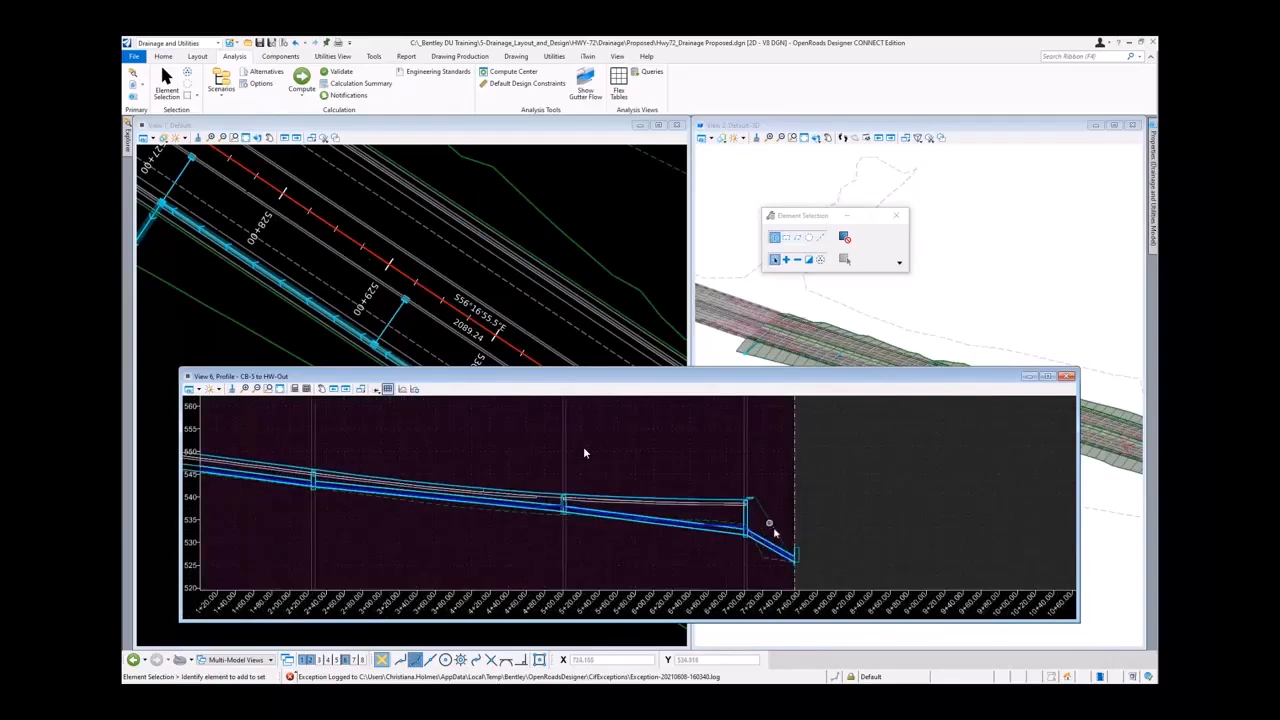
scroll(787, 511, "down", 1)
scroll(787, 511, "down", 1)
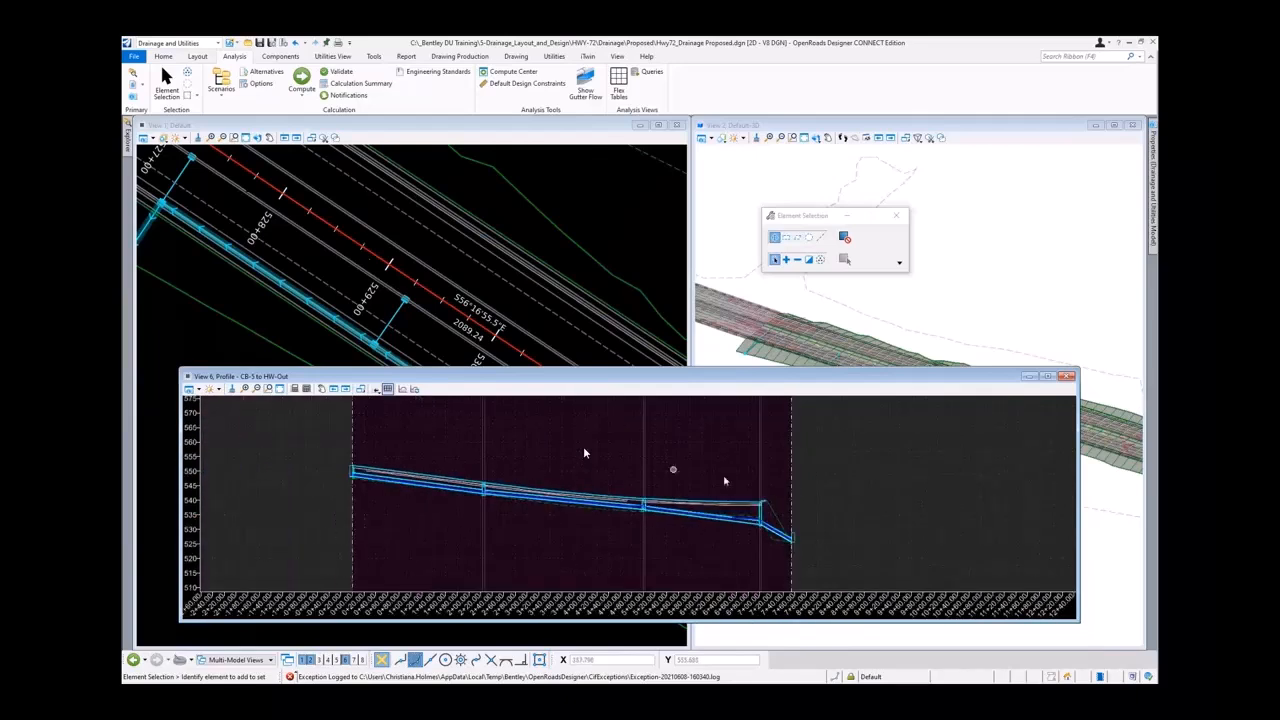
left_click(790, 460)
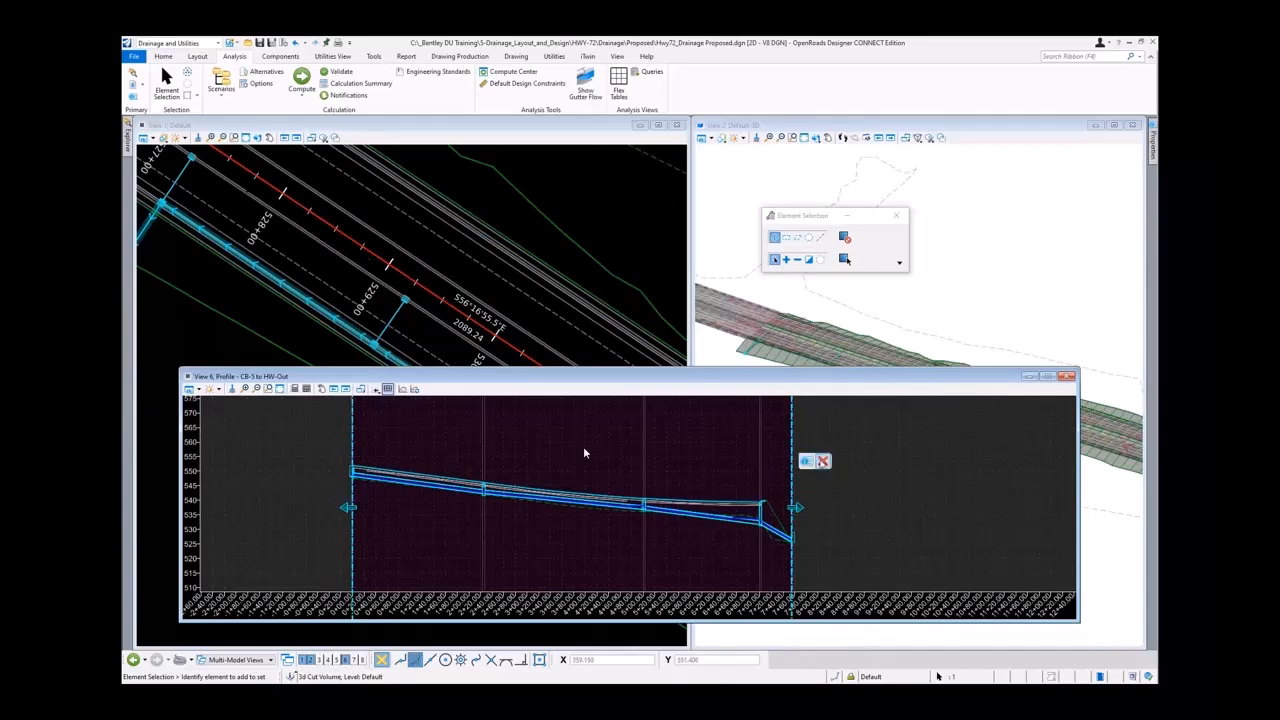
left_click(853, 514)
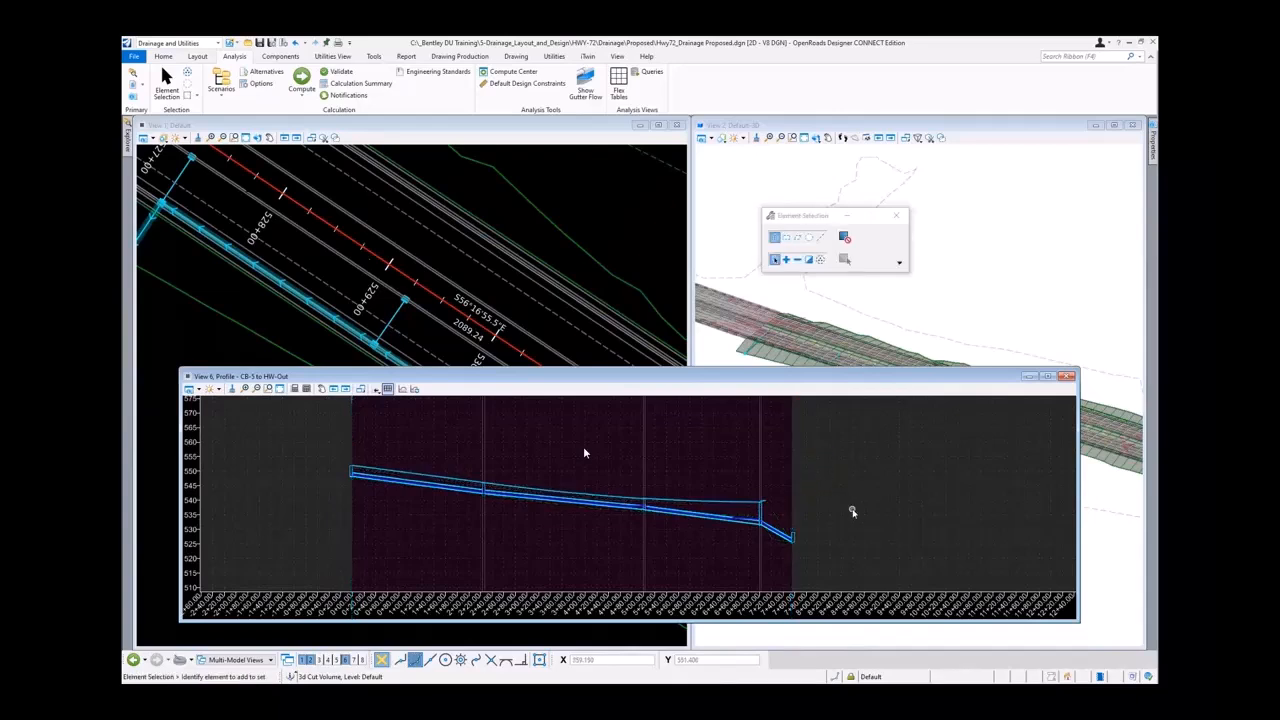
Create a 3D cut by Corners around the whole run, from about station -1+20, elevation 580, to station 8+60, elevation 503
left_click(402, 390)
left_click(901, 245)
left_click(851, 352)
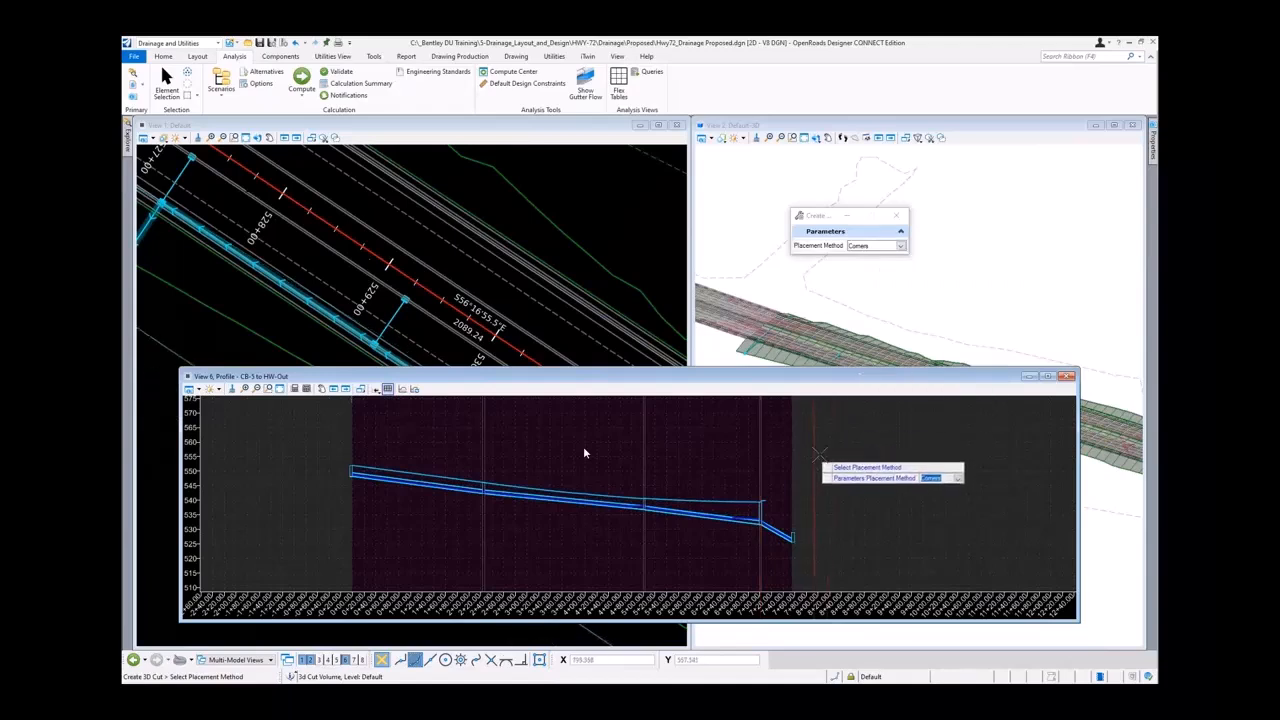
scroll(836, 459, "down", 2)
left_click(585, 451)
left_click(485, 410)
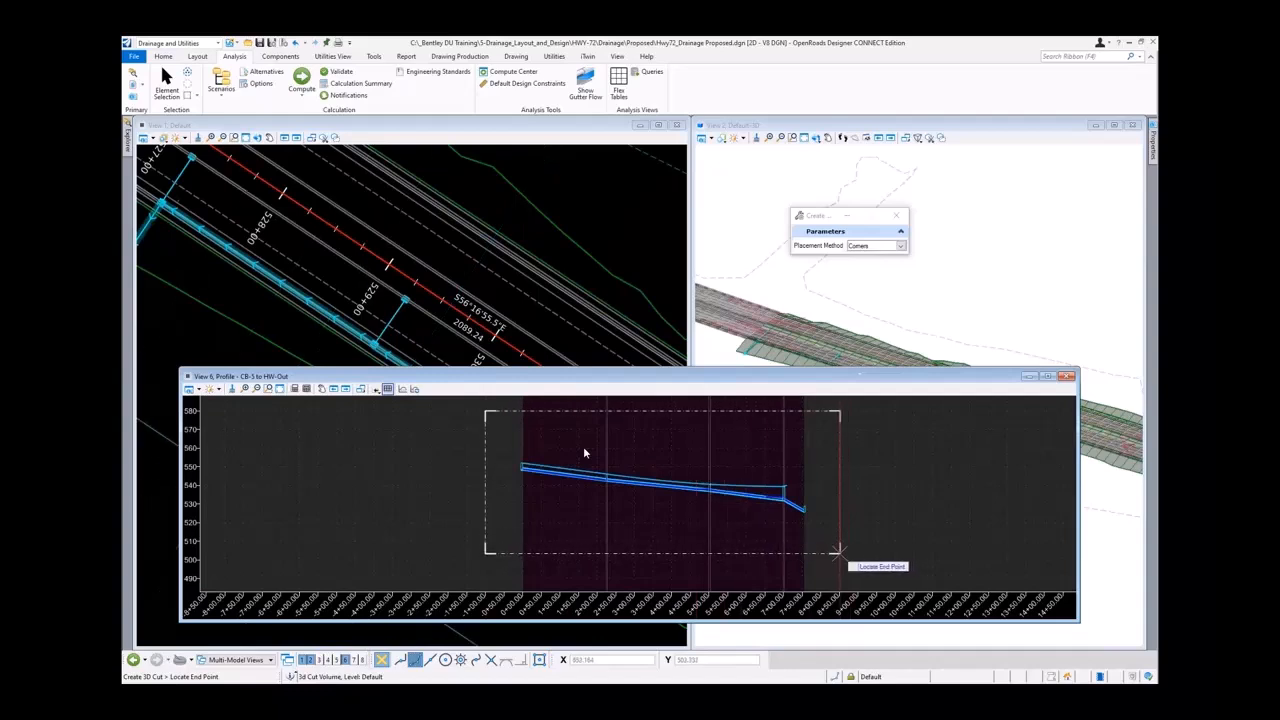
left_click(844, 551)
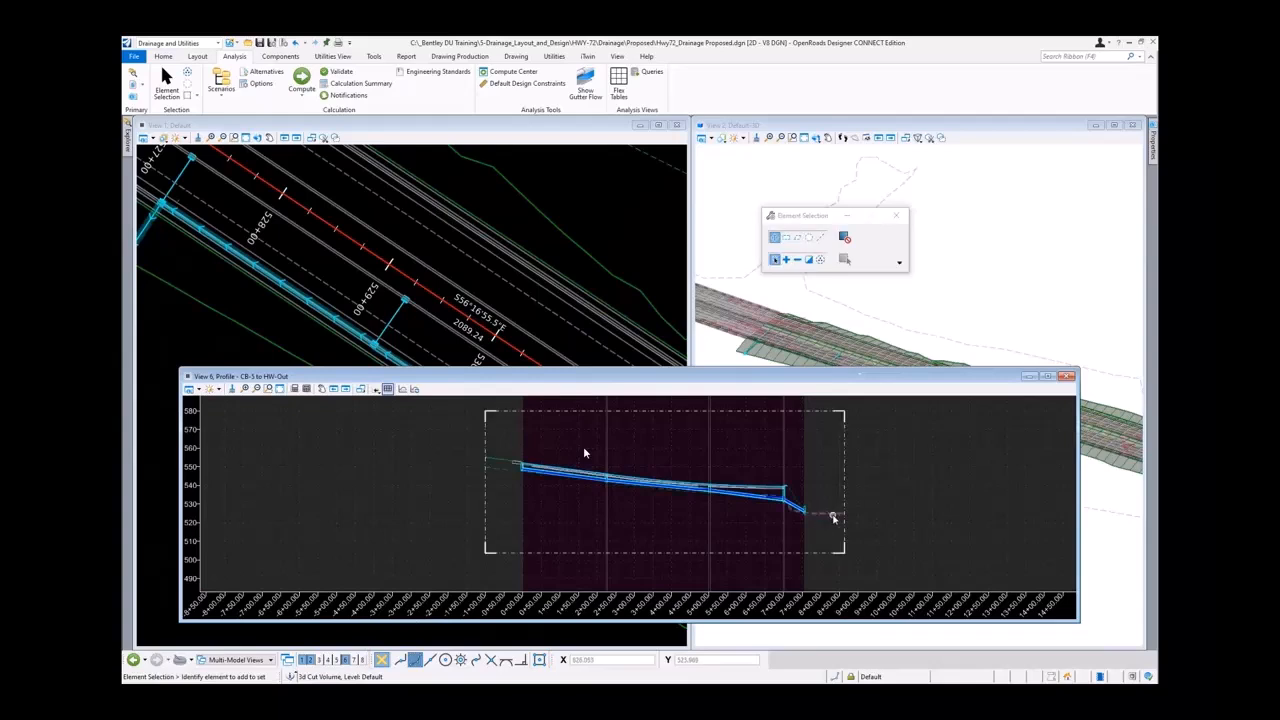
Extend the upstream edge of the 3D cut boundary outward to about station -1+80 and refresh the cut
left_click(487, 508)
left_click(487, 508)
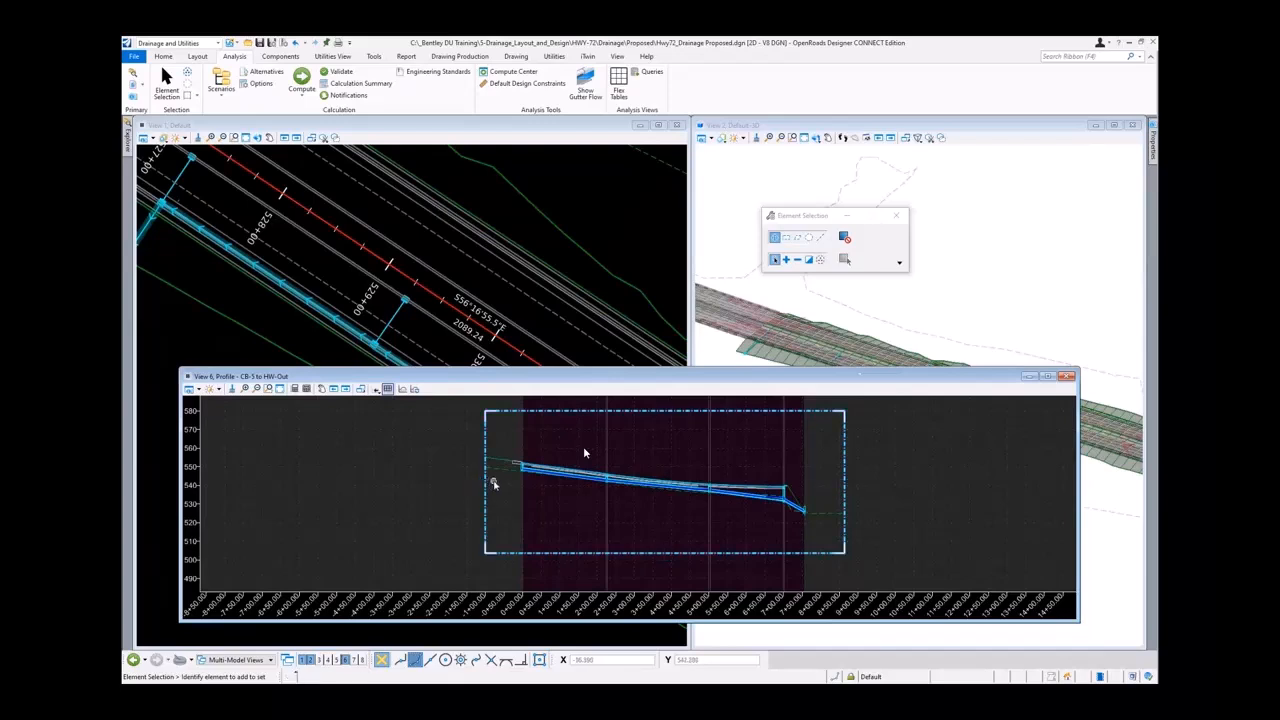
left_click(486, 483)
left_click_drag(481, 484, 462, 483)
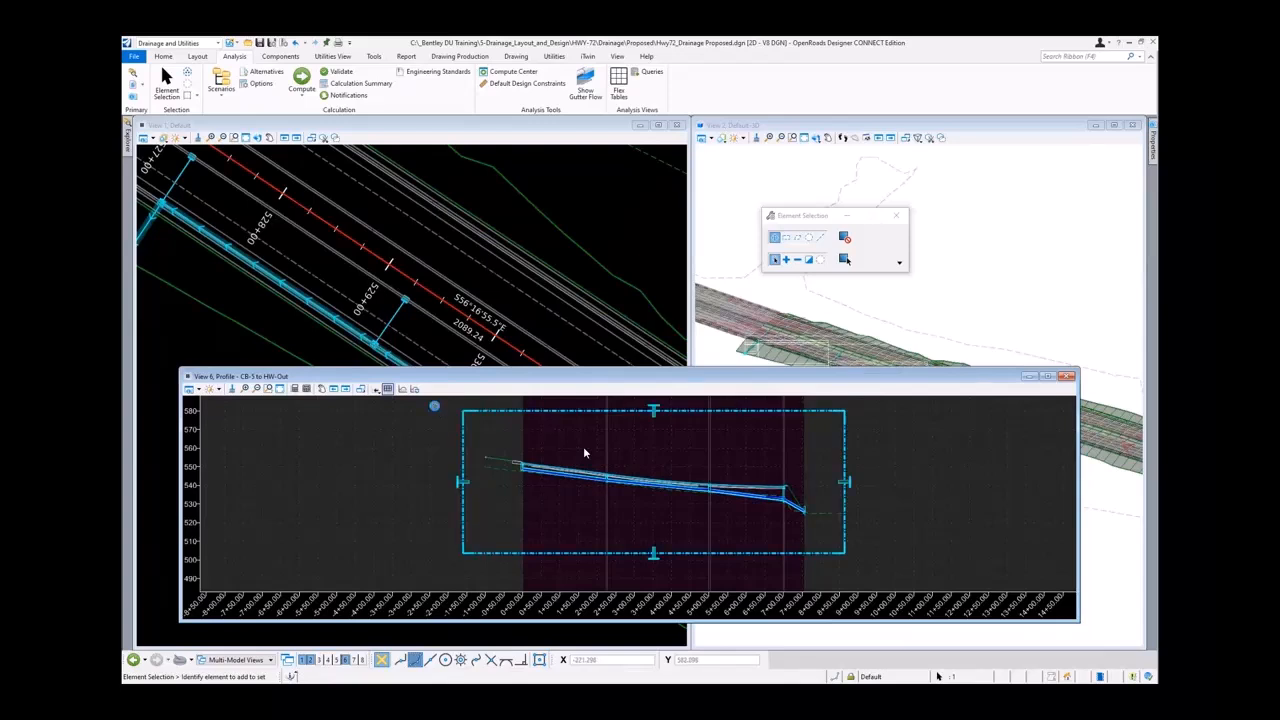
left_click(419, 390)
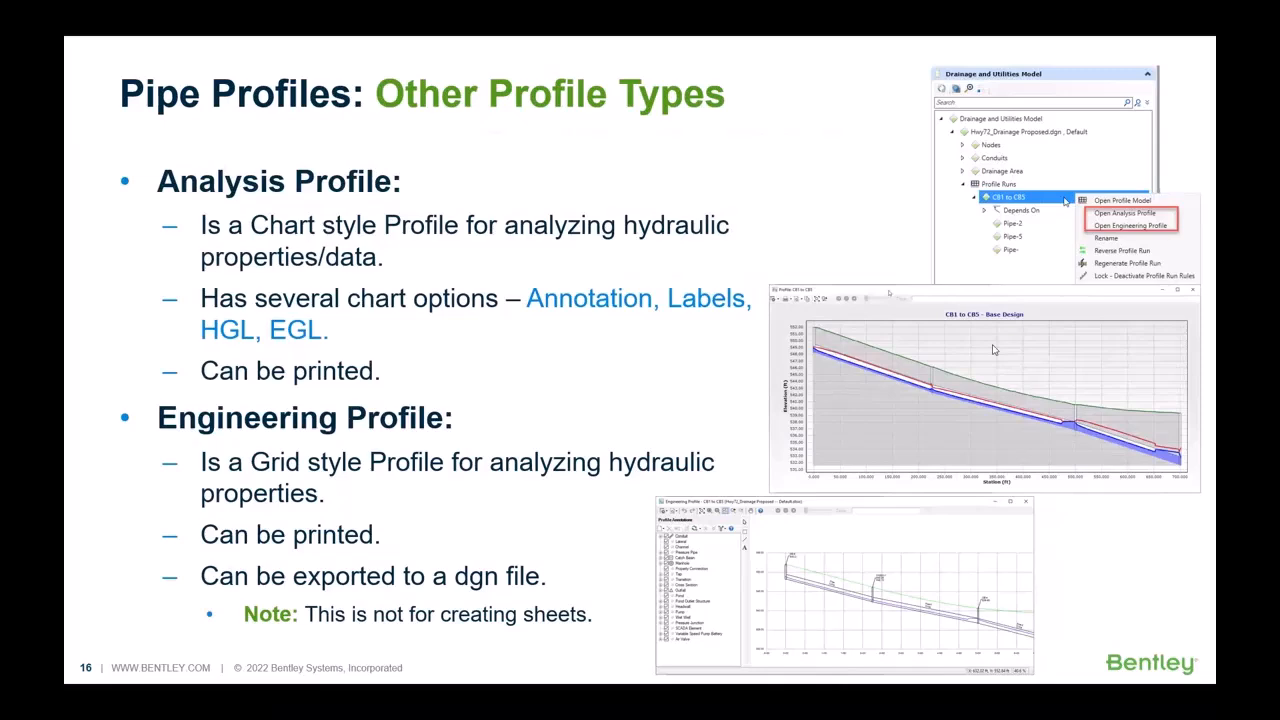
left_click(630, 375)
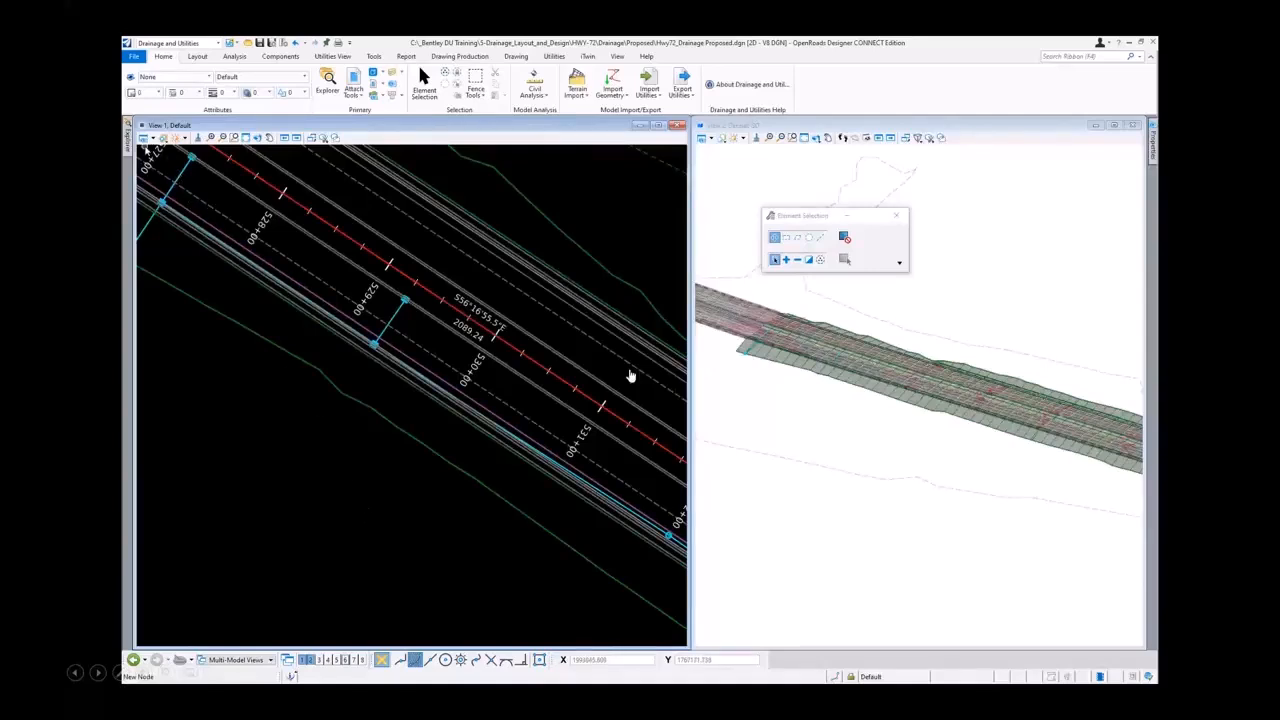
Open the analysis profile of the CB-5 to HW-Out profile run from the Drainage and Utilities Model
left_click(128, 143)
double_click(178, 348)
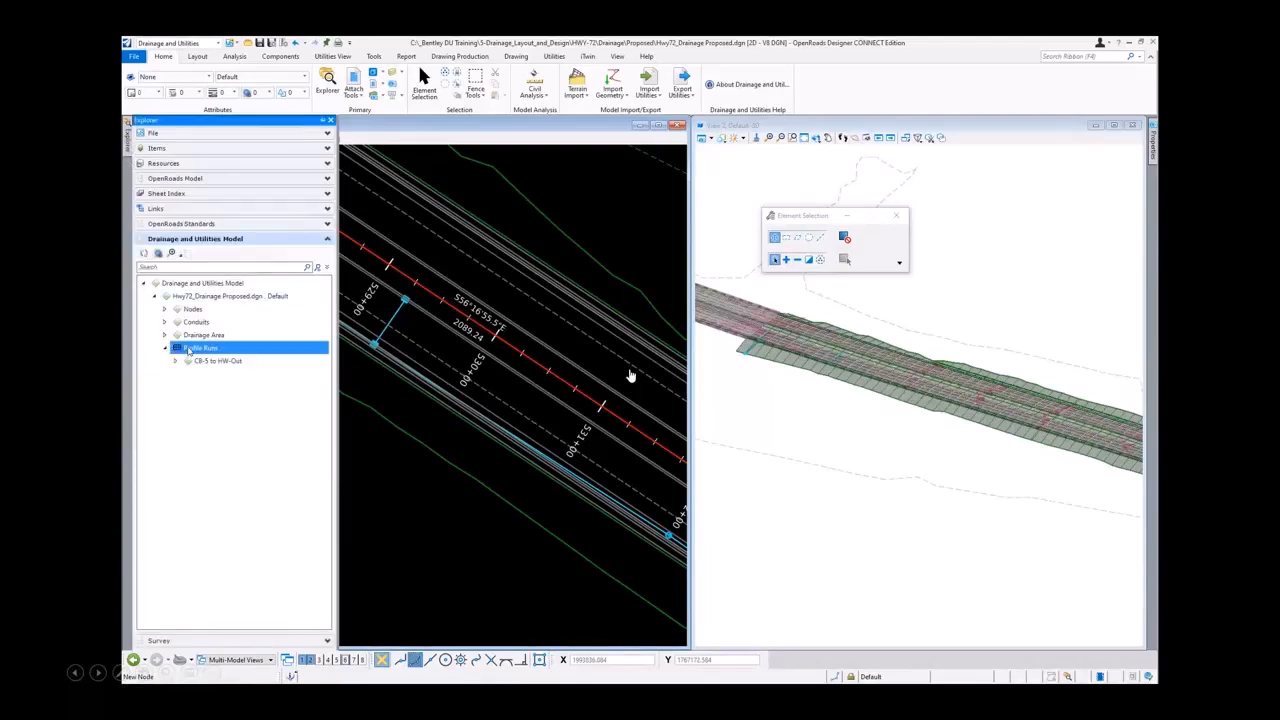
left_click(210, 360)
right_click(244, 361)
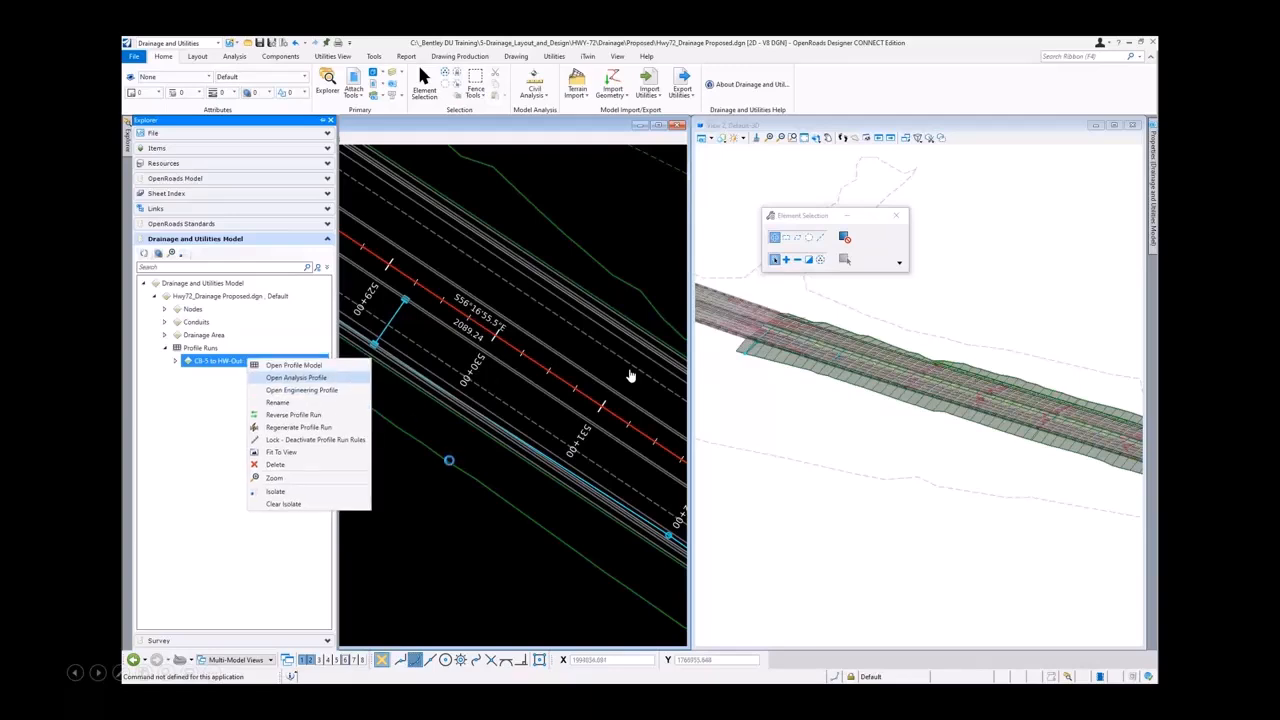
left_click(300, 380)
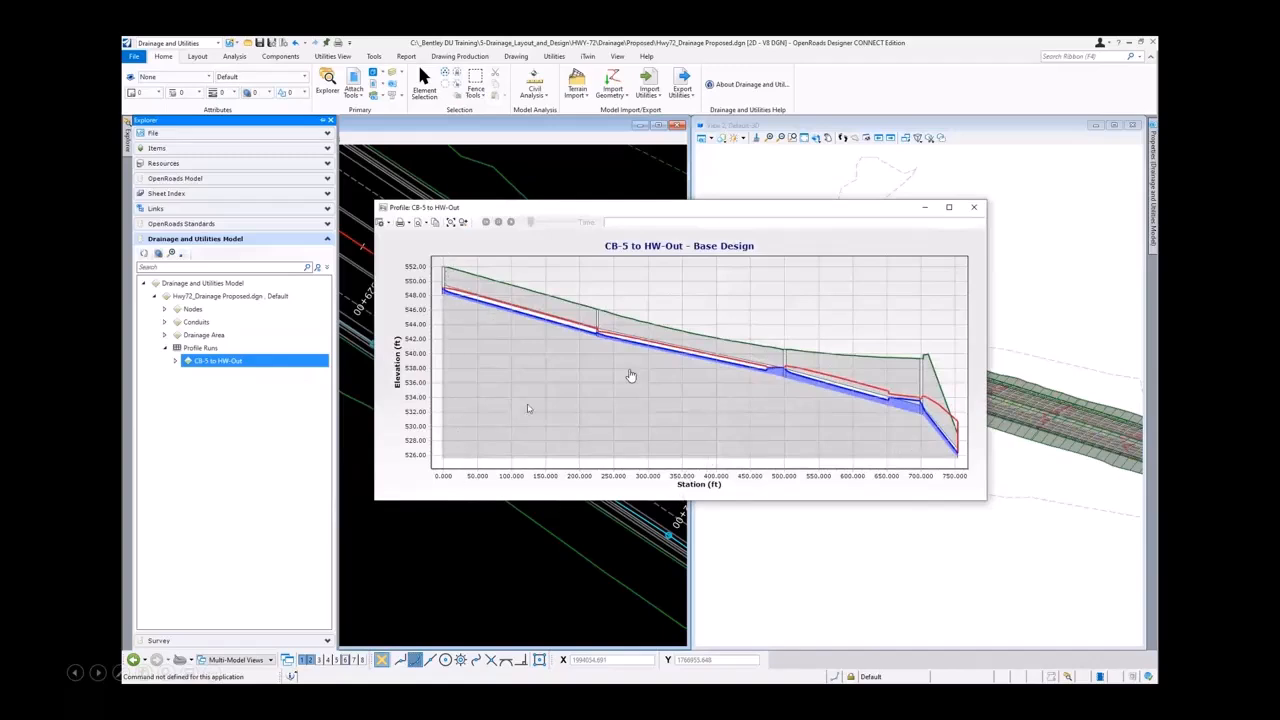
Show the profile annotation table and annotation labels in the analysis profile, and enlarge its window
left_click(381, 222)
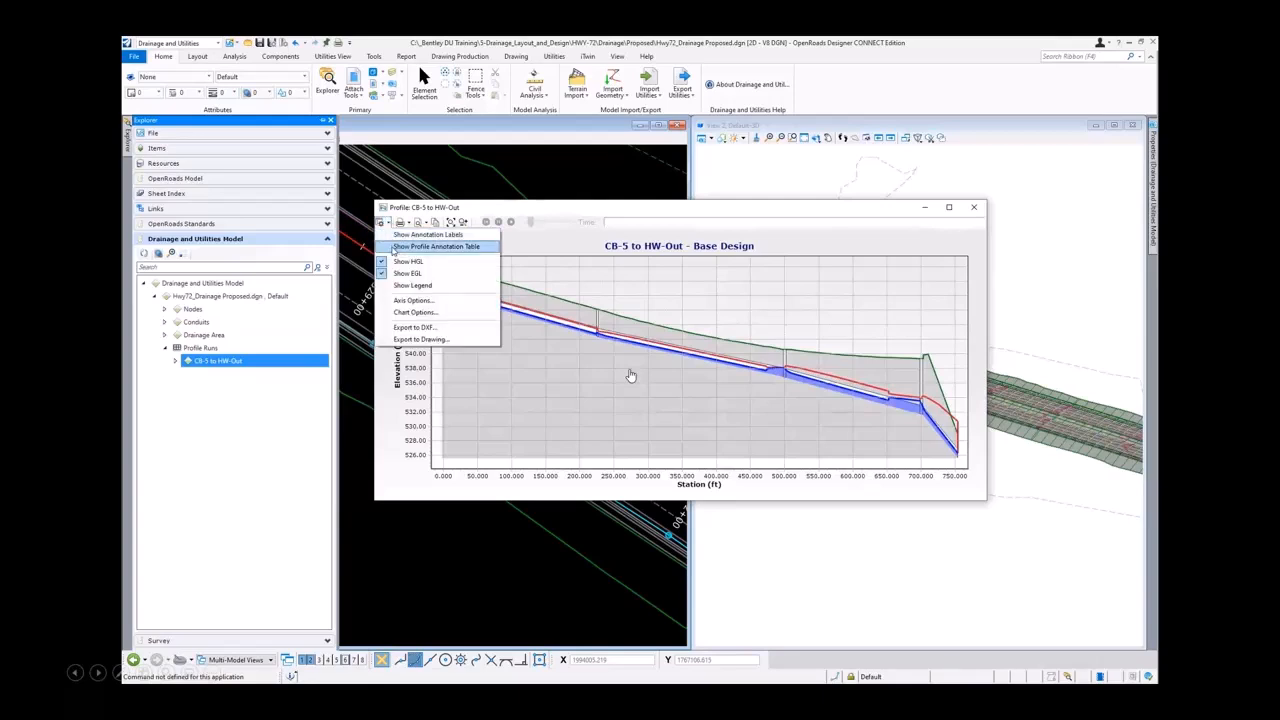
left_click(420, 246)
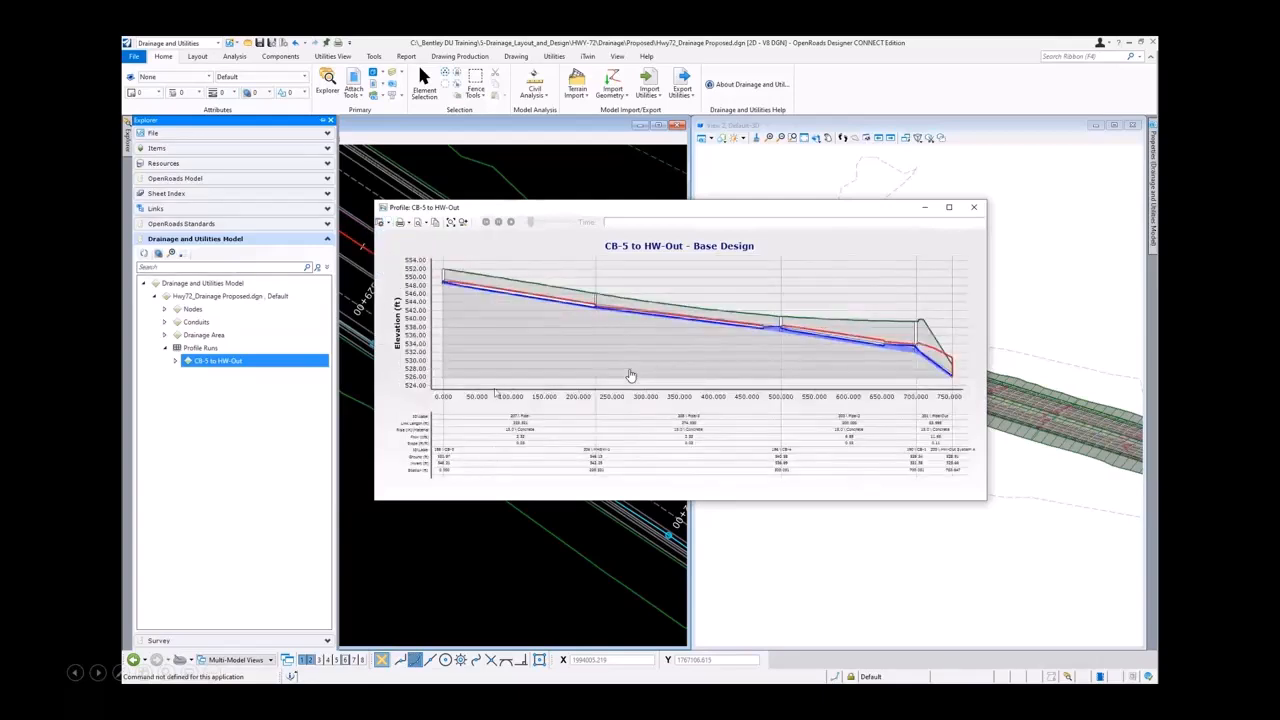
left_click_drag(371, 503, 346, 536)
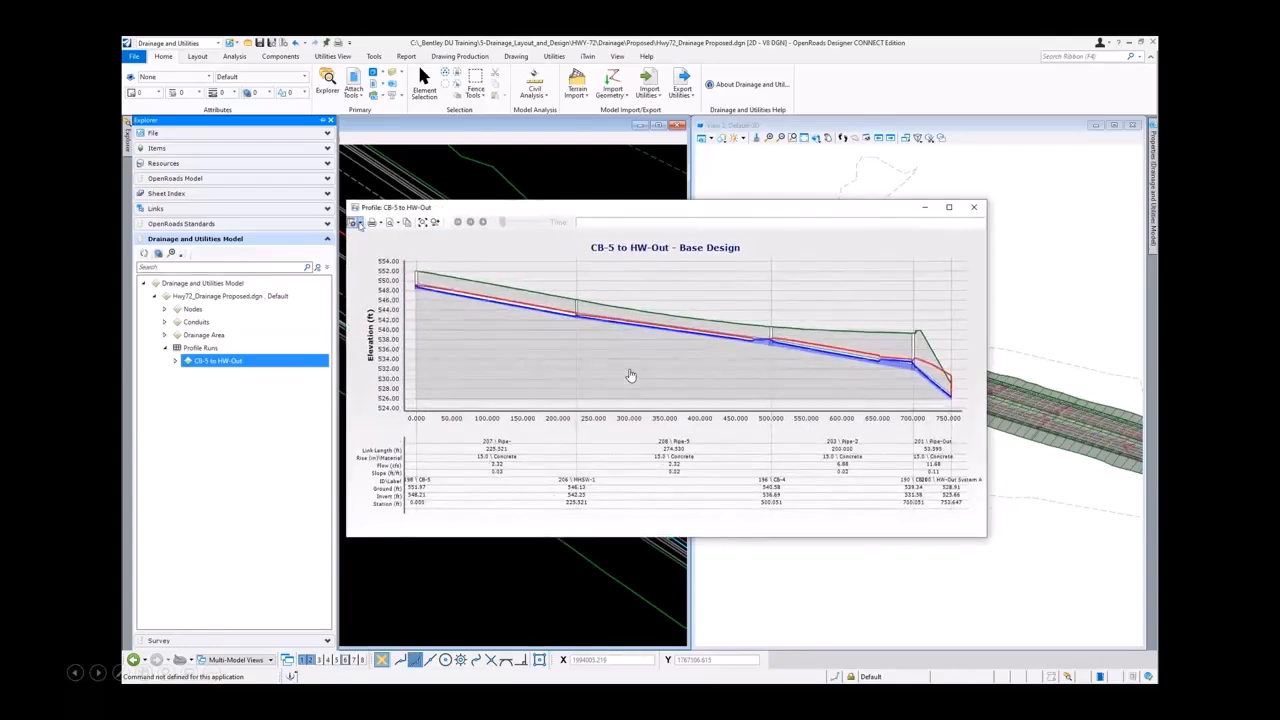
left_click(360, 223)
left_click(369, 236)
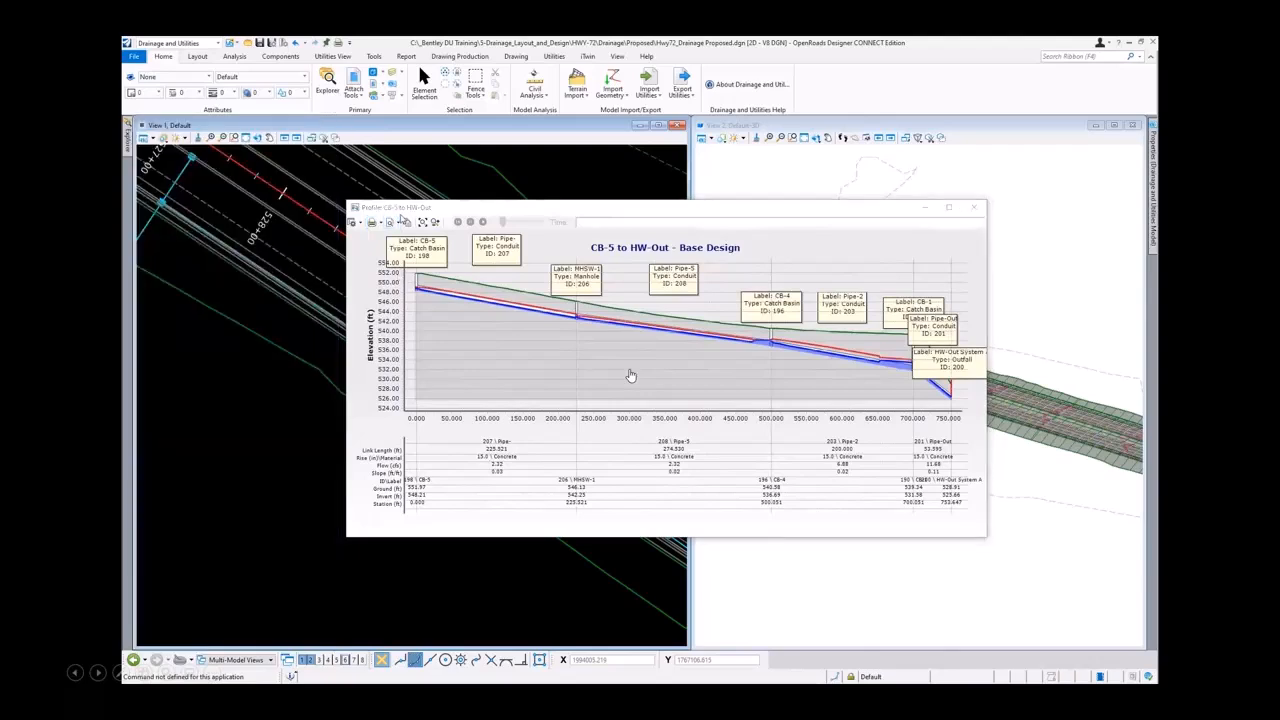
Look through the chart series in the analysis profile's Chart Options, and close the profile
left_click(356, 222)
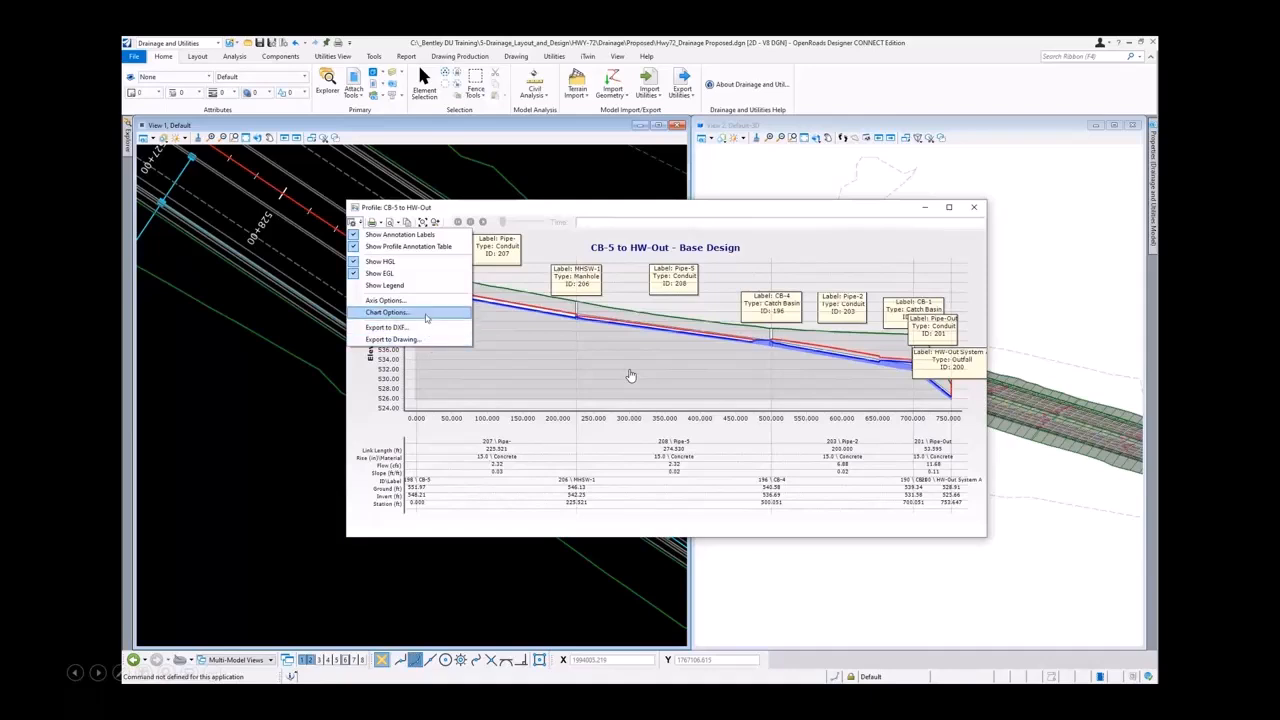
left_click(428, 313)
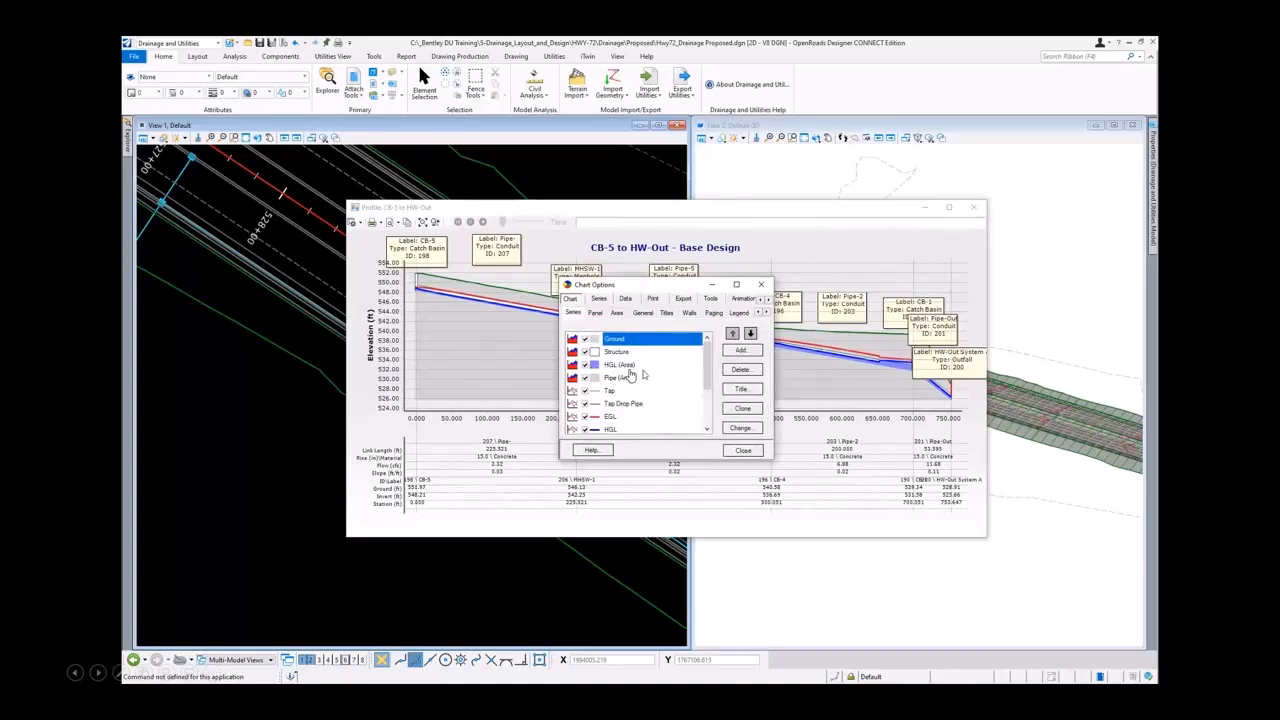
scroll(630, 375, "down", 2)
scroll(630, 375, "down", 1)
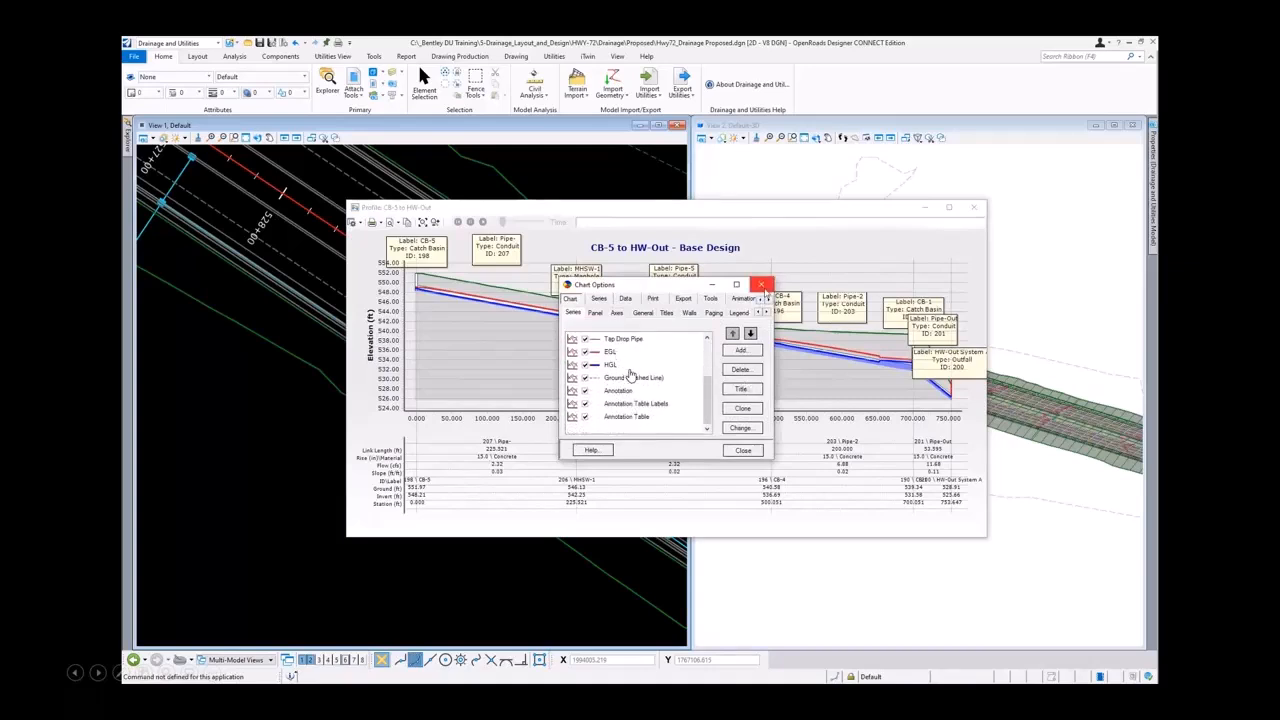
left_click(762, 286)
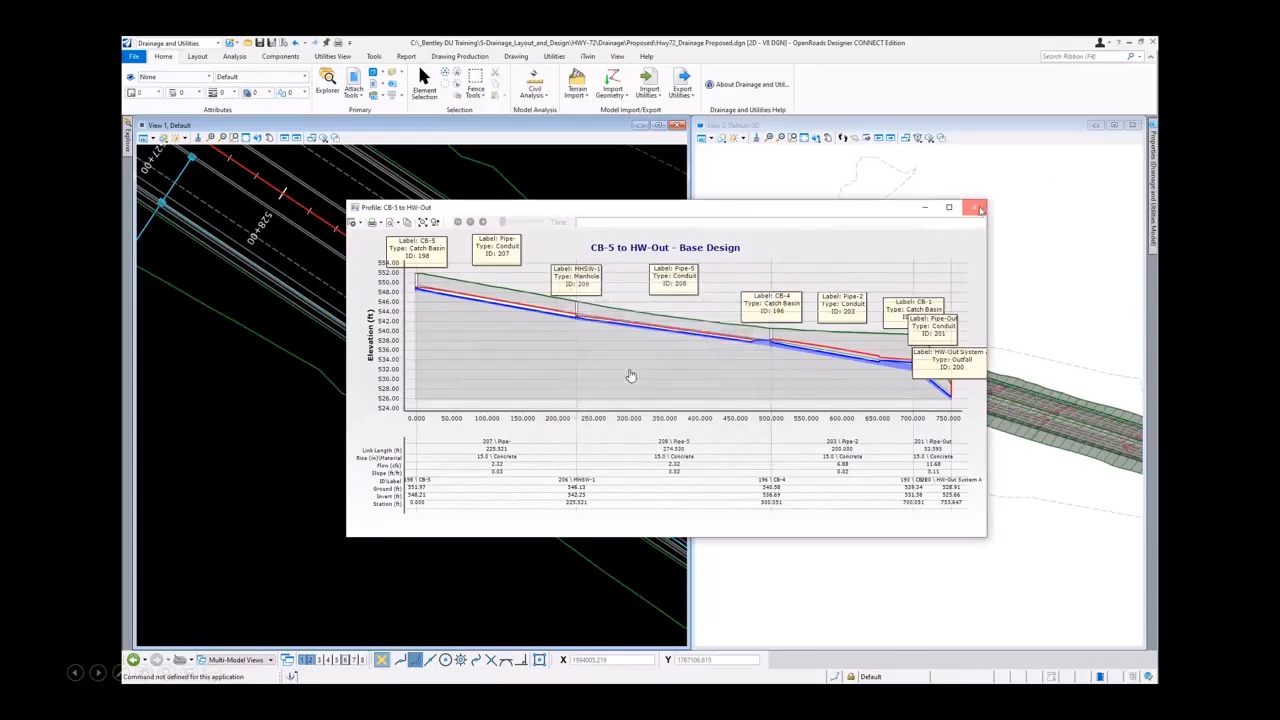
left_click(978, 208)
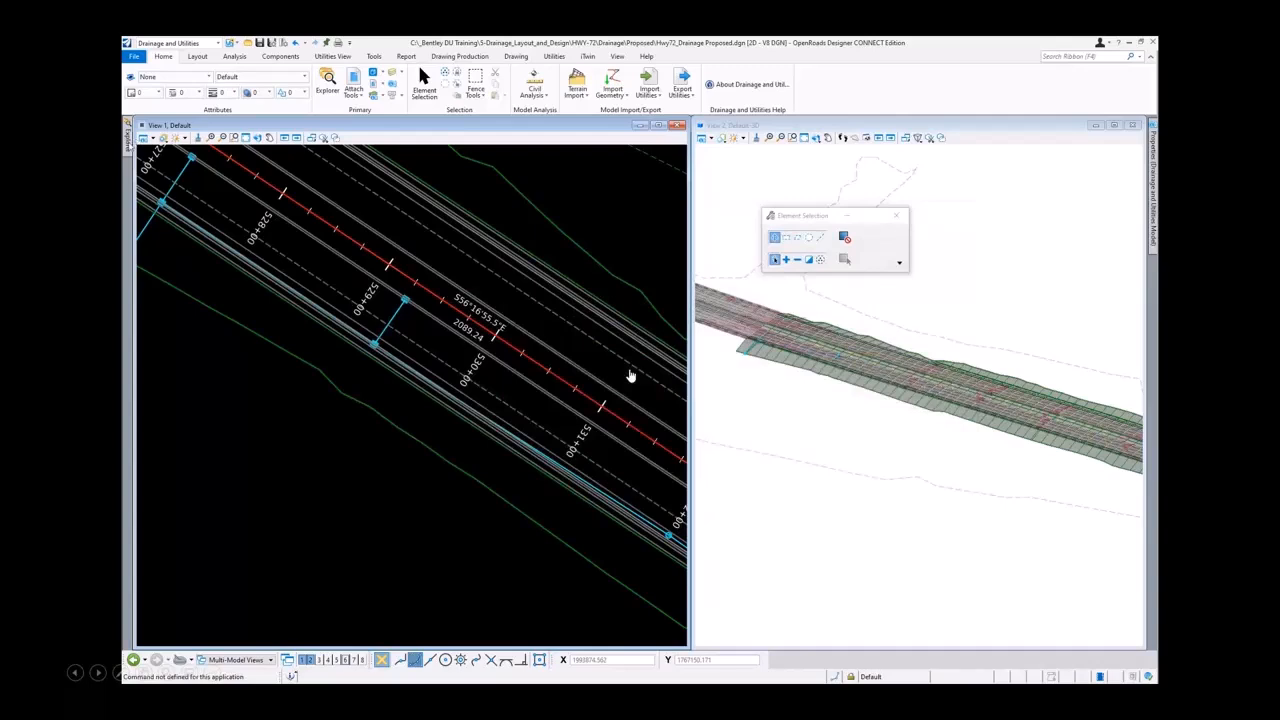
Open the engineering profile of the CB-5 to HW-Out run and fit the whole profile in its window
mouse_move(129, 143)
right_click(243, 361)
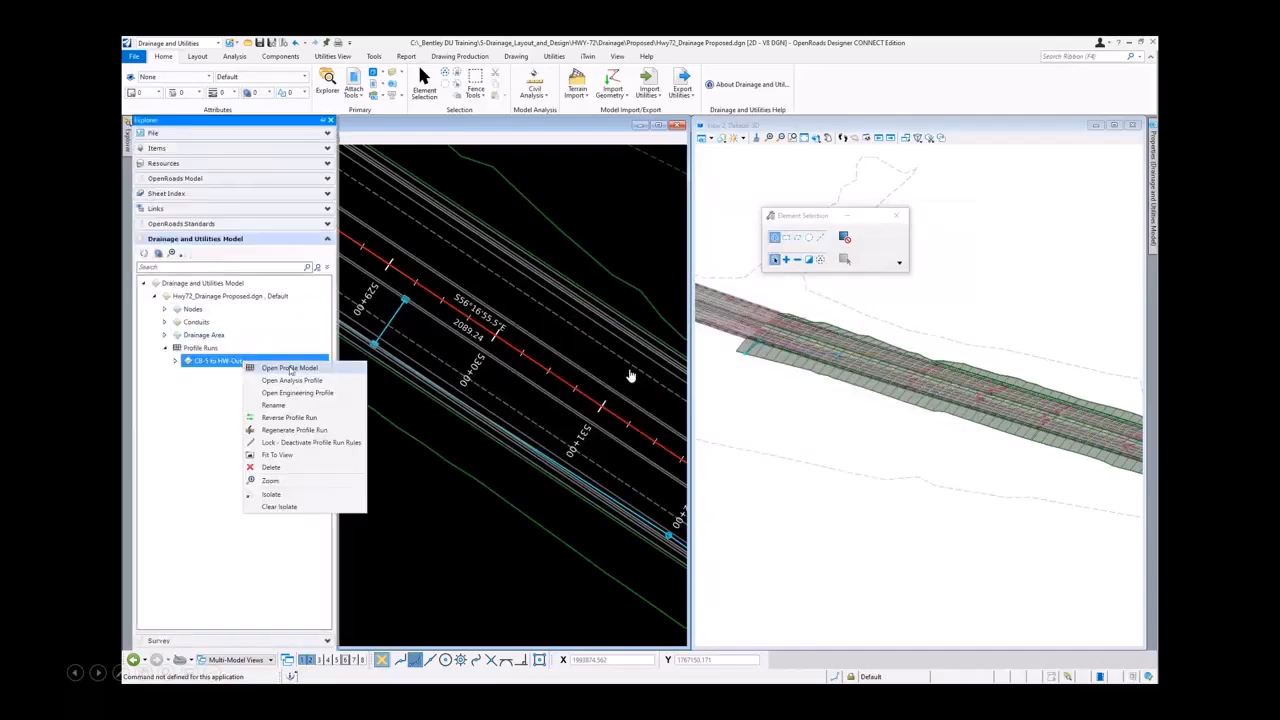
left_click(300, 393)
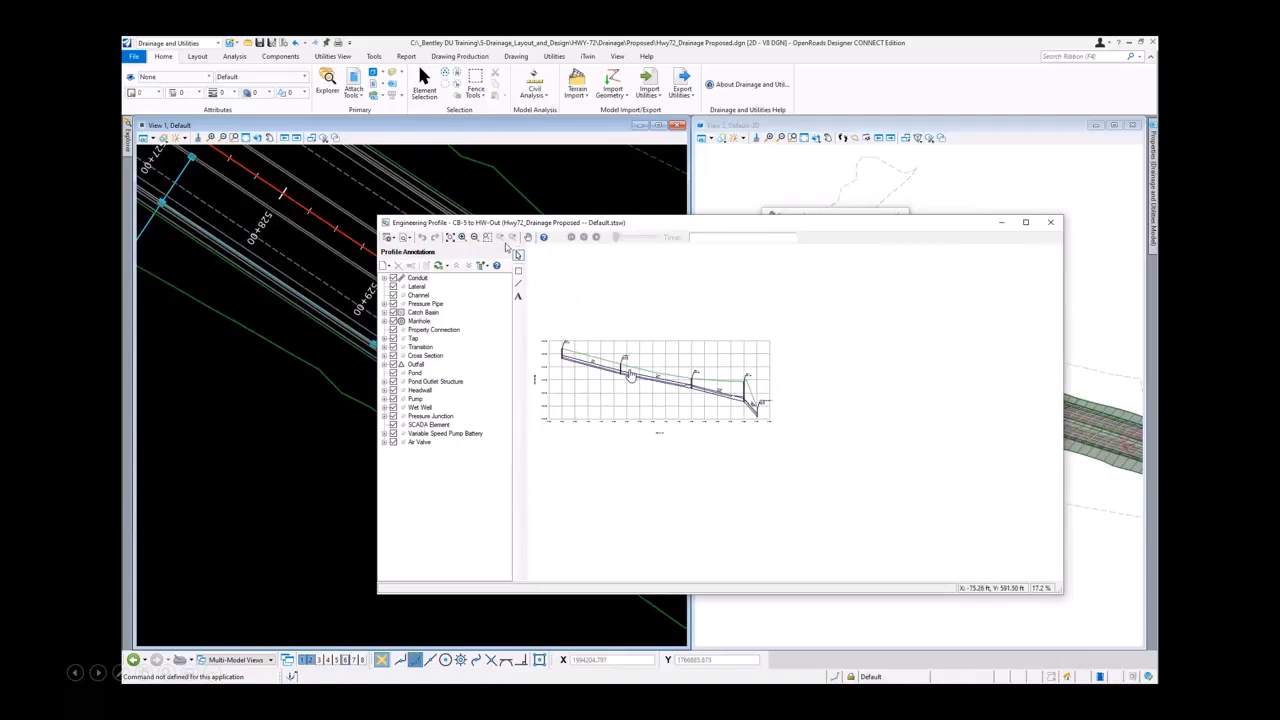
left_click(451, 238)
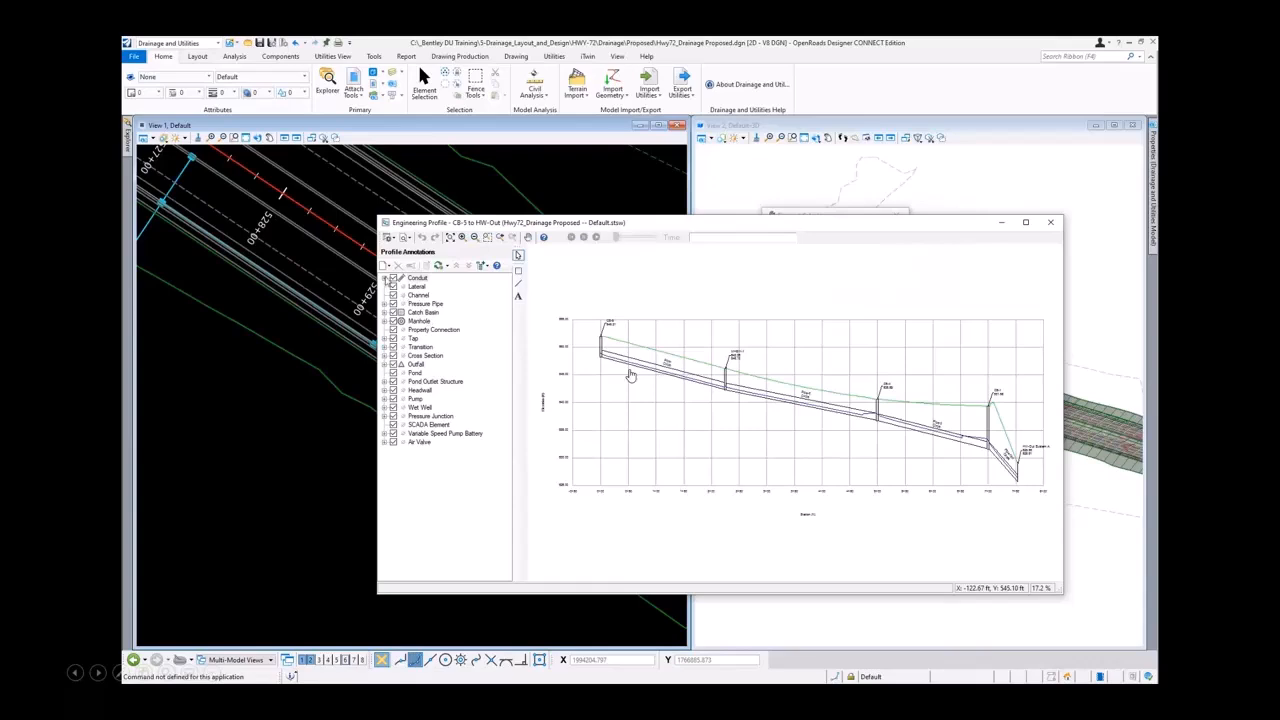
Look through the engineering profile's display and export options, and examine the annotations around catch basin CB-4 up close
left_click(396, 279)
left_click(396, 238)
left_click(433, 256)
left_click(395, 241)
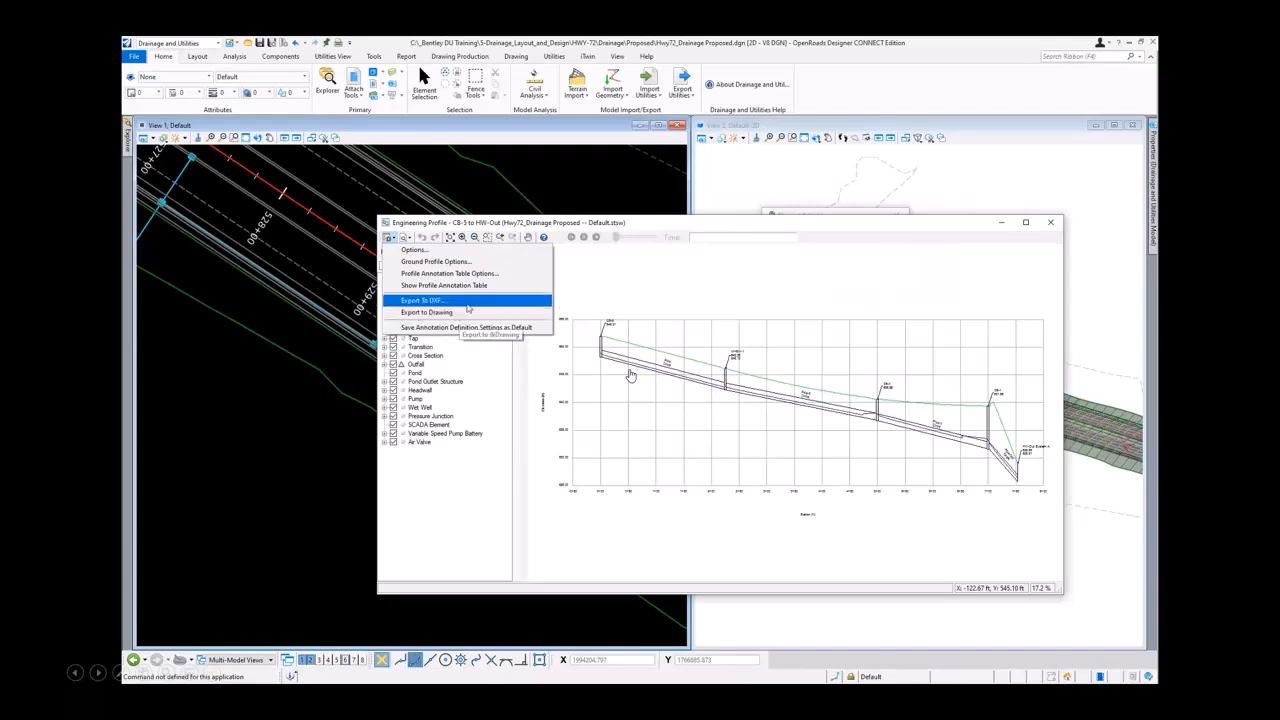
left_click(710, 280)
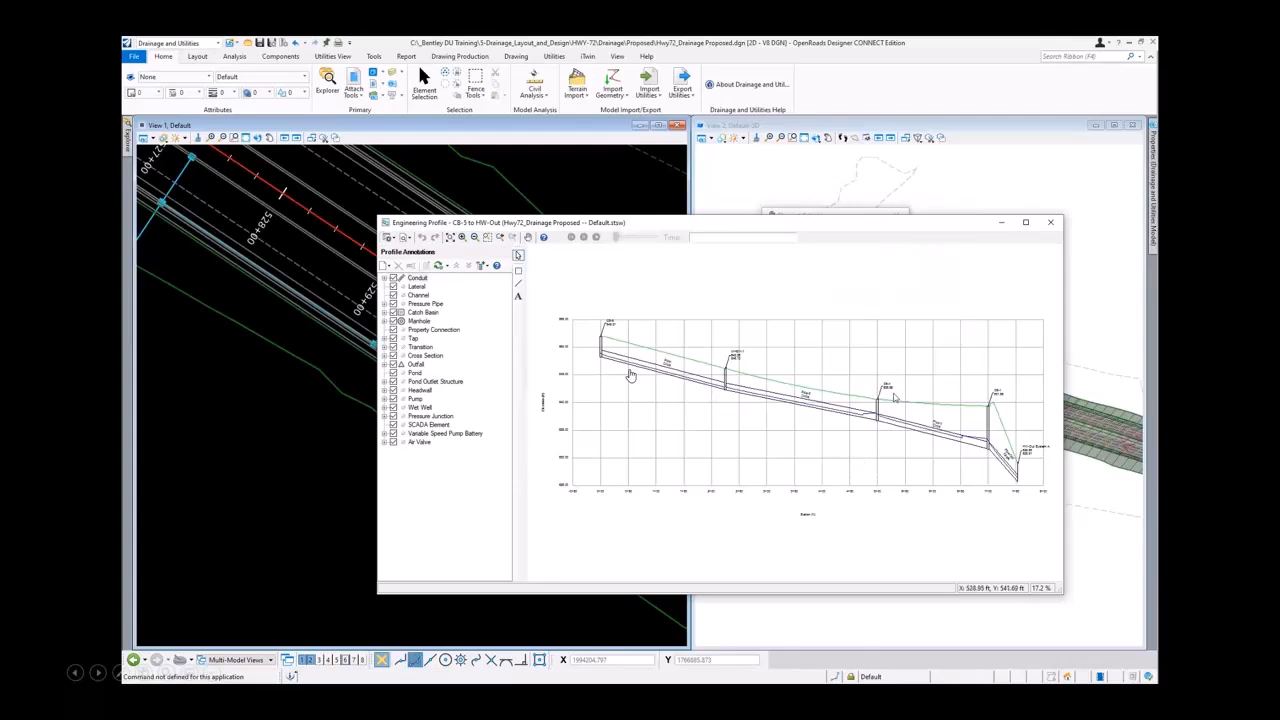
scroll(895, 398, "up", 7)
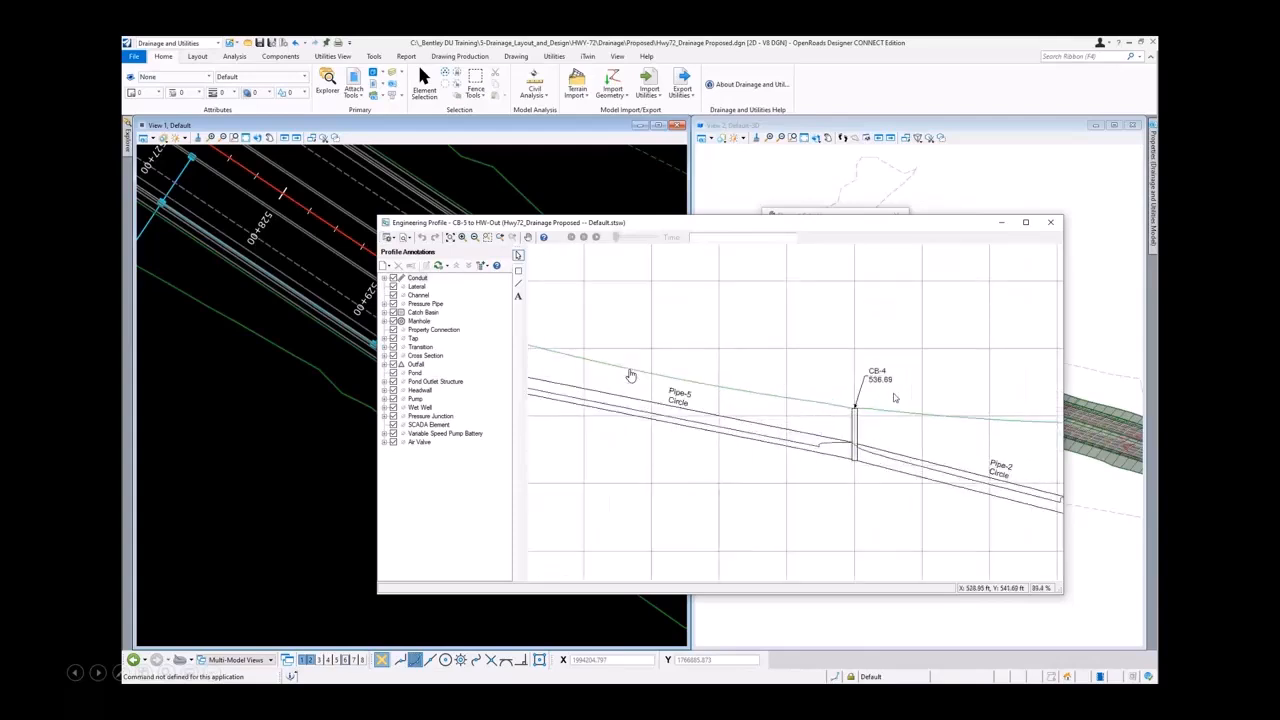
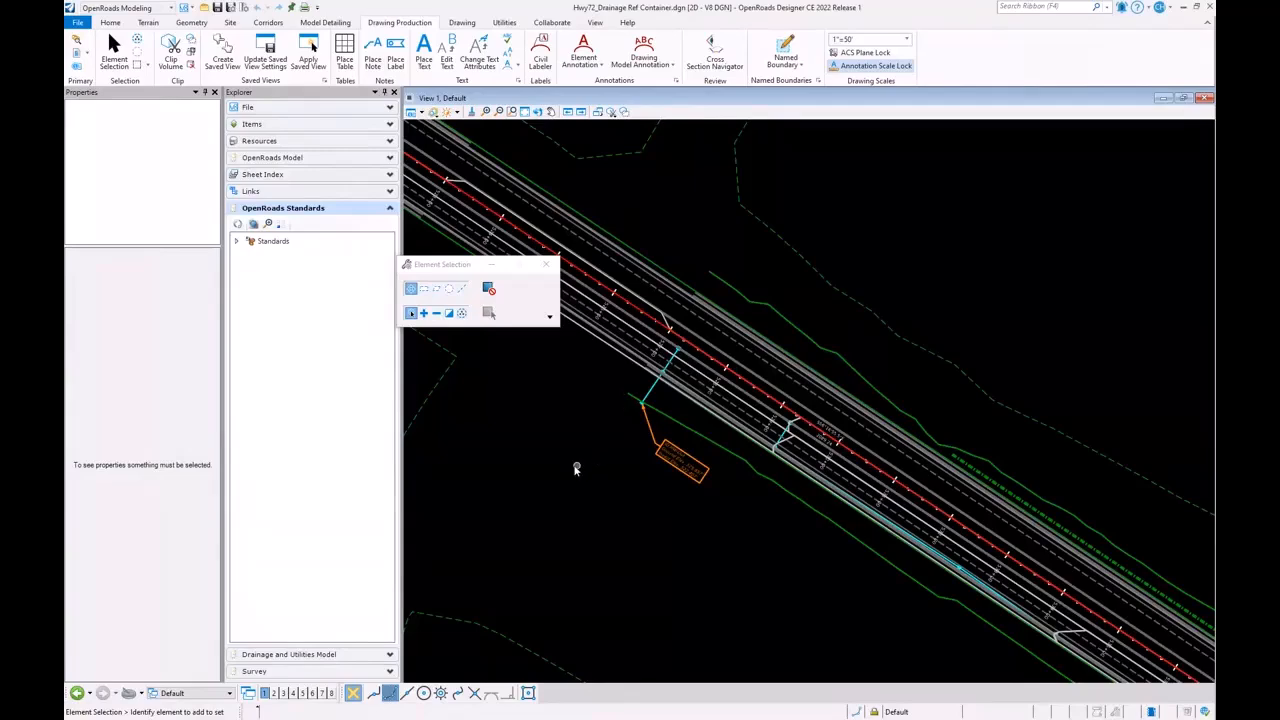
Review the references attached to Hwy72_Drainage Ref Container.dgn with their full file names readable and the dialog clear of the Explorer
left_click(122, 26)
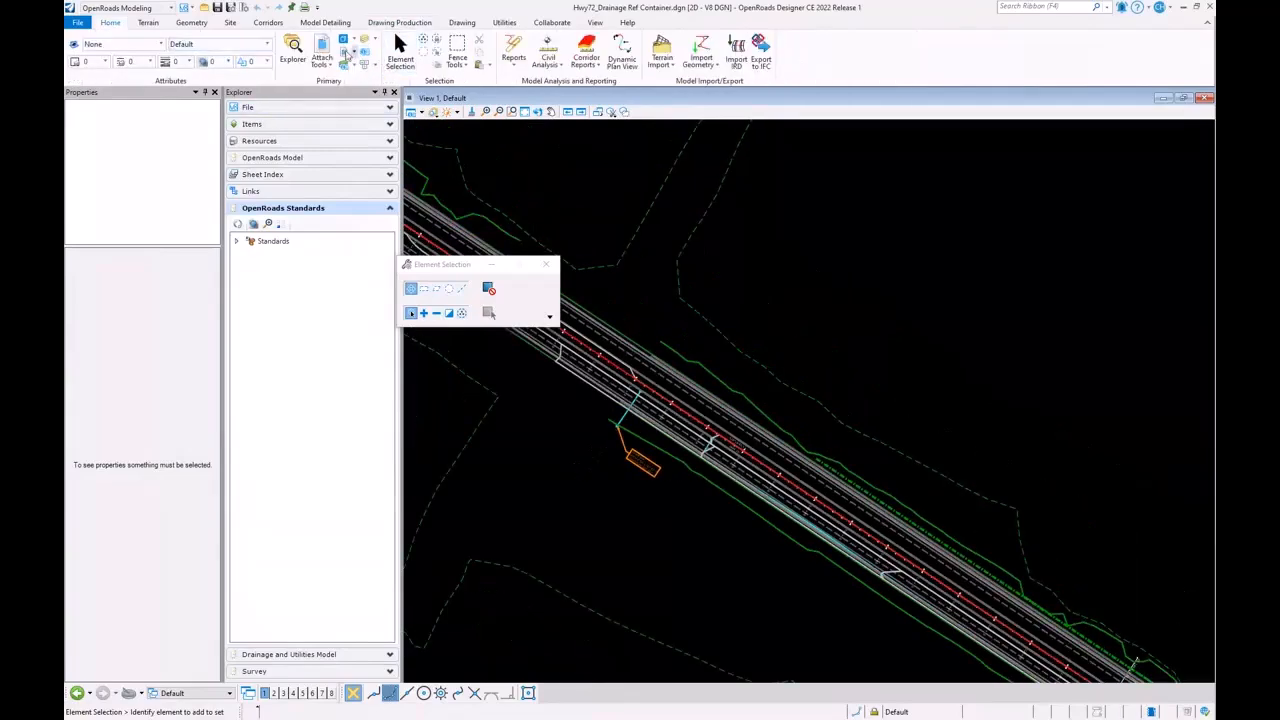
left_click(322, 46)
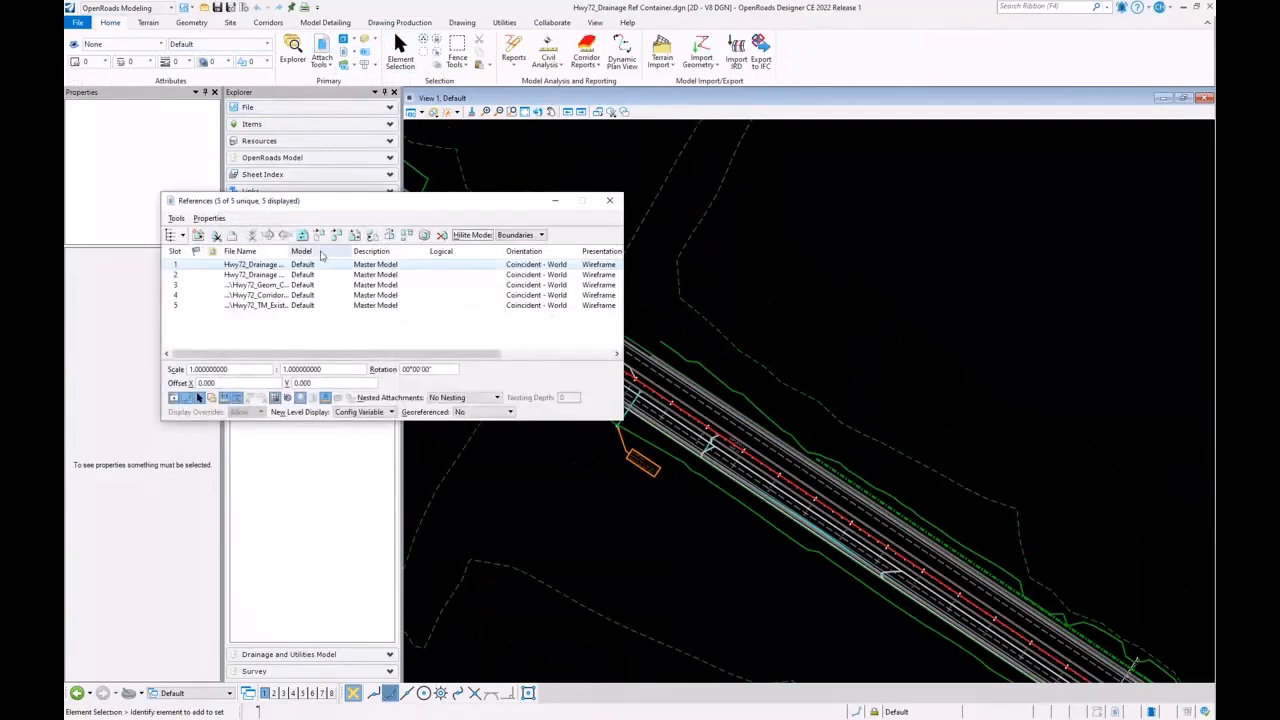
left_click_drag(288, 252, 381, 257)
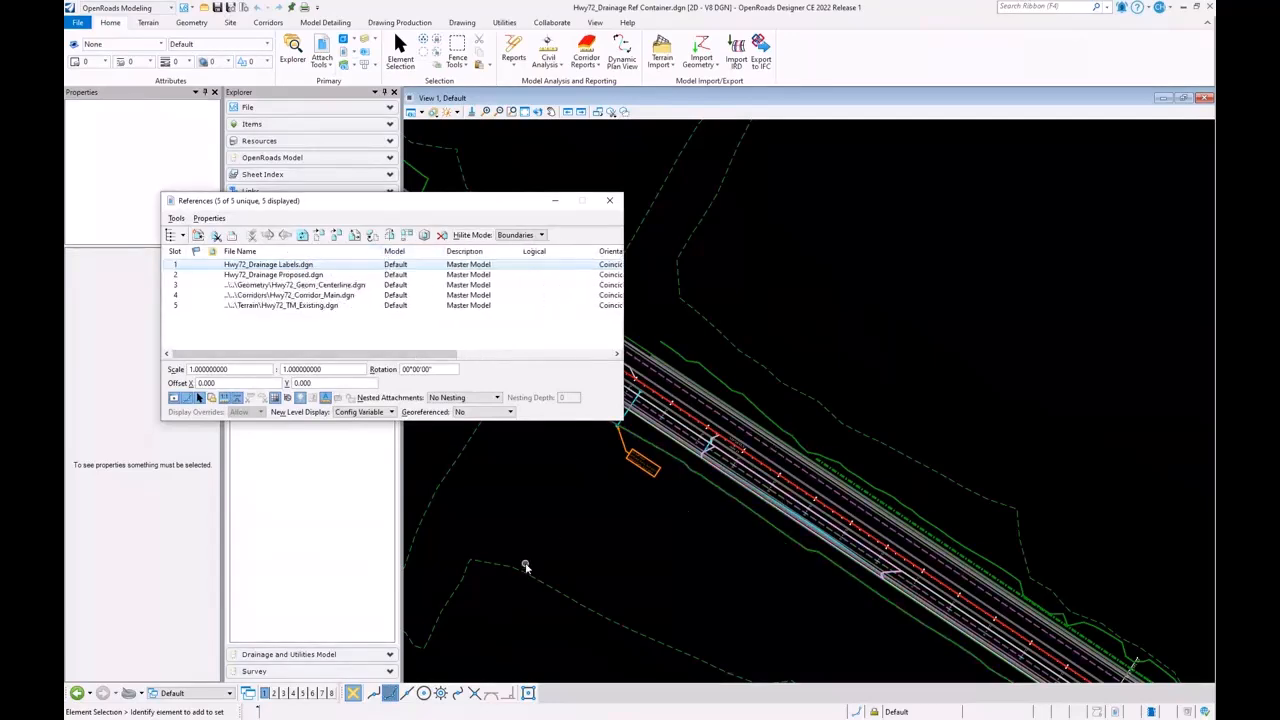
left_click_drag(426, 201, 903, 190)
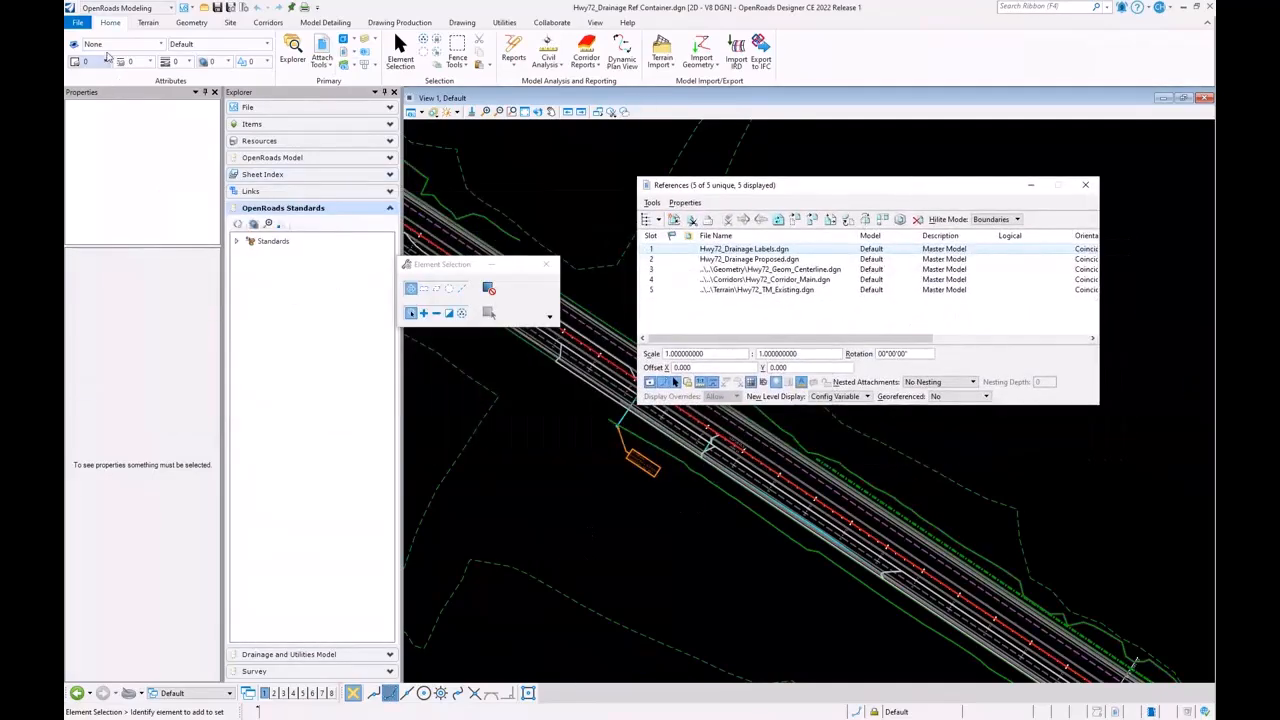
Open the file Hwy72_Drainage Clip Boundaries.dgn from the Proposed folder
left_click(87, 22)
left_click(191, 282)
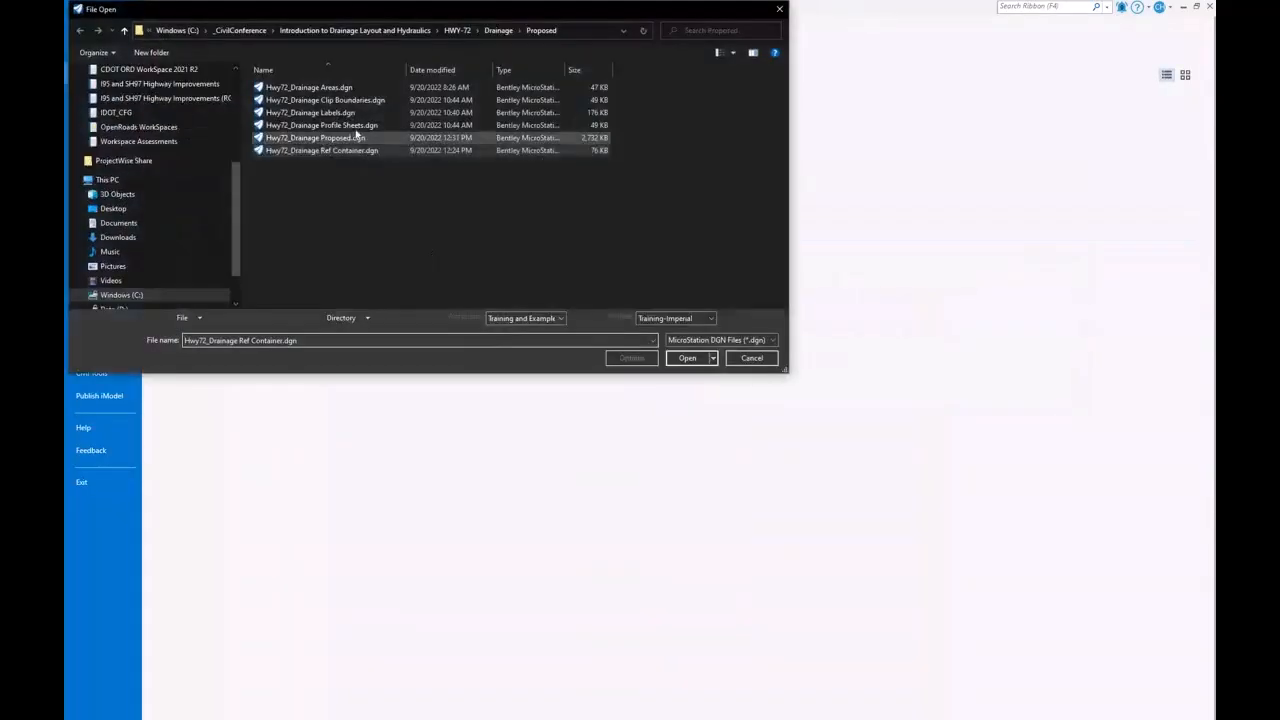
left_click(375, 100)
left_click(680, 358)
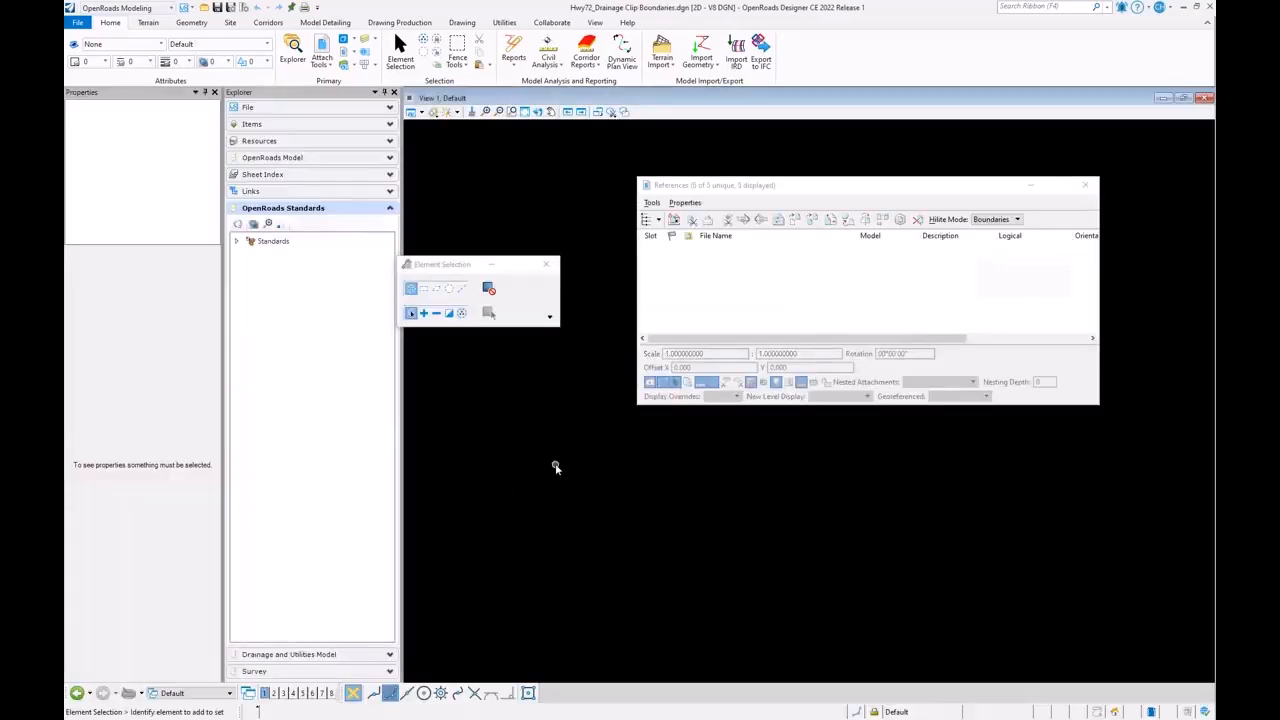
Attach Hwy72_Drainage Ref Container.dgn as a reference using the Coincident World method
left_click(652, 203)
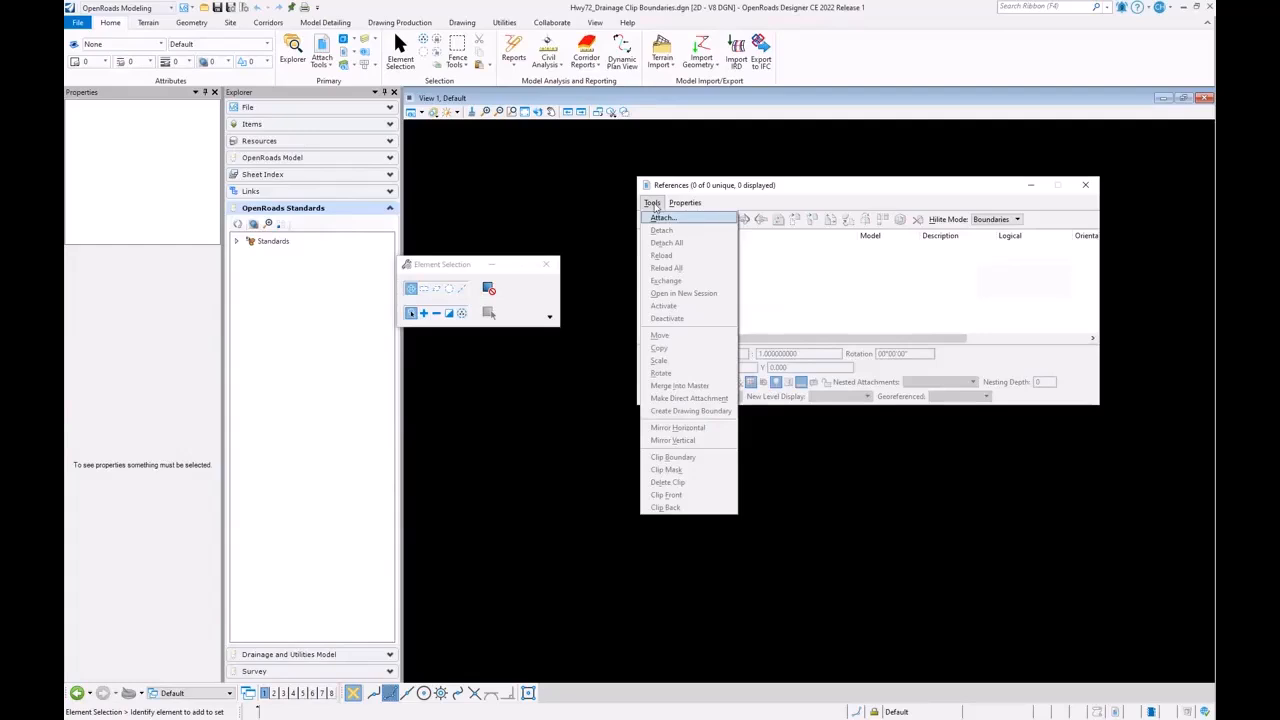
left_click(660, 219)
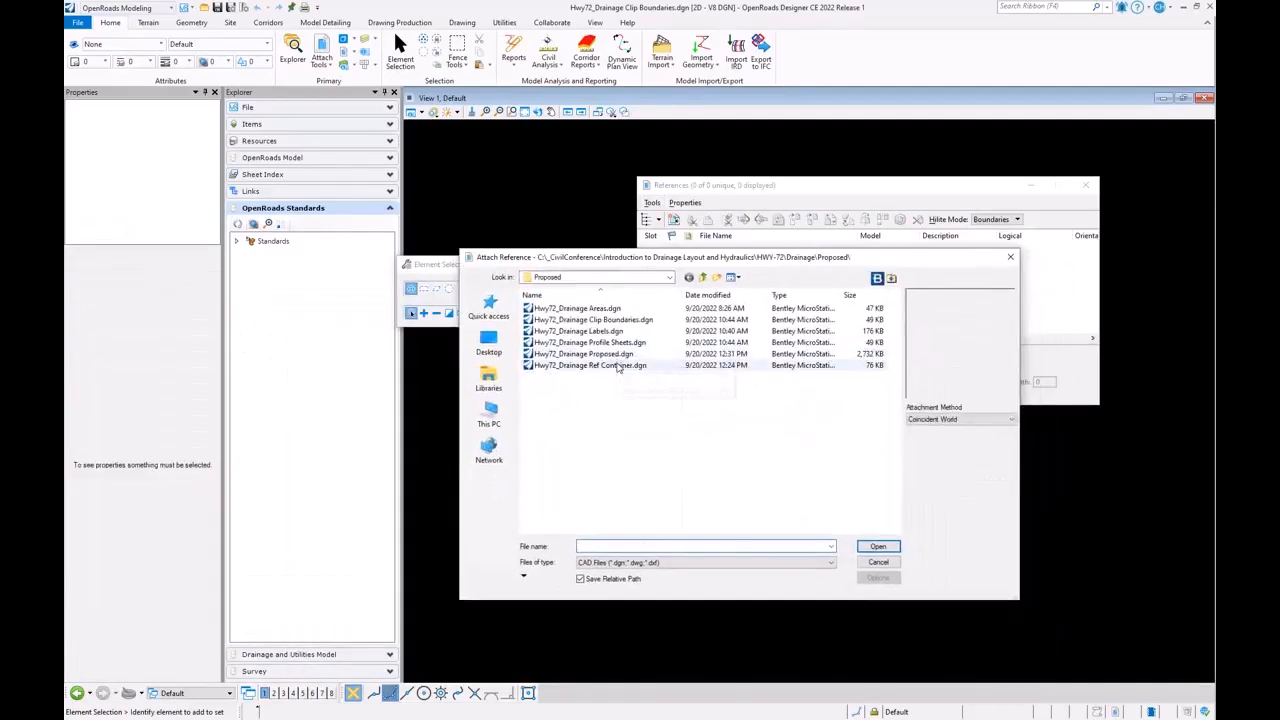
double_click(617, 366)
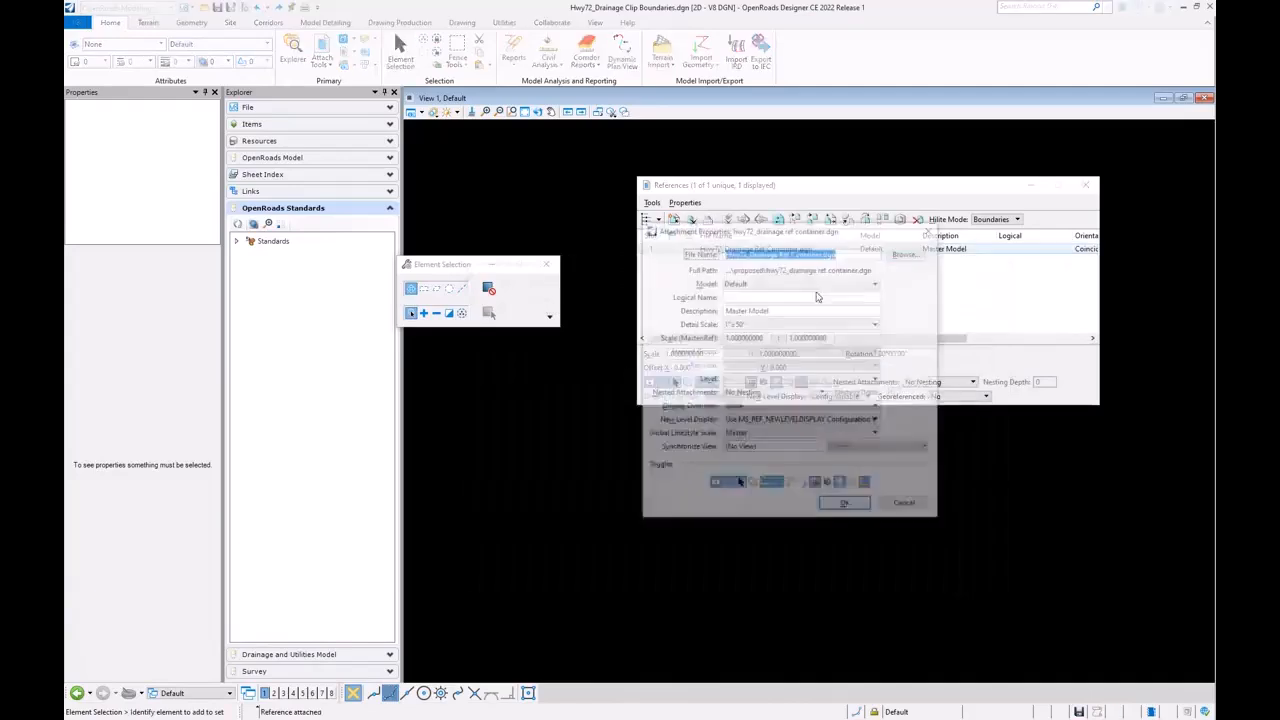
Set the reference attachment to Live Nesting with nesting depth 1 and display overrides Never, and accept the properties
left_click(826, 393)
left_click(812, 404)
left_click(917, 393)
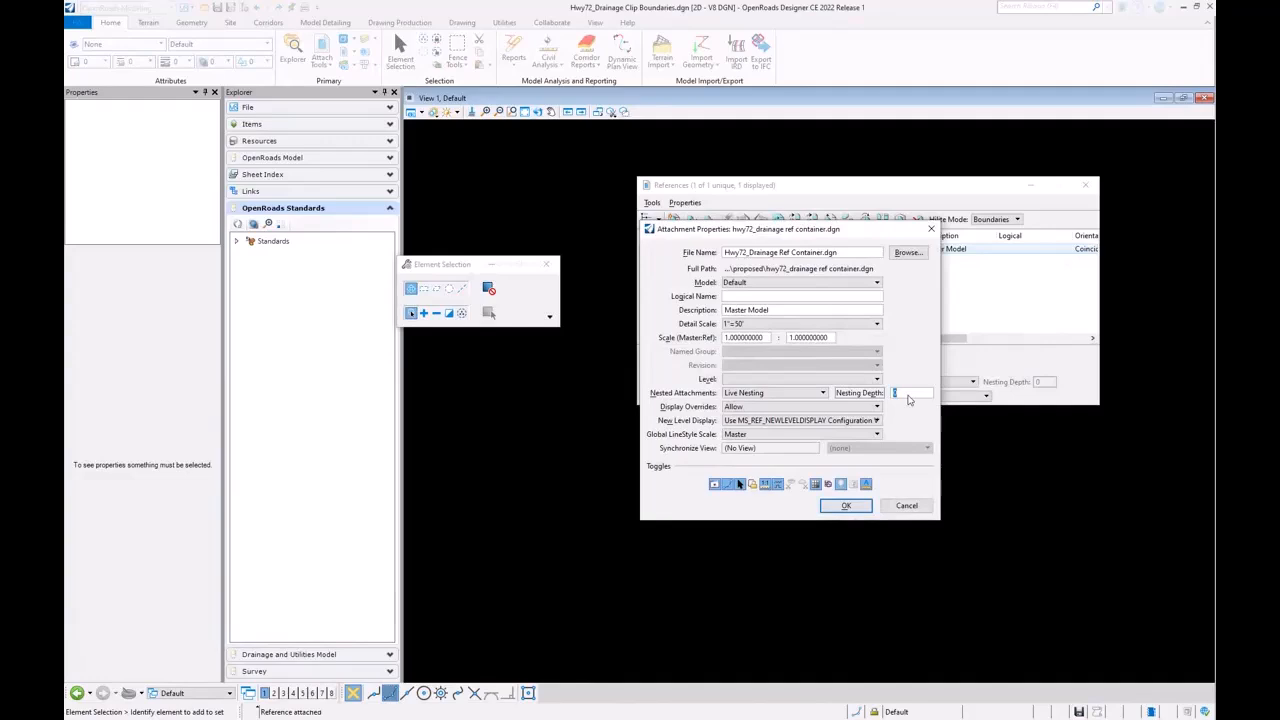
left_click(770, 406)
left_click(745, 417)
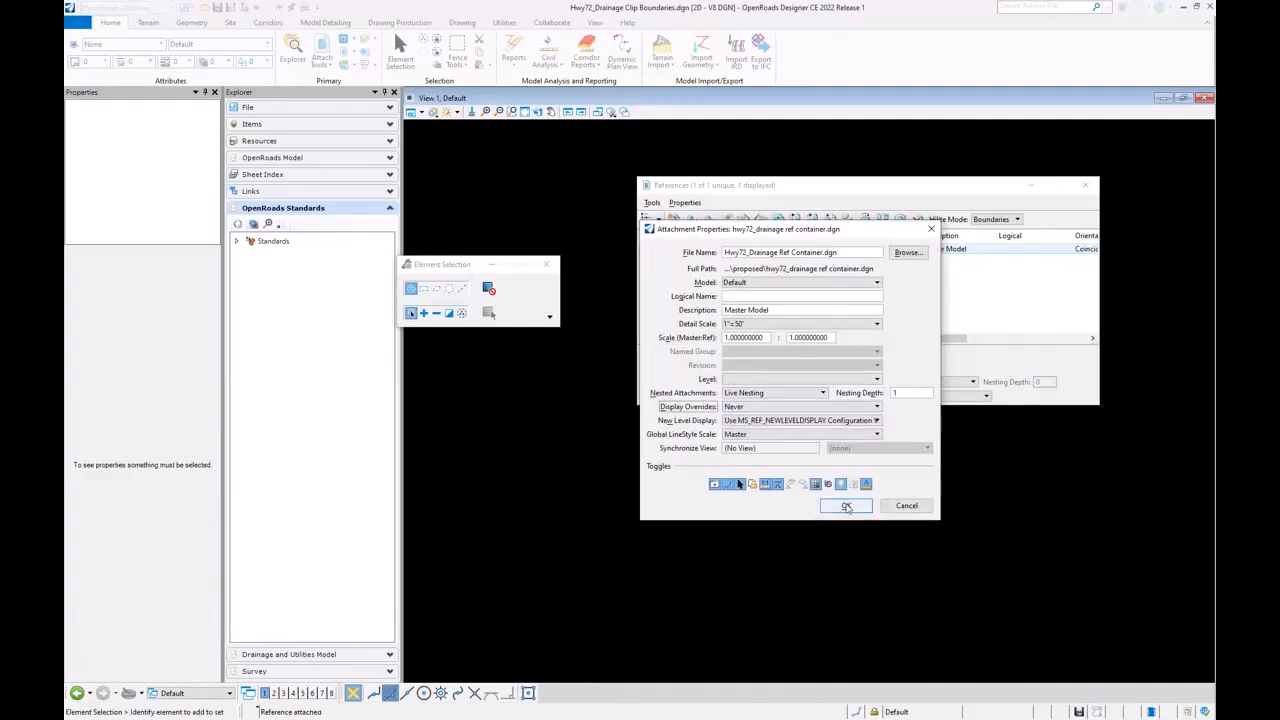
left_click(846, 507)
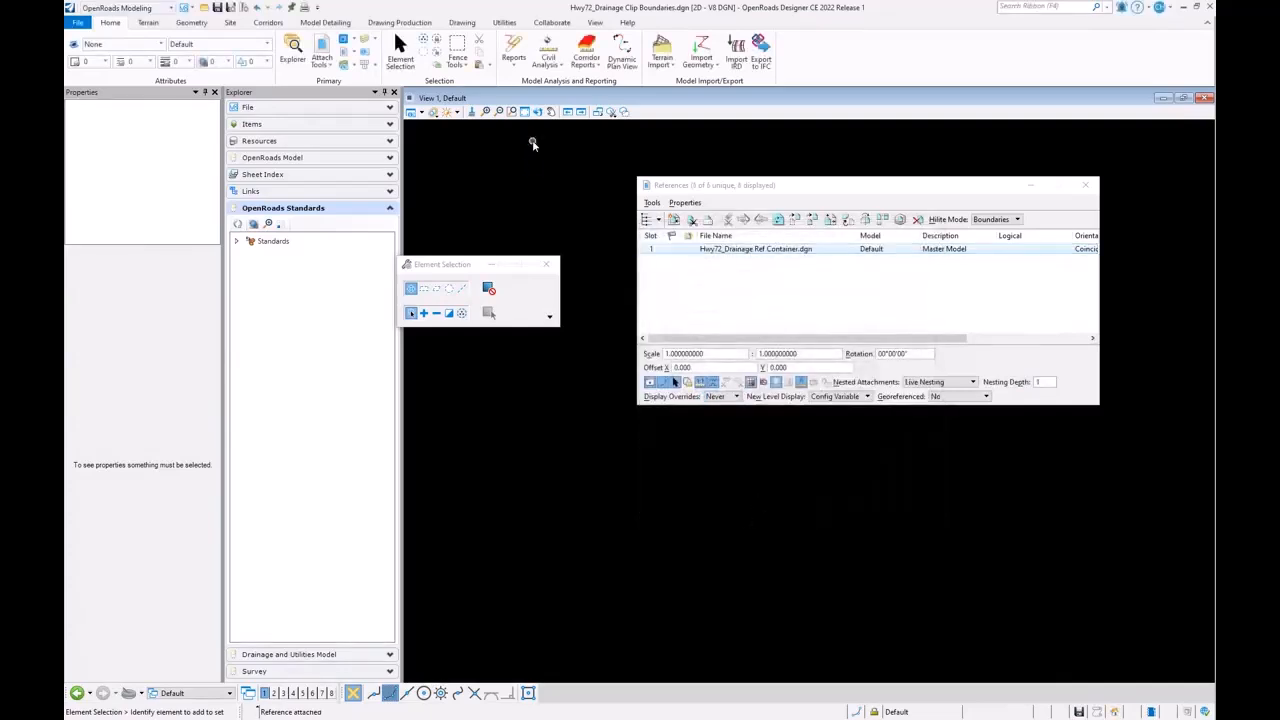
Fit all attached files in View 1 and close the References dialog
left_click(524, 111)
left_click(570, 416)
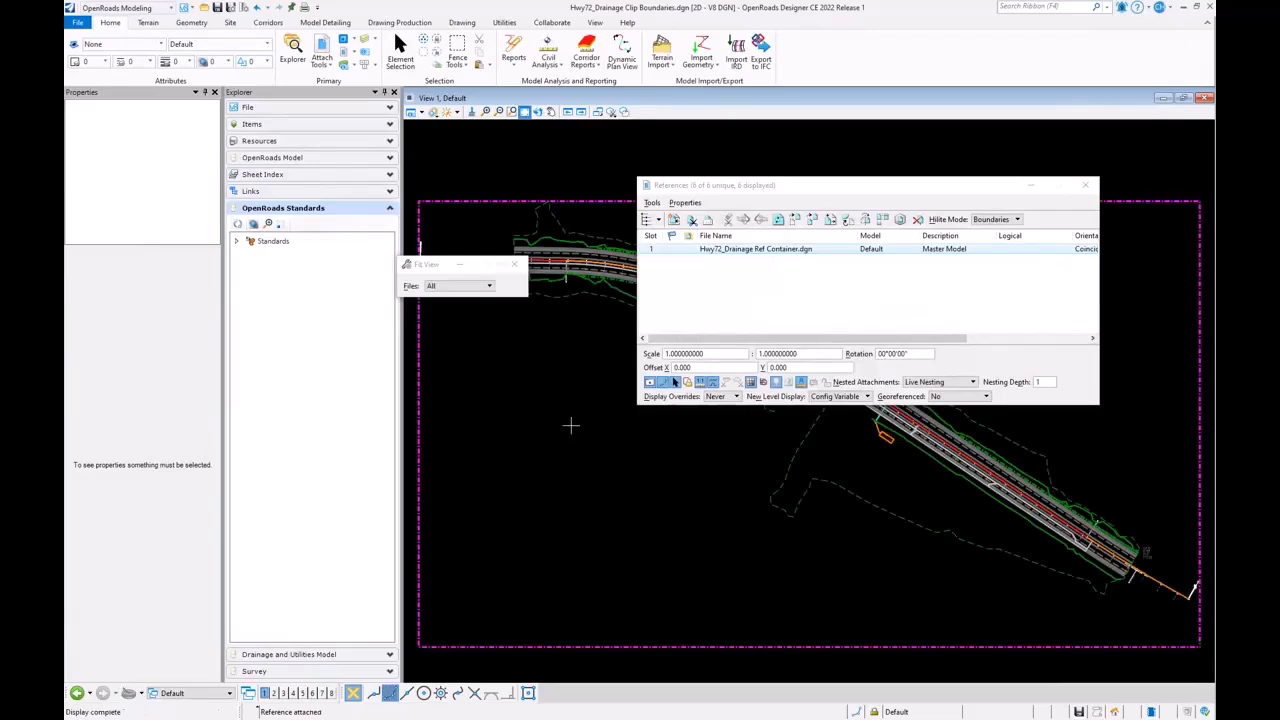
left_click(1086, 187)
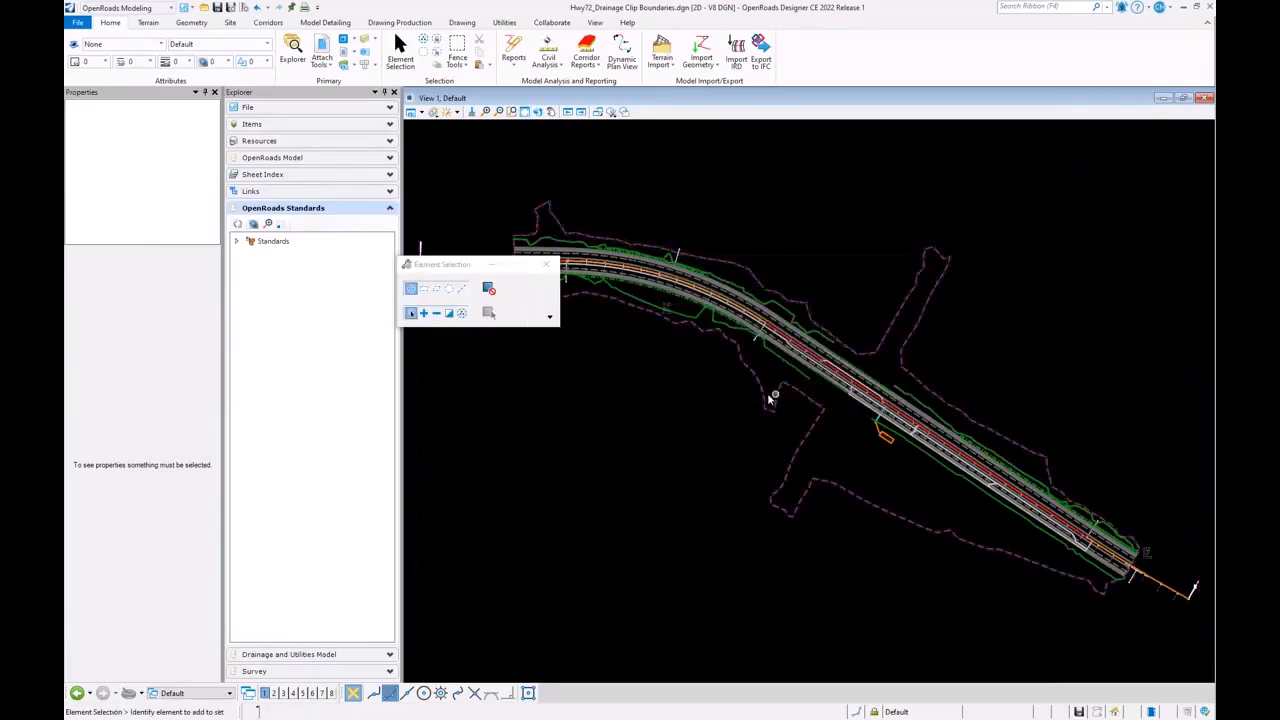
Auto-hide the Properties pane, widen the Explorer, and expand Hwy72_Drainage Clip Boundaries.dgn under OpenRoads Model
left_click(205, 92)
left_click_drag(258, 229, 335, 230)
left_click(184, 158)
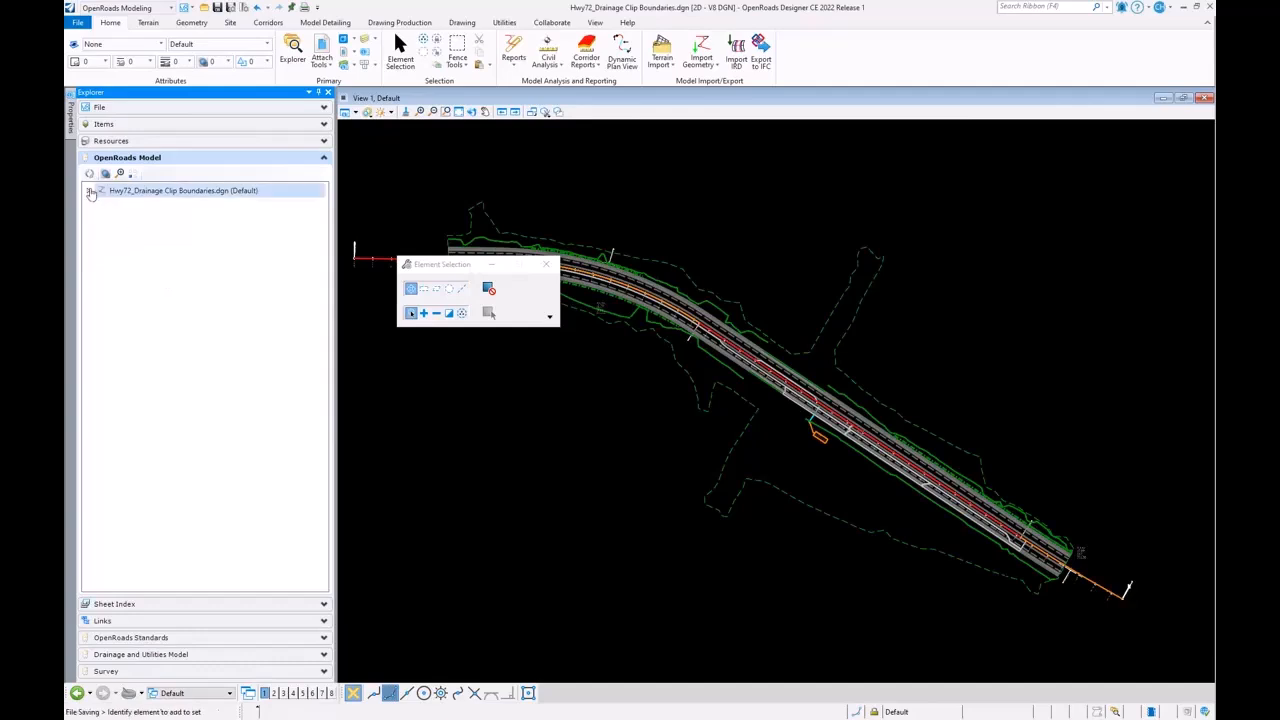
left_click(89, 191)
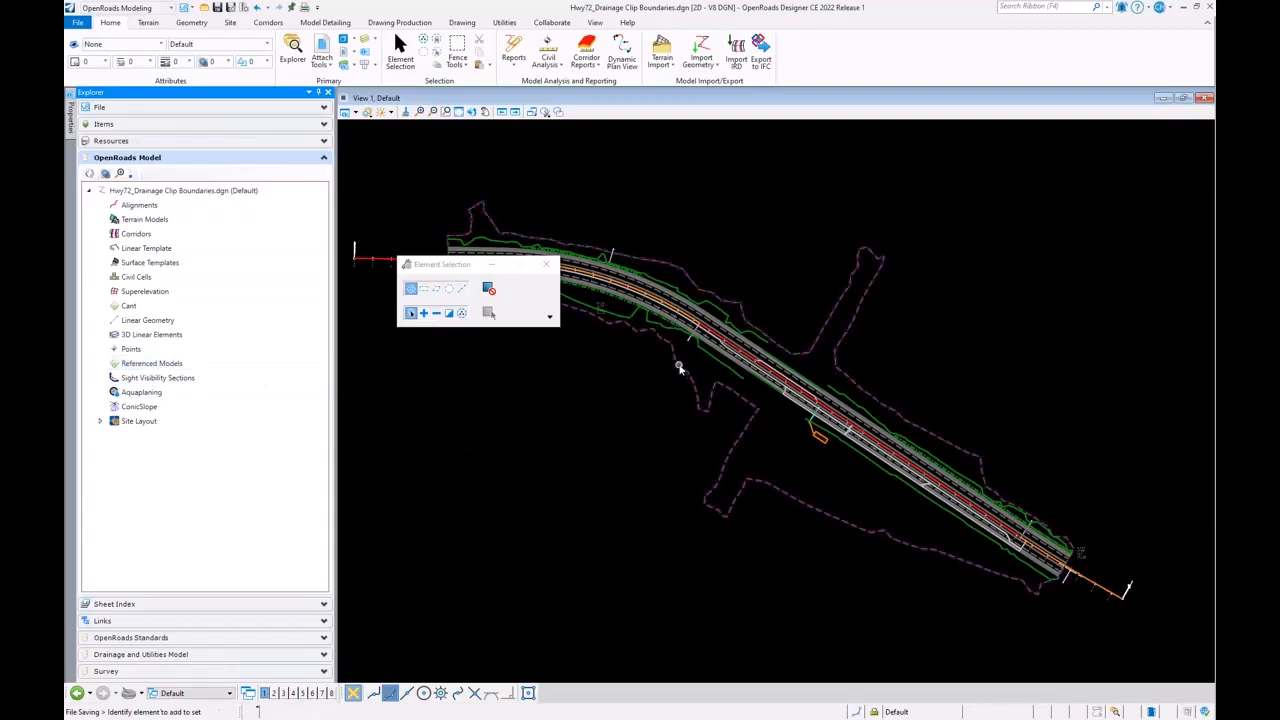
Select the existing terrain's boundary and set it as the active terrain model
left_click(678, 368)
left_click(714, 360)
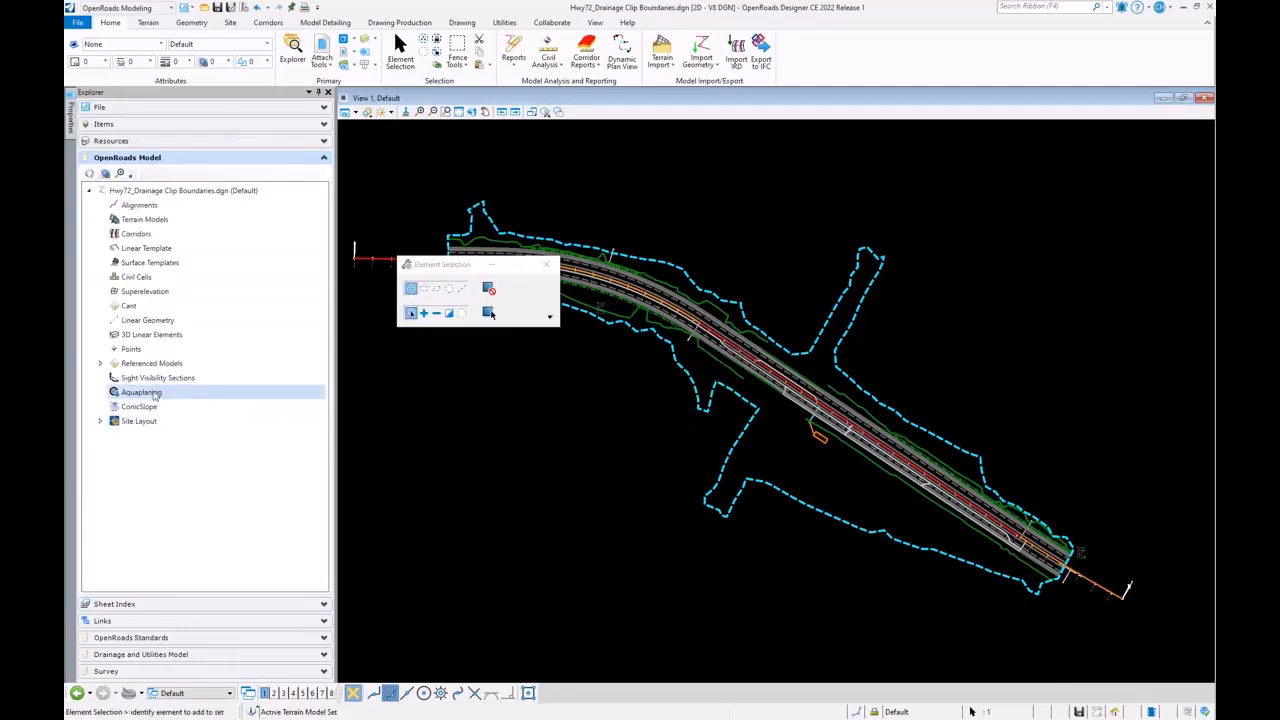
Expand the referenced Hwy72_Drainage Proposed.dgn model down to its Util_Profile_Run linear geometry
left_click(100, 365)
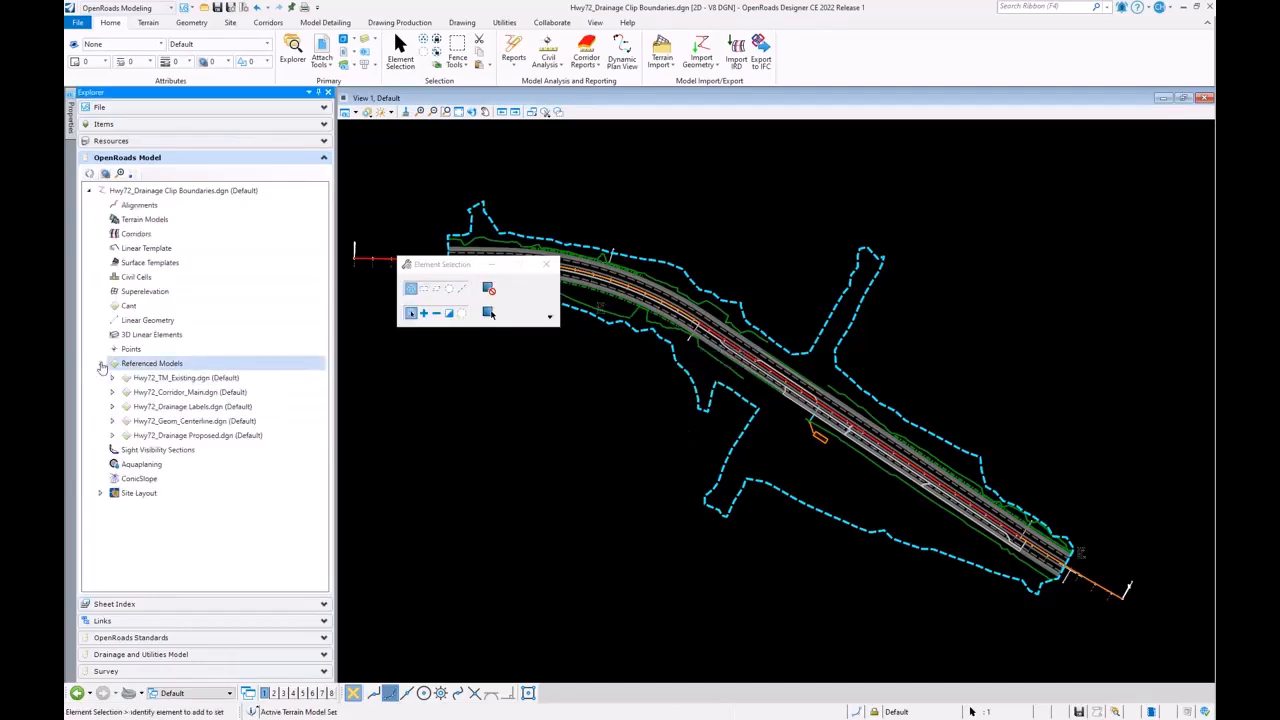
left_click(213, 436)
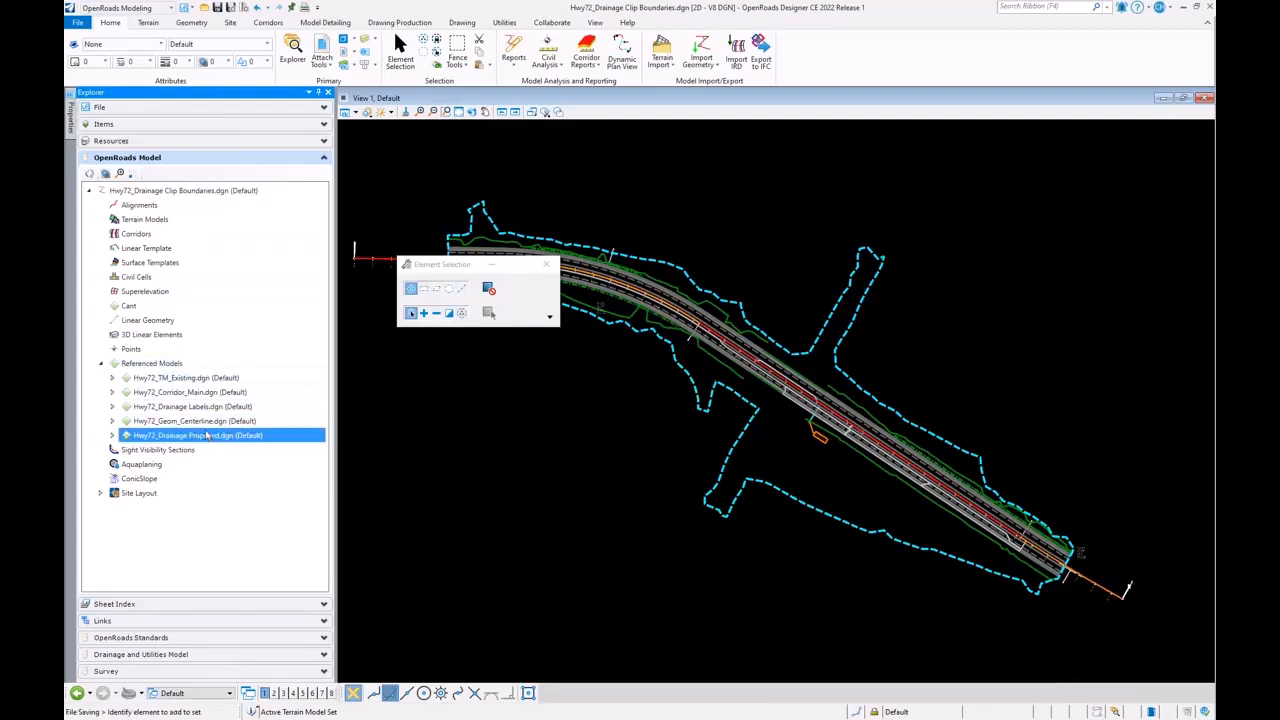
left_click(112, 436)
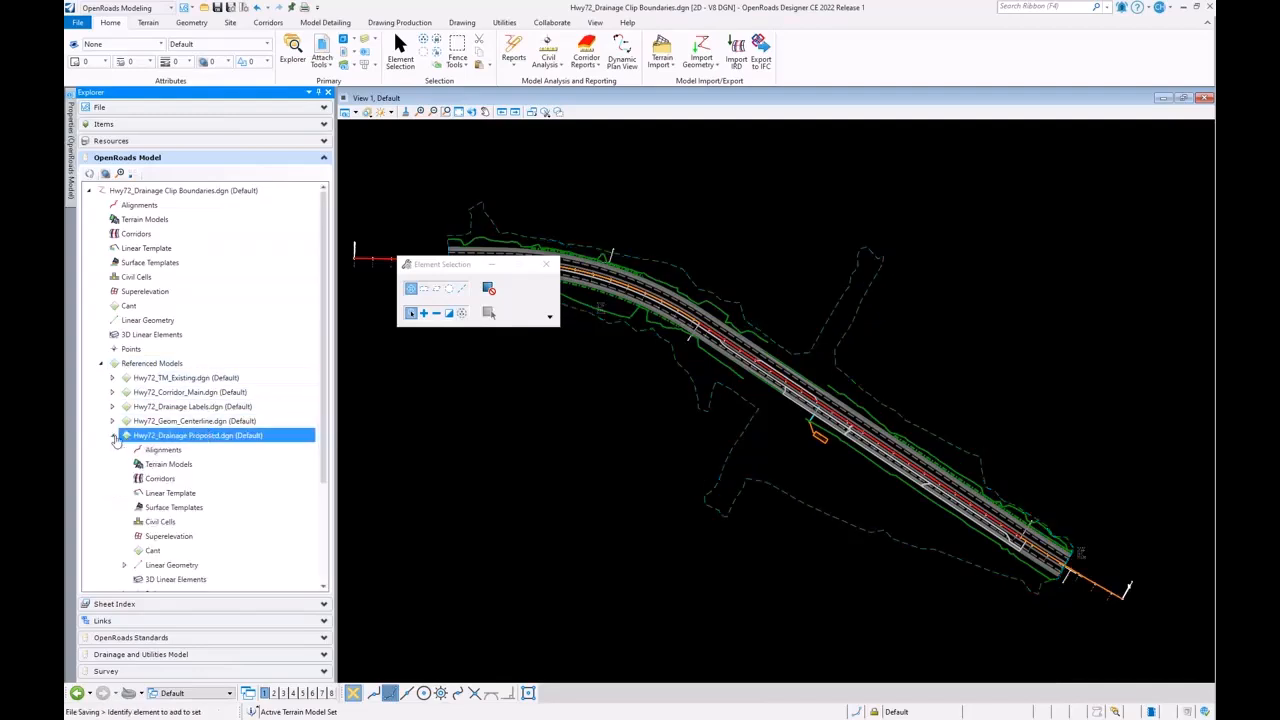
scroll(143, 530, "down", 2)
left_click(125, 479)
left_click(136, 493)
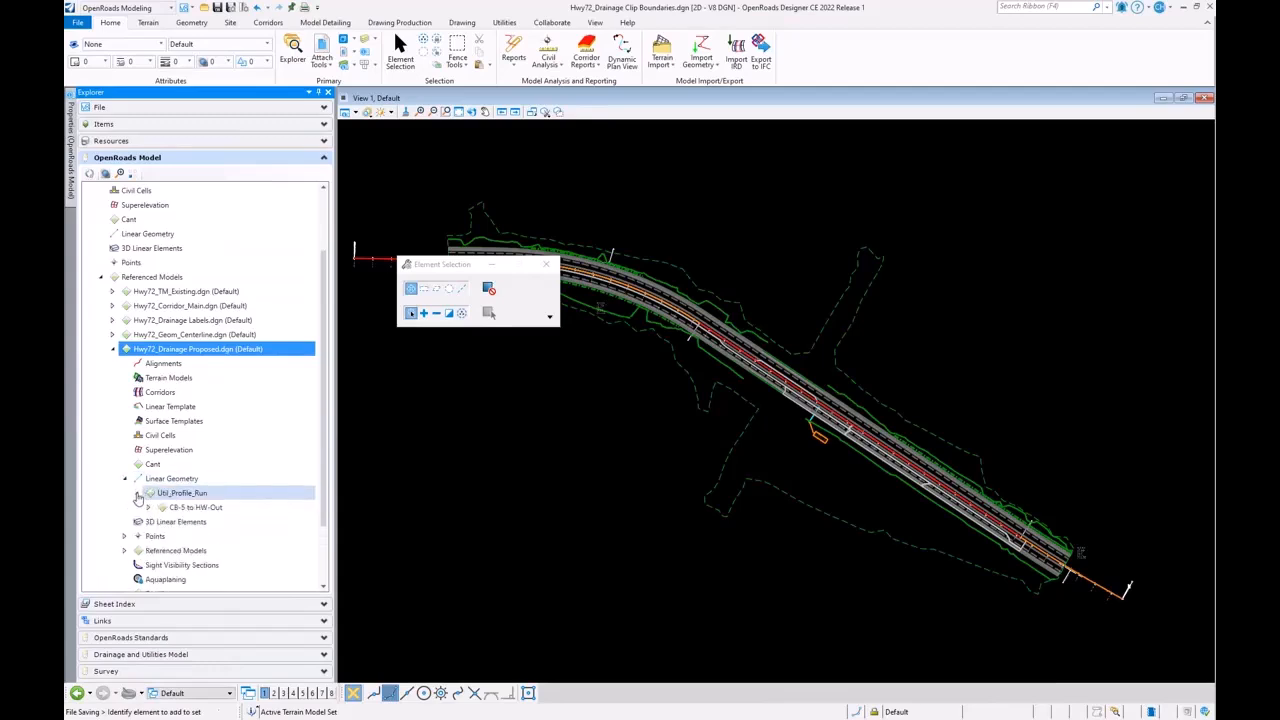
left_click(187, 493)
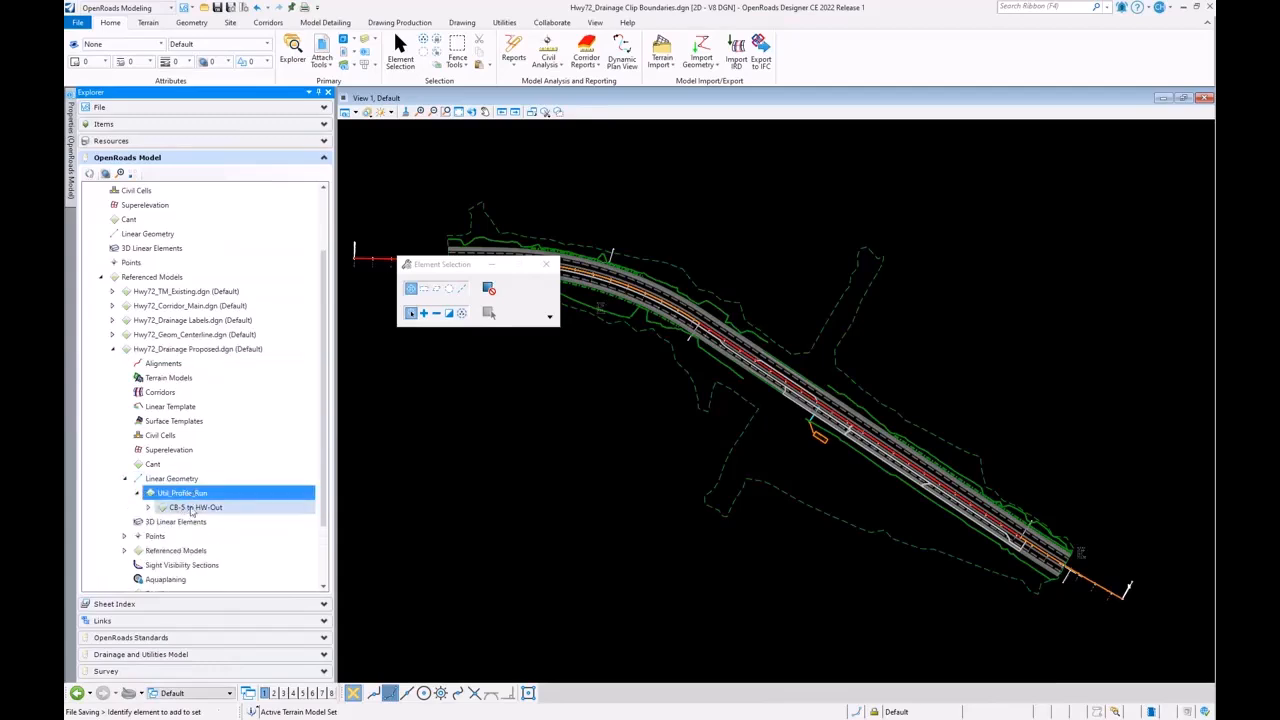
Open the profile model of the CB-5 to HW-Out run in View 6
left_click(192, 508)
right_click(190, 511)
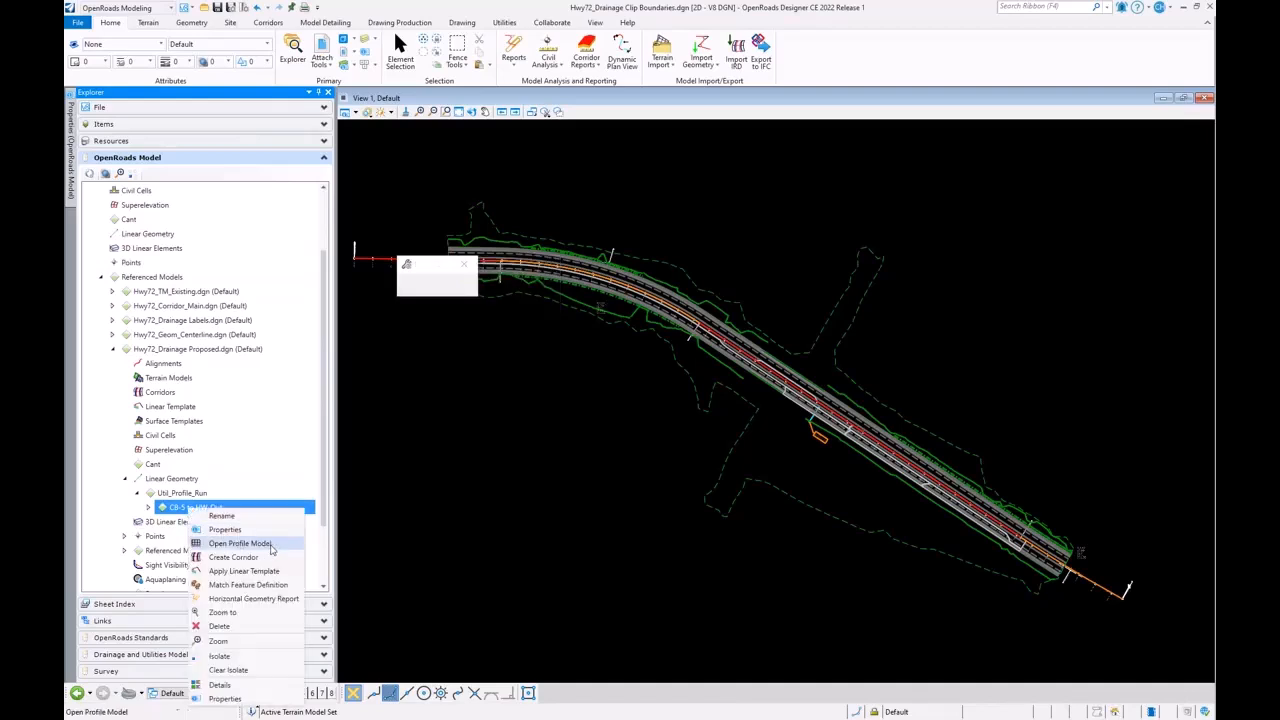
left_click(240, 543)
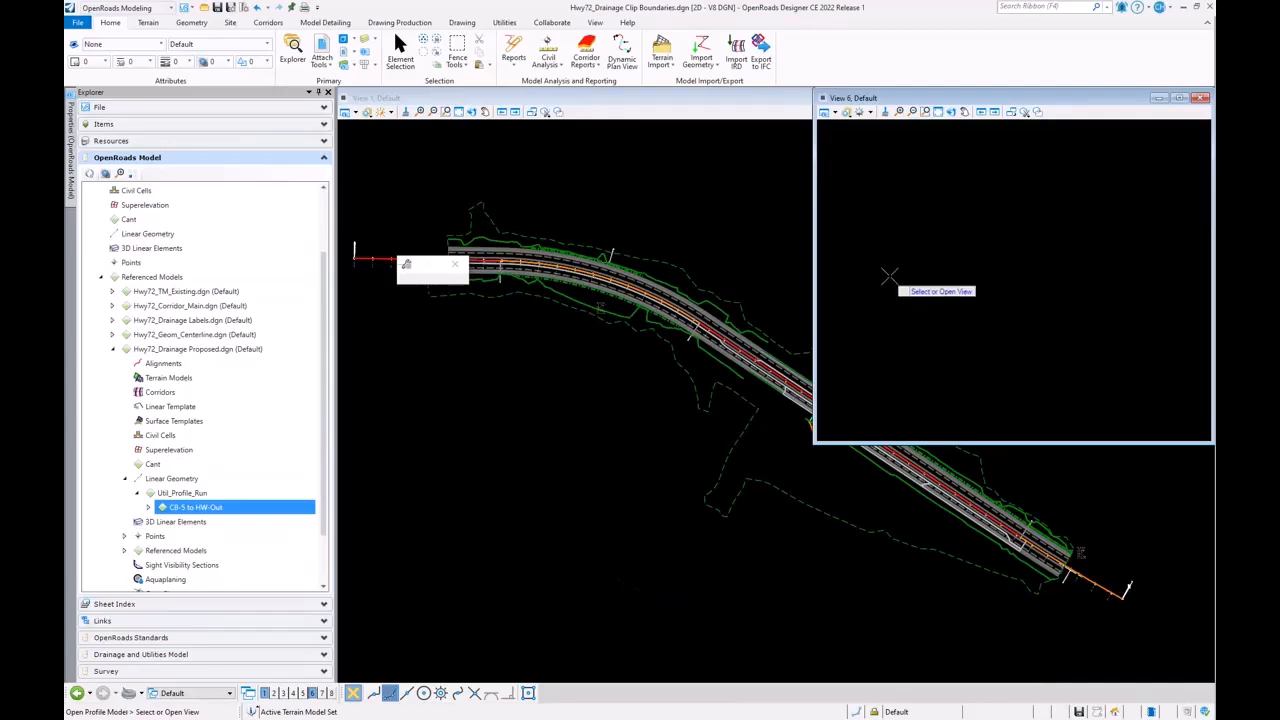
left_click(855, 352)
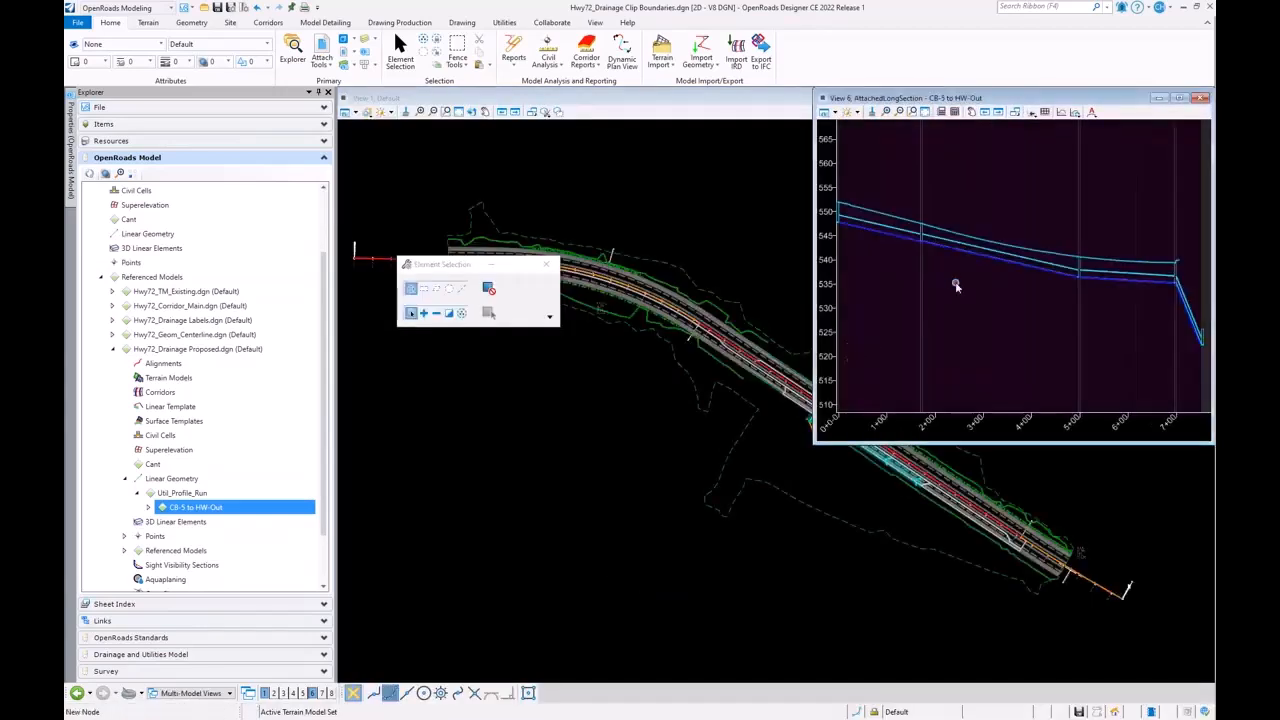
Reposition and widen the View 6 profile window, and move the Element Selection dialog clear of it
mouse_move(1016, 97)
left_mouse_down()
mouse_move(773, 173)
mouse_move(775, 188)
left_mouse_up()
left_click_drag(460, 264, 361, 267)
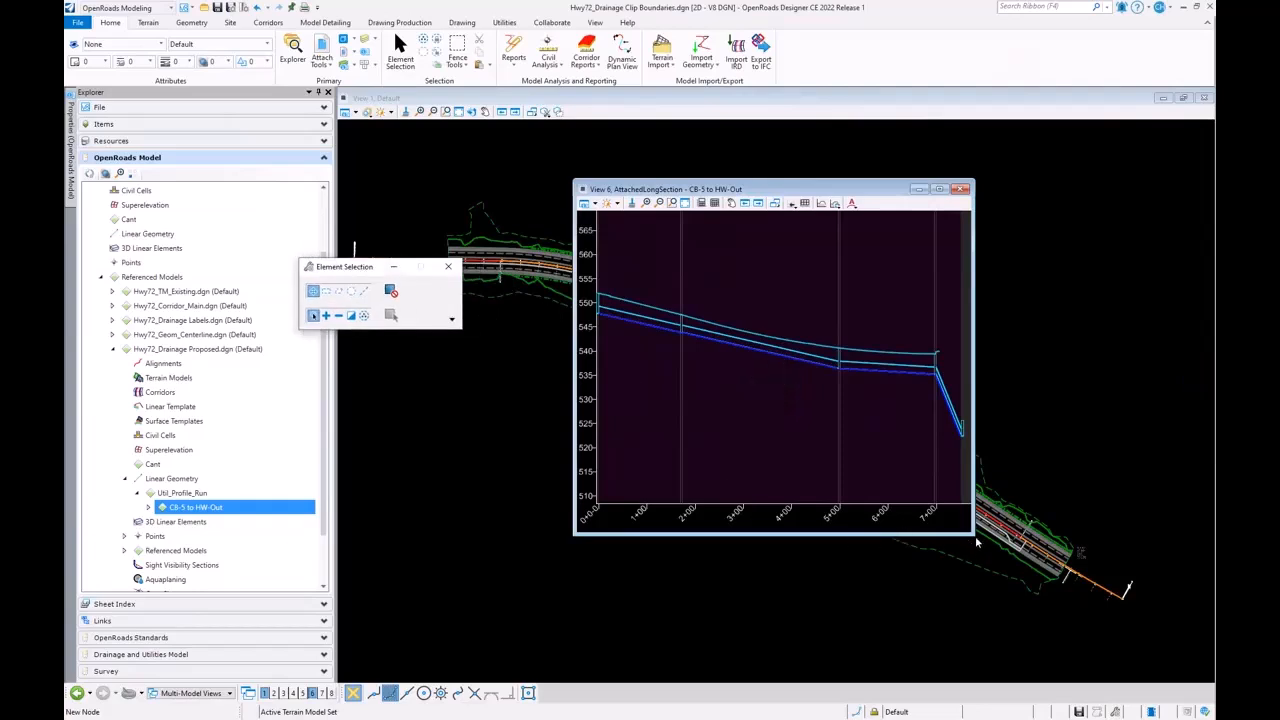
left_click_drag(975, 536, 1127, 587)
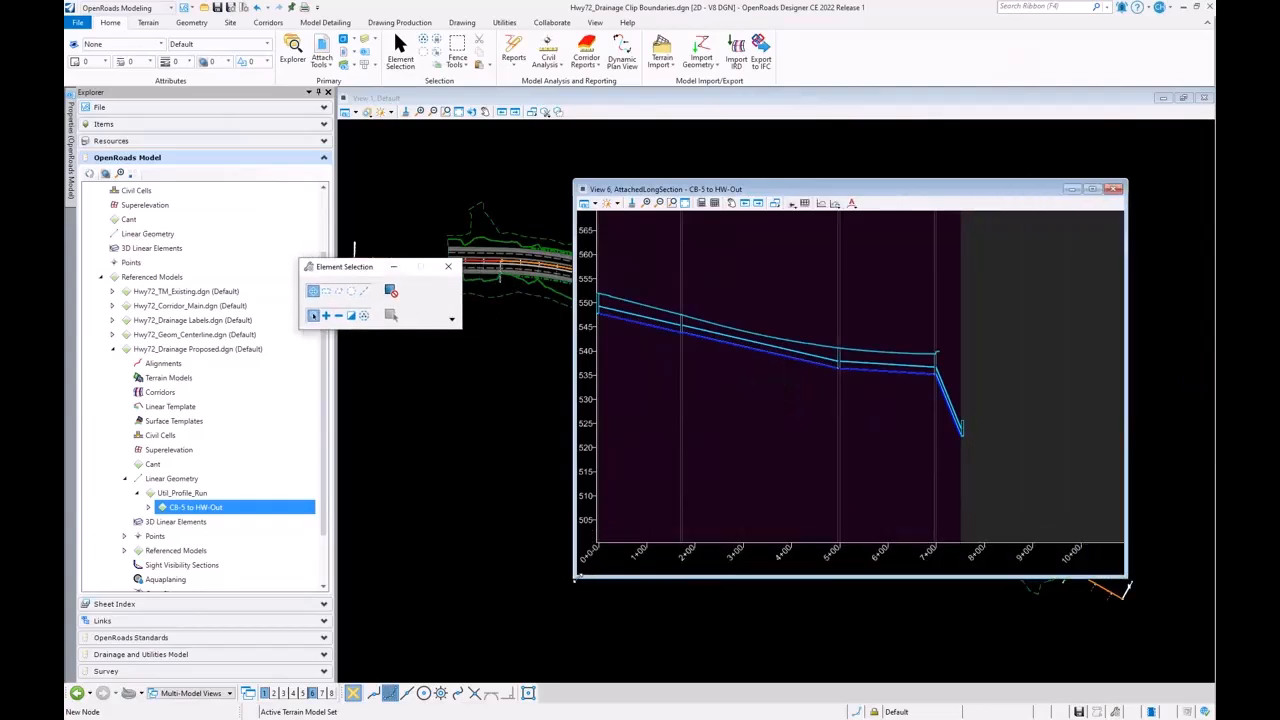
left_click_drag(573, 587, 457, 588)
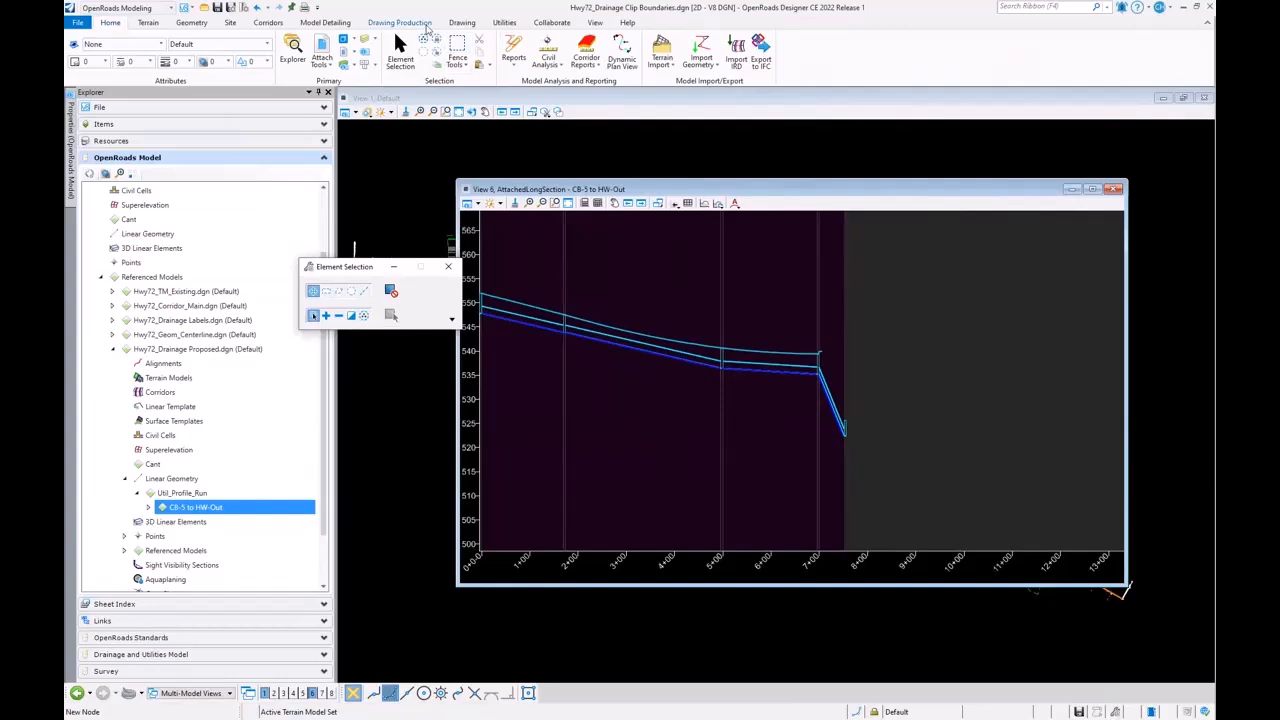
Start a Civil Profile named boundary with drawing seed ANSI D_PROFILE and detail scale 1"=20'
left_click(426, 27)
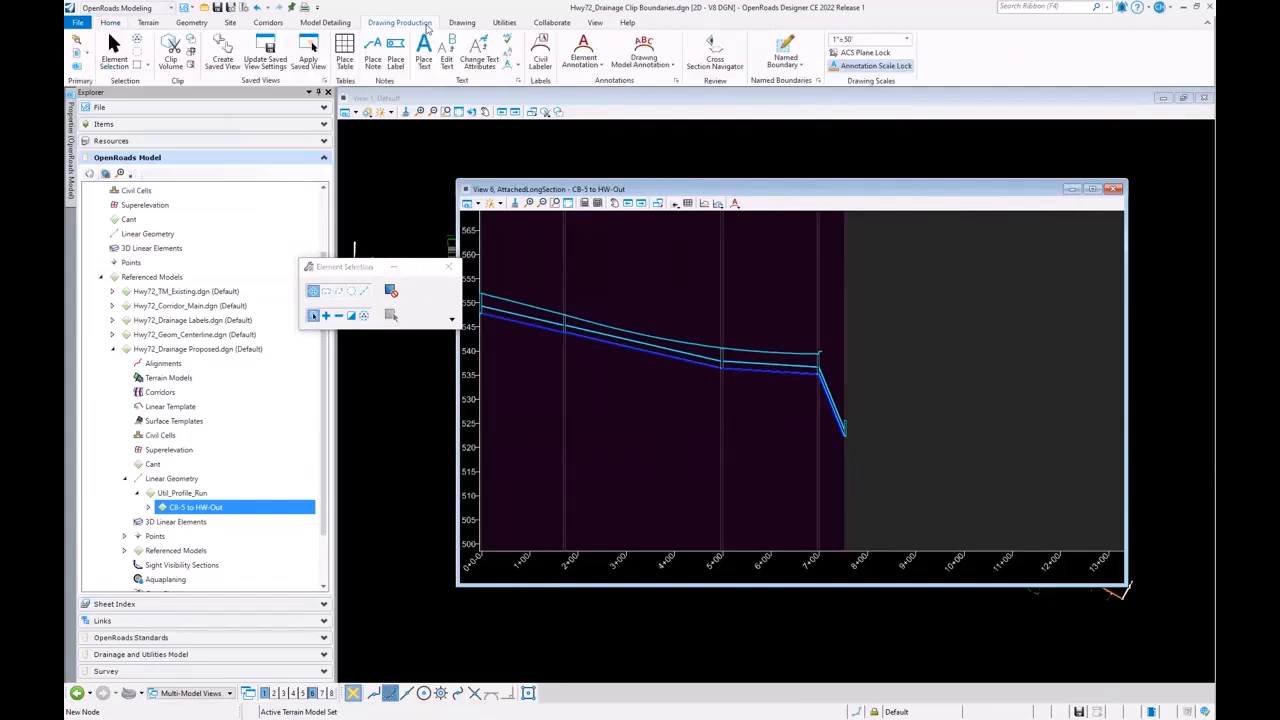
left_click(785, 46)
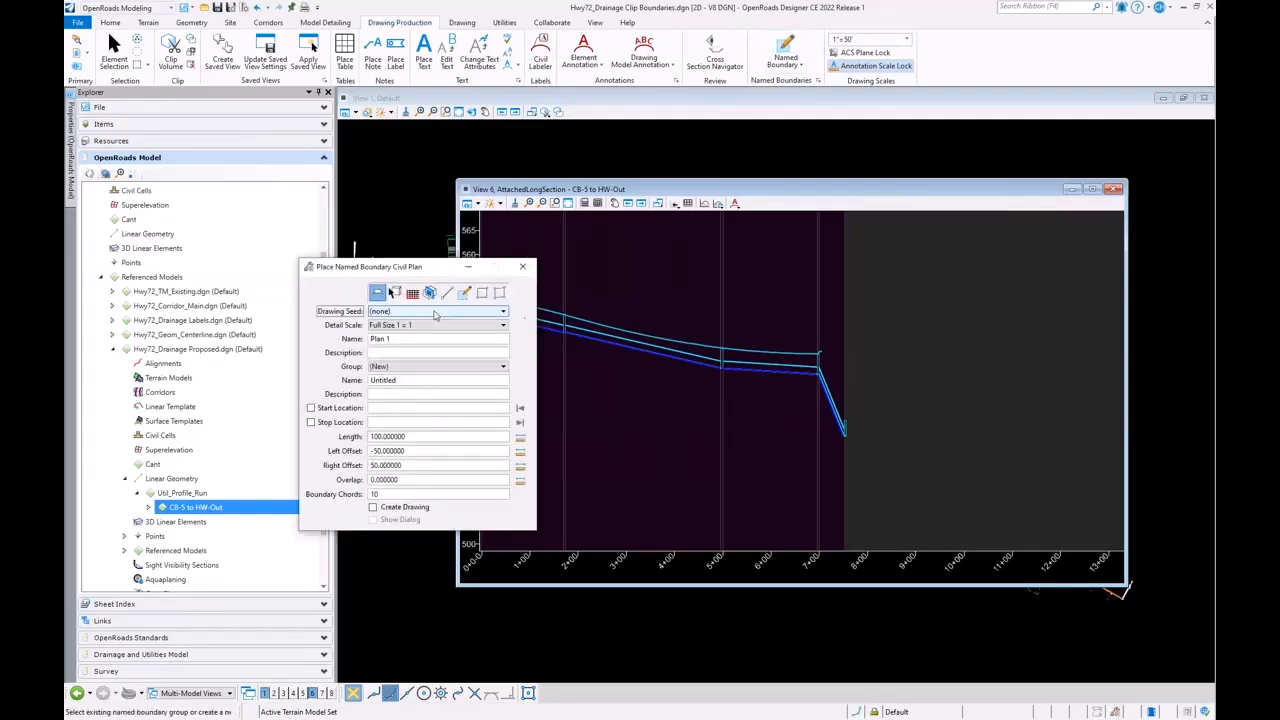
left_click(437, 292)
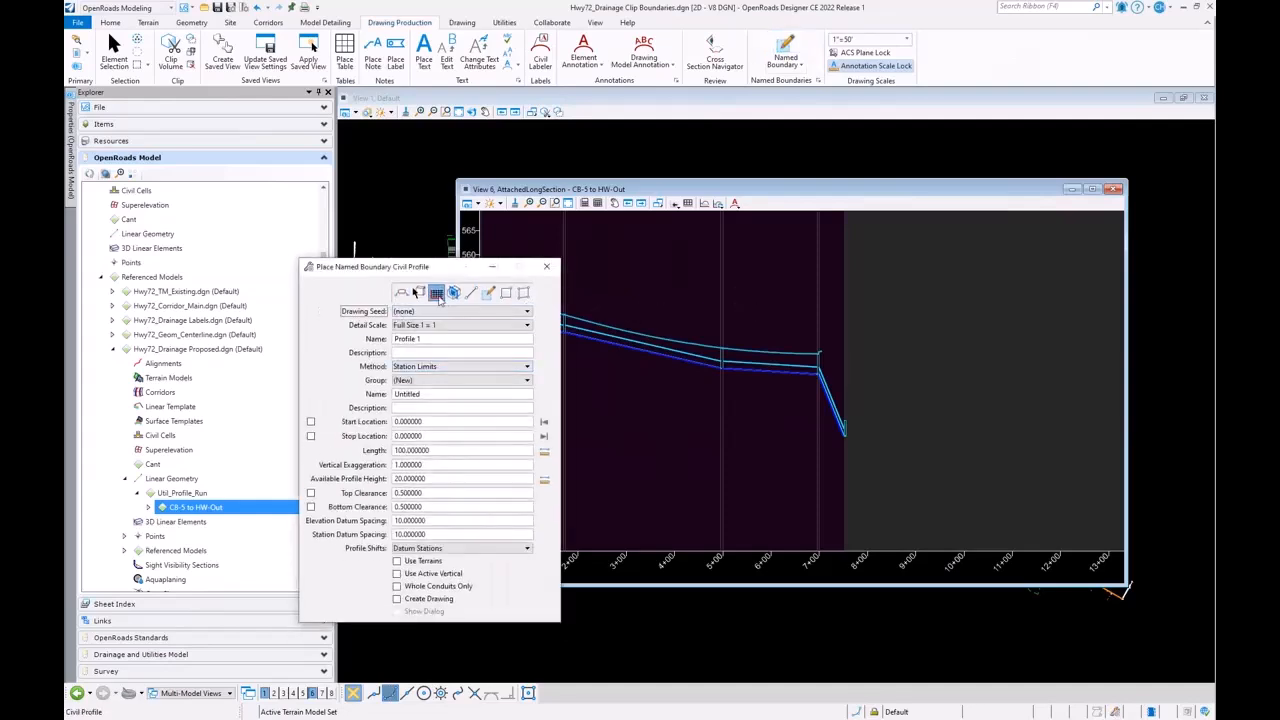
left_click(437, 312)
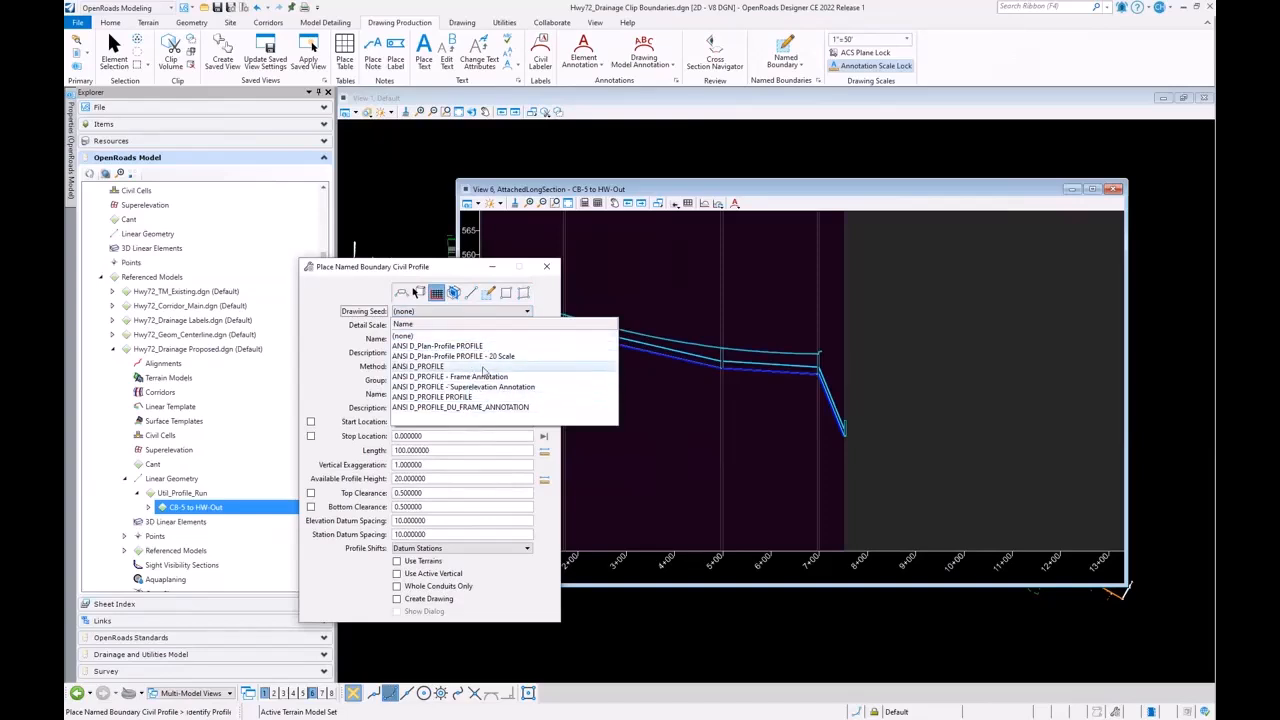
left_click(450, 376)
left_click(460, 311)
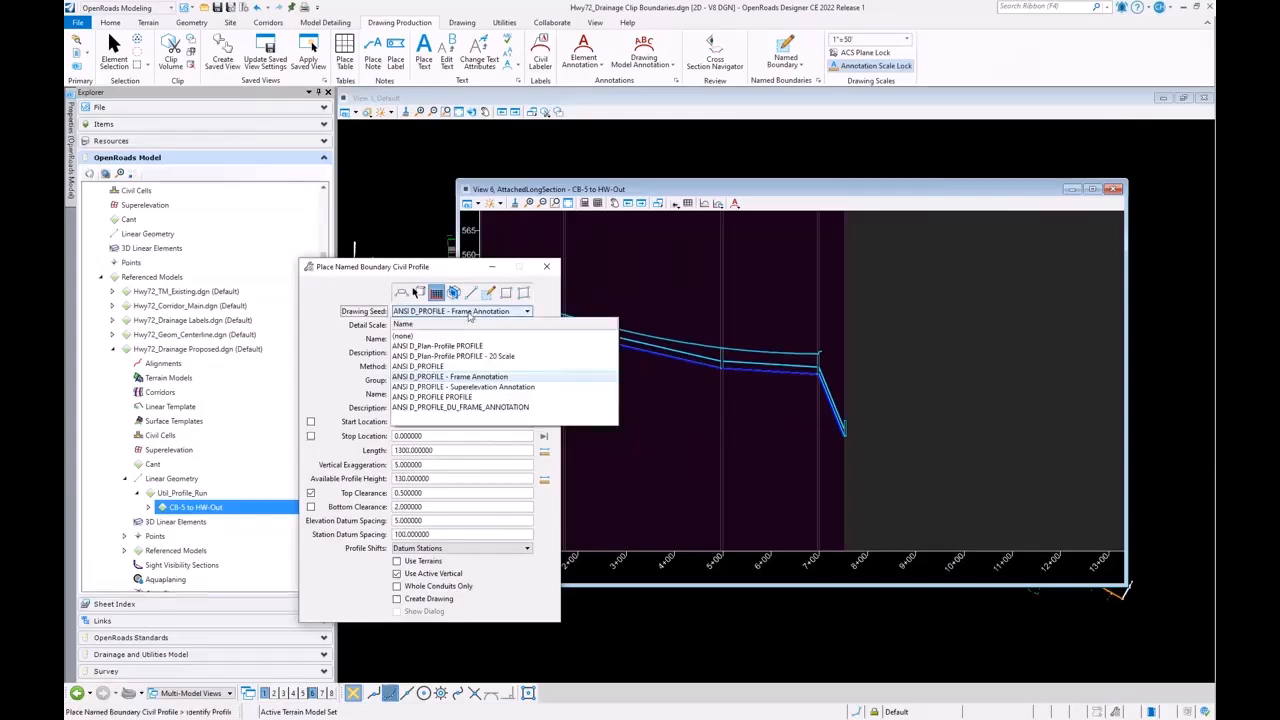
left_click(463, 366)
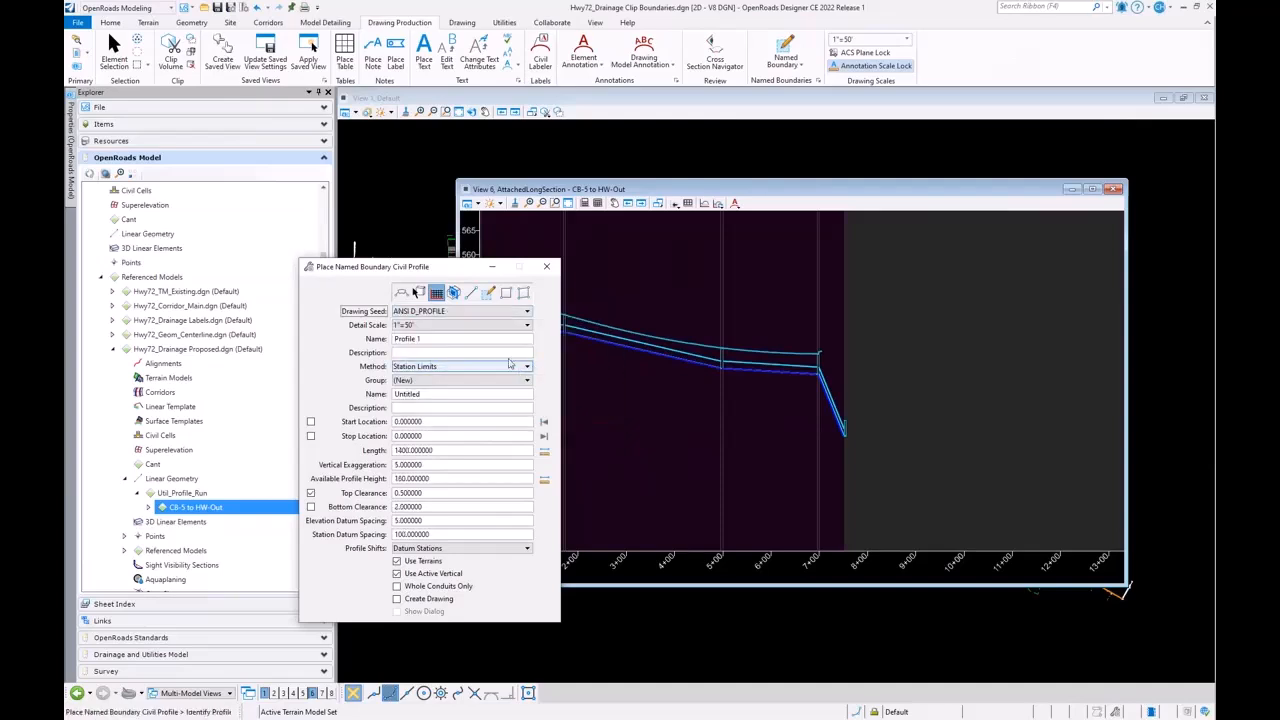
left_click(463, 333)
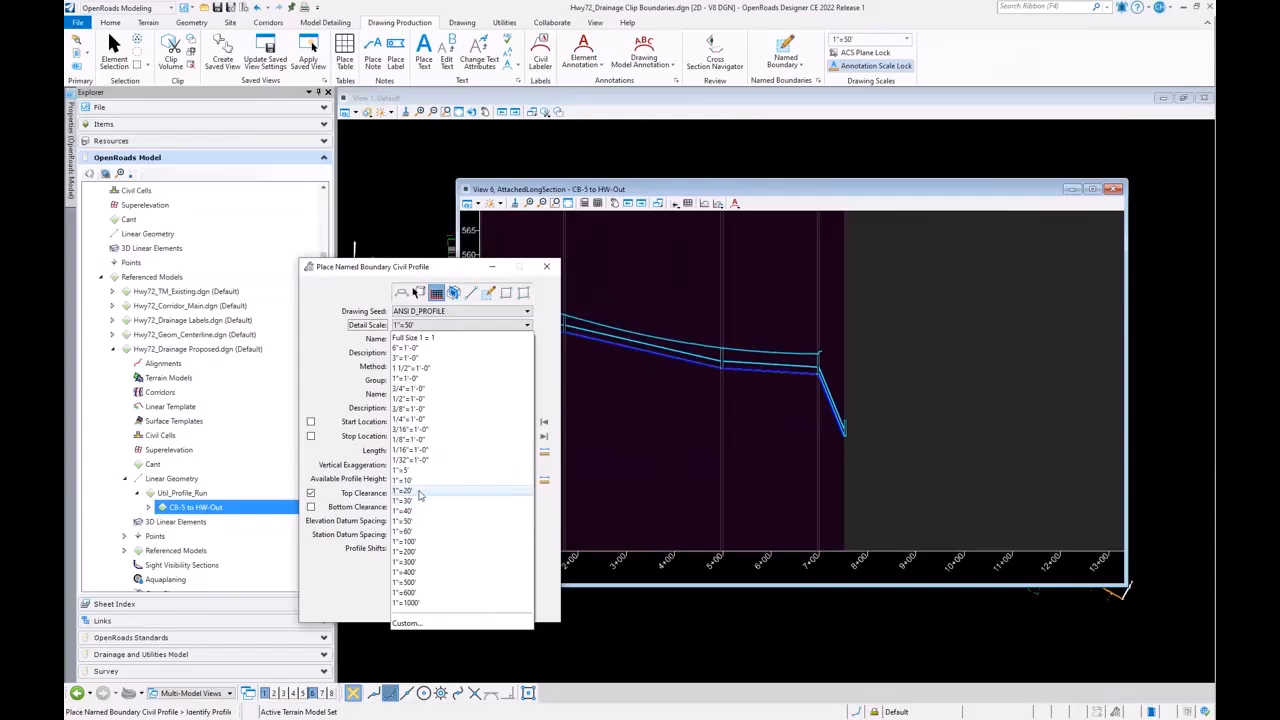
left_click(416, 500)
left_click_drag(447, 268, 307, 240)
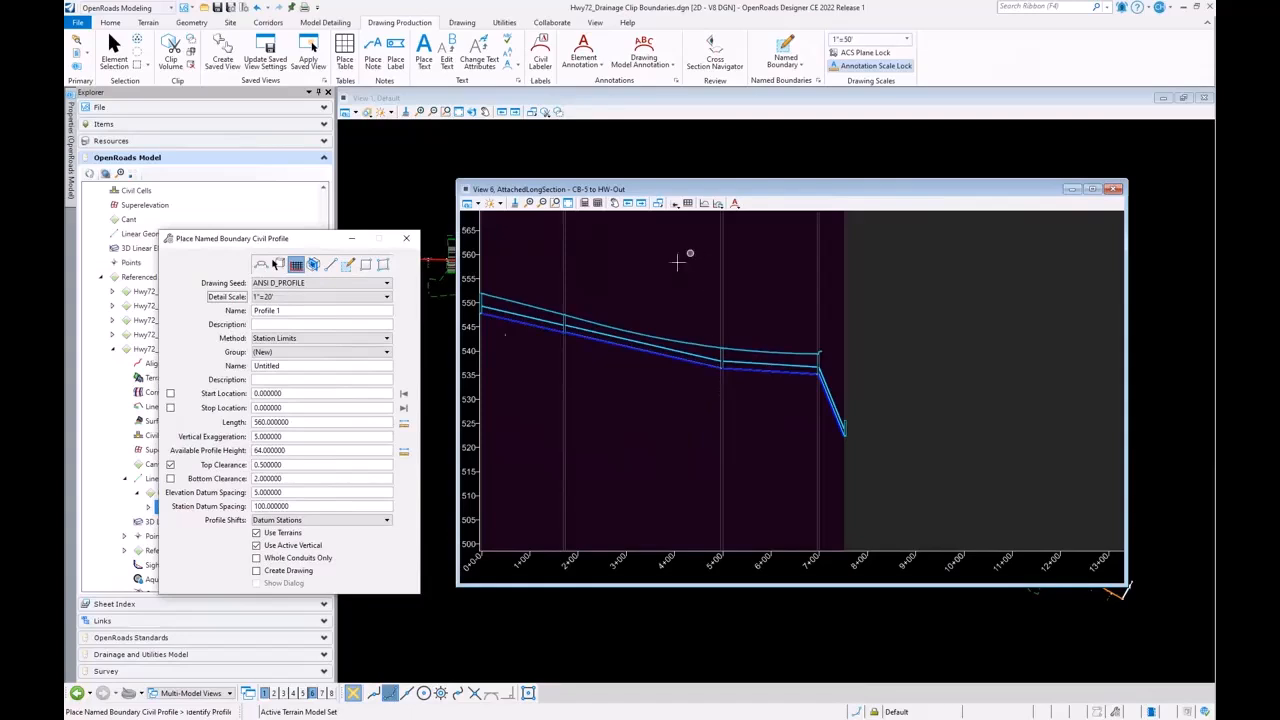
Pick the CB-5 to HW-Out profile for the named boundary and lock its start and stop locations to the path ends
scroll(714, 354, "down", 1)
left_click(578, 334)
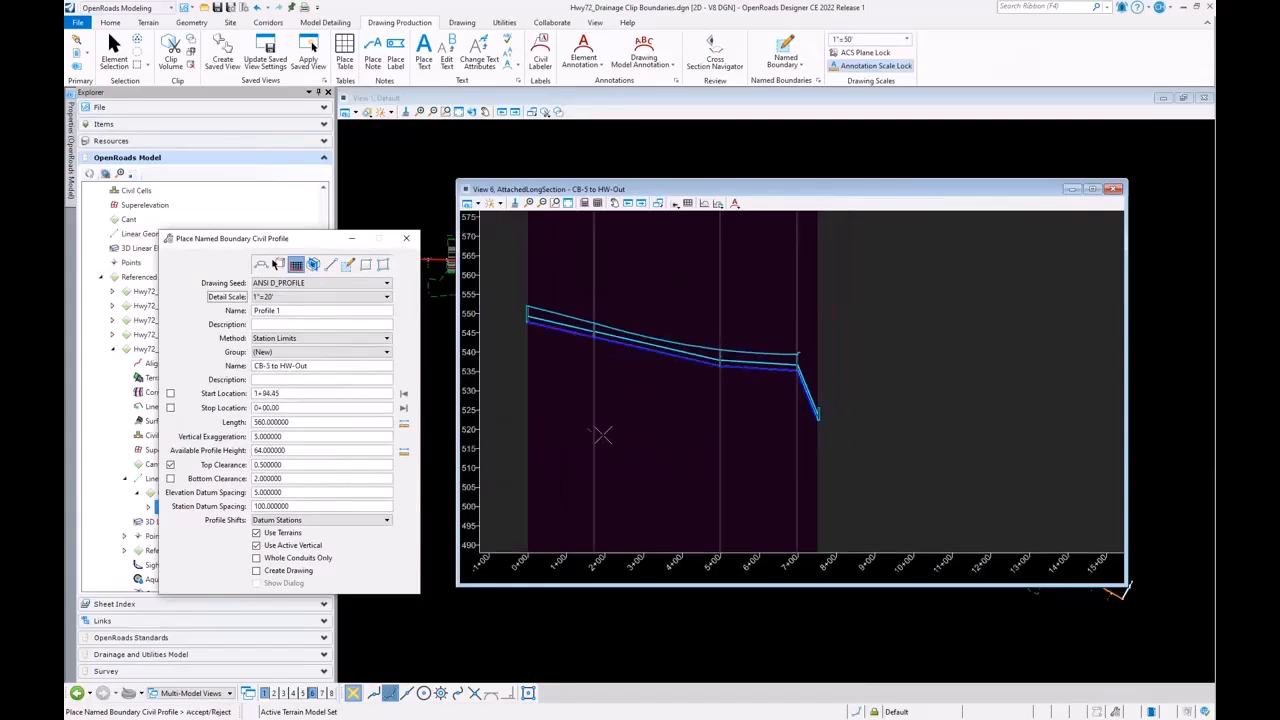
left_click(404, 397)
left_click(404, 409)
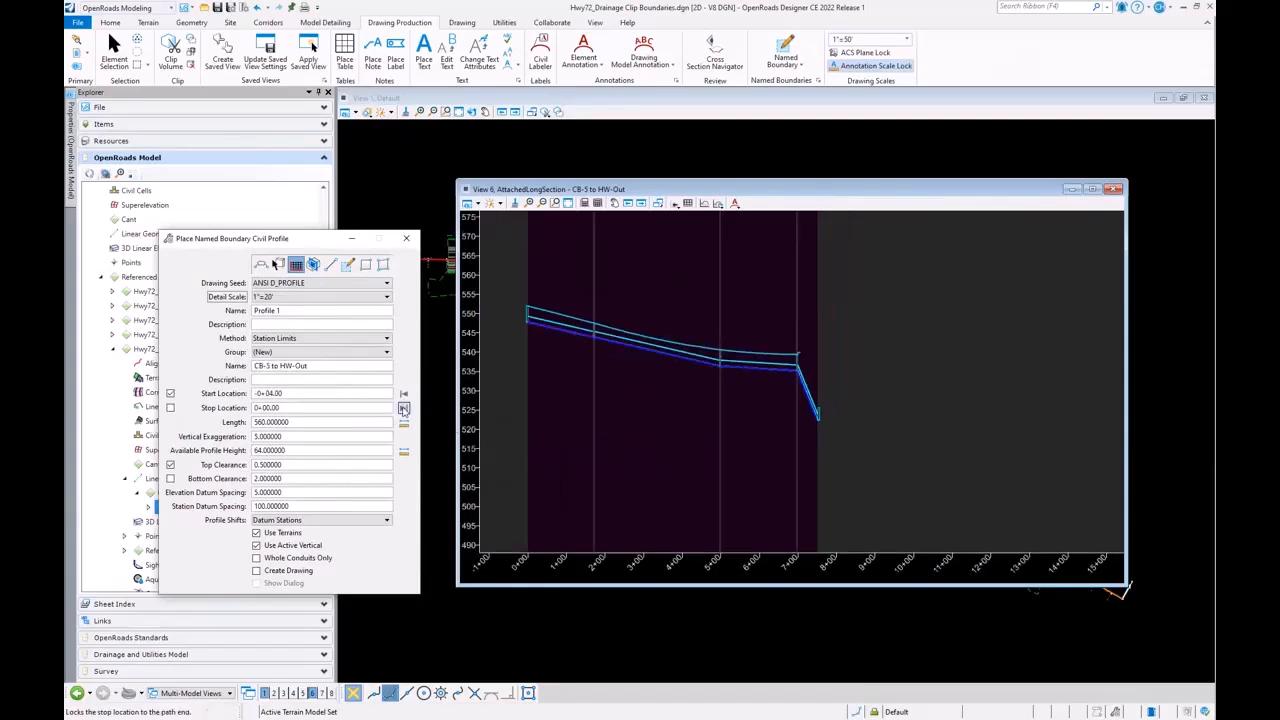
Set the named boundary's start location to -0+10.00
left_click(267, 393)
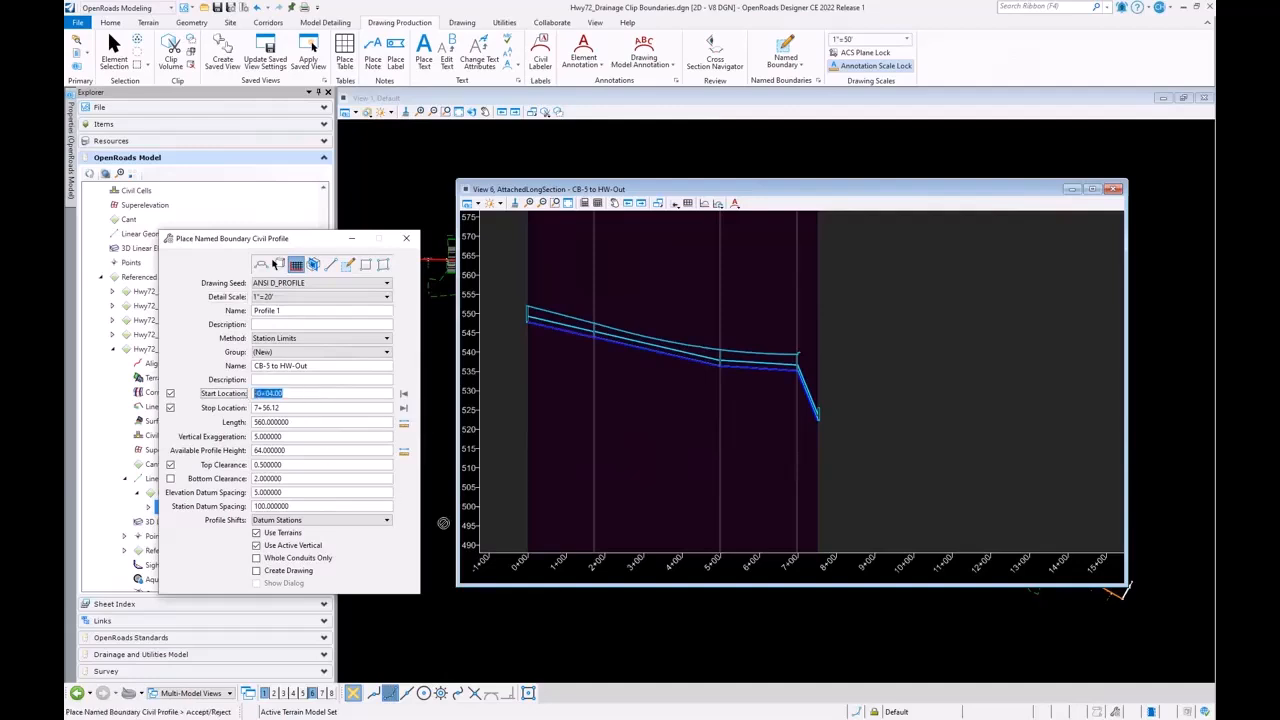
type("-0+")
type("10.0")
key("Tab")
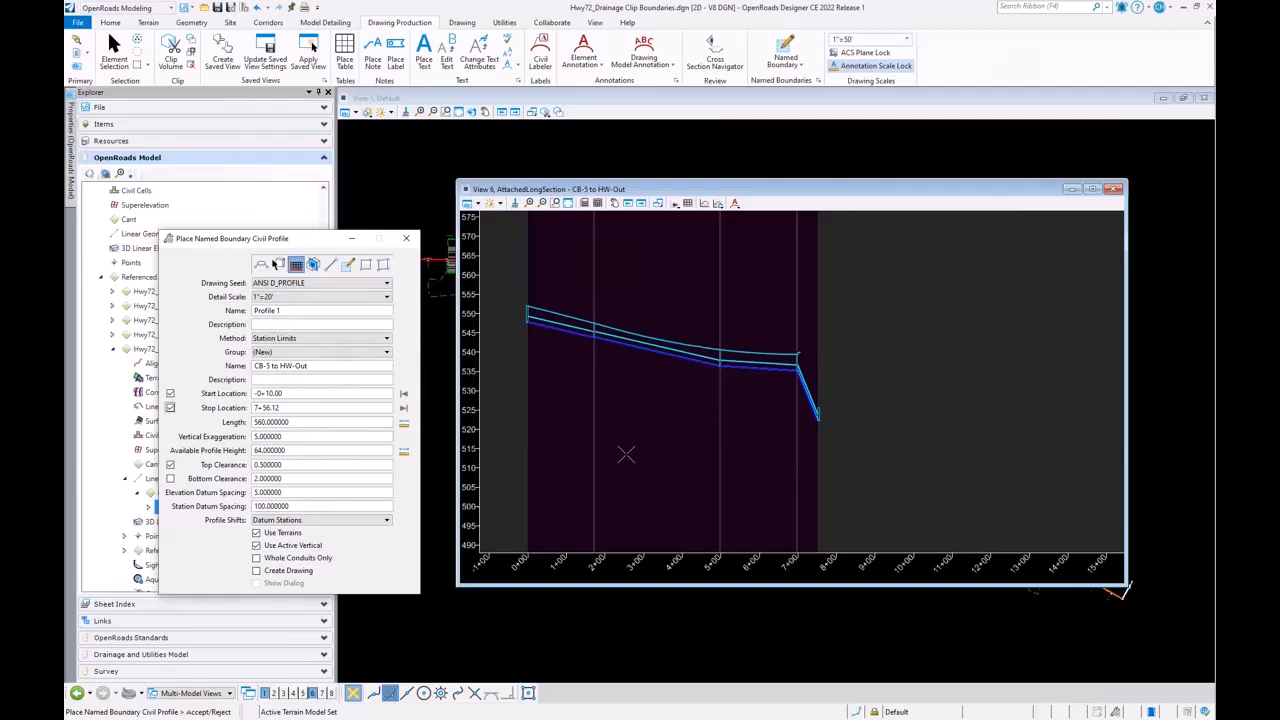
Set the start location to -0+15.00 and place the profile named boundaries along the CB-5 to HW-Out run
double_click(299, 395)
key("ctrl+a")
type("-15")
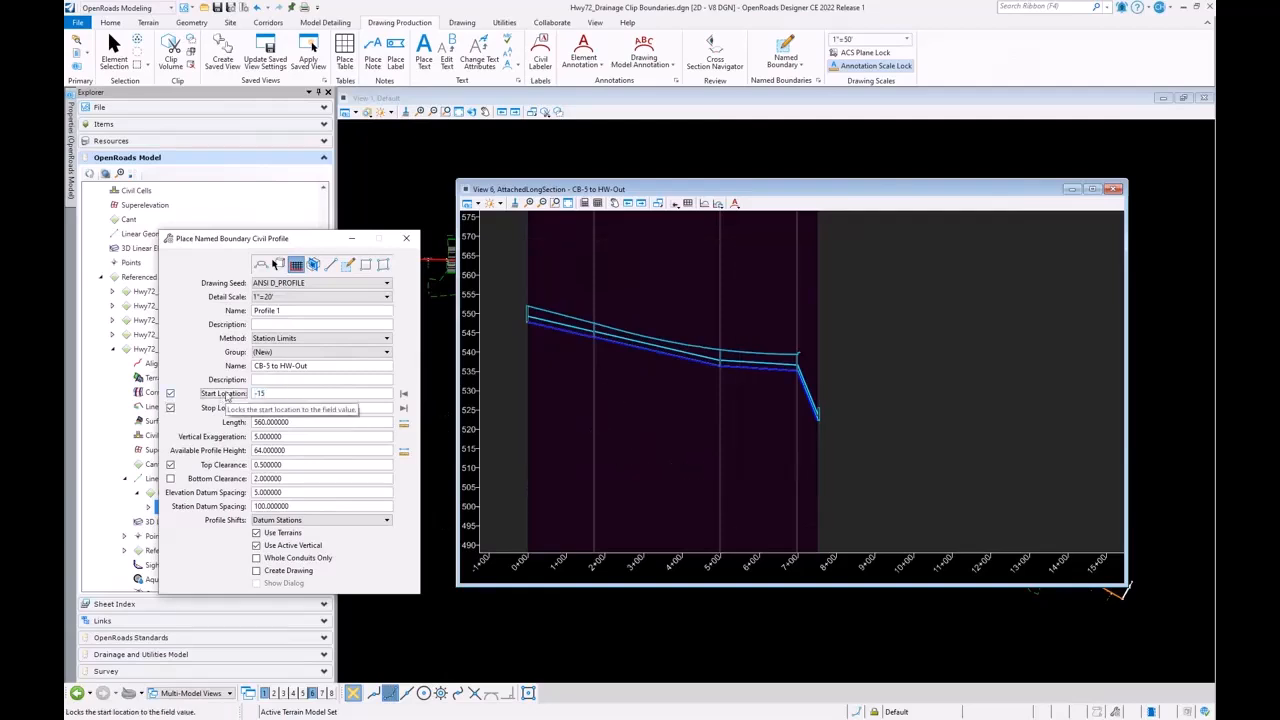
key("Tab")
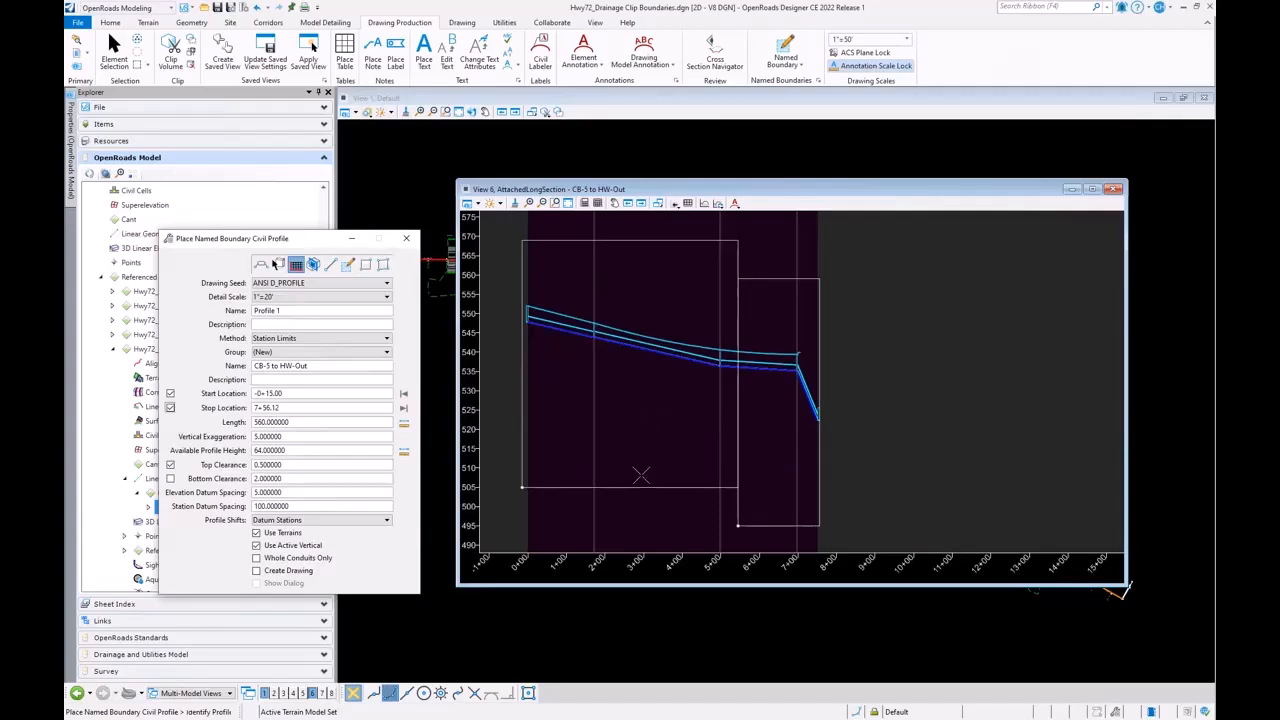
right_click(664, 295)
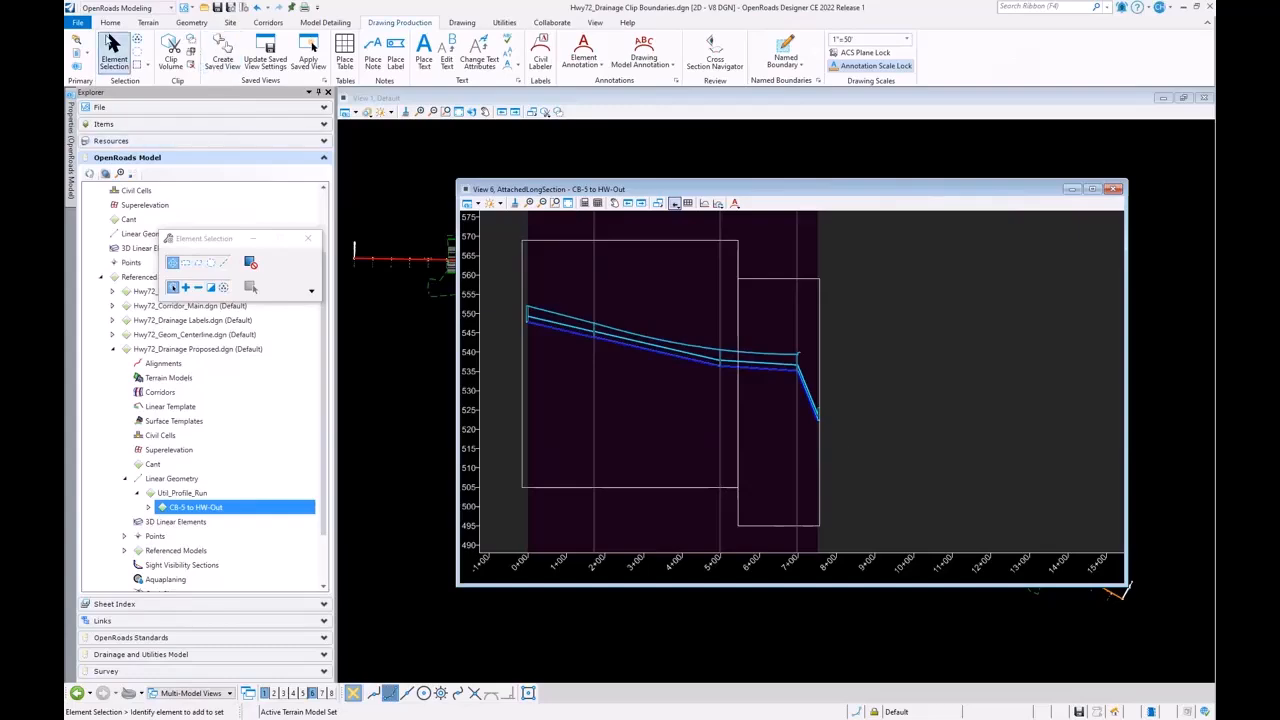
Open Hwy72_Drainage Profile Sheets.dgn from the Proposed drainage folder
left_click(77, 22)
left_click(191, 320)
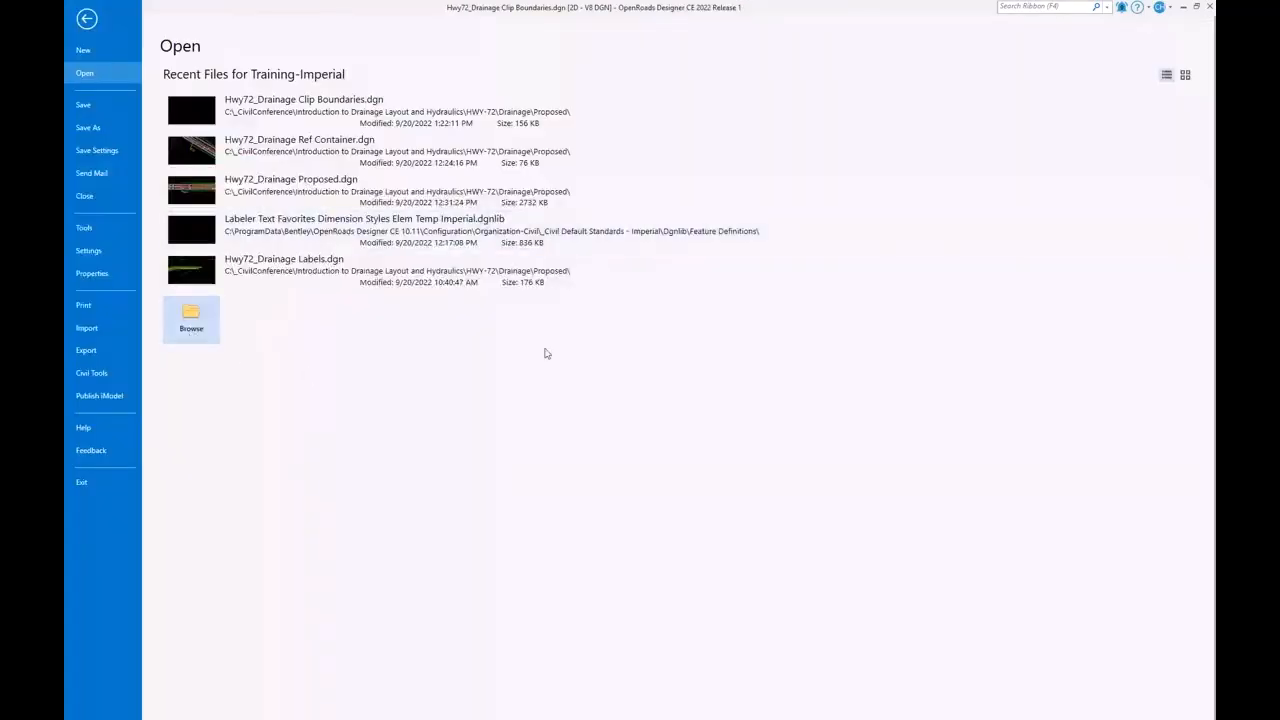
left_click(364, 125)
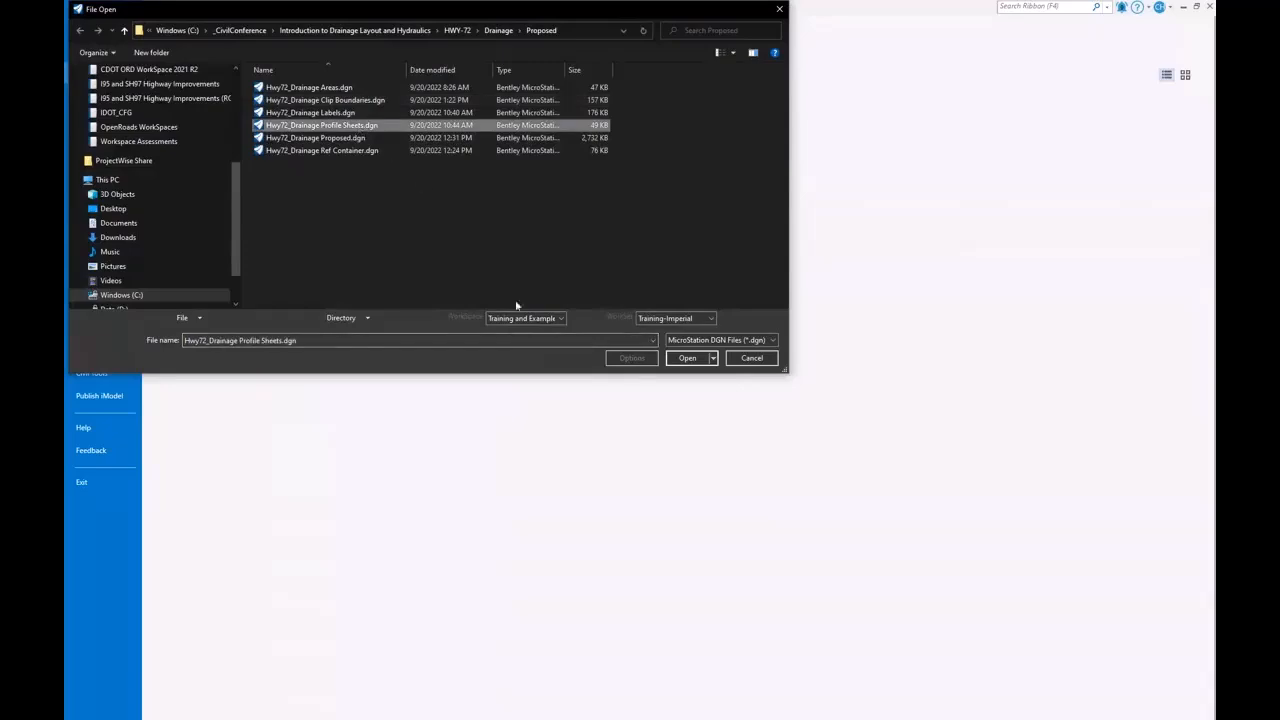
left_click(687, 357)
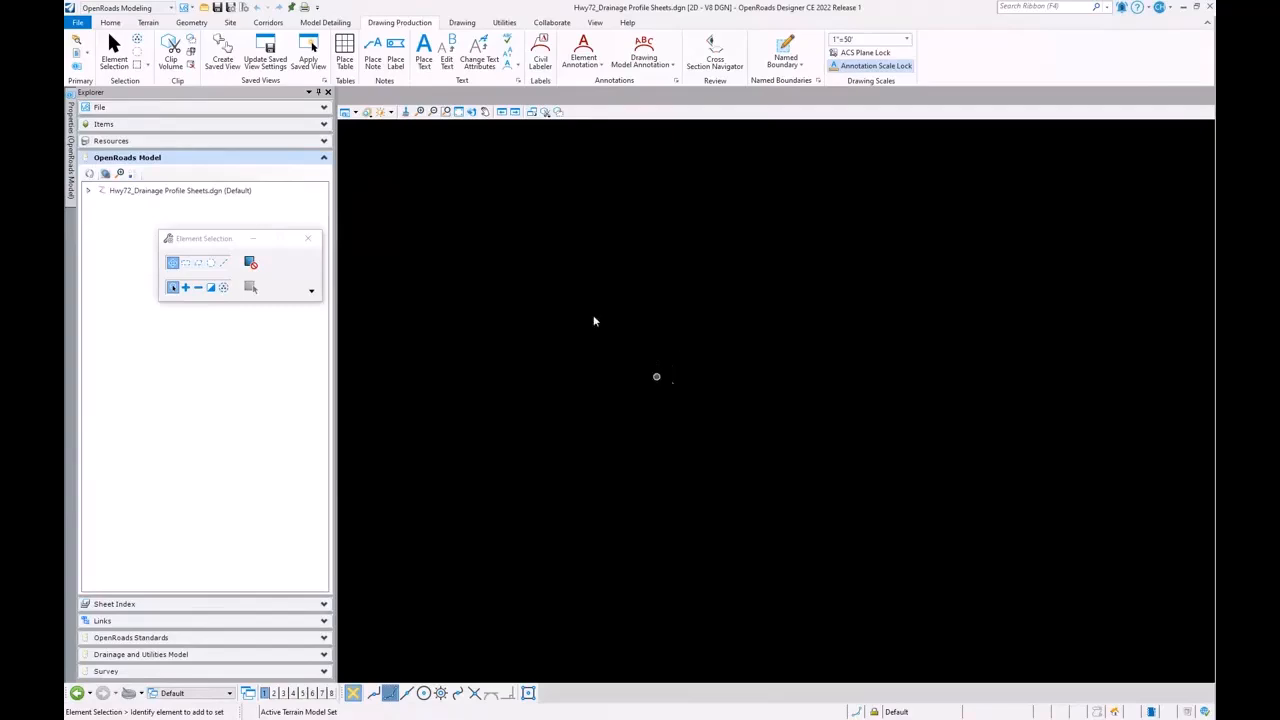
Attach Hwy72_Drainage Ref Container.dgn as a reference to the profile sheets file using the Coincident World method
left_click(76, 54)
left_click_drag(673, 186, 592, 235)
left_click(571, 251)
left_click(582, 266)
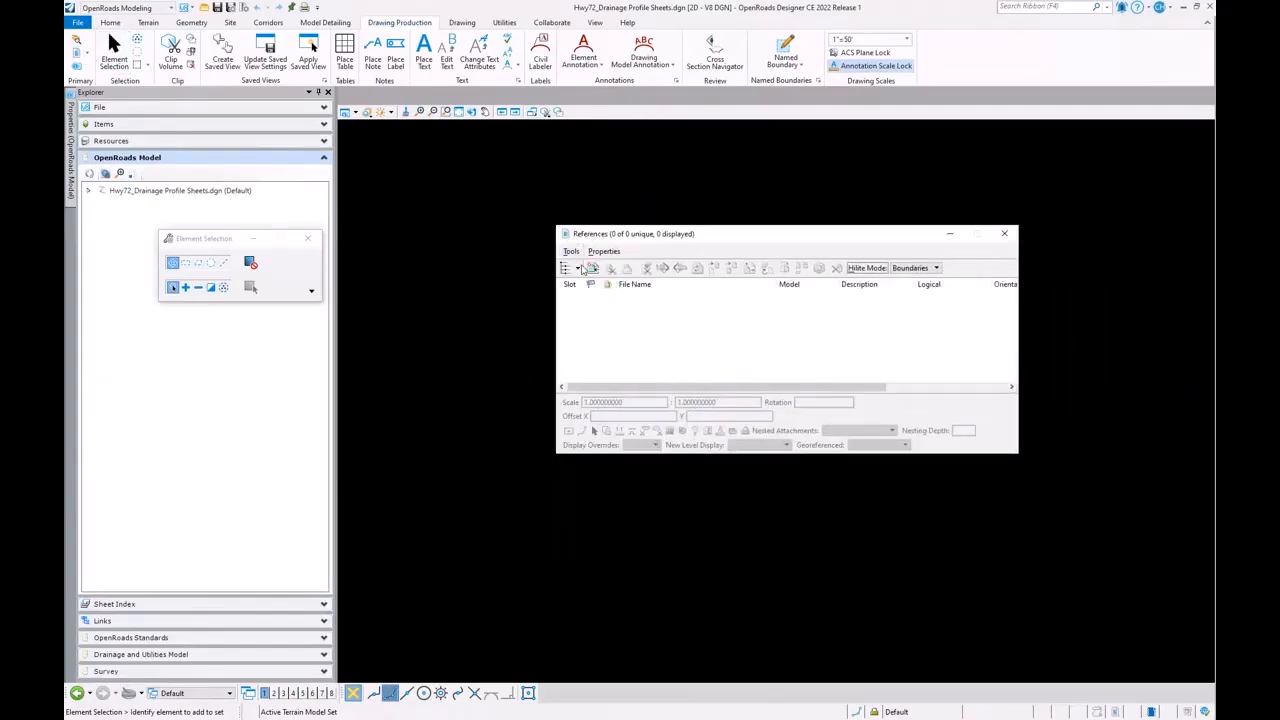
left_click(975, 419)
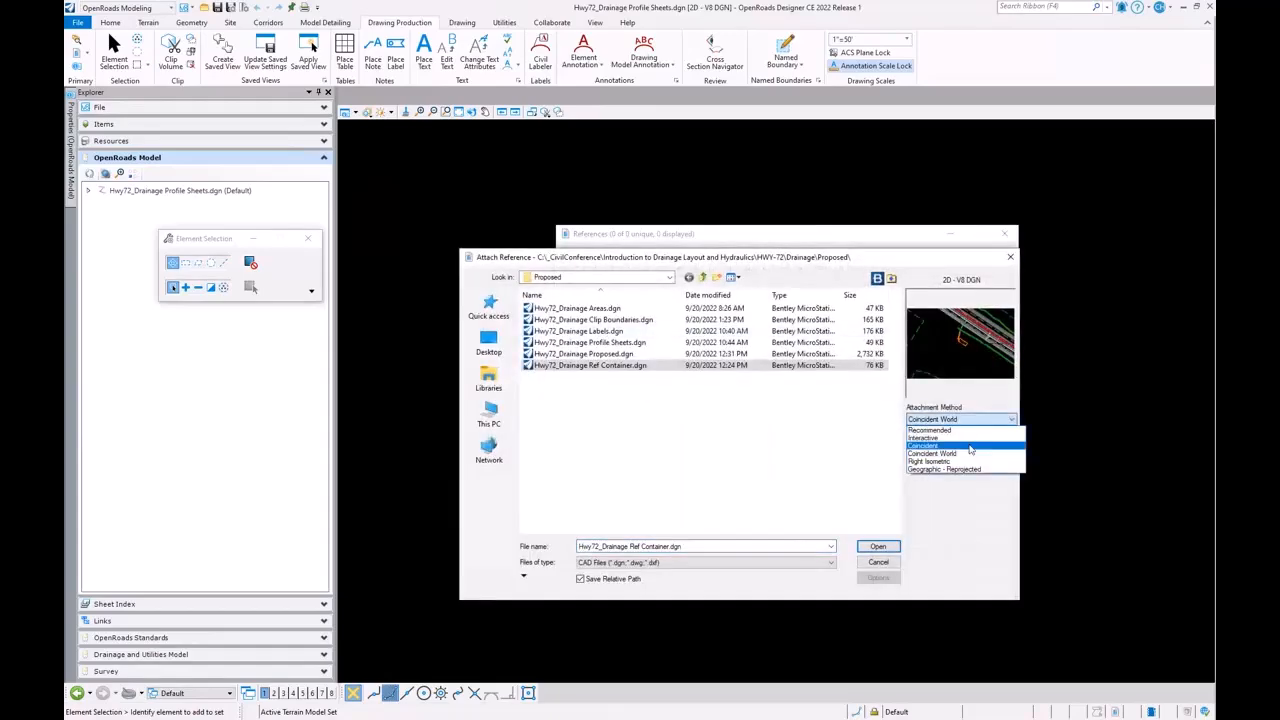
left_click(945, 447)
left_click(878, 547)
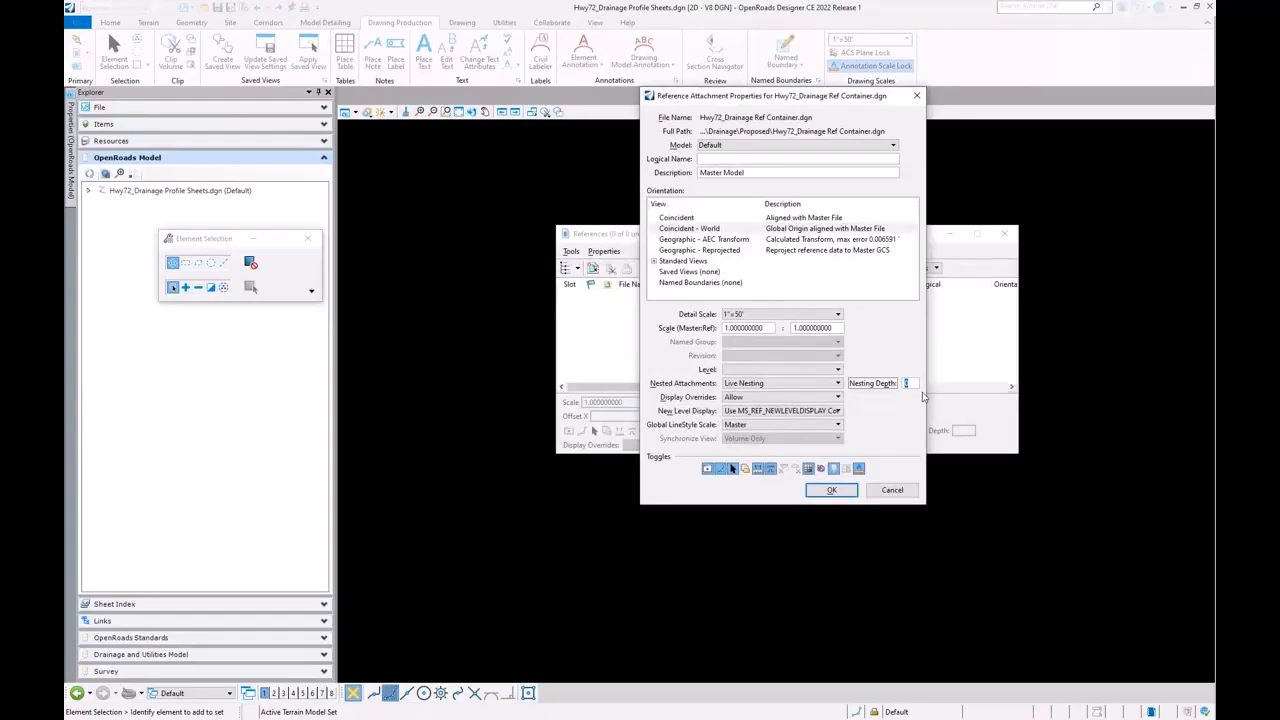
Set the Ref Container attachment's display overrides to Never, keep Live Nesting, and accept the properties
left_click(790, 397)
left_click(750, 424)
left_click(831, 490)
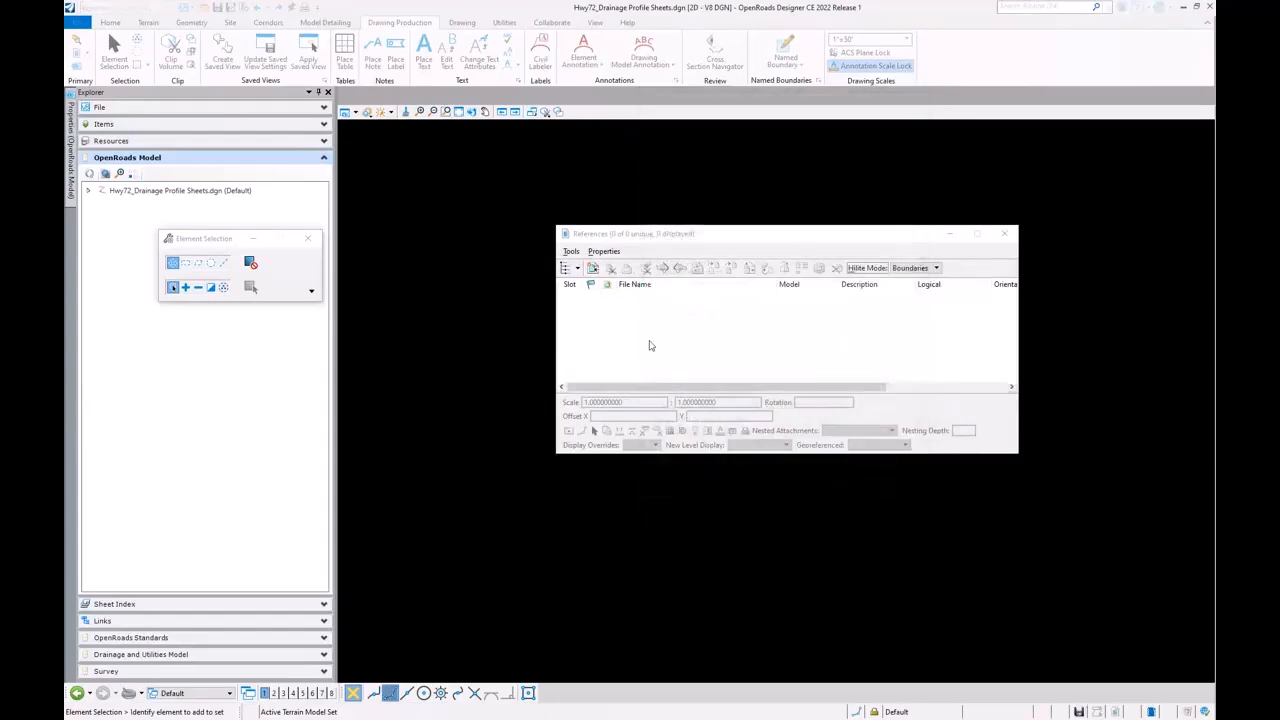
Attach Hwy72_Drainage Clip Boundaries.dgn as a reference using Coincident World, with Live Nesting at depth 0
left_click(571, 251)
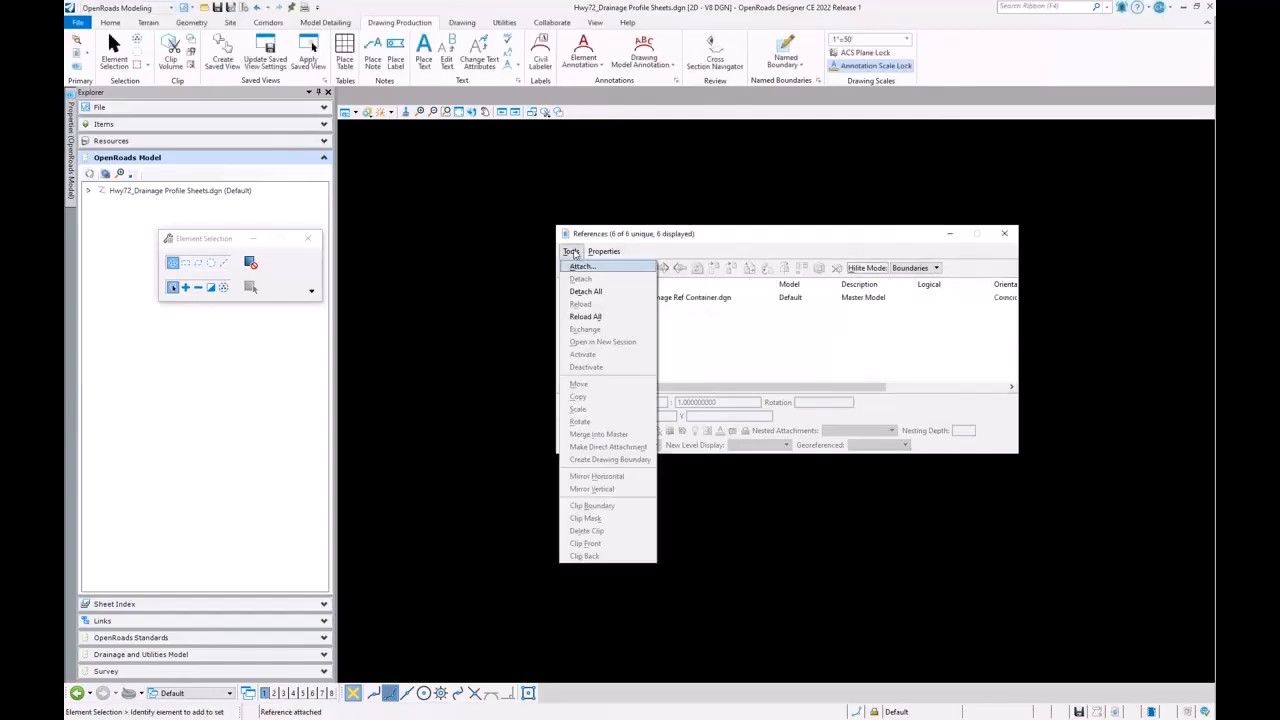
left_click(459, 112)
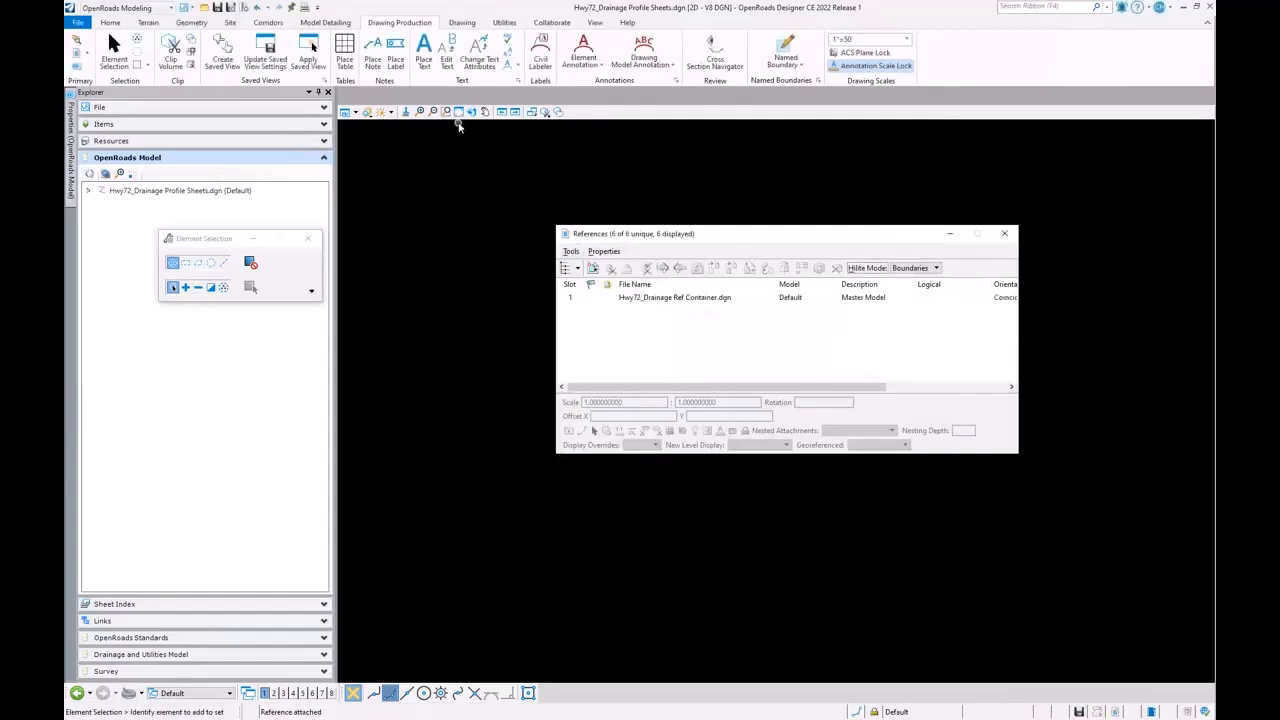
left_click(489, 200)
left_click(571, 251)
left_click(580, 267)
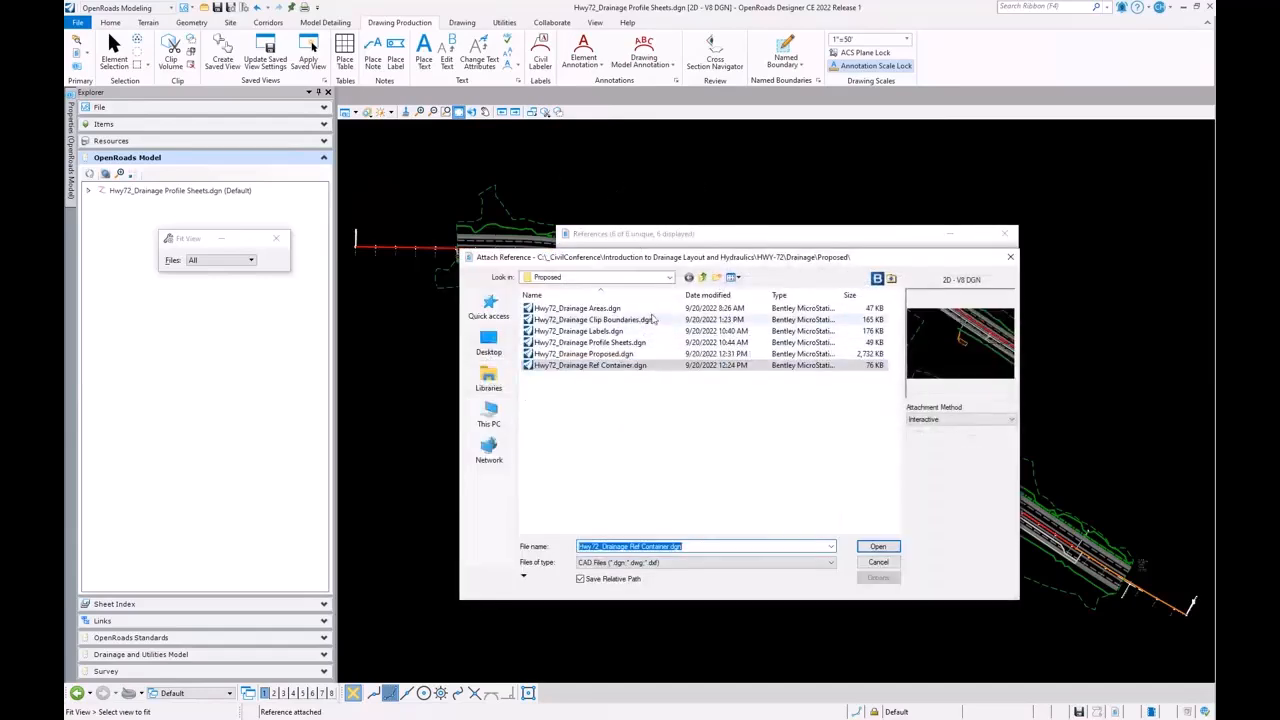
left_click(649, 321)
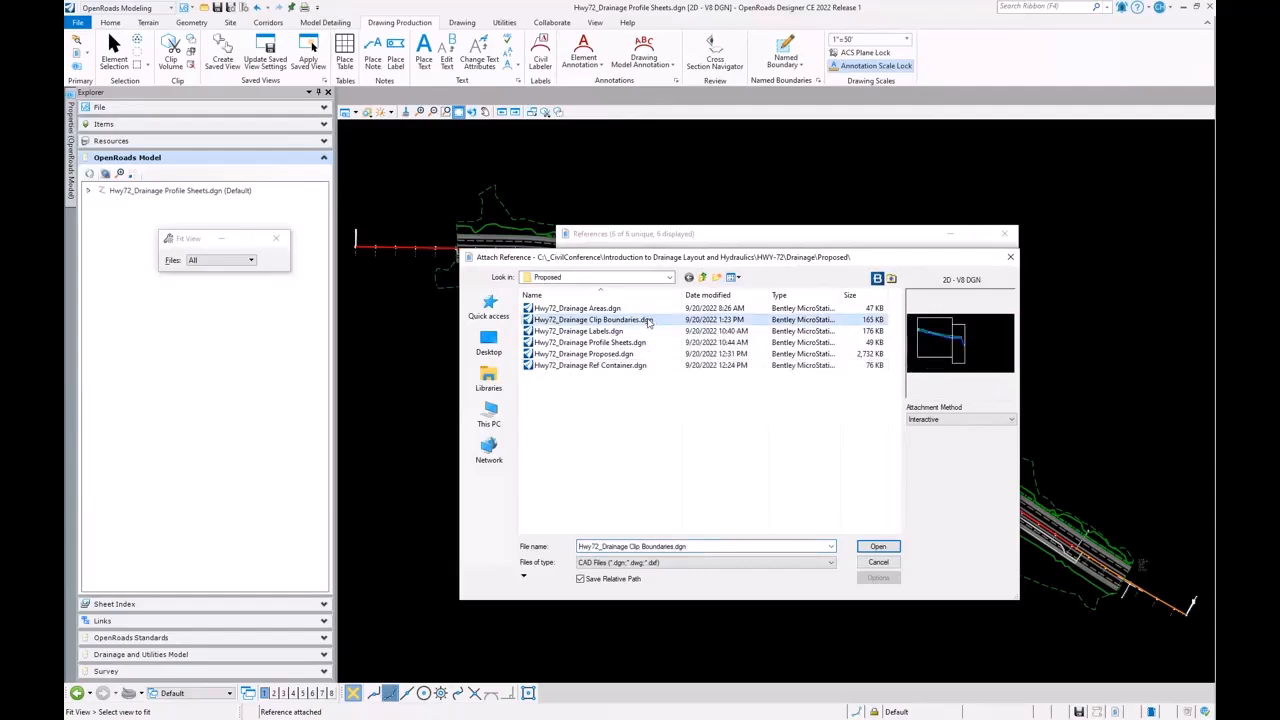
double_click(649, 321)
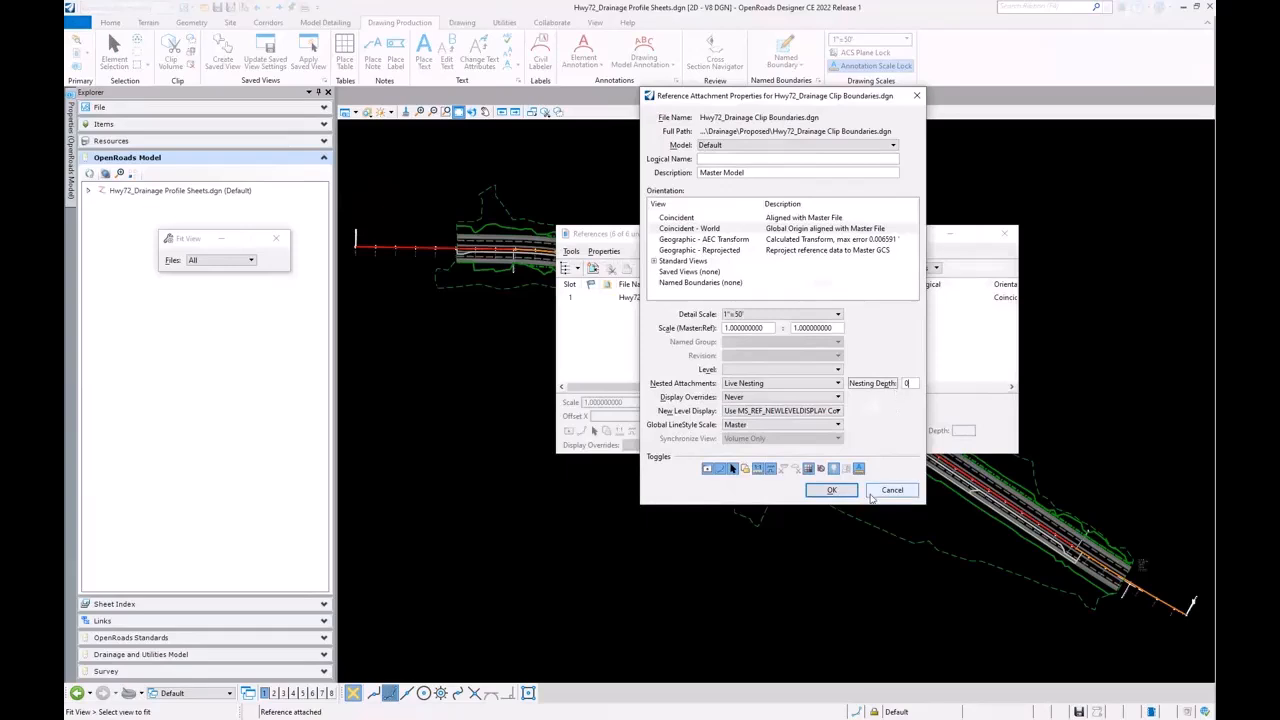
left_click(831, 489)
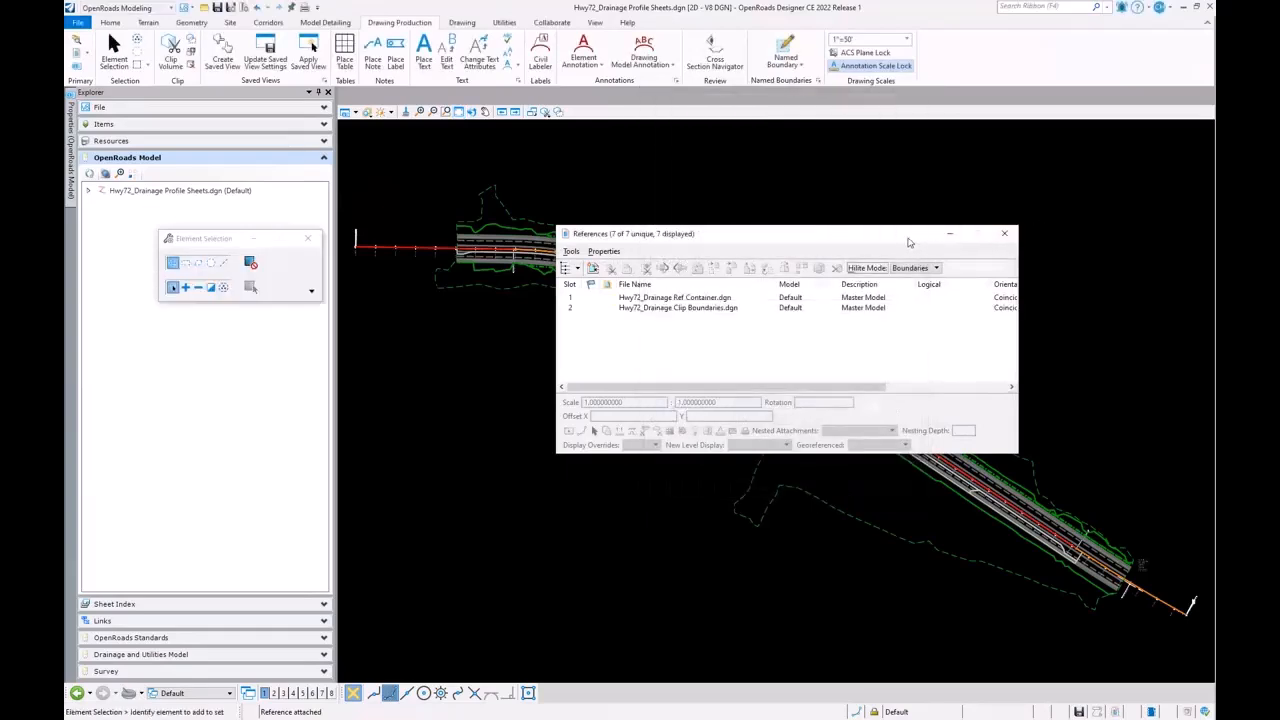
Close the references list and set the existing terrain as the active terrain model through its dashed boundary
left_click_drag(930, 236, 752, 375)
left_click(828, 372)
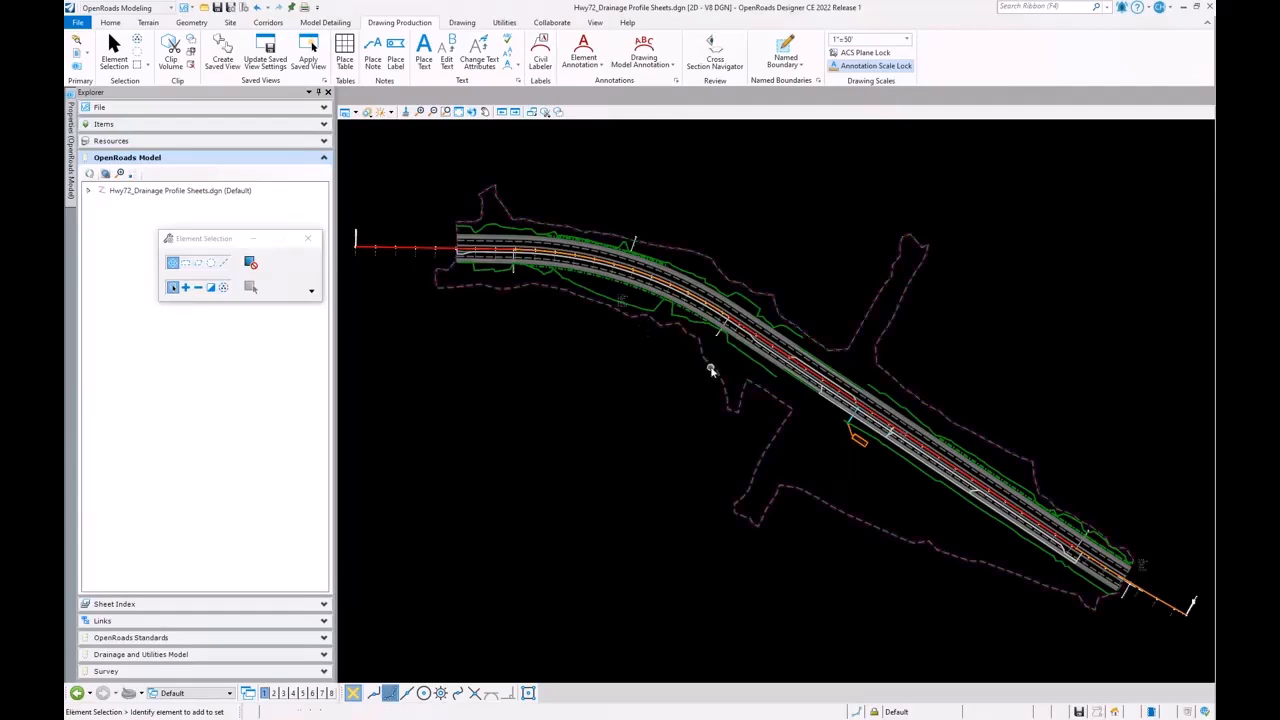
left_click(712, 371)
left_click(745, 362)
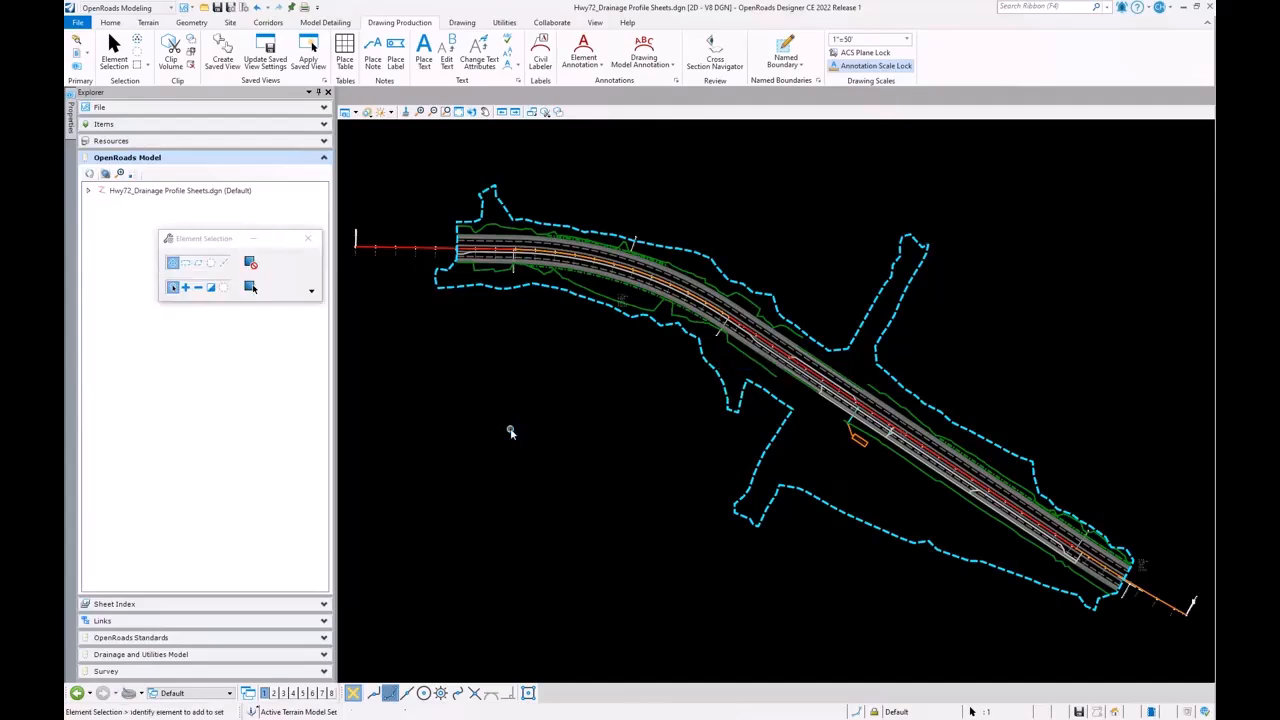
Open the profile model of the CB-5 to HW-Out run from Hwy72_Drainage Proposed.dgn in View 6 and attach all profile views
left_click(88, 190)
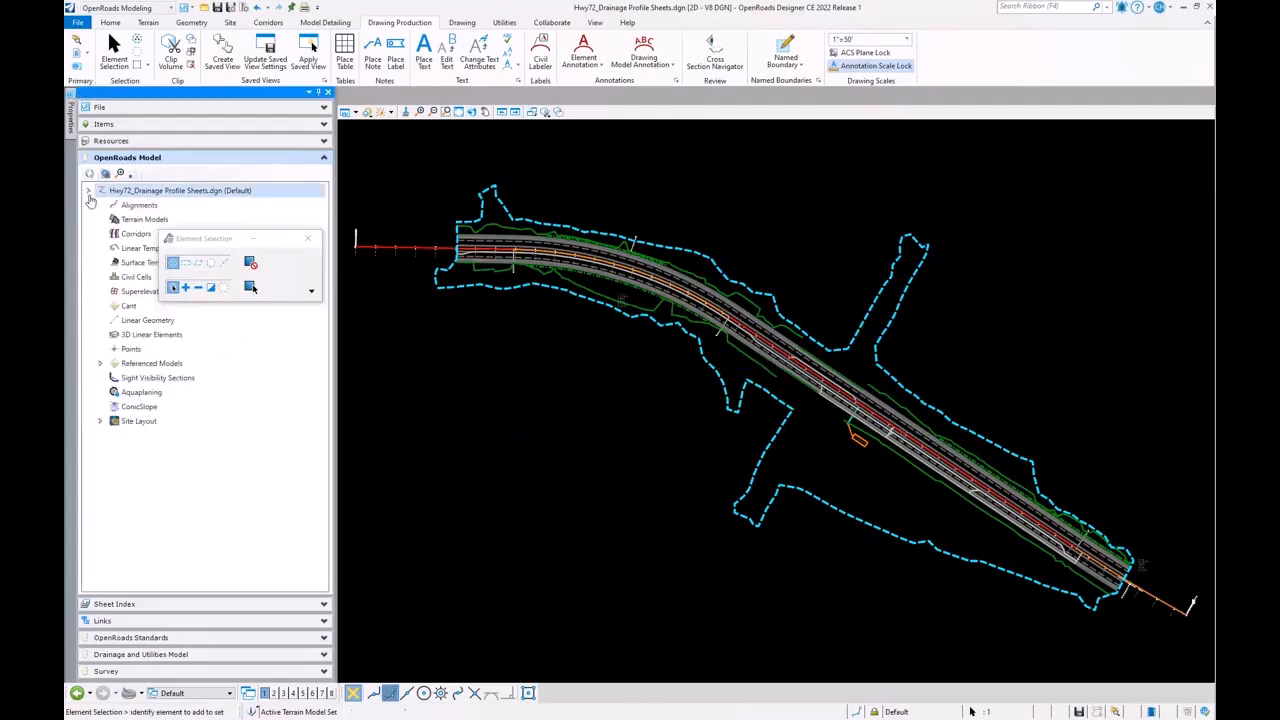
left_click(100, 363)
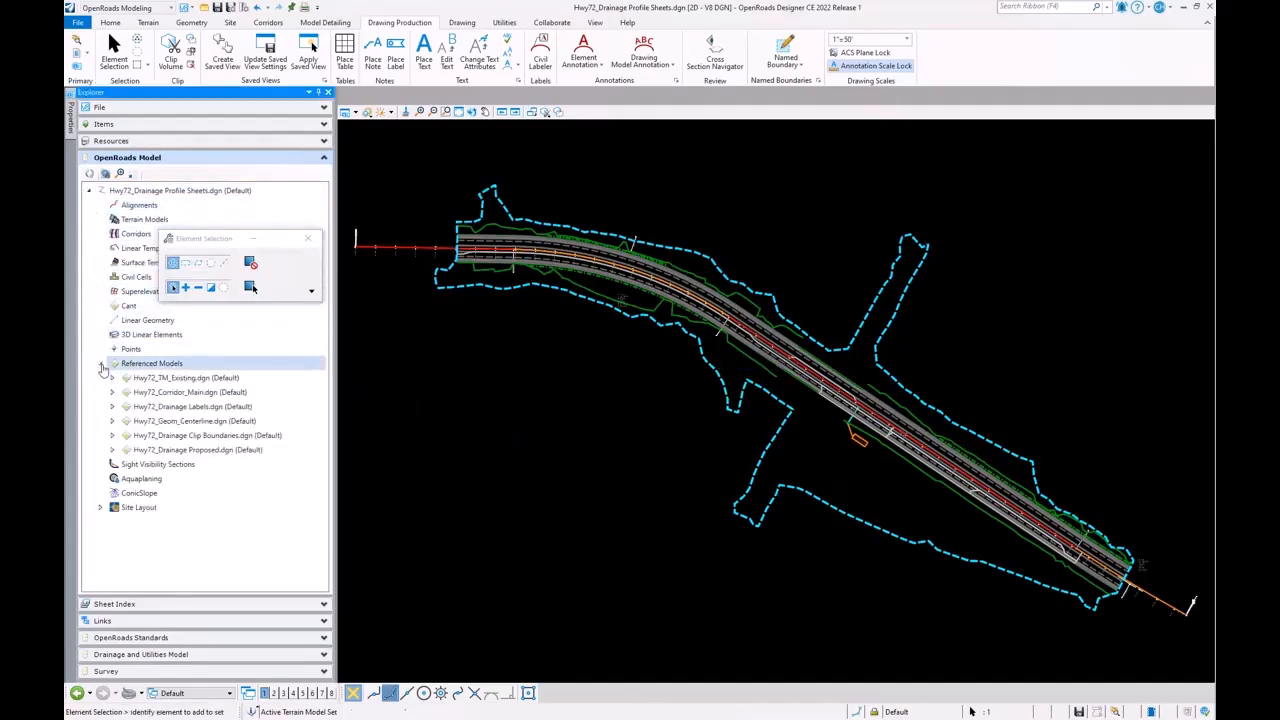
left_click(114, 451)
scroll(125, 455, "down", 3)
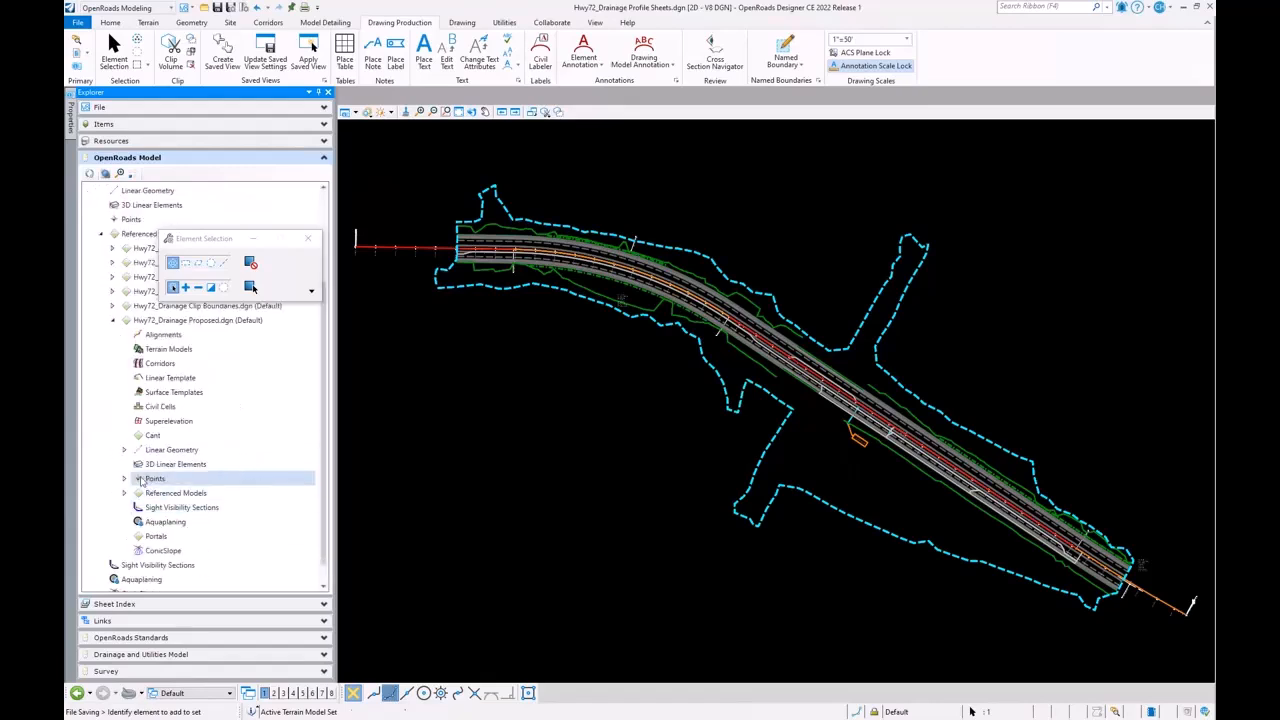
left_click(124, 450)
left_click(137, 464)
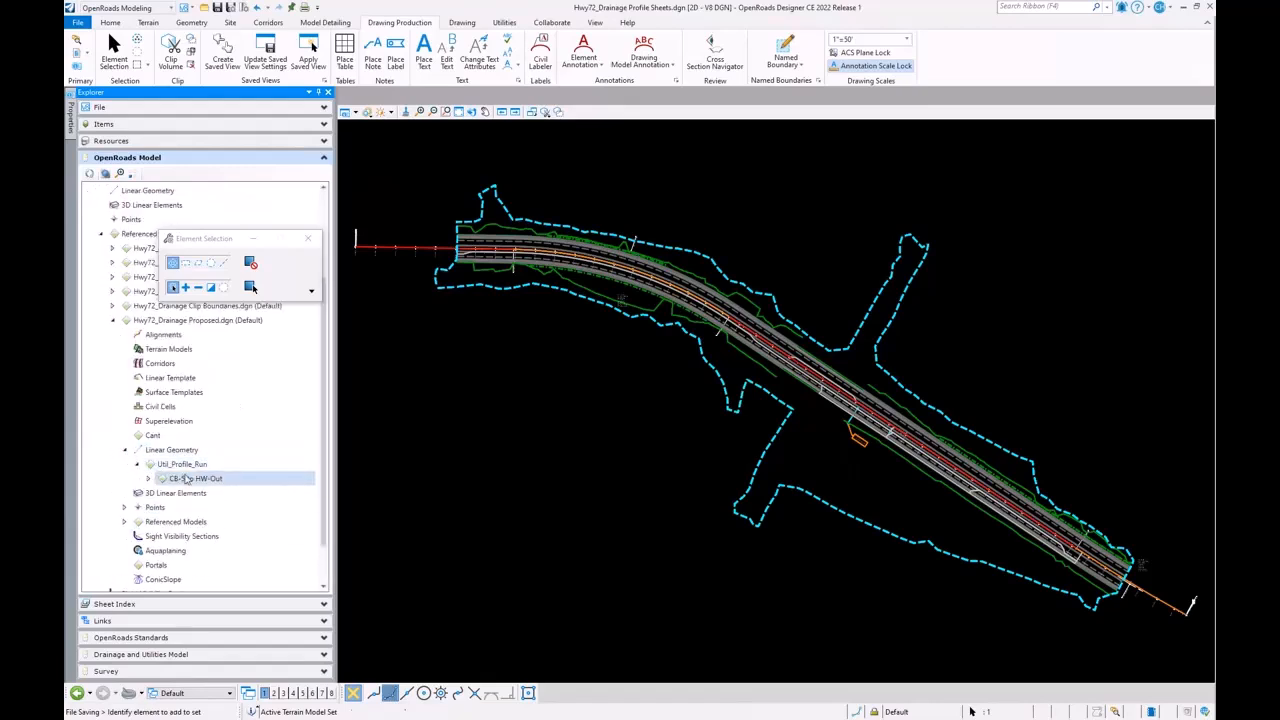
right_click(194, 479)
left_click(230, 512)
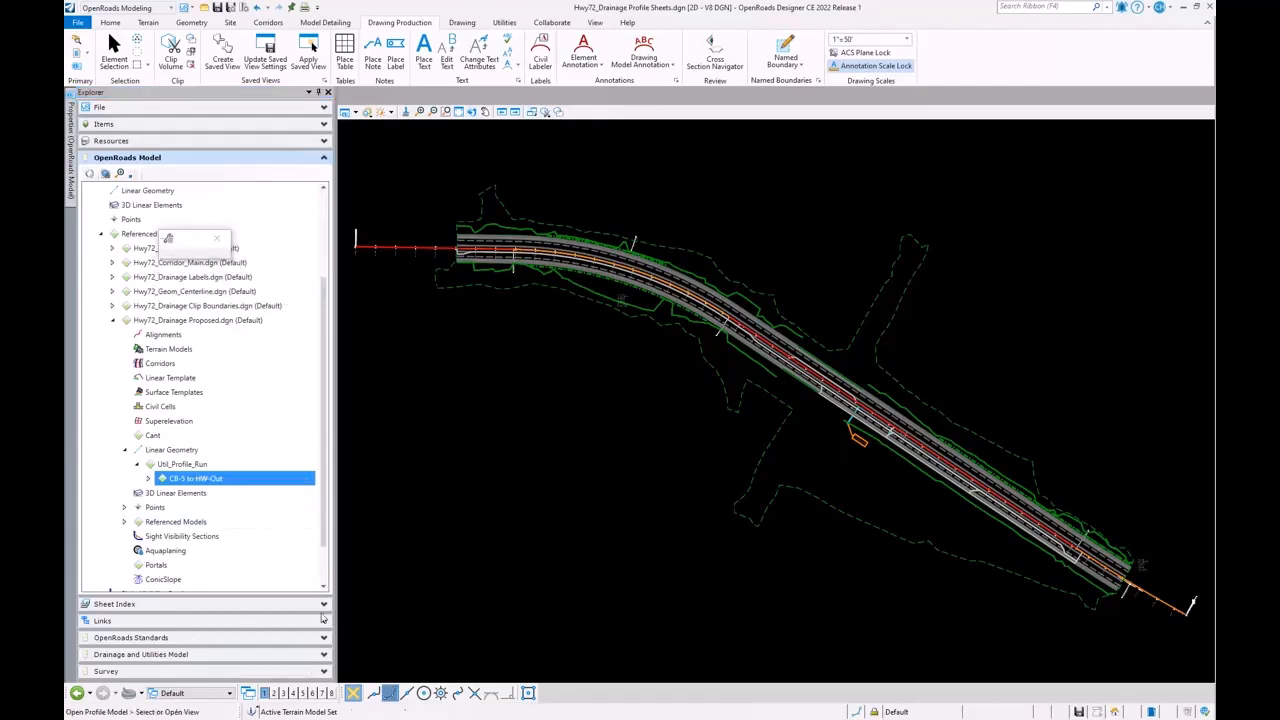
left_click(313, 694)
left_click(711, 434)
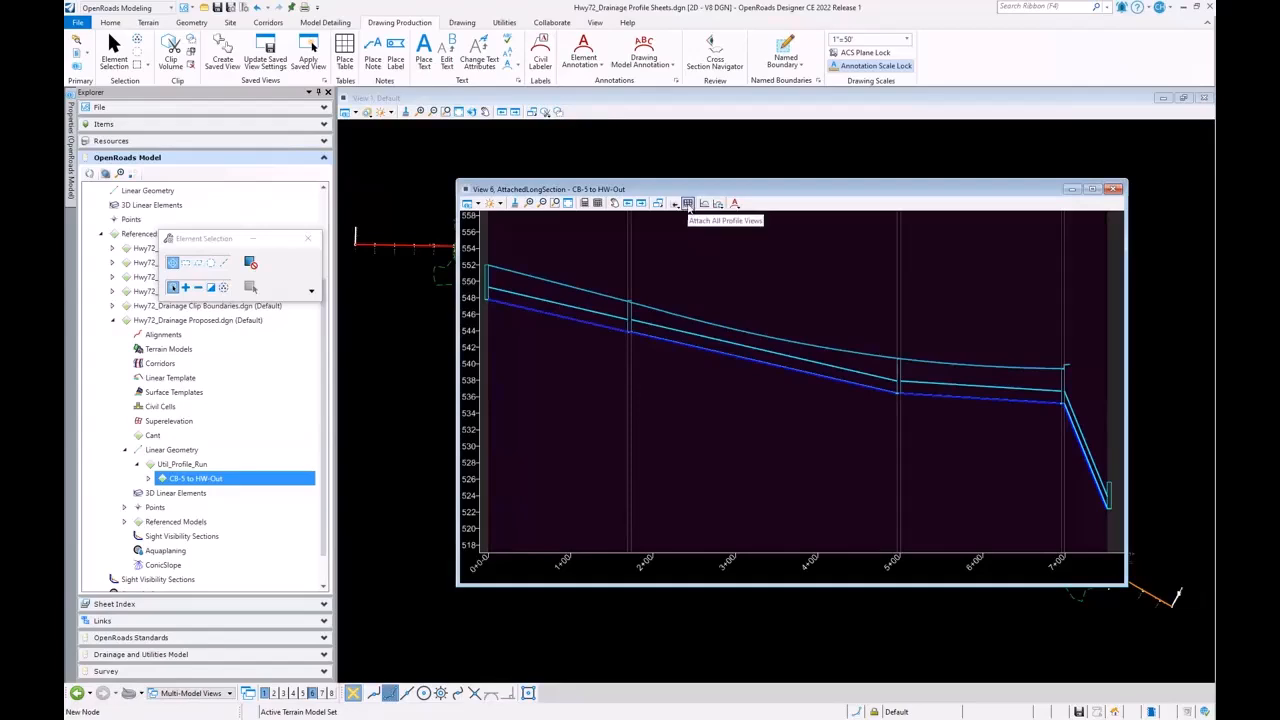
left_click(688, 203)
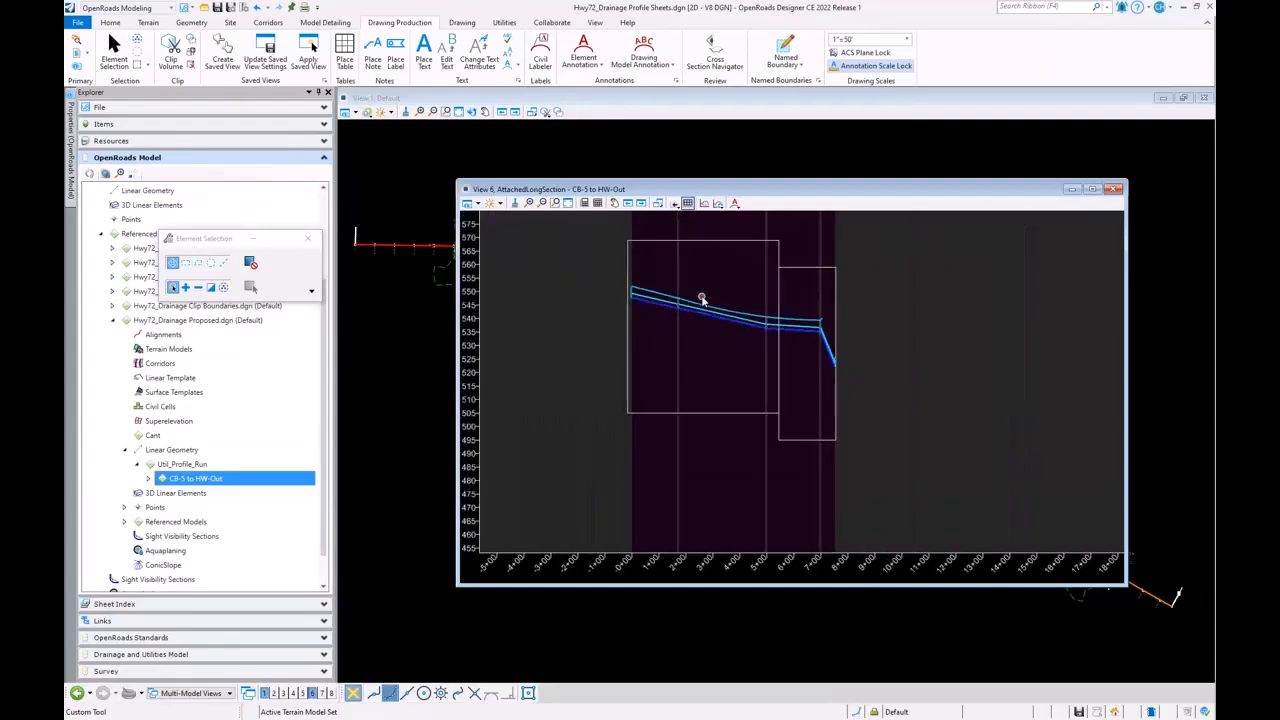
scroll(773, 333, "up", 2)
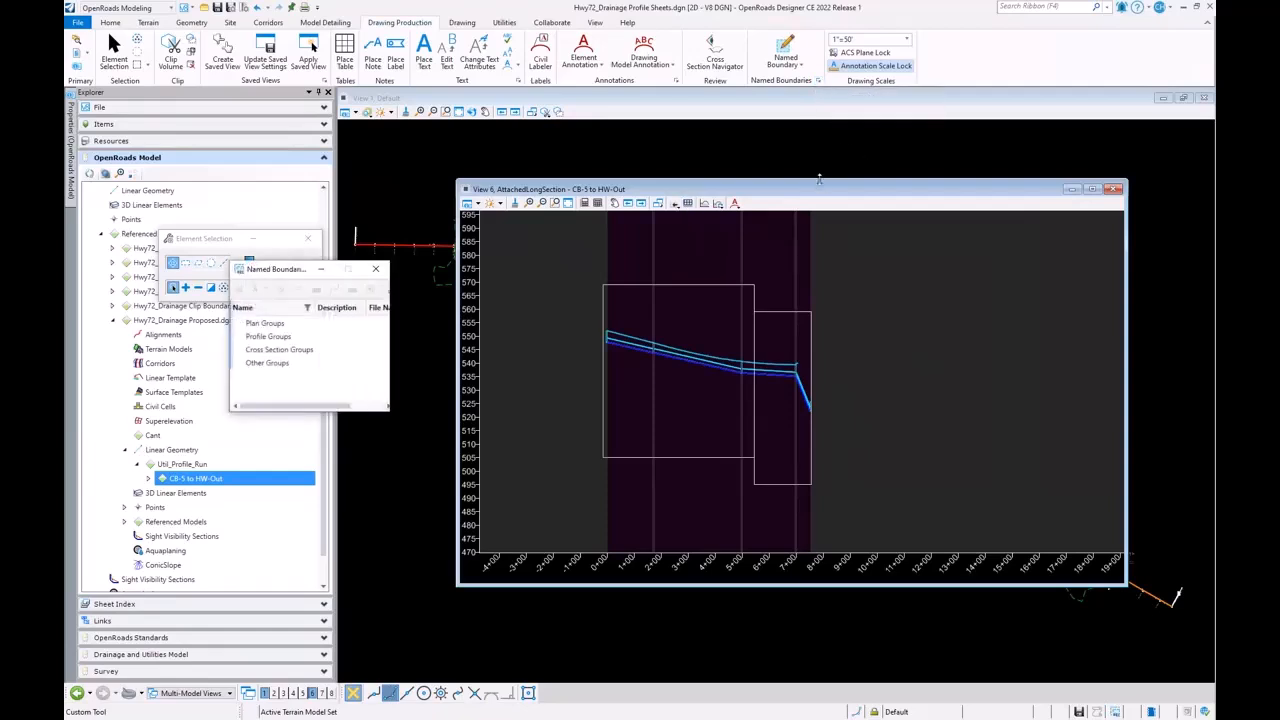
Open the named boundaries list and start creating a drawing from the CB-5 to HW-Out profile group
left_click(375, 269)
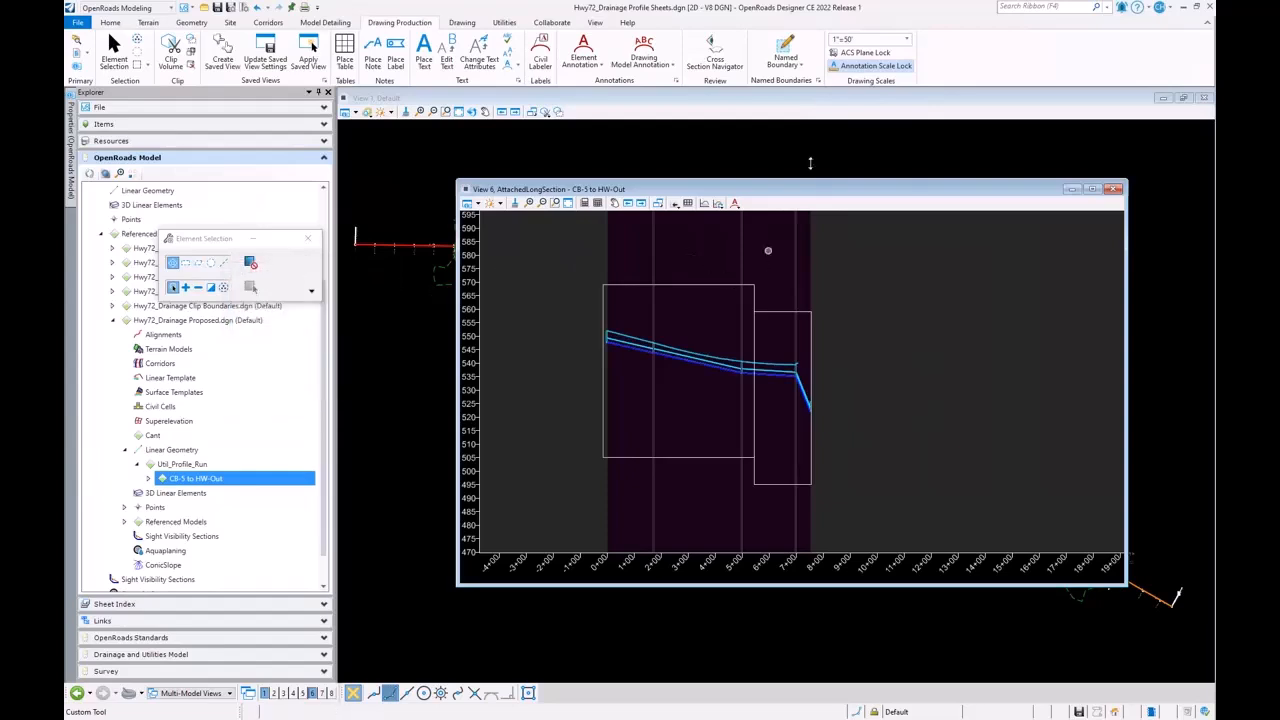
left_click(818, 82)
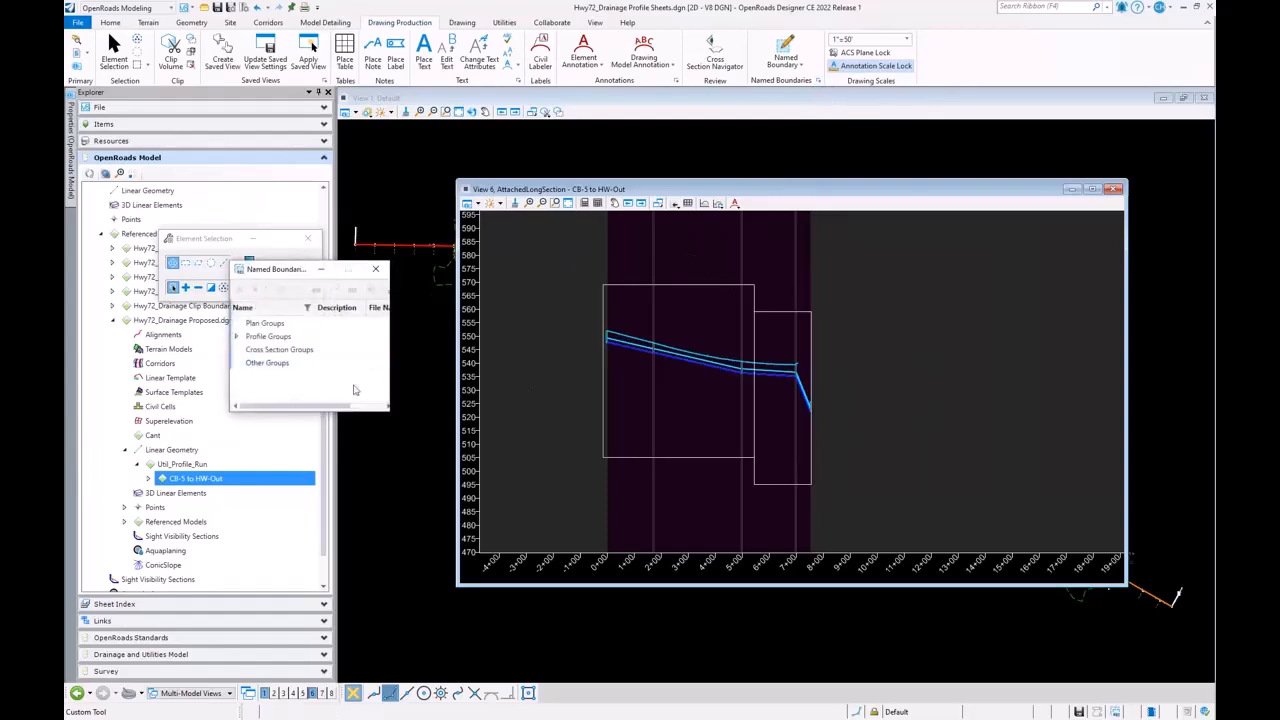
left_click_drag(388, 412, 667, 458)
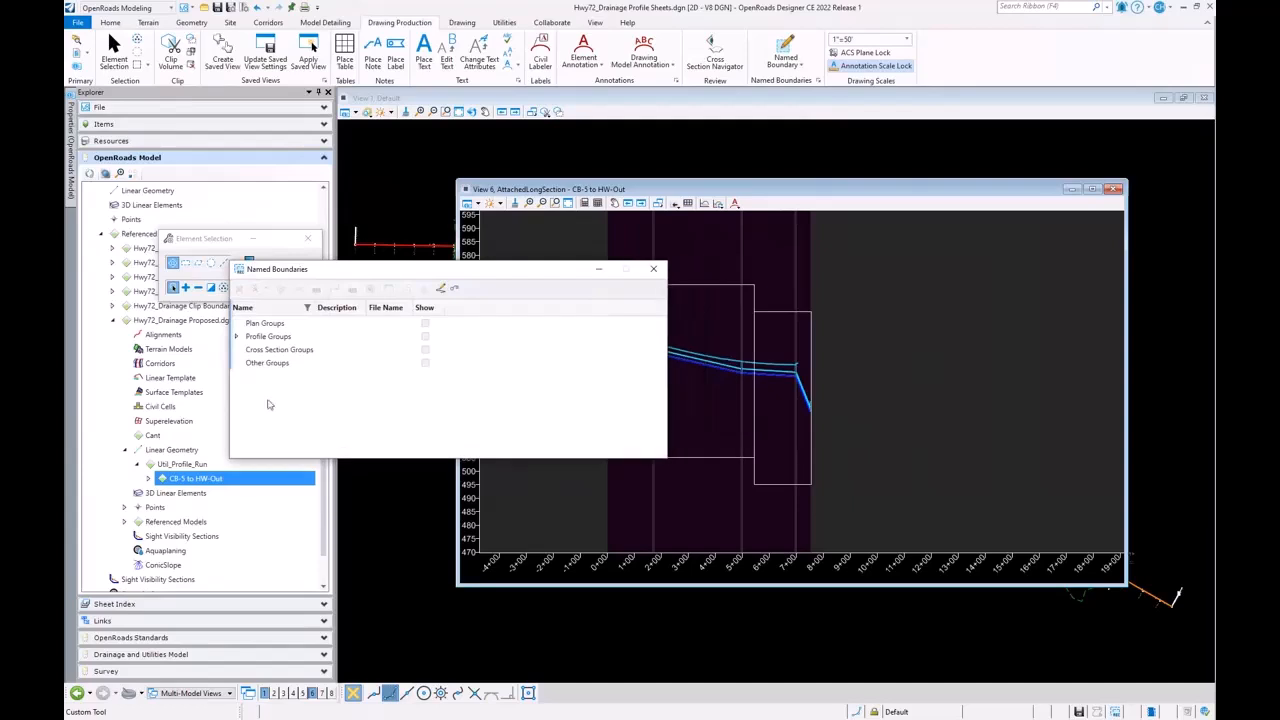
left_click(236, 336)
left_click(287, 350)
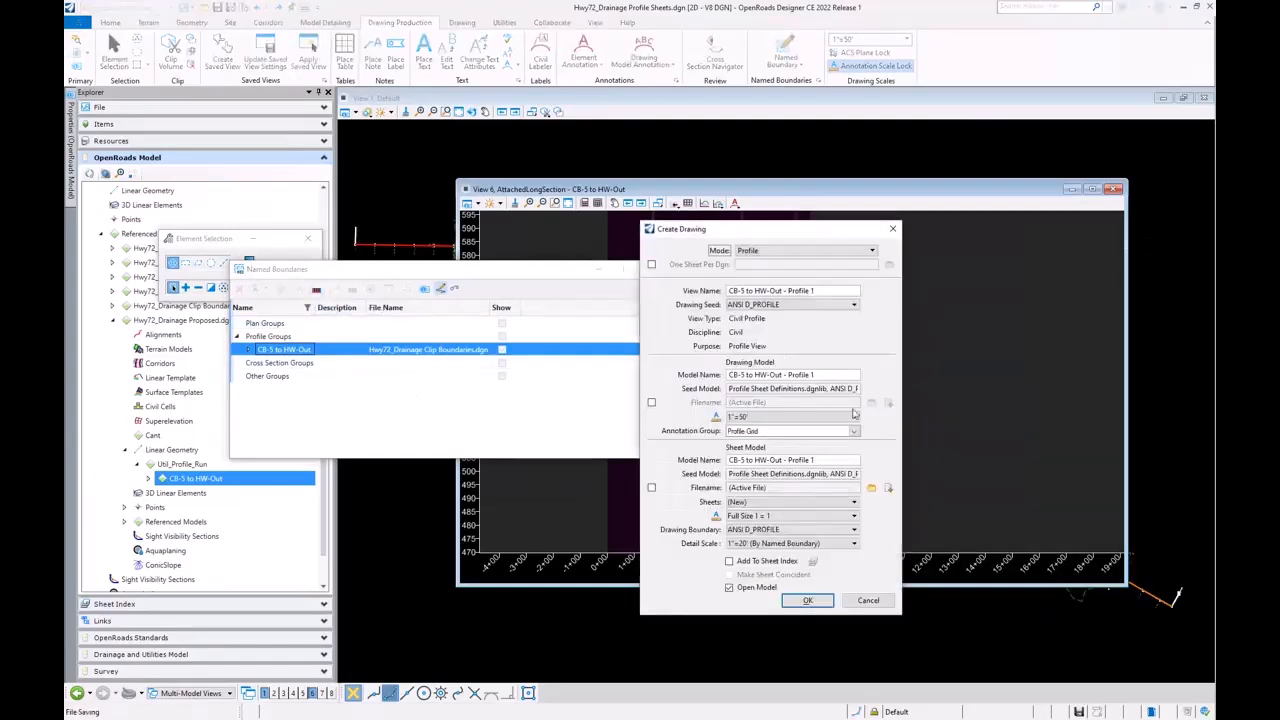
Set the drawing model's annotation scale to 1"=20', keep one sheet per DGN off, and create the profile drawings and sheets
left_click(841, 415)
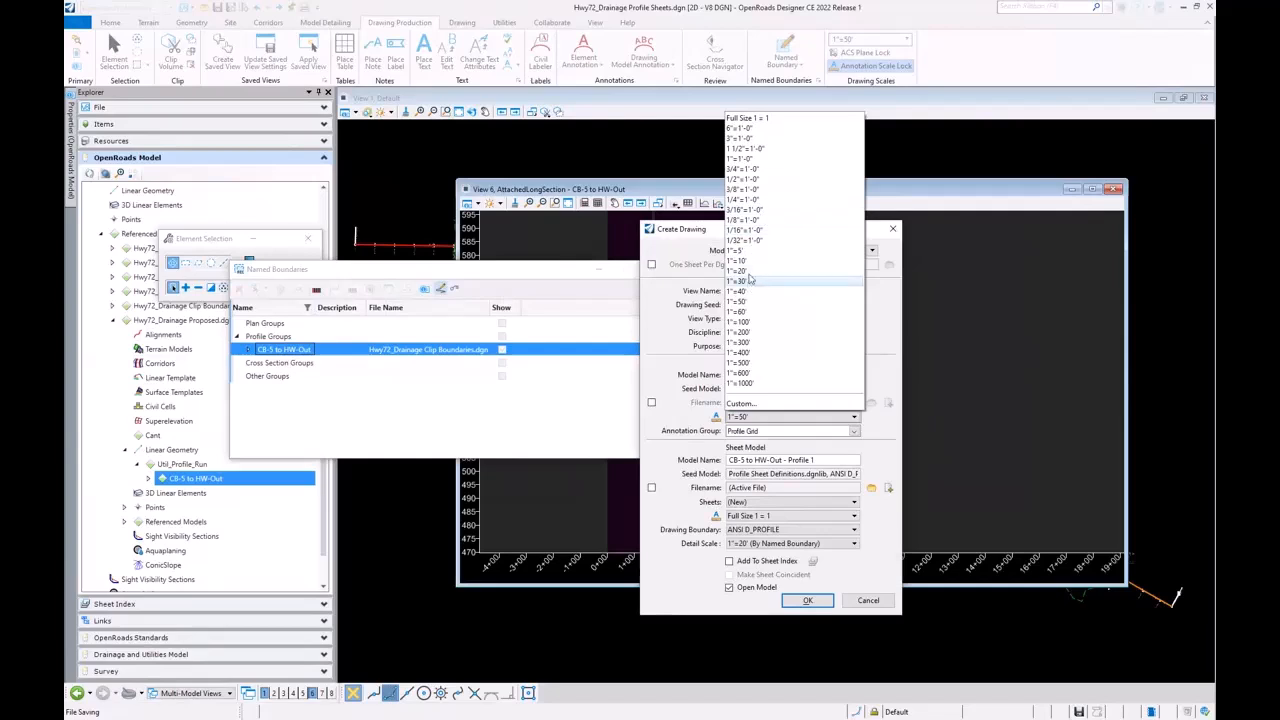
left_click(788, 278)
left_click_drag(766, 232, 658, 193)
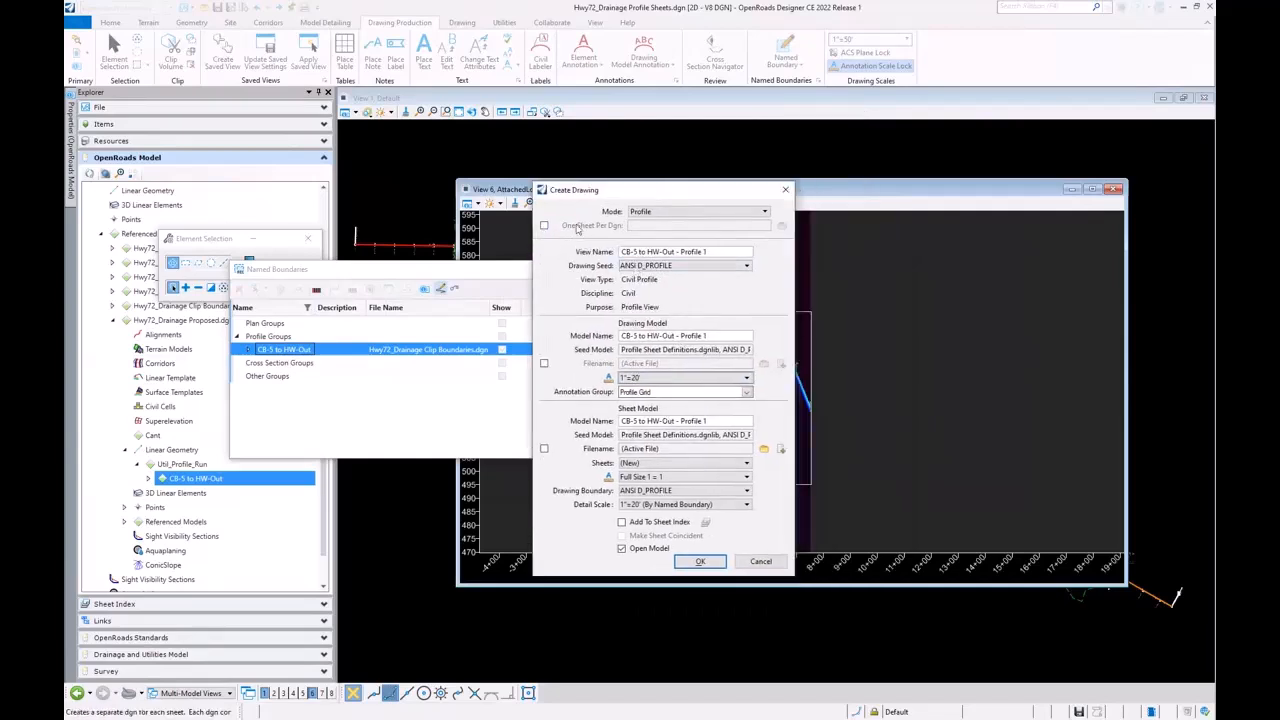
left_click(545, 226)
left_click(572, 230)
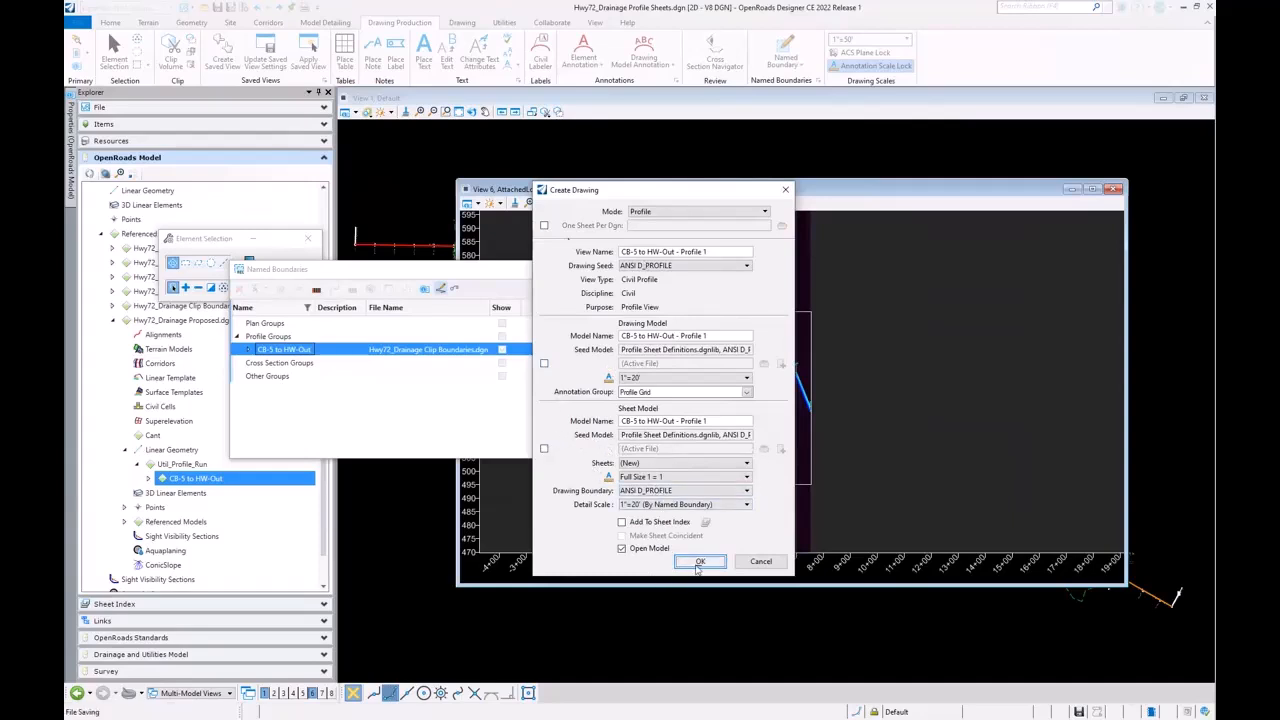
left_click(699, 562)
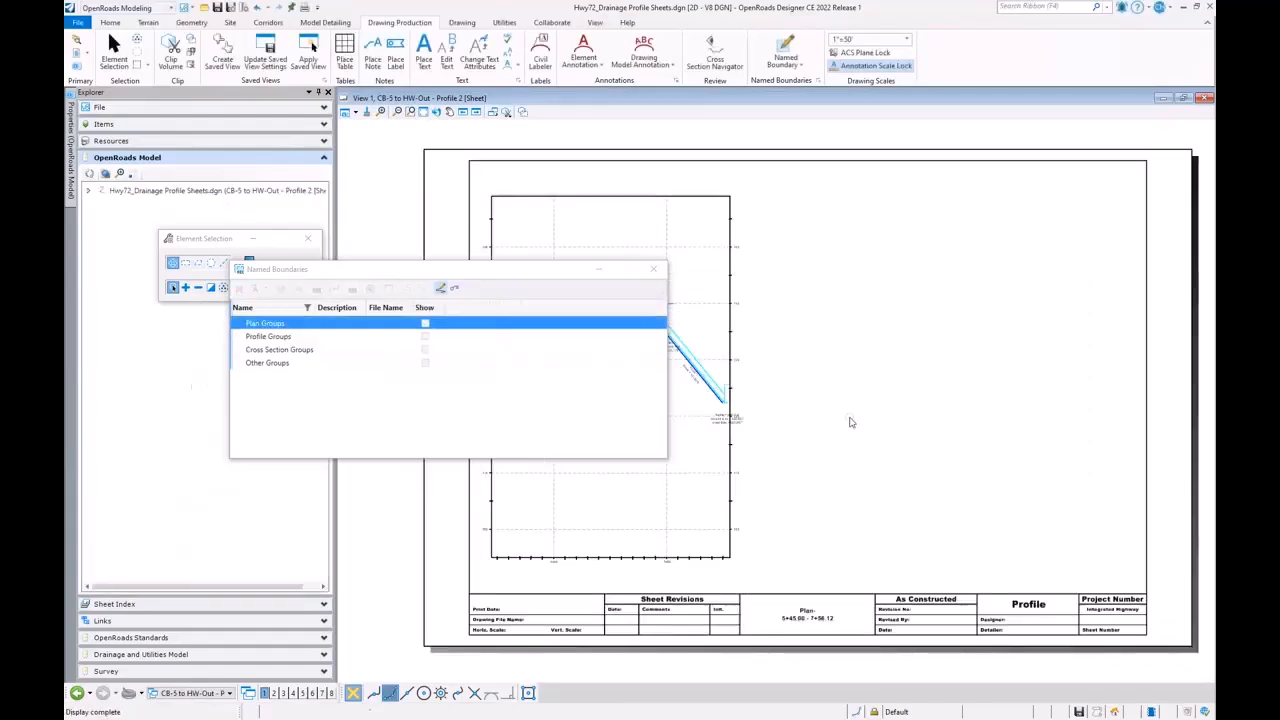
left_click(654, 269)
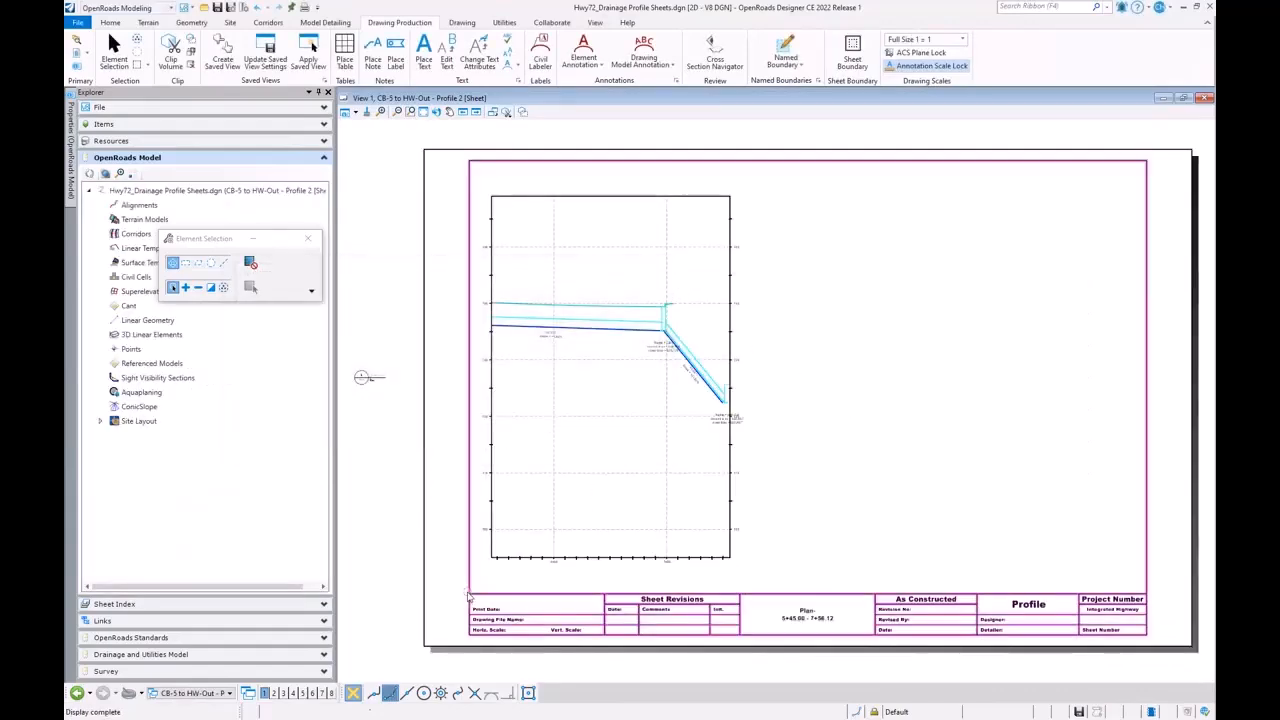
Switch to the CB-5 to HW-Out - Profile 1 sheet model and examine its profile and annotations
left_click(194, 695)
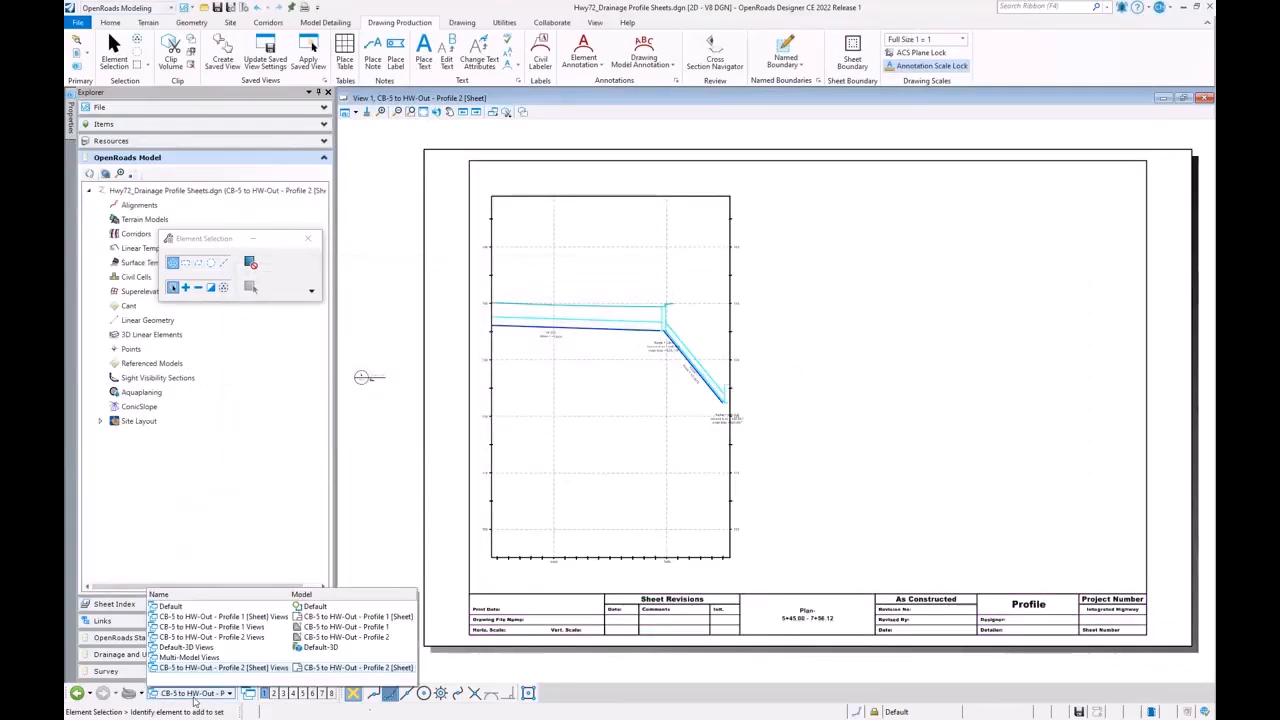
left_click(383, 670)
left_click(204, 694)
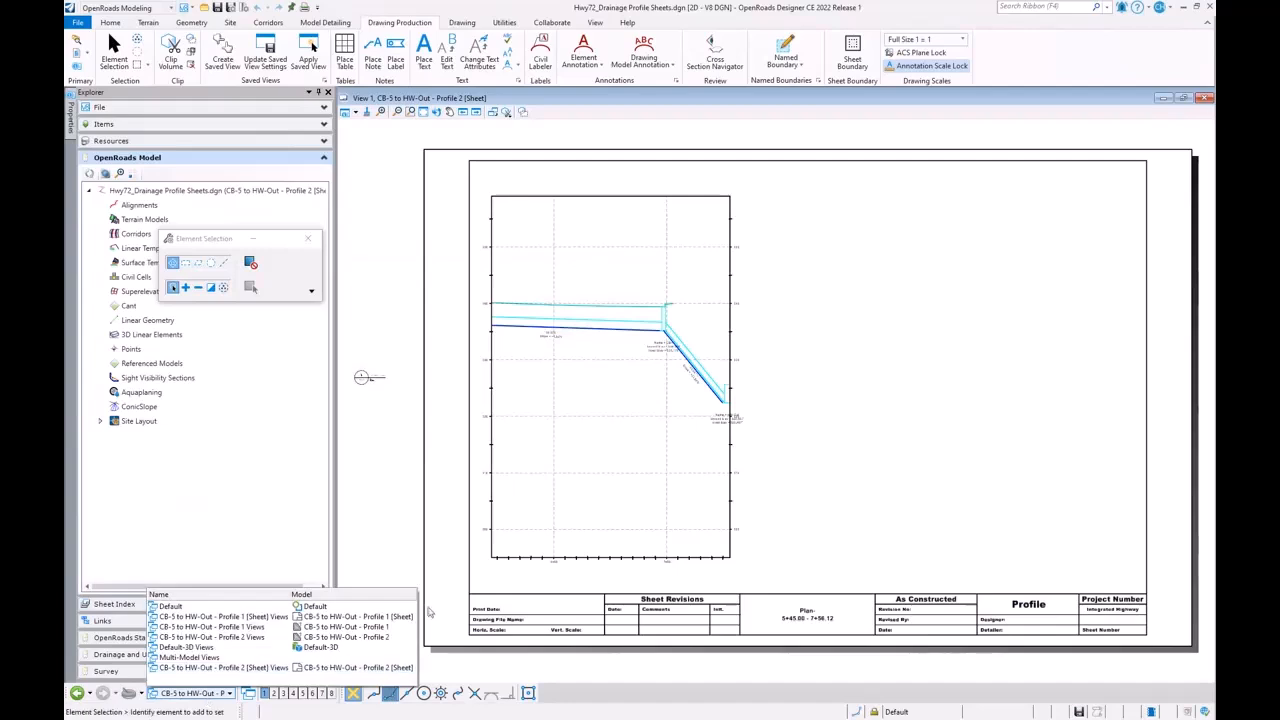
left_click(405, 616)
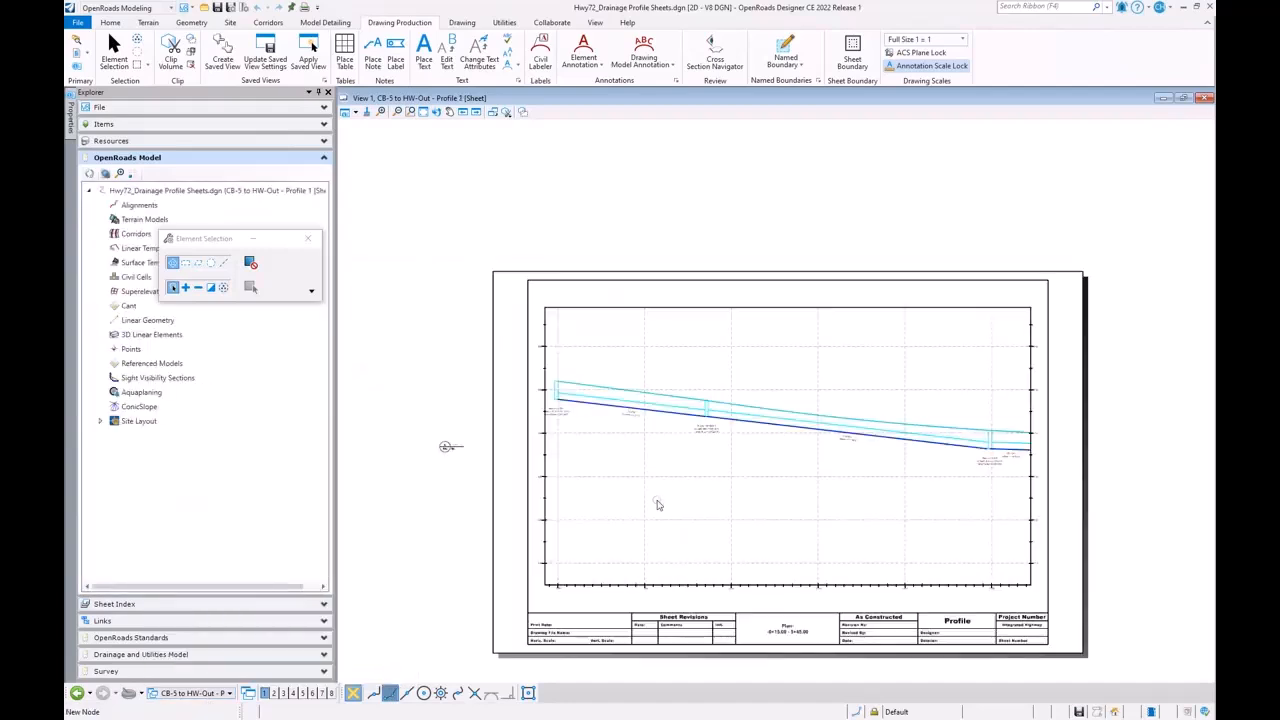
scroll(572, 408, "up", 2)
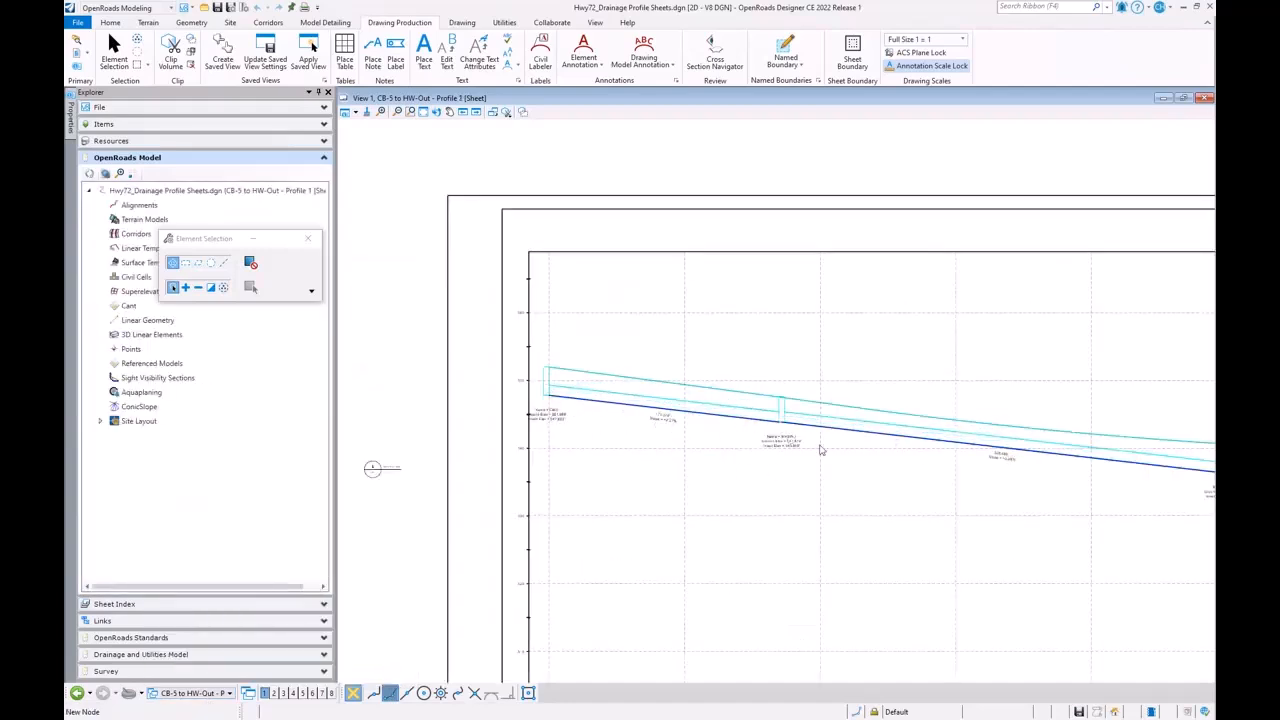
scroll(503, 334, "down", 2)
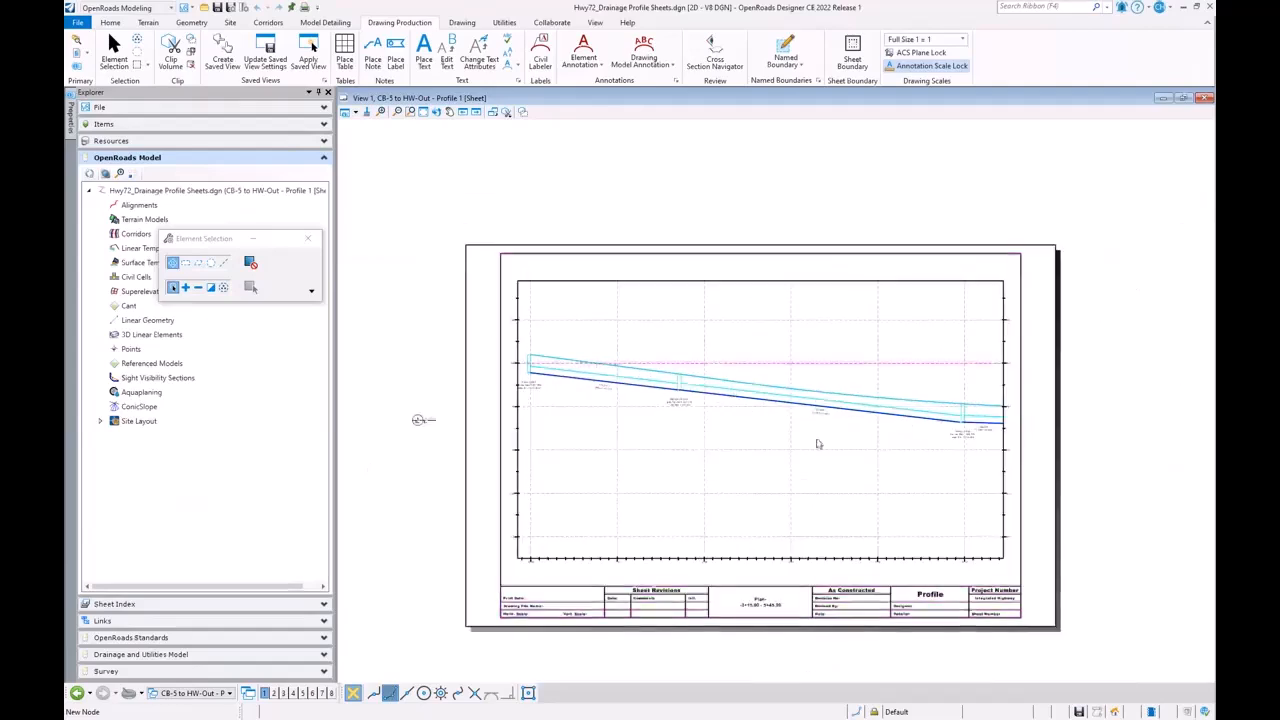
scroll(960, 466, "up", 2)
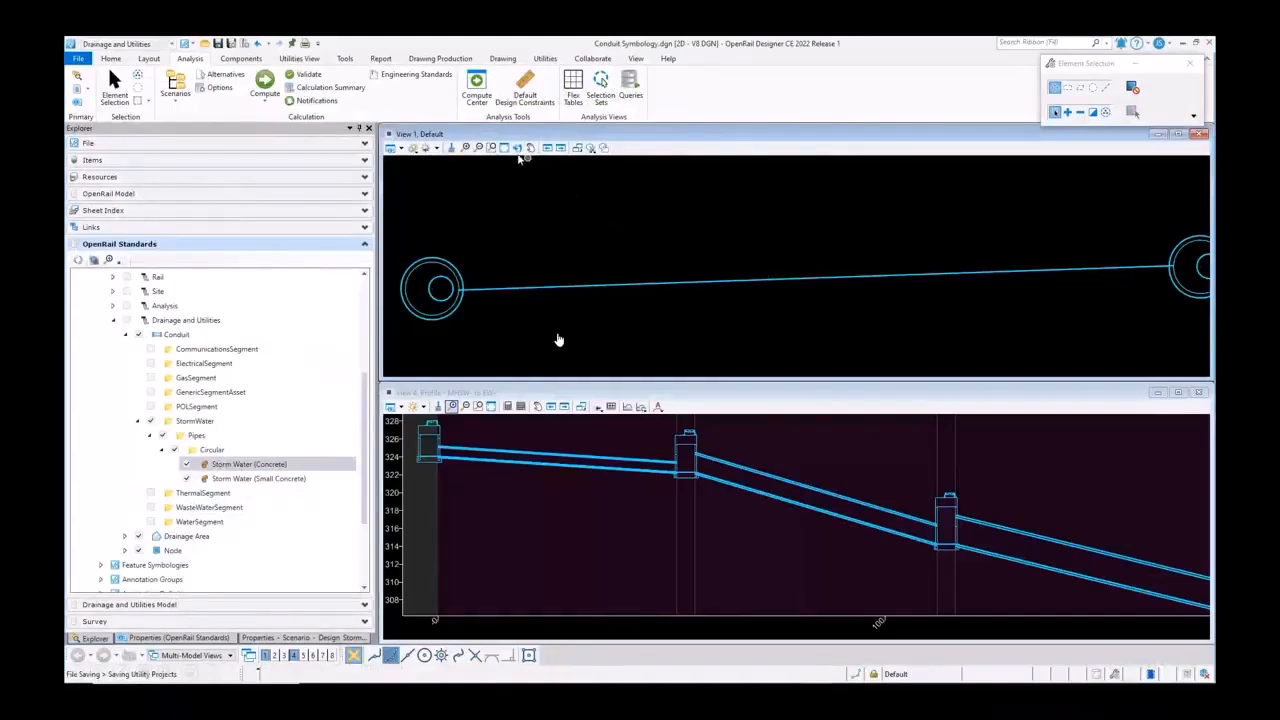
In OpenRail Designer, examine the conduits in Conduit Symbology.dgn and open the properties of the Storm Water (Concrete) feature definition
left_click(507, 148)
scroll(714, 251, "up", 3)
scroll(714, 251, "up", 3)
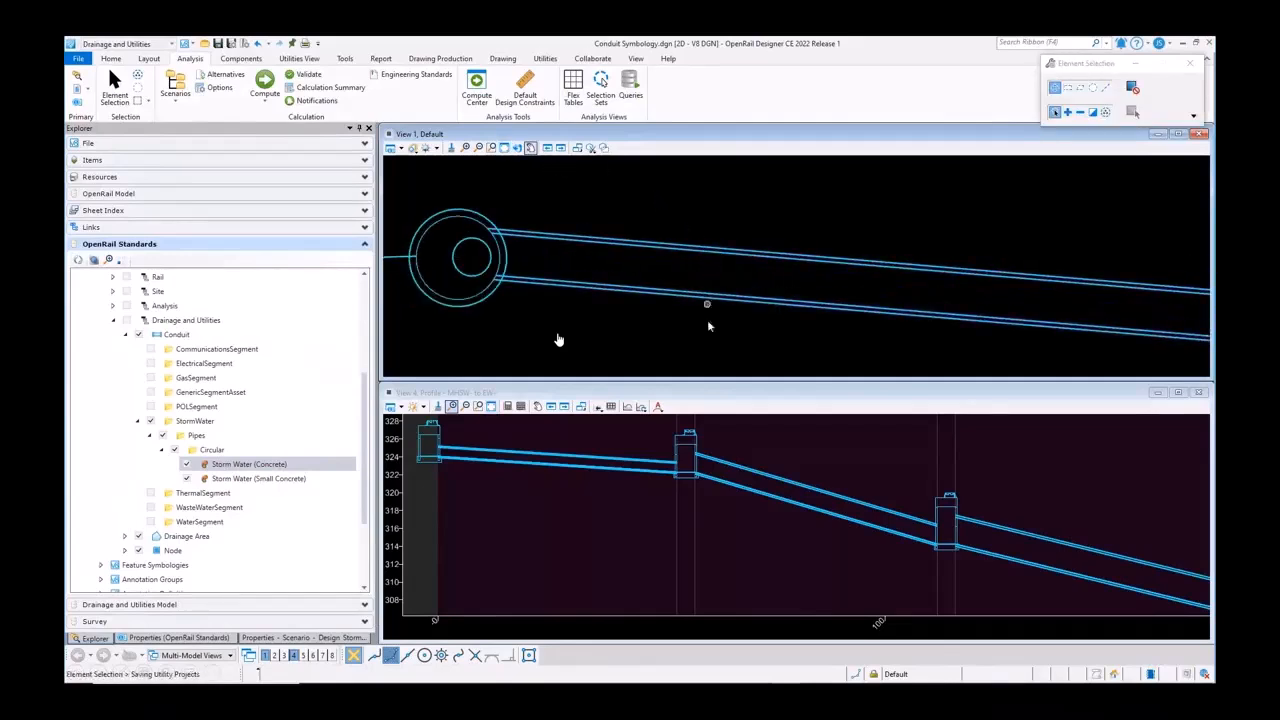
scroll(708, 322, "down", 5)
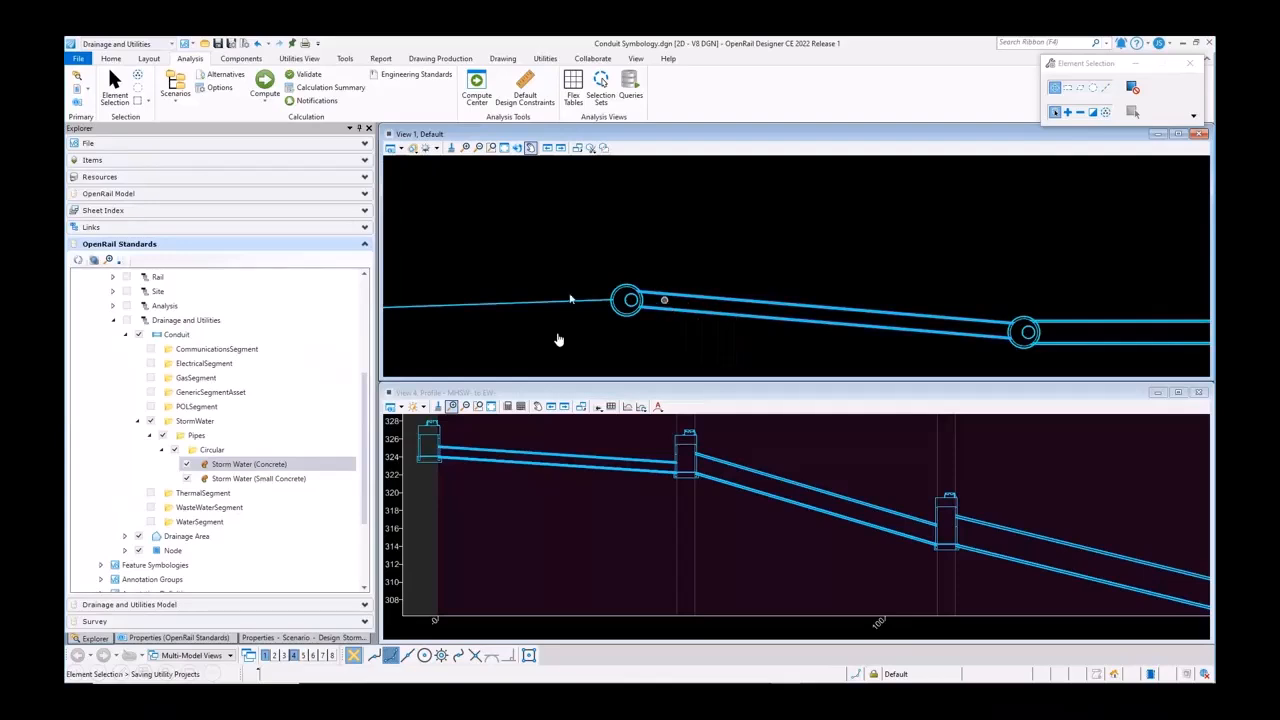
right_click(268, 470)
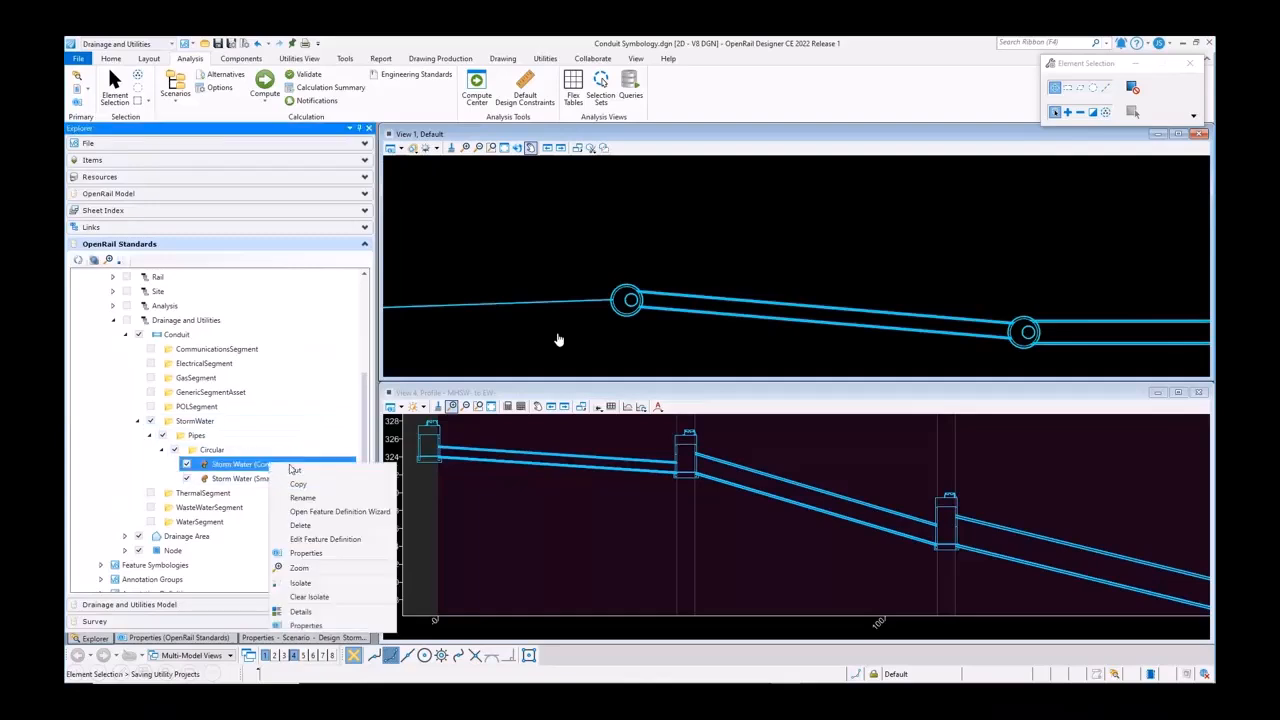
left_click(306, 556)
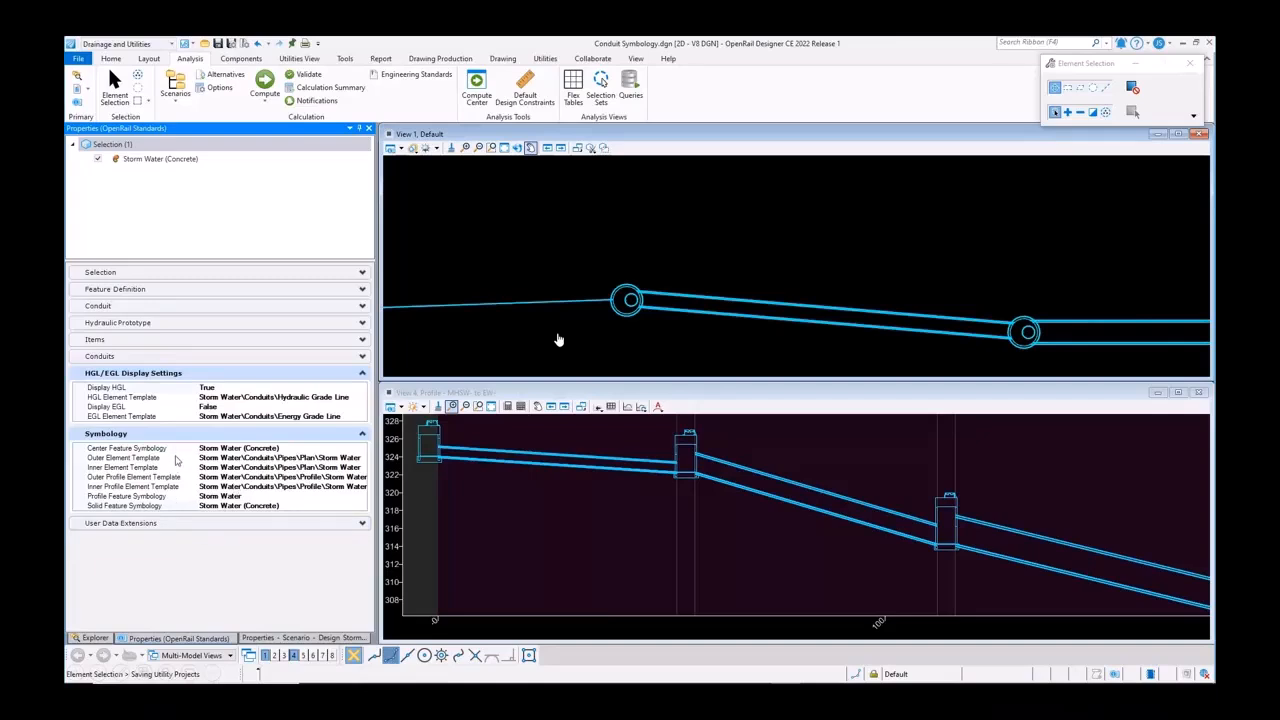
Examine the inner, outer and profile element templates of the Storm Water (Concrete) conduit definition, plus its HGL and EGL element templates
left_click(172, 459)
left_click(168, 468)
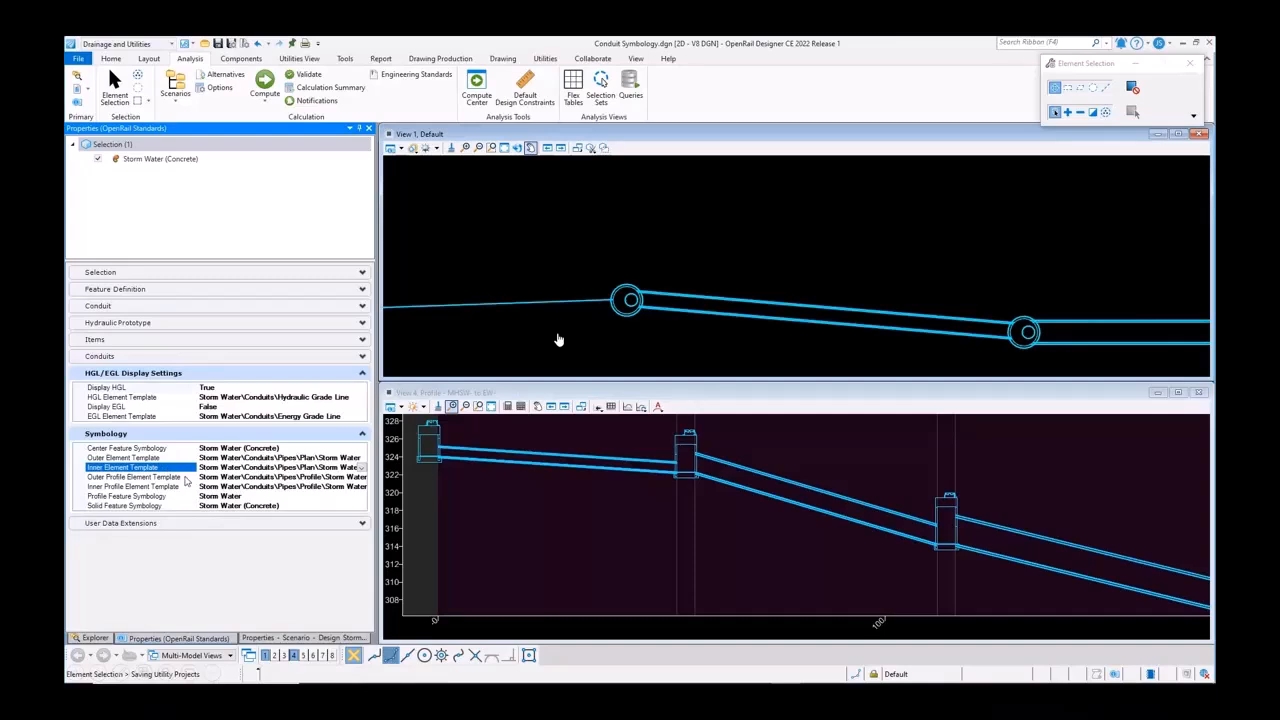
left_click(185, 477)
left_click(185, 487)
scroll(519, 487, "up", 4)
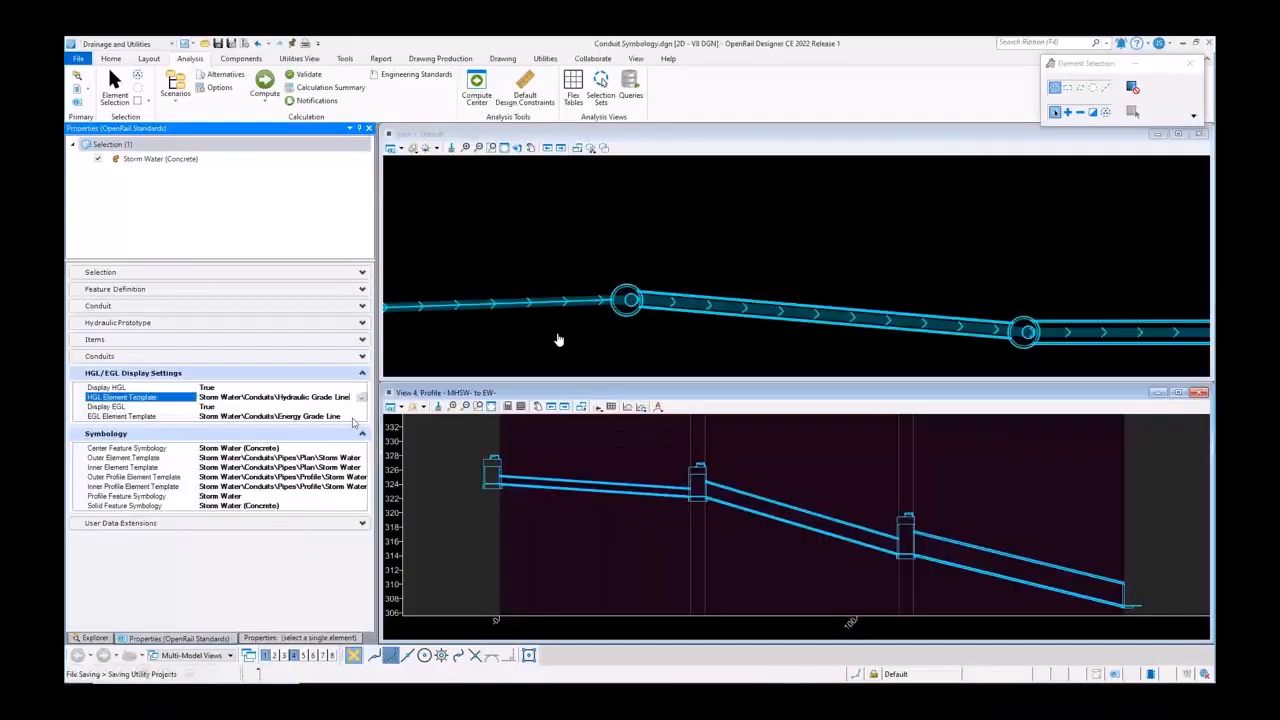
left_click(352, 417)
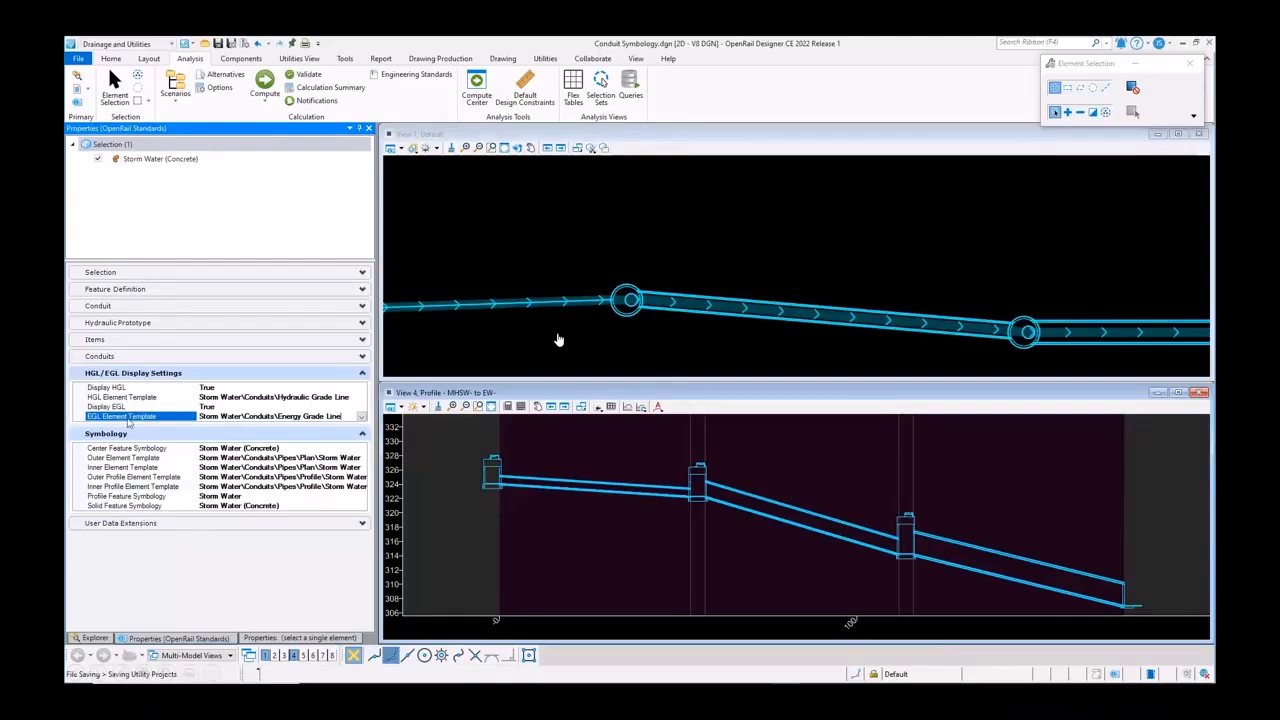
Display the HGL/EGL for the MHSW- to EW- profile run in the drainage and utilities model
left_click(95, 638)
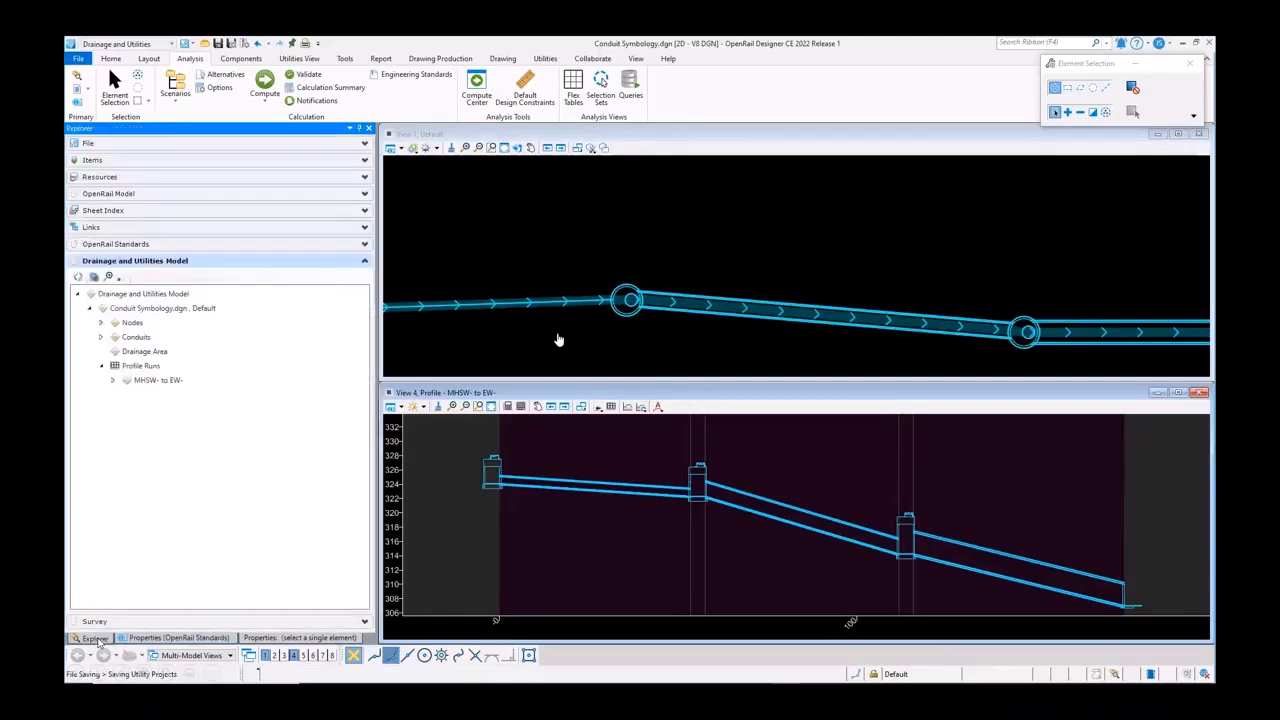
left_click(147, 382)
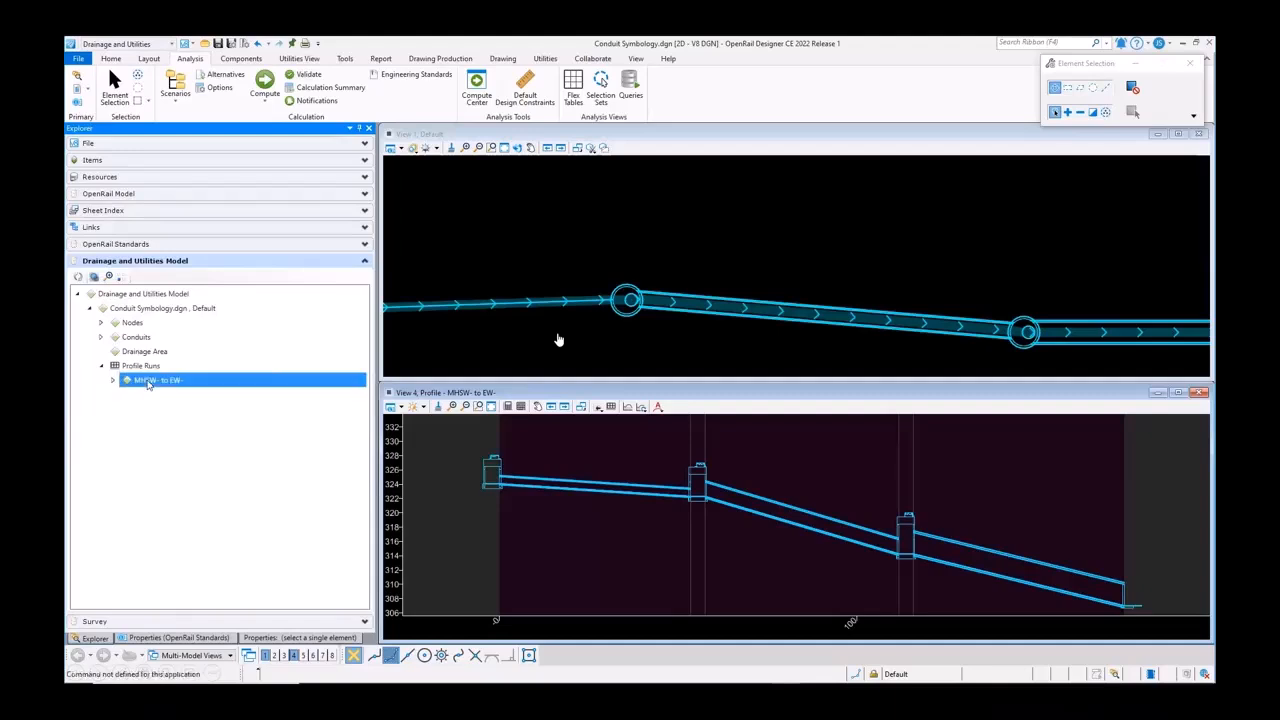
right_click(147, 381)
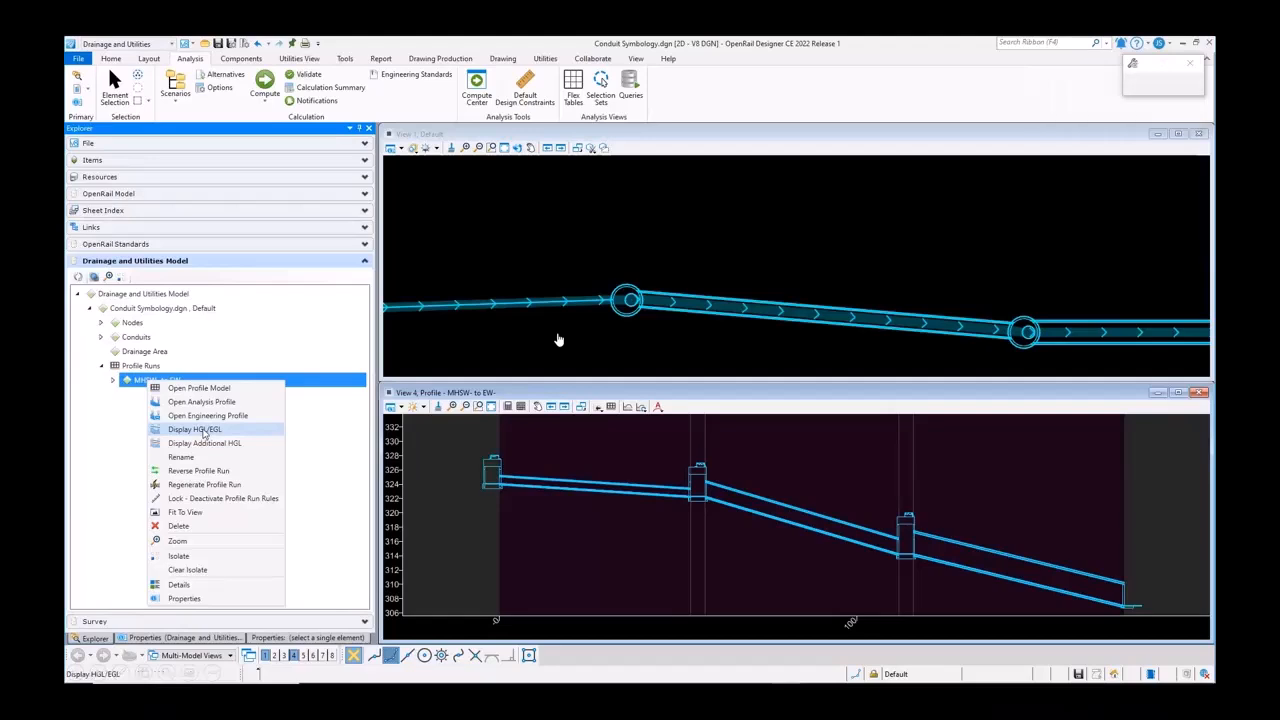
left_click(205, 430)
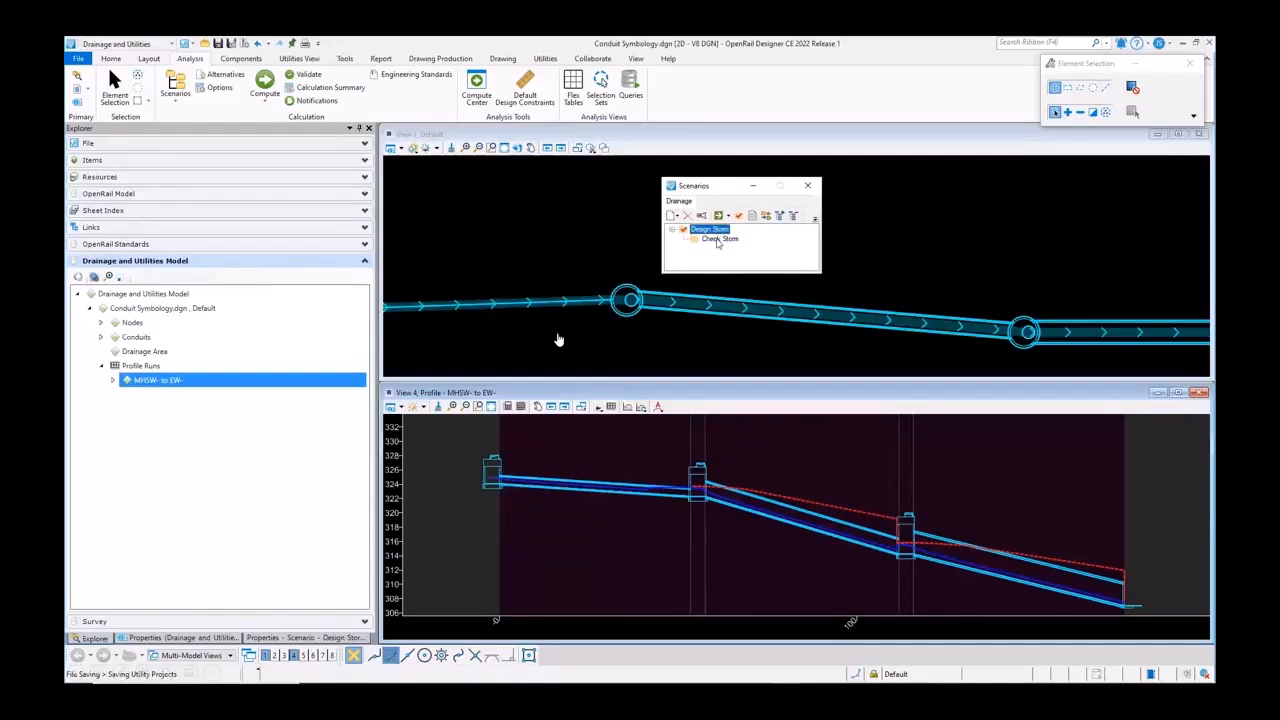
Display an additional HGL on the MHSW- to EW- profile run using the Check Storm scenario
right_click(179, 383)
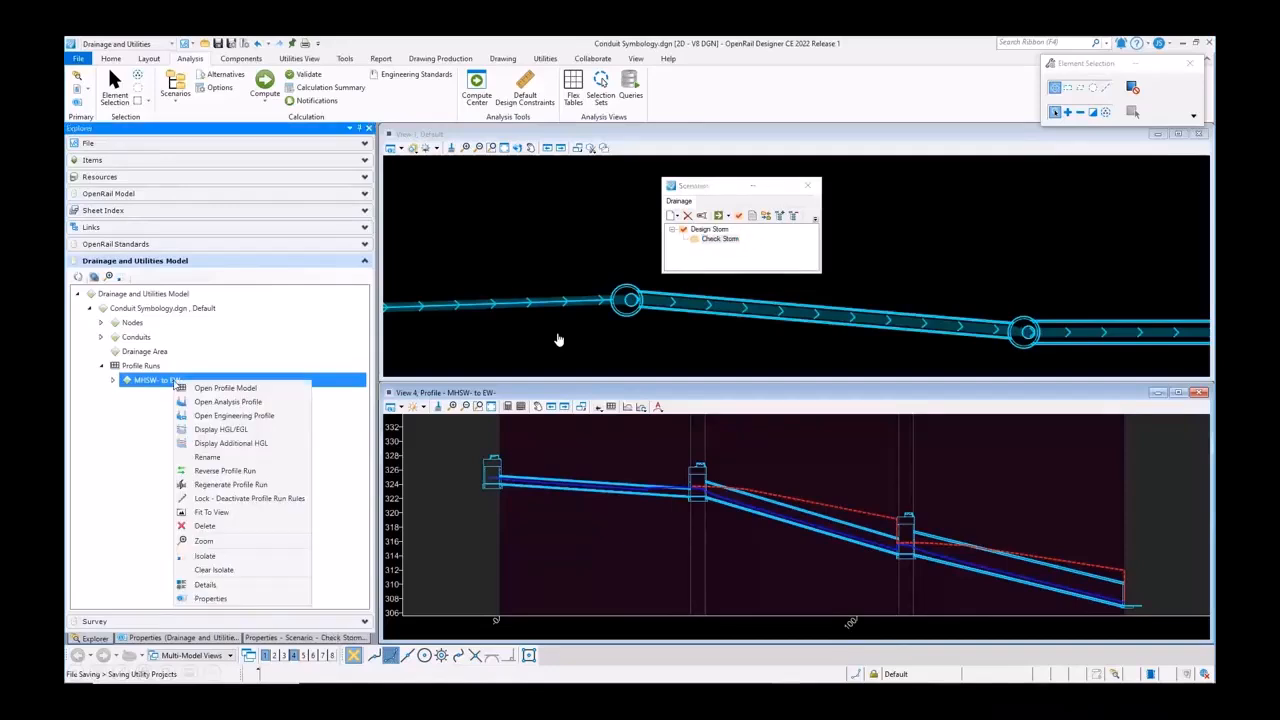
left_click(226, 445)
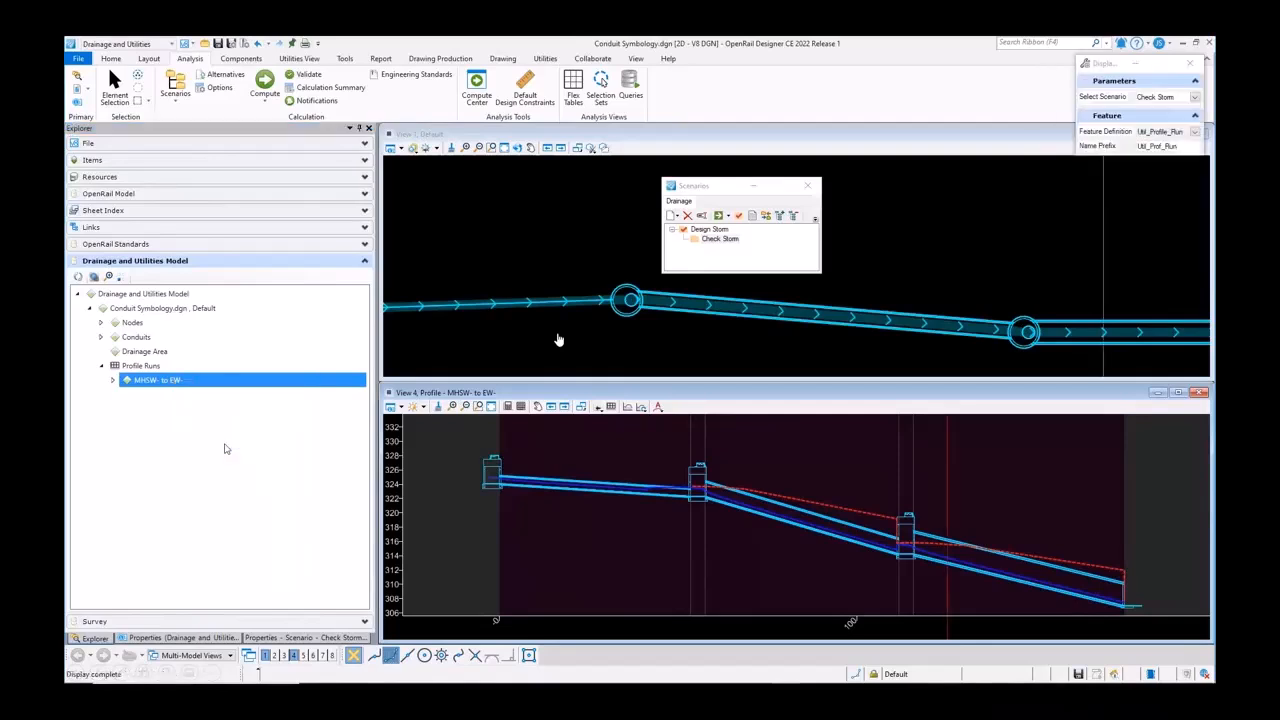
left_click_drag(1124, 70, 501, 209)
left_click(574, 237)
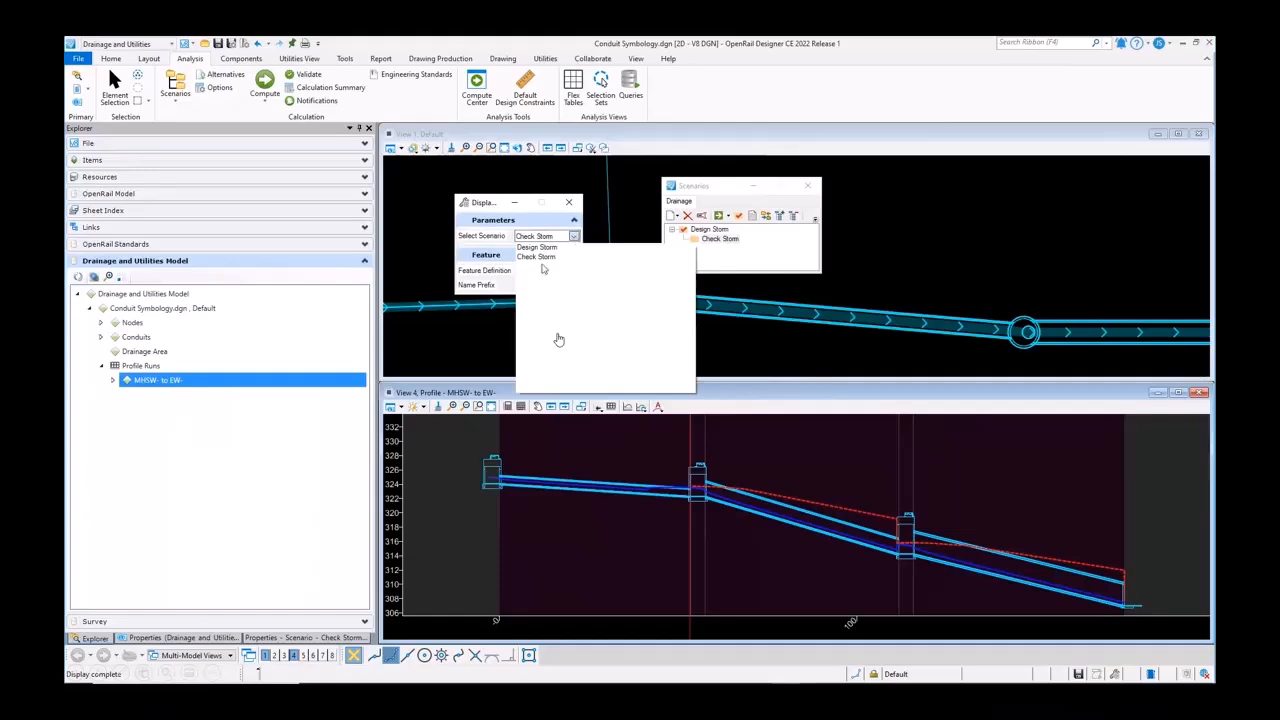
left_click(580, 262)
left_click(574, 271)
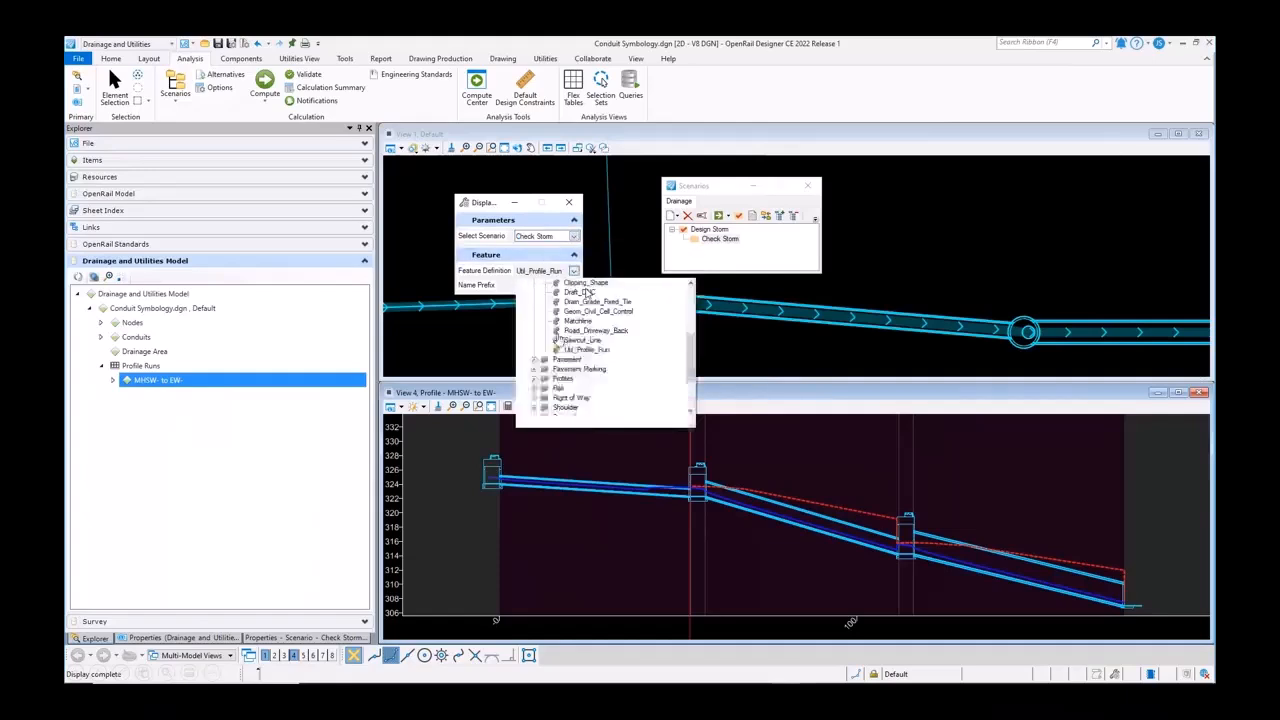
left_click(557, 340)
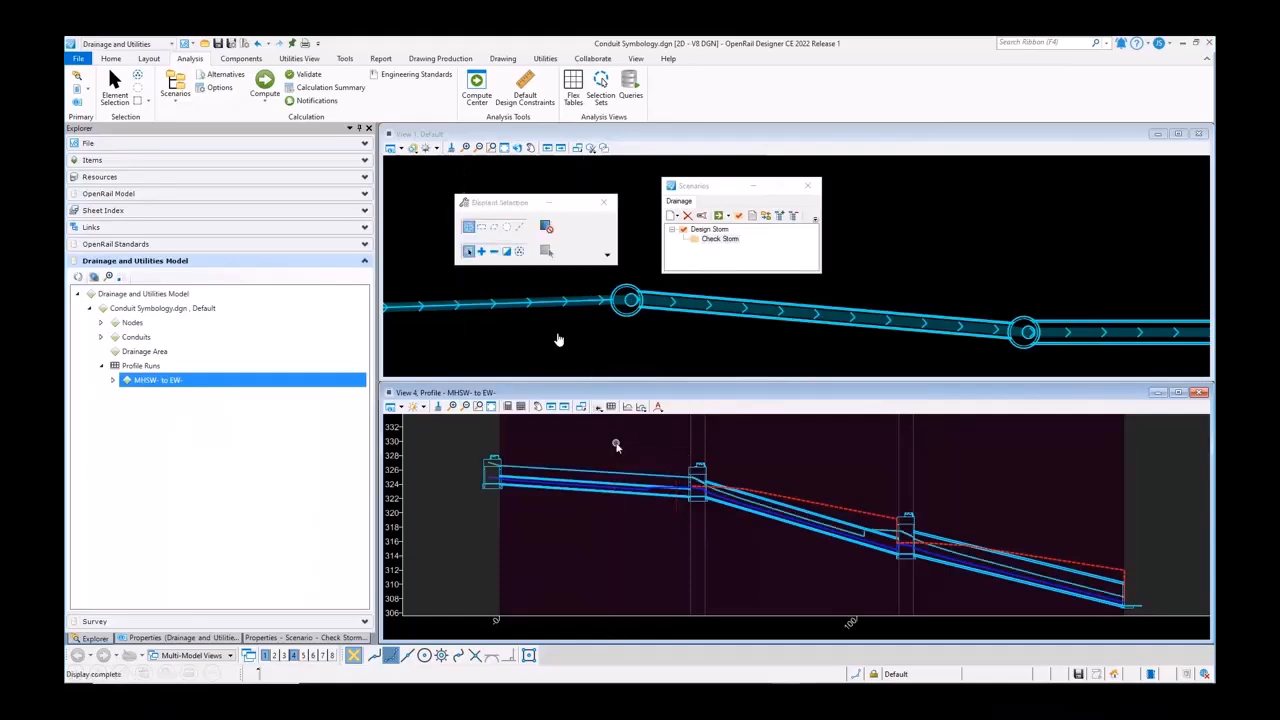
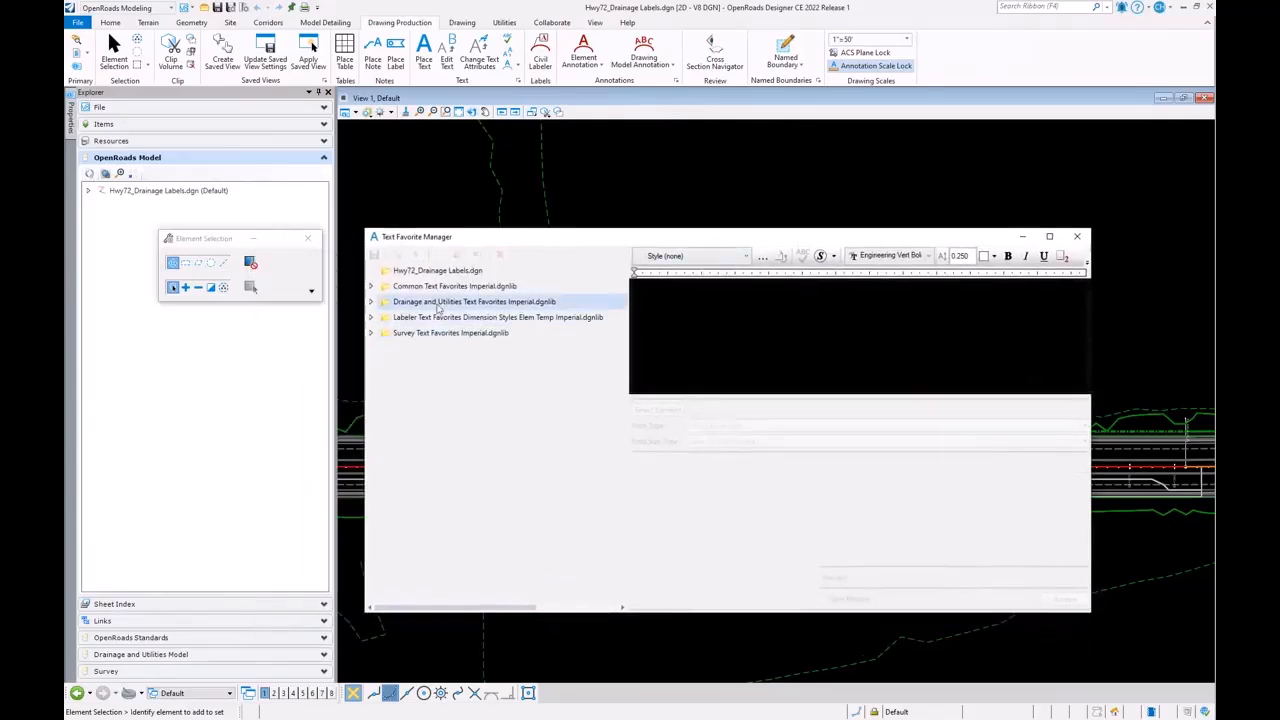
In OpenRoads Designer's Text Favorite Manager, create a text favorite named Structure Info in Hwy72_Drainage Labels.dgn
left_click(447, 301)
left_click(450, 318)
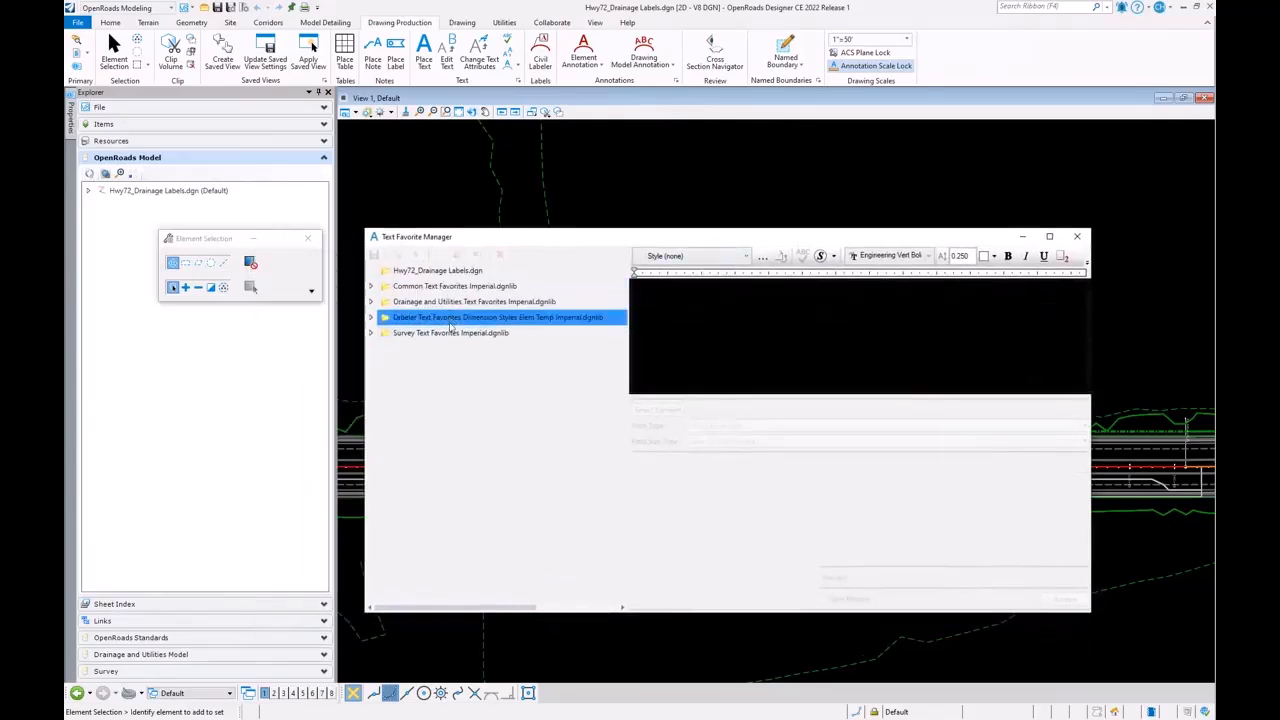
left_click(450, 333)
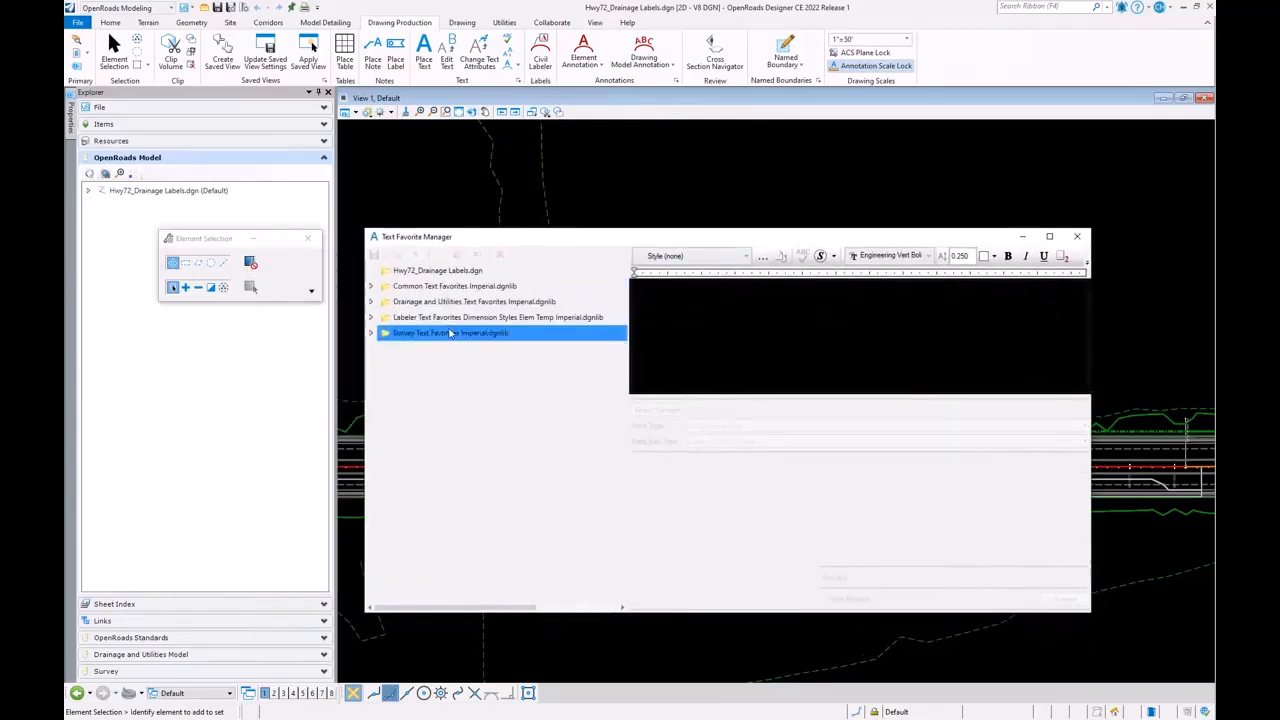
left_click(442, 274)
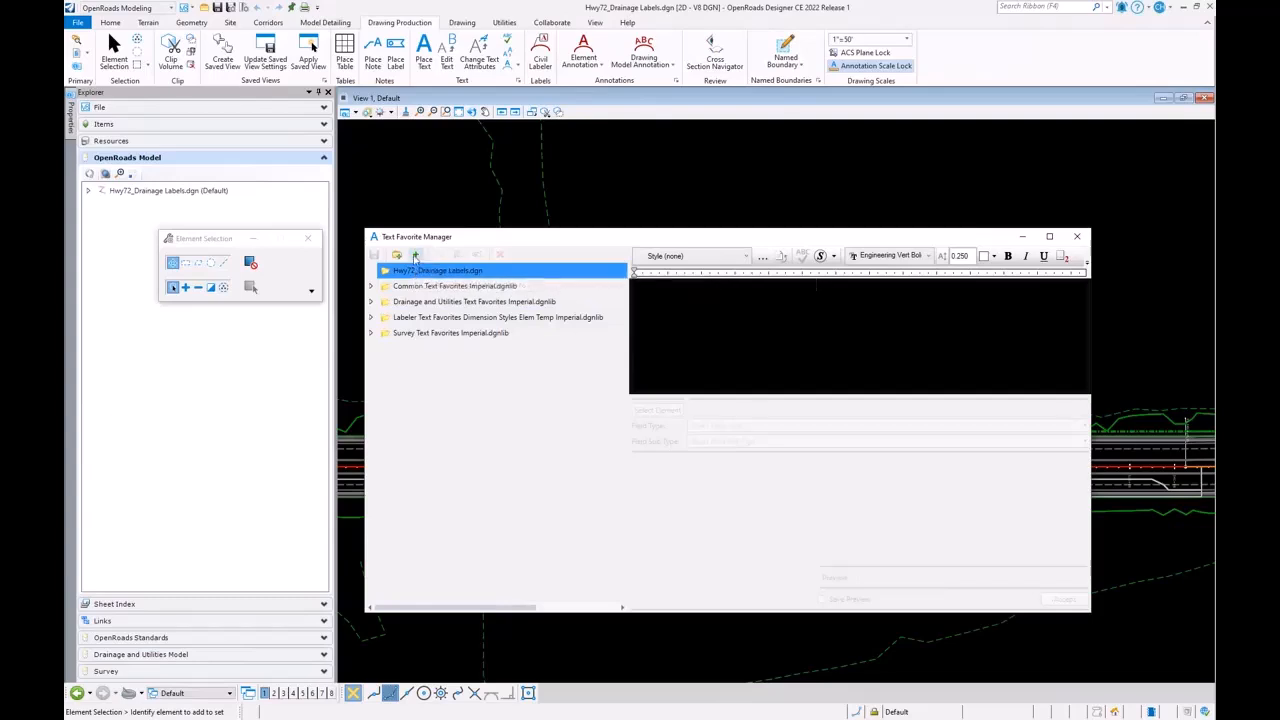
left_click(415, 256)
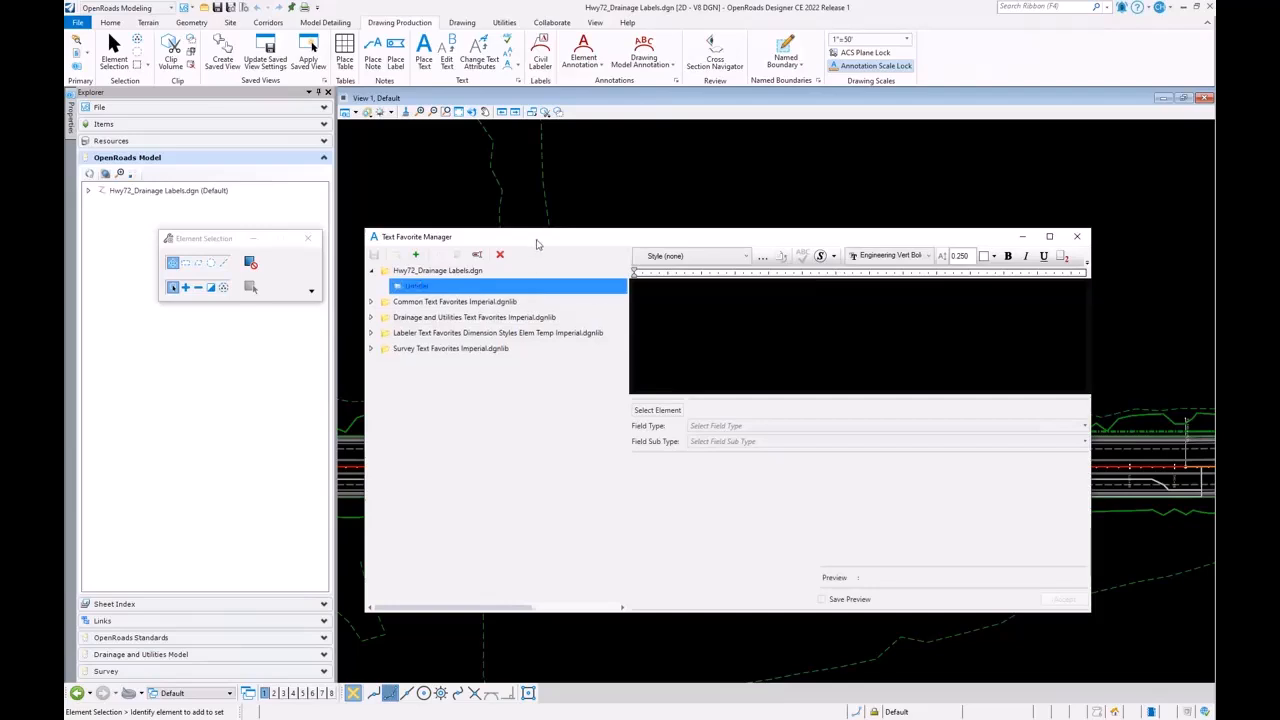
left_click_drag(513, 243, 556, 274)
left_click(520, 288)
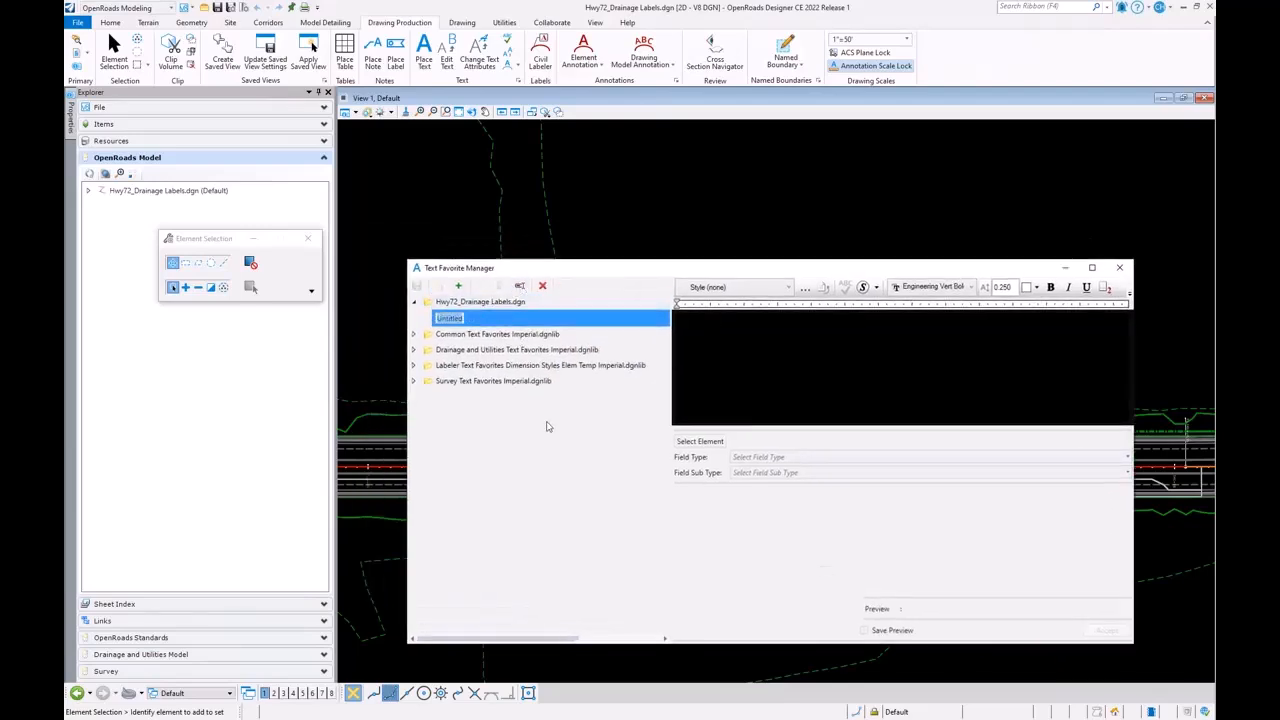
type("N")
key("Return")
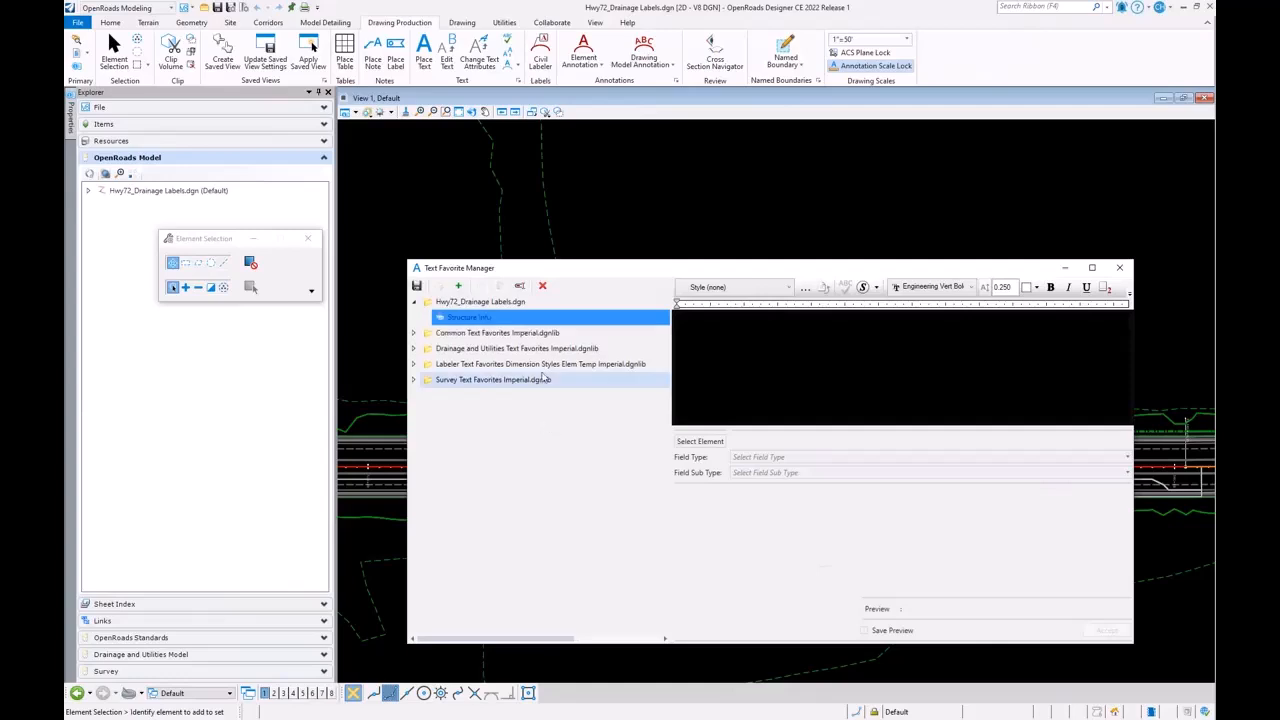
Give the Structure Info favorite the text style 0079_Engr Vert Bold_Lt Ctr and set its field type to Civil Element Properties
left_click(787, 288)
left_click(780, 455)
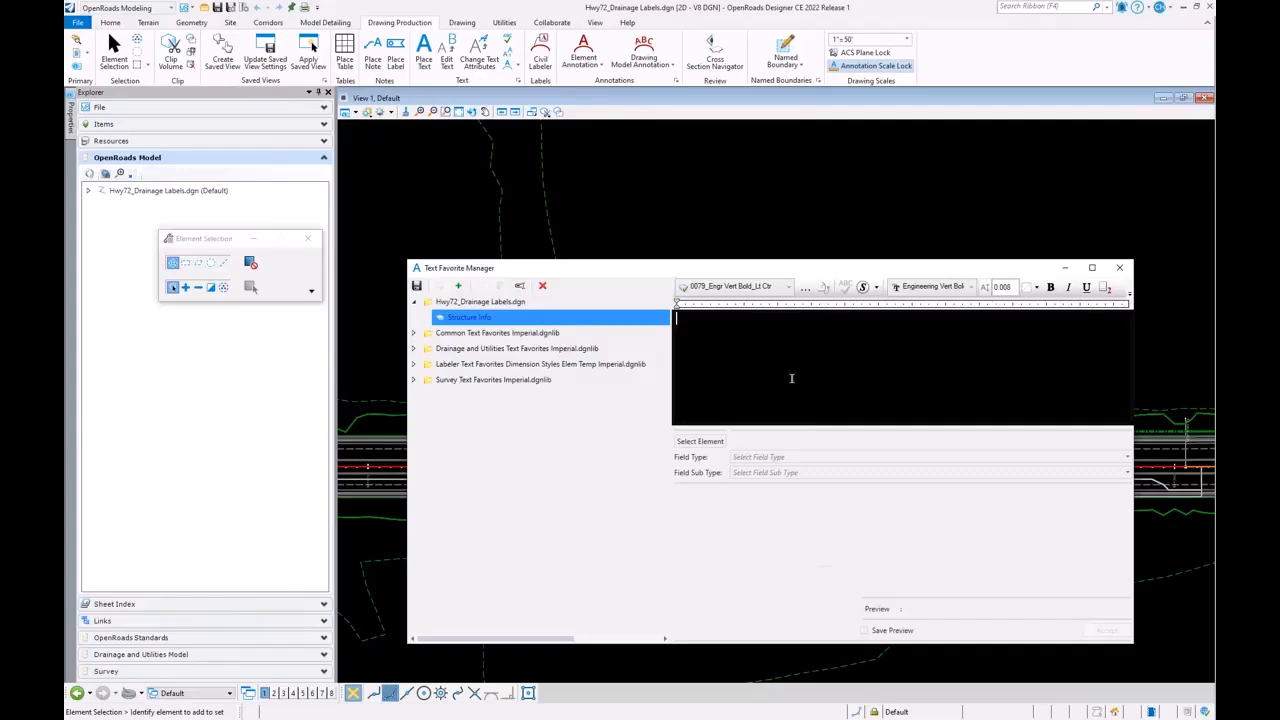
left_click_drag(729, 271, 748, 394)
scroll(654, 226, "down", 3)
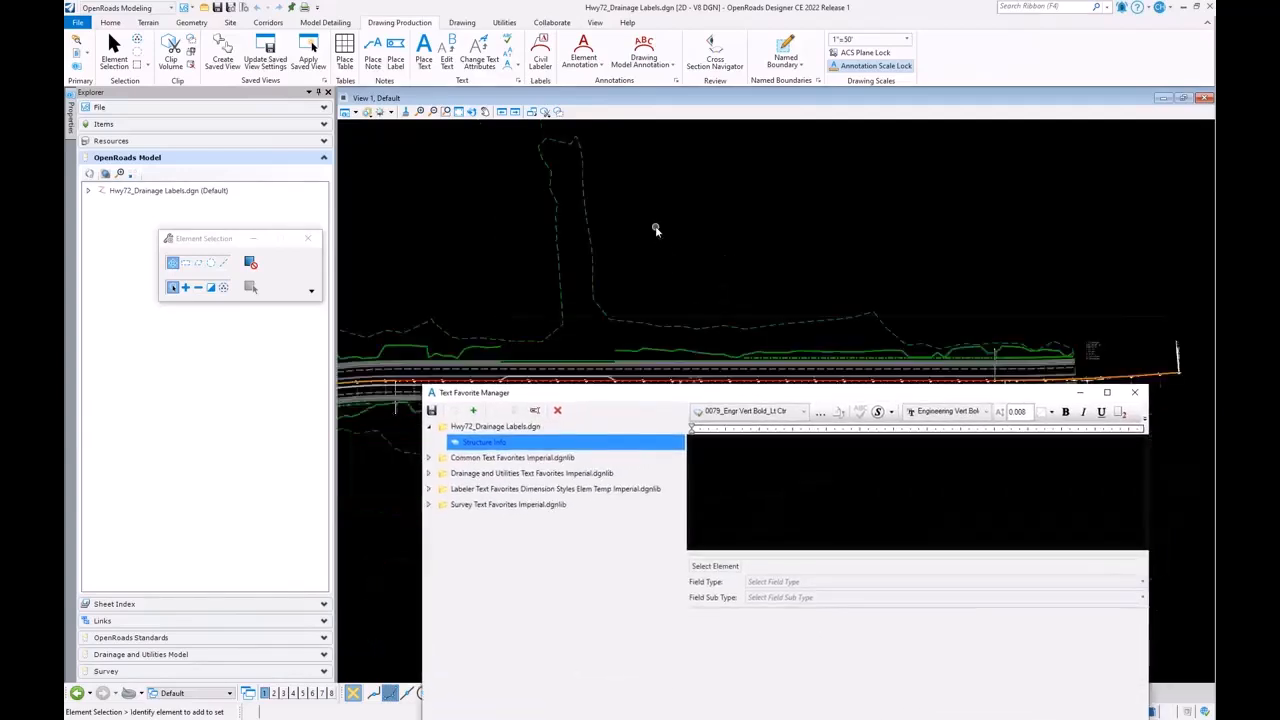
scroll(663, 320, "up", 5)
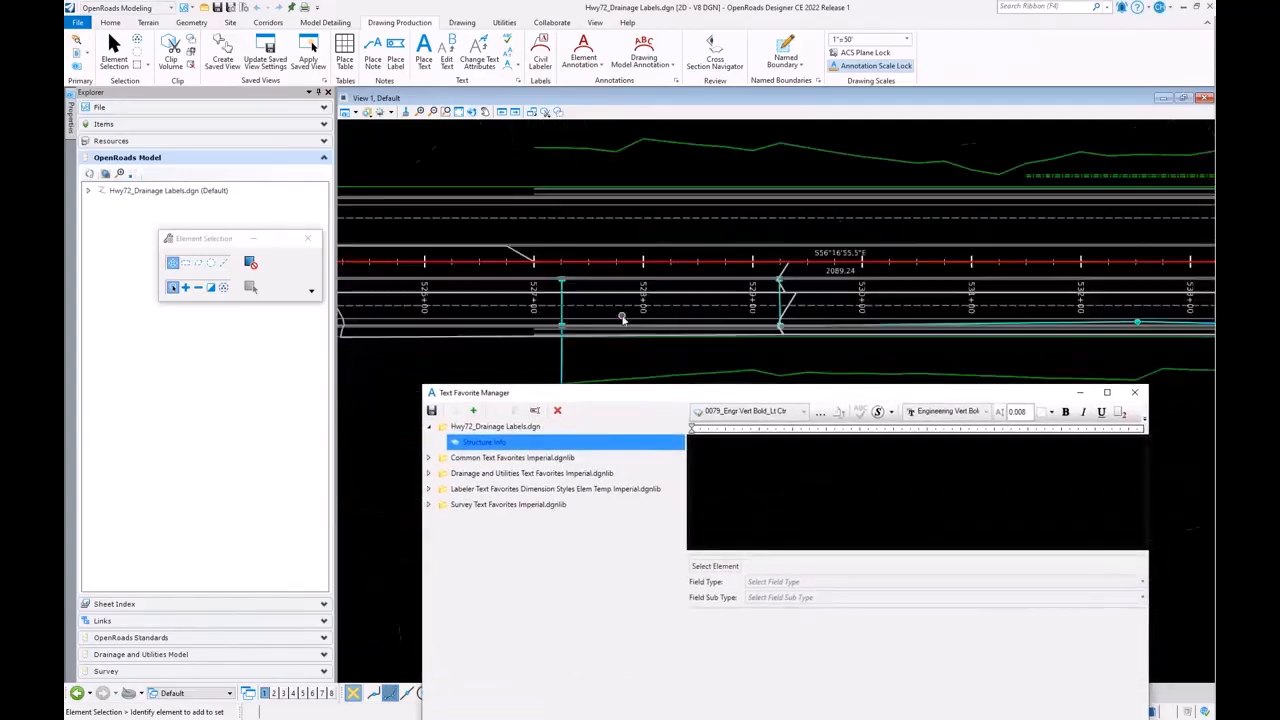
left_click_drag(750, 395, 760, 303)
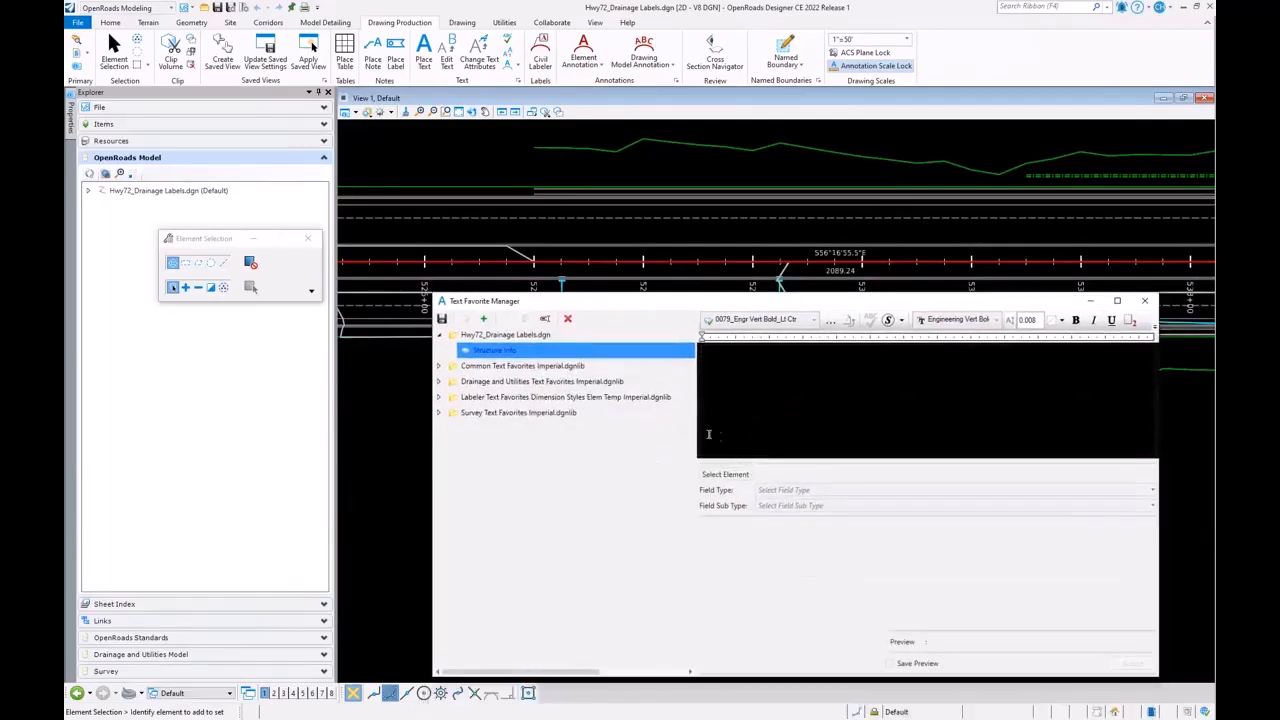
left_click(790, 490)
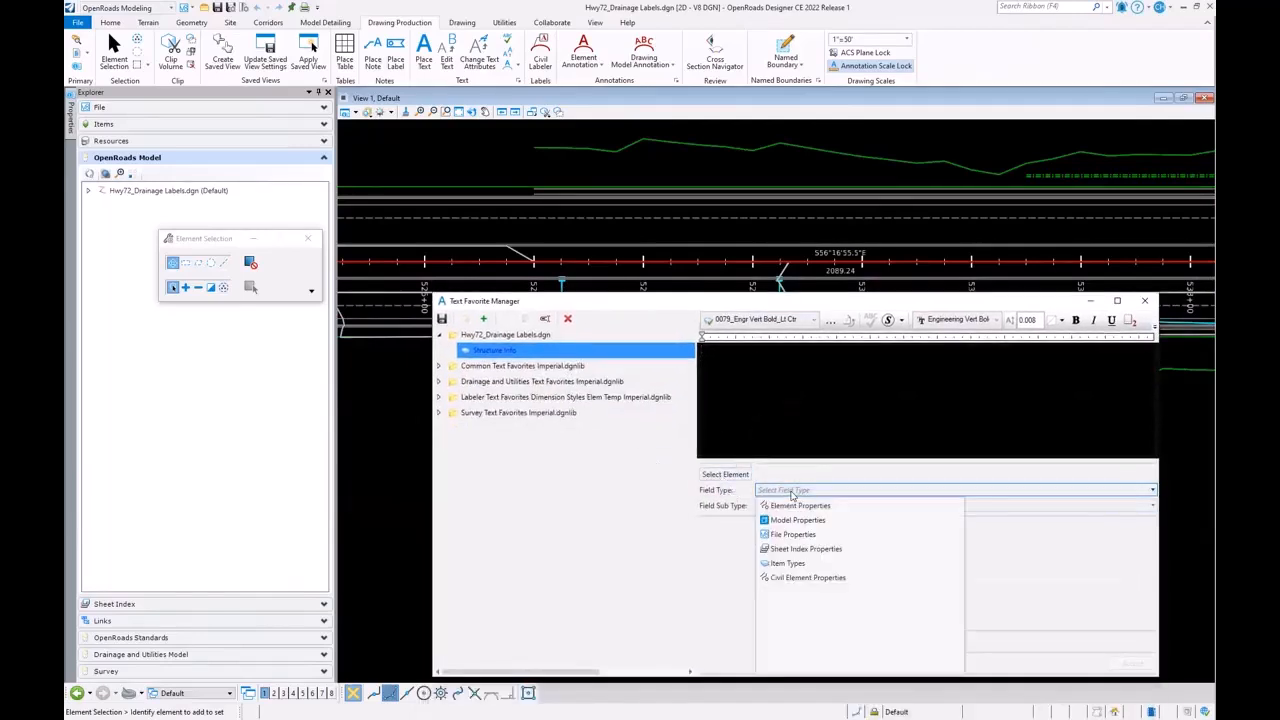
left_click(793, 577)
left_click(816, 509)
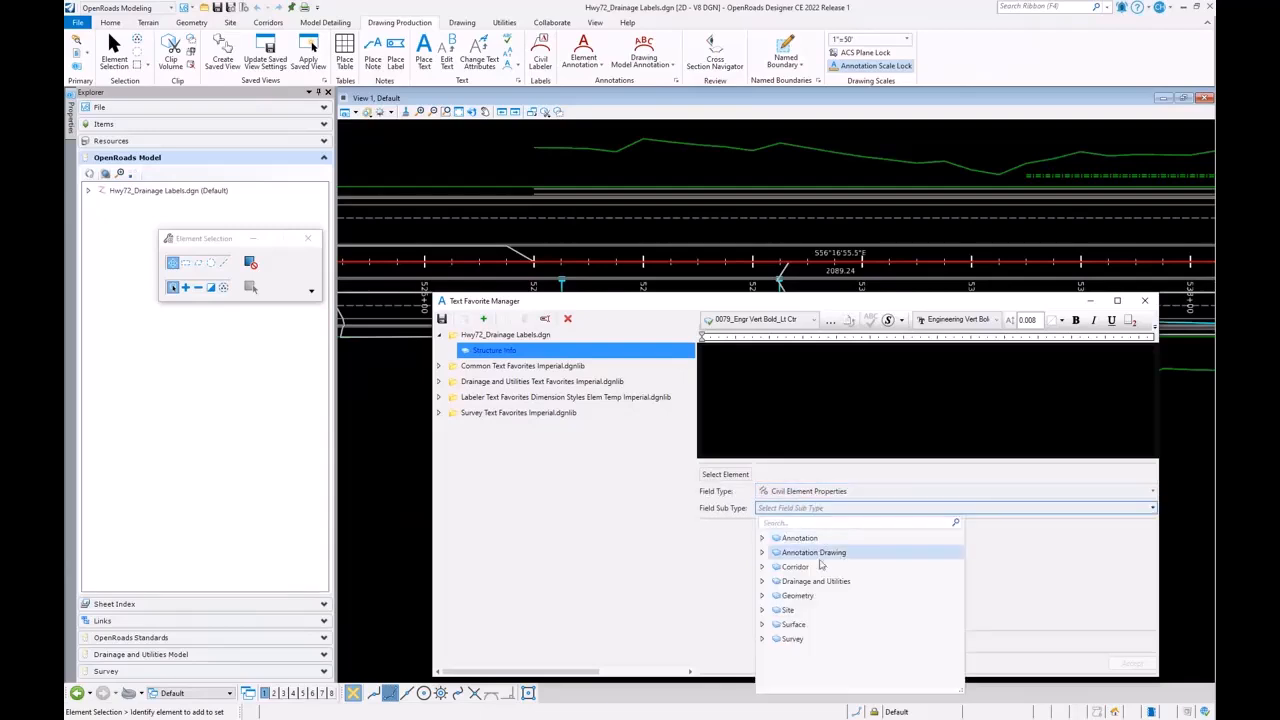
Pick the CB-2 inlet node just past station 527+00 as the source element for the favorite's field
left_click_drag(743, 312, 717, 395)
left_click(712, 561)
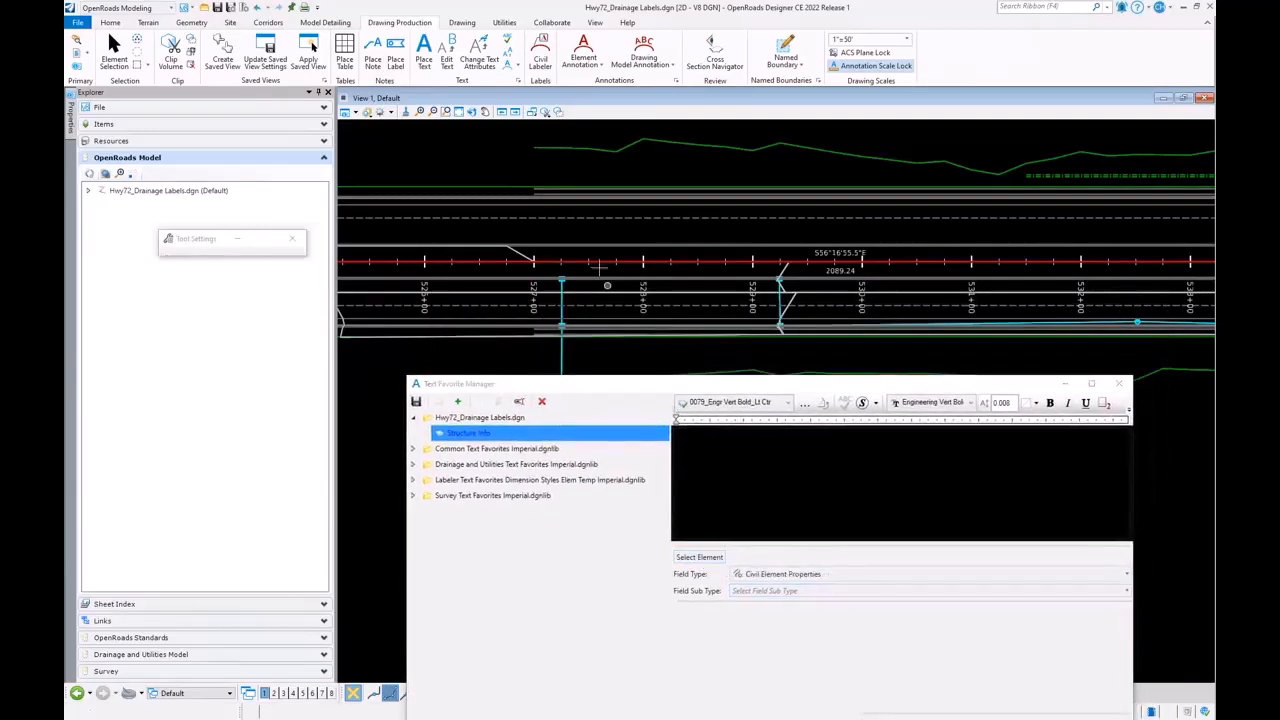
scroll(572, 293, "up", 2)
left_click(558, 271)
scroll(560, 272, "up", 2)
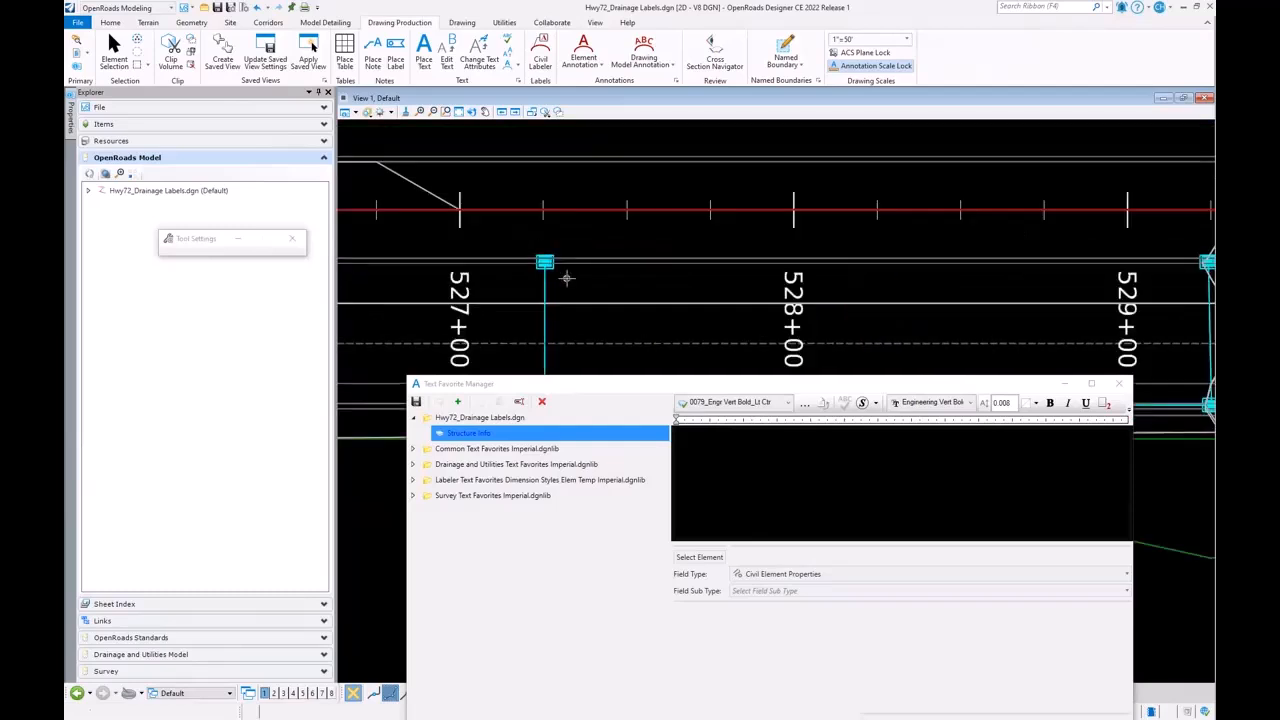
left_click(545, 262)
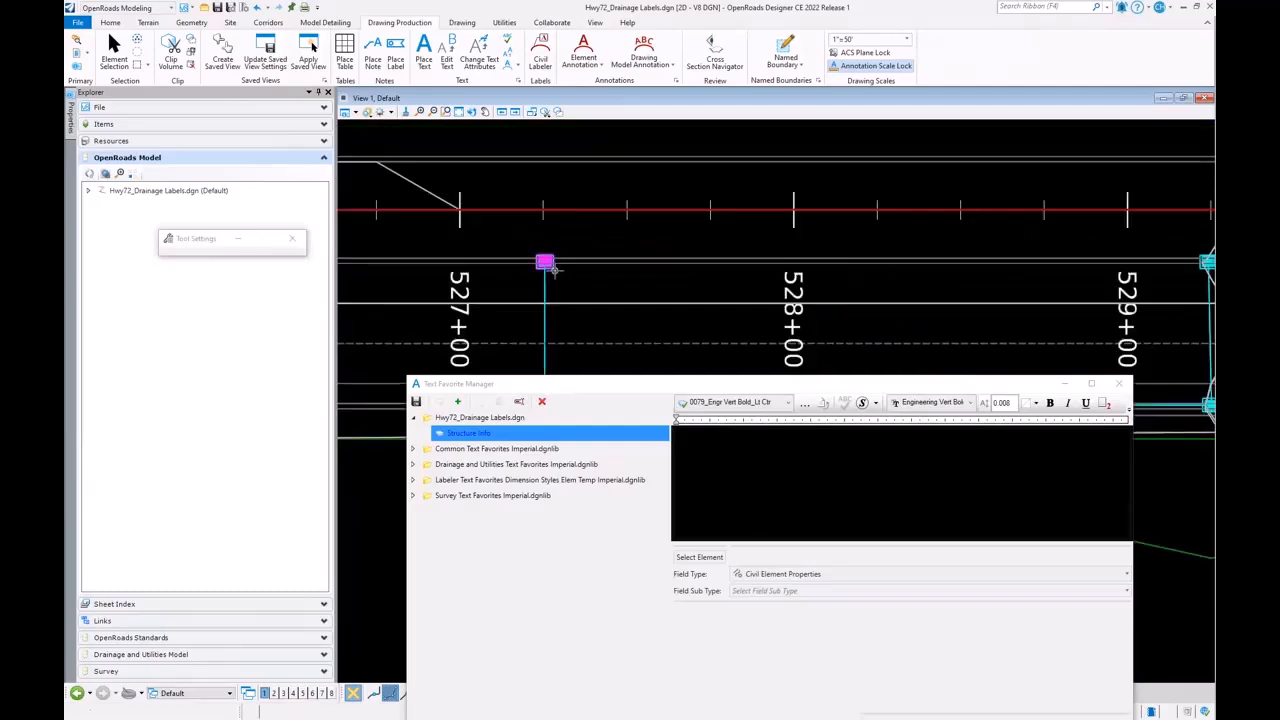
left_click(627, 281)
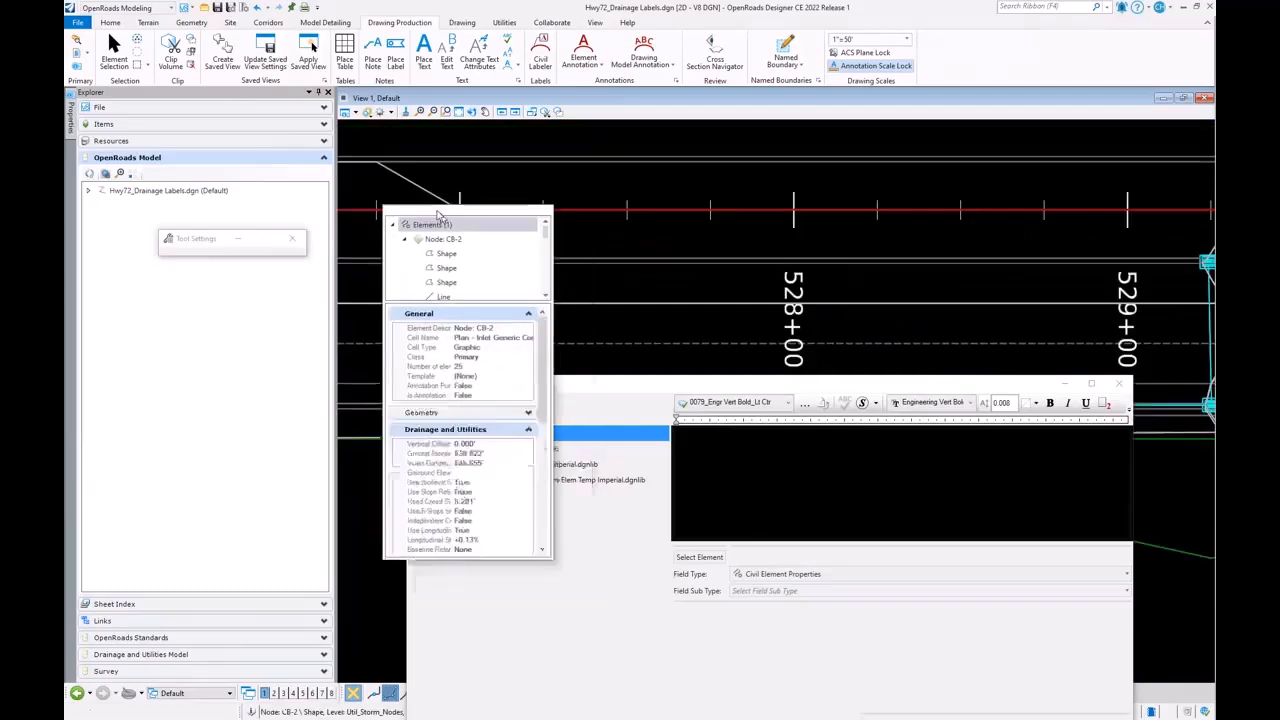
Choose the Feature Name property from the inlet's properties and insert it as a field in the Structure Info text
left_click_drag(532, 503, 638, 603)
scroll(626, 440, "down", 5)
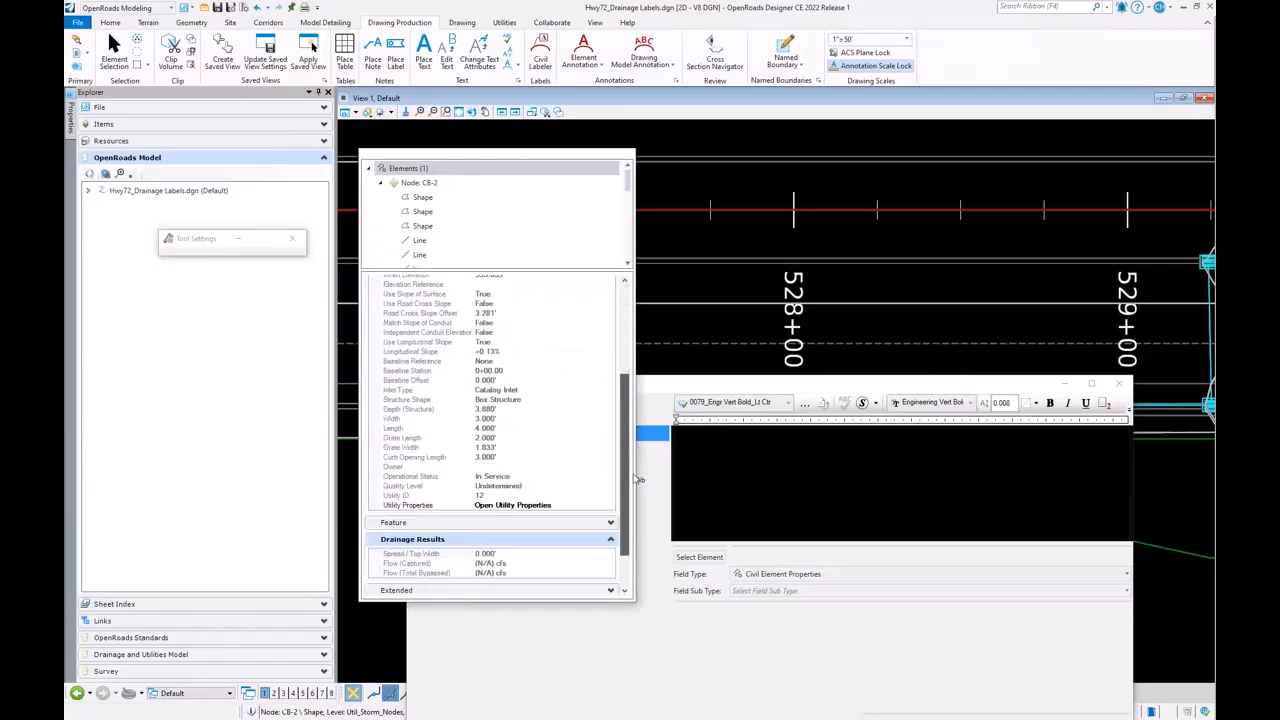
scroll(628, 445, "up", 3)
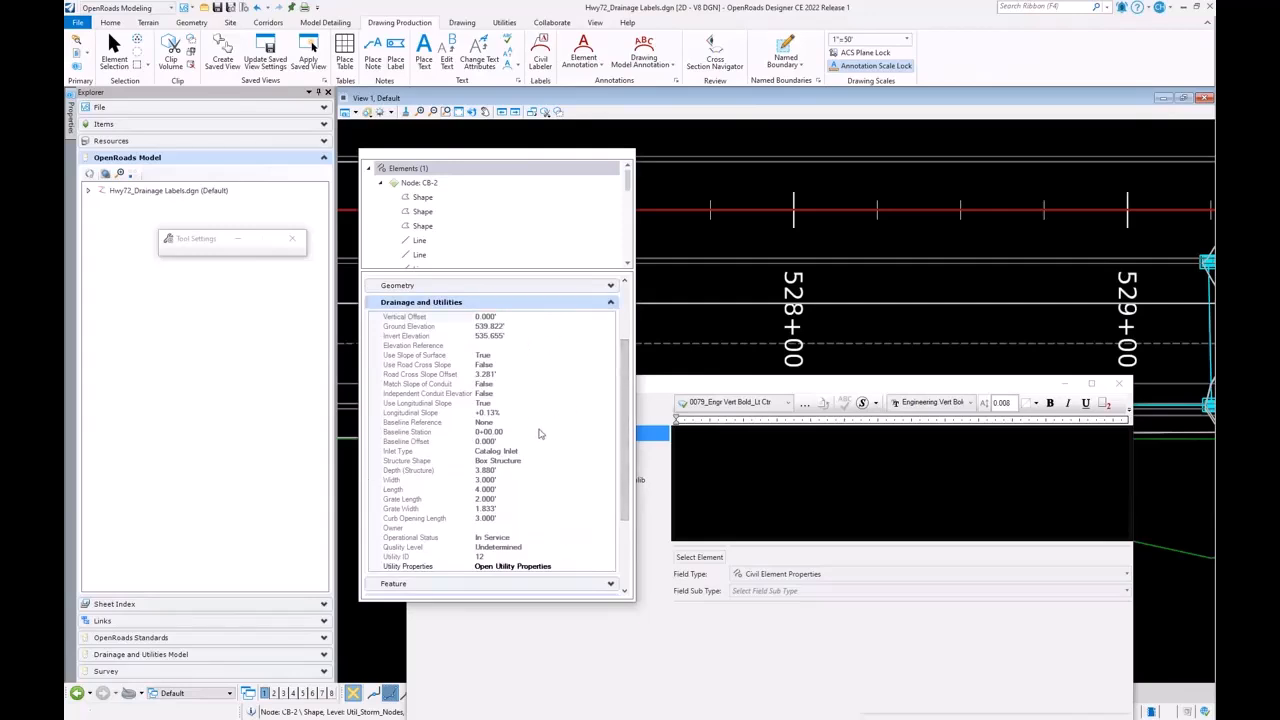
scroll(563, 448, "up", 3)
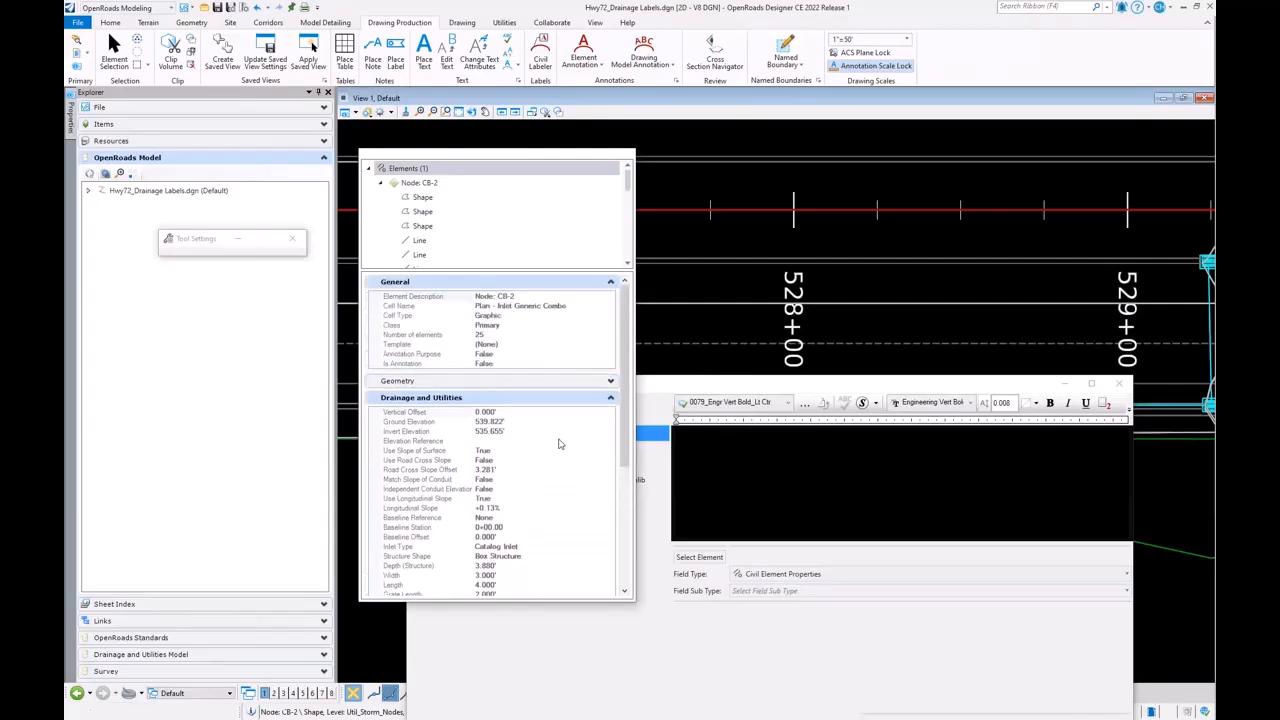
scroll(560, 444, "down", 3)
scroll(470, 480, "down", 2)
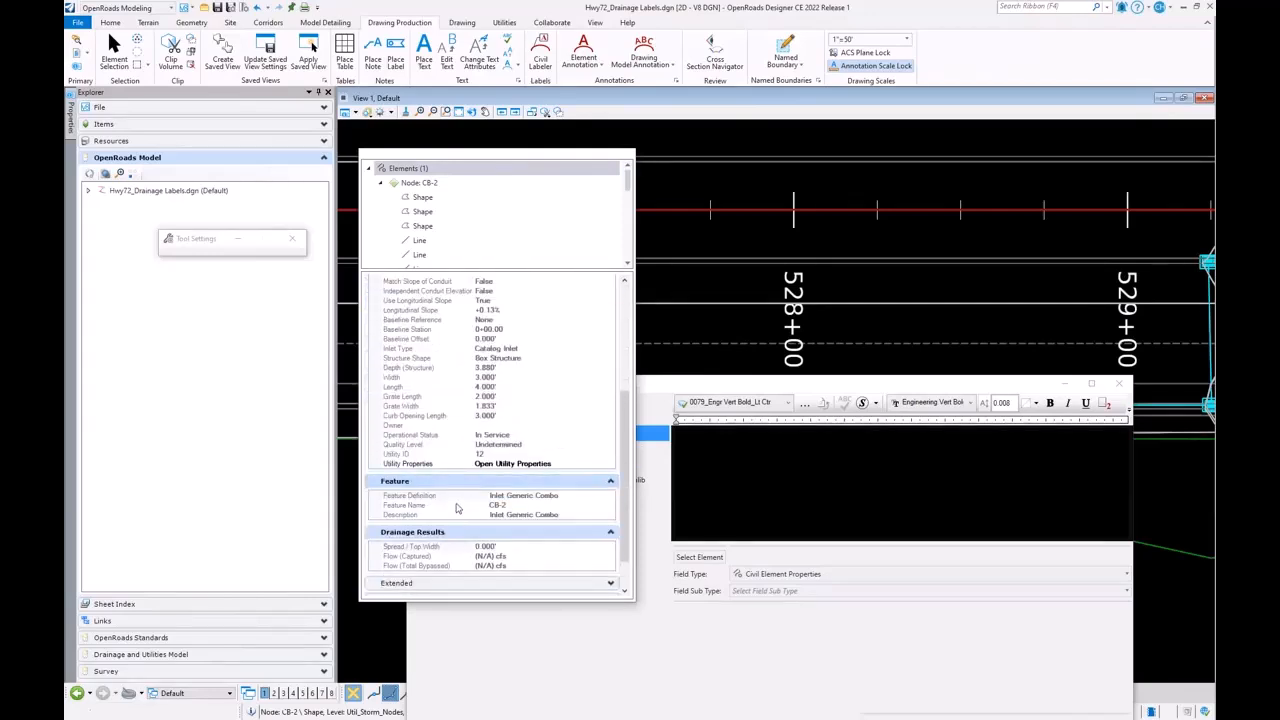
left_click(456, 509)
left_click_drag(765, 388, 817, 232)
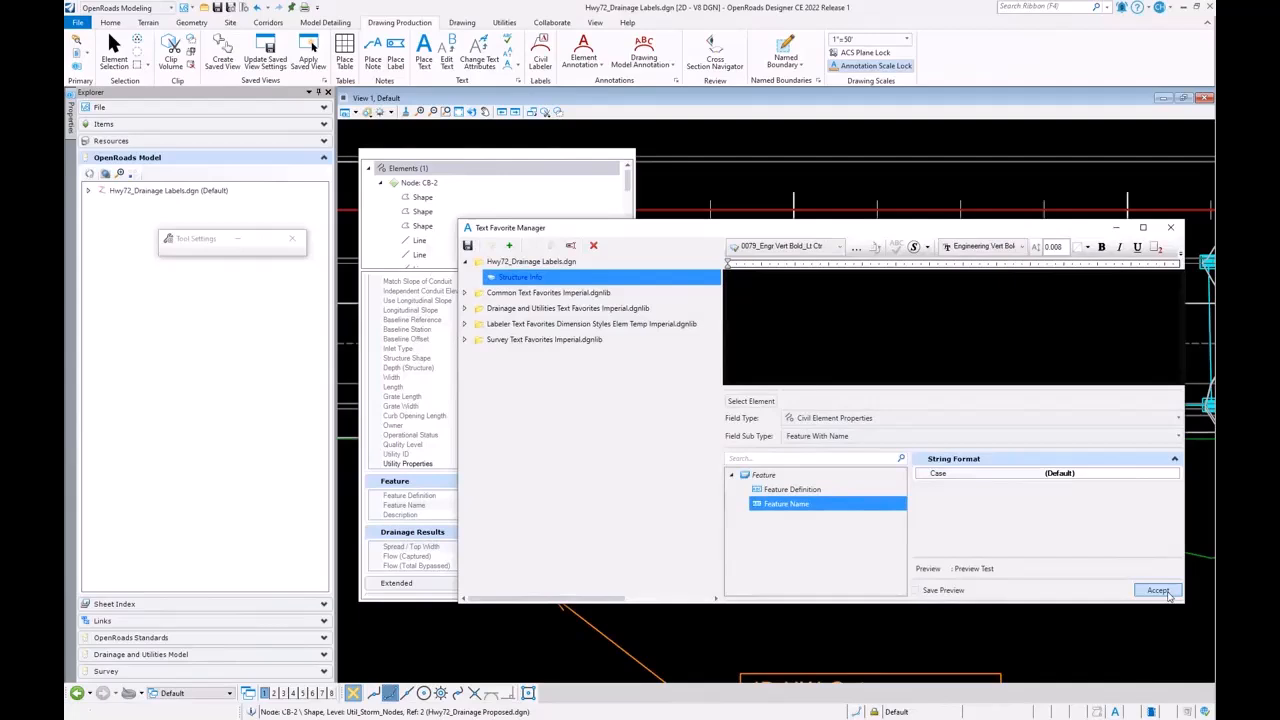
left_click(1160, 591)
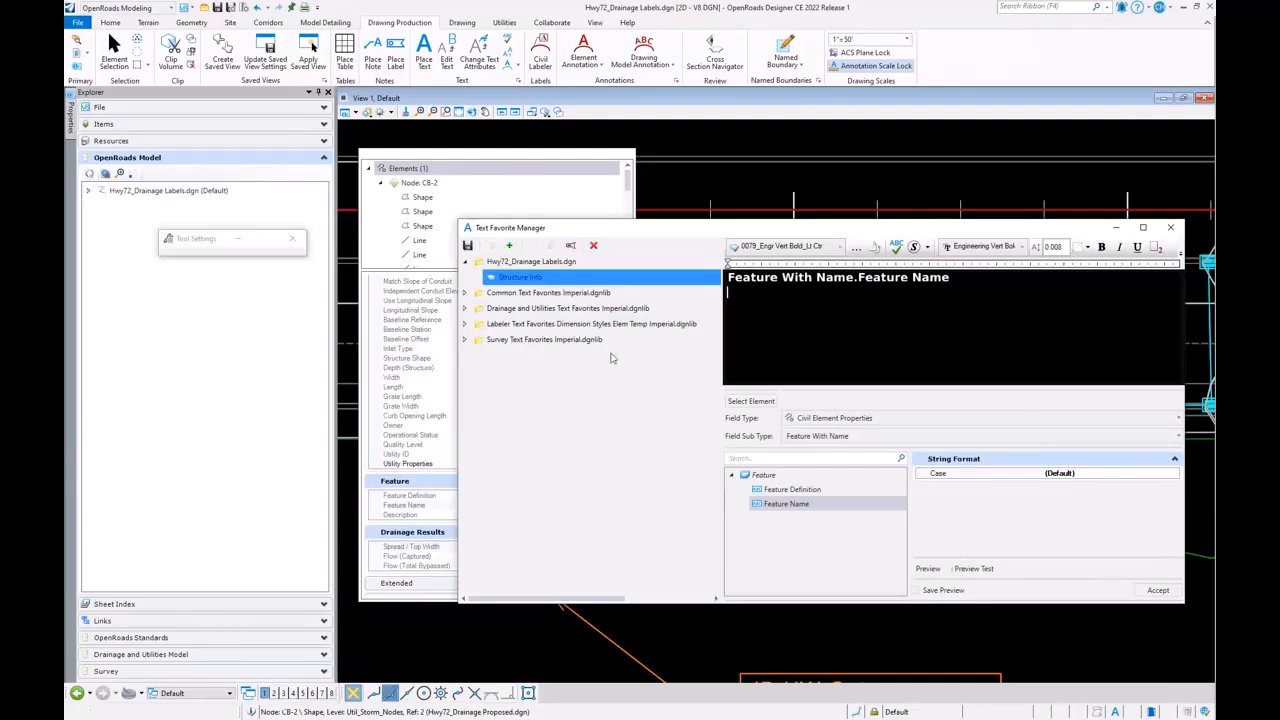
Add a "Grnd Elev." line below the feature name and choose the inlet's Ground Elevation property for its field
key("Return")
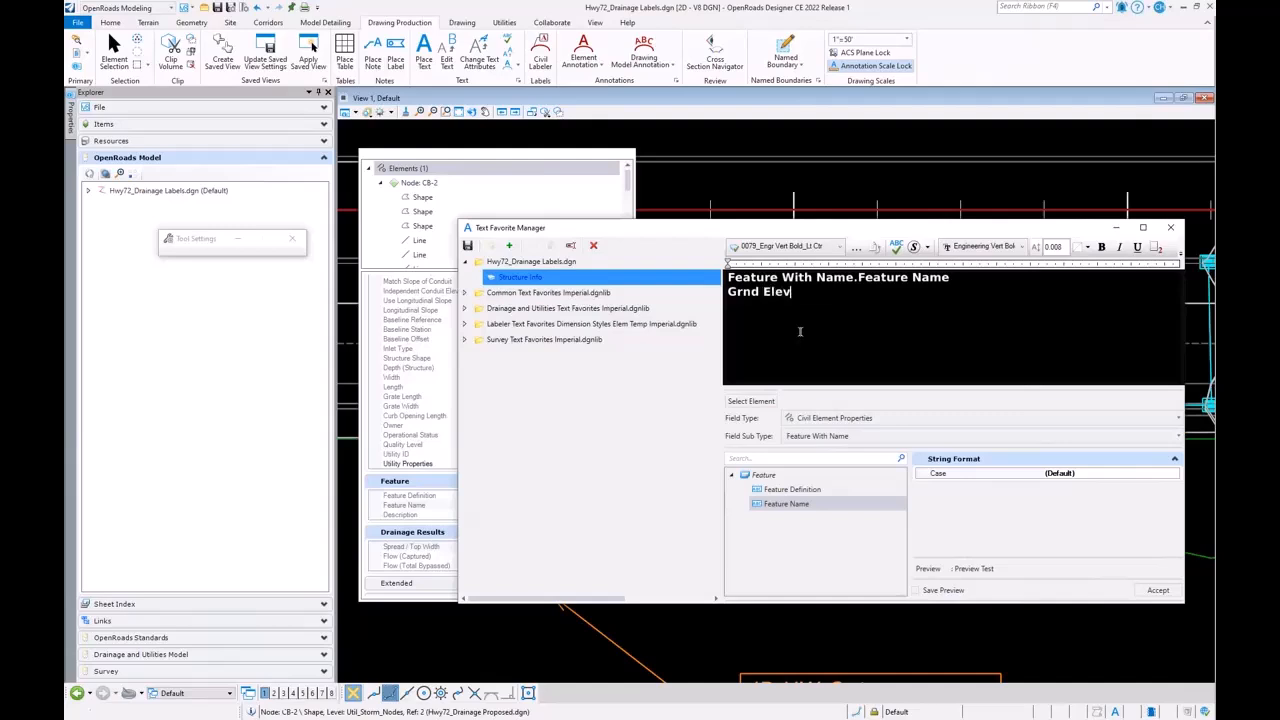
left_click(517, 160)
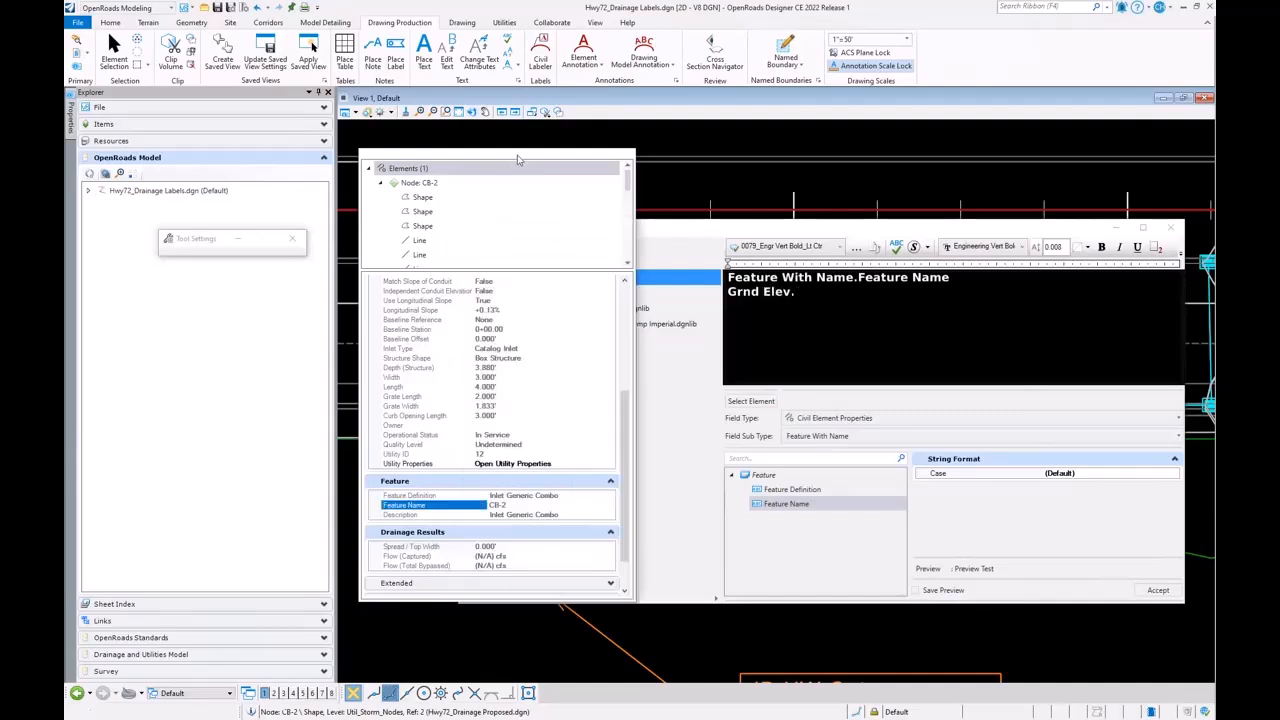
scroll(522, 388, "up", 3)
left_click(446, 314)
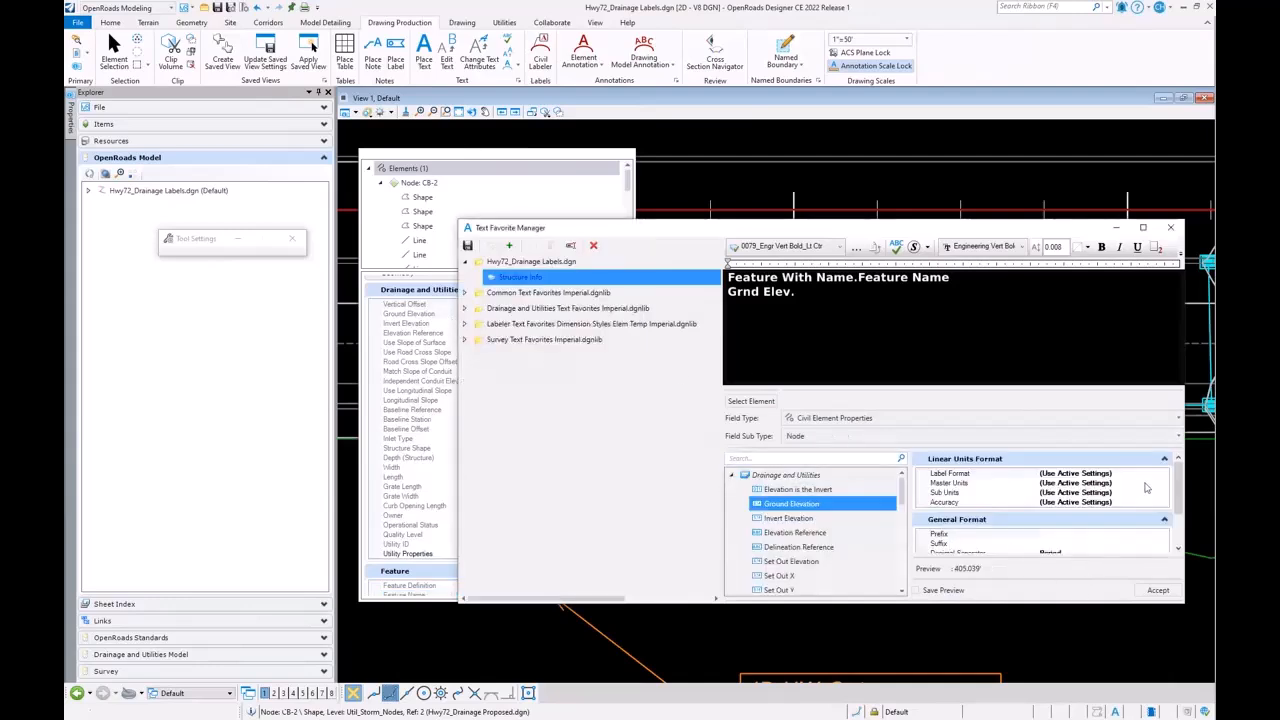
Format the Ground Elevation field with label format MU and accuracy 0.12, enable Save Preview, and insert it after "Grnd Elev."
left_click(1157, 476)
left_click(1163, 476)
left_click(1103, 498)
left_click(1144, 502)
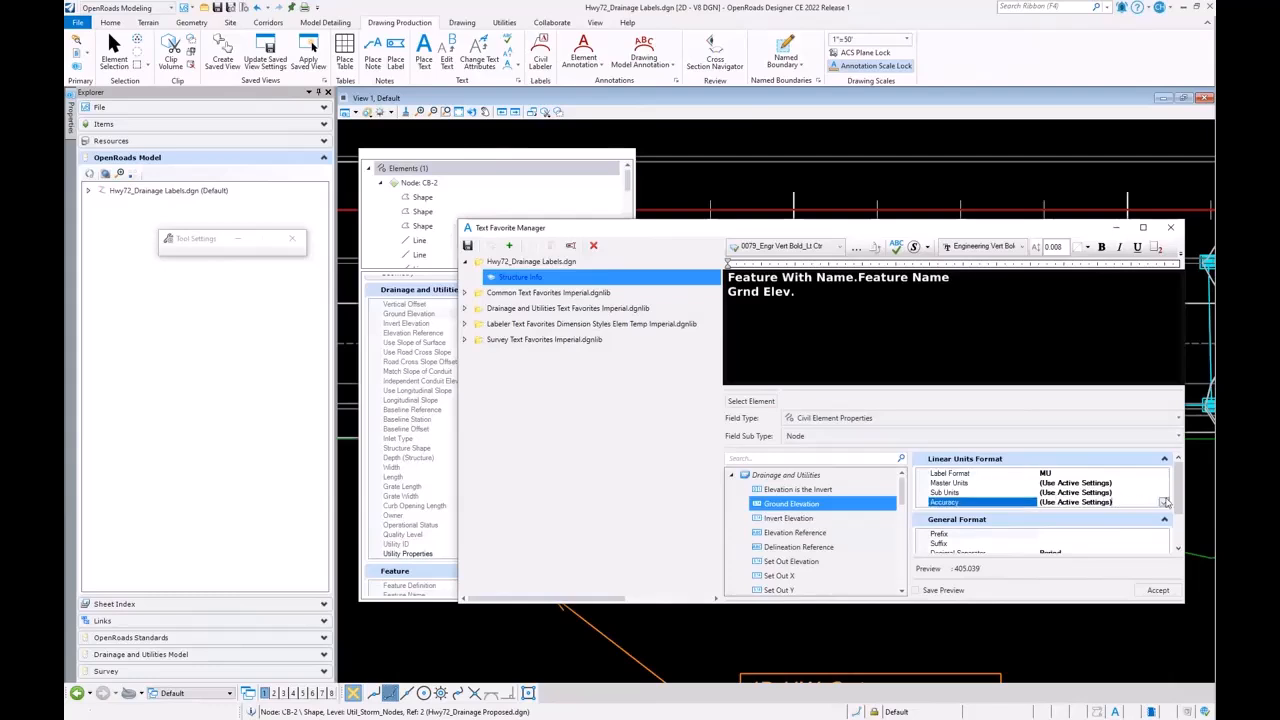
left_click(1163, 502)
left_click(1050, 539)
left_click(944, 592)
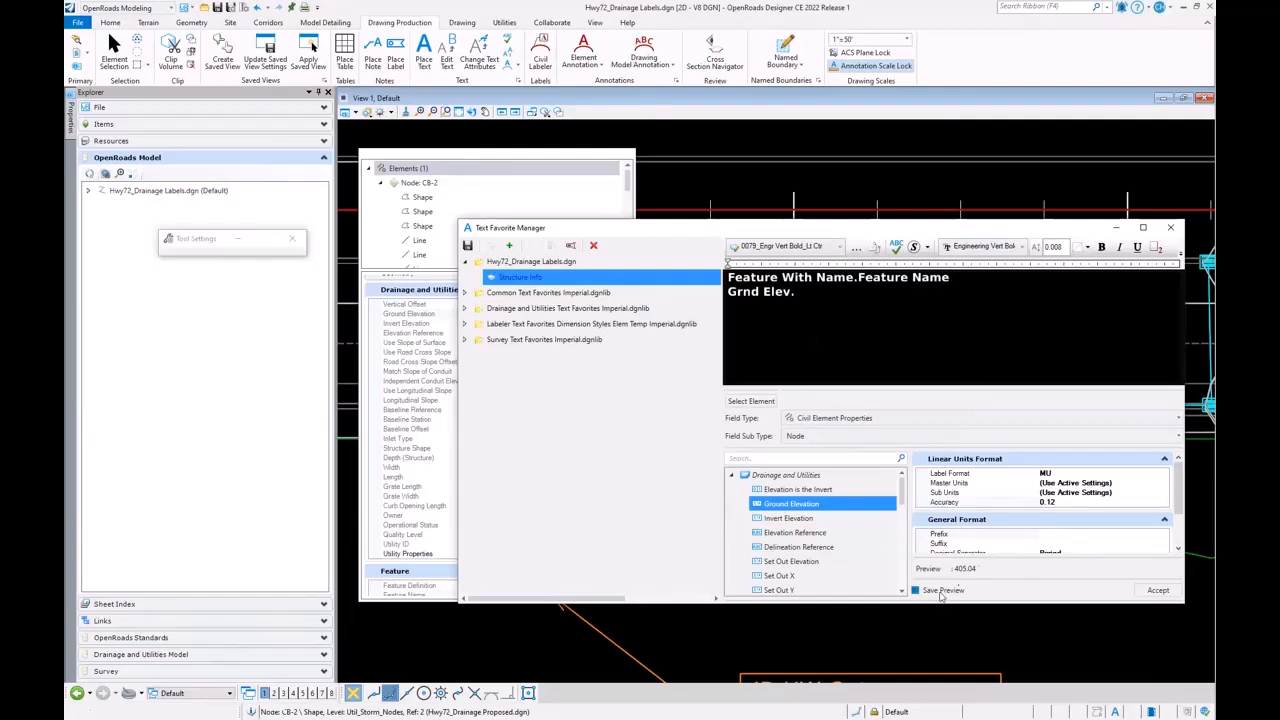
left_click(1157, 591)
Add "Sta." and "Offset" as two separate lines below the ground elevation in the favorite's text
key("BackSpace")
key("BackSpace")
key("BackSpace")
type("Sta. Offset")
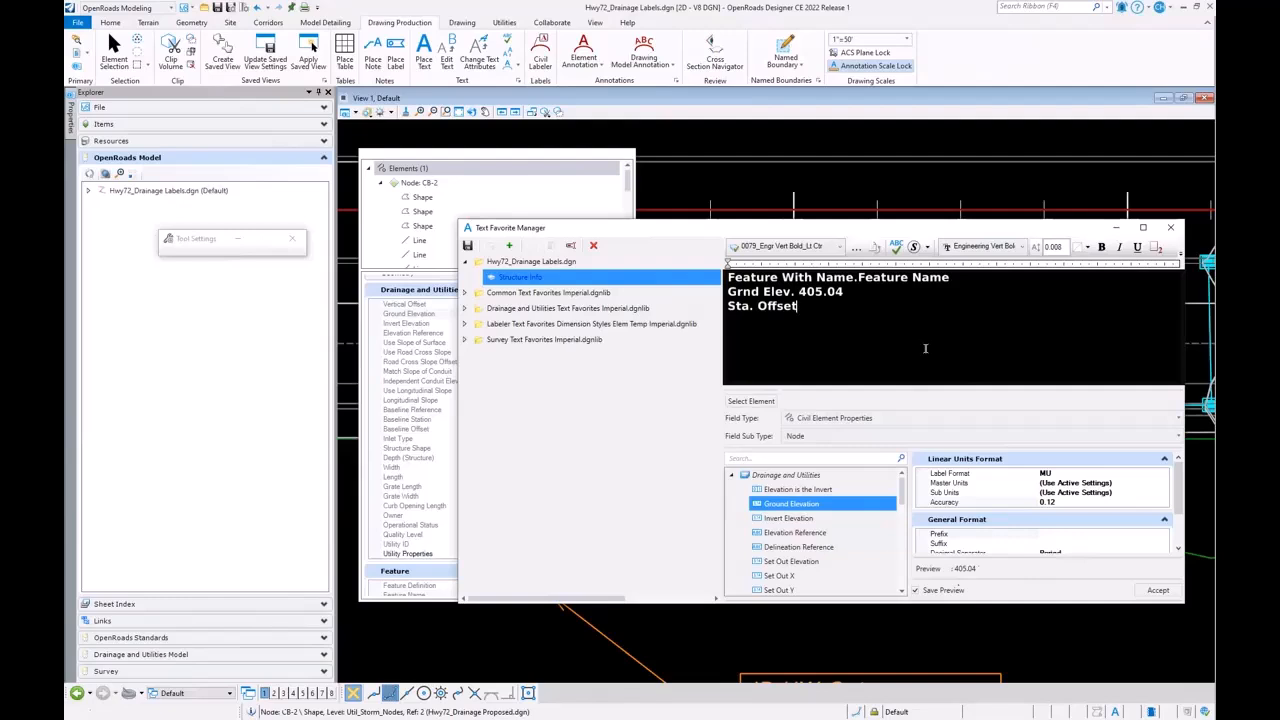
key("BackSpace")
key("Return")
Insert the inlet's Baseline Station property after "Sta.", formatted as sss+ss.ss with a precision of 0.12
left_click(485, 171)
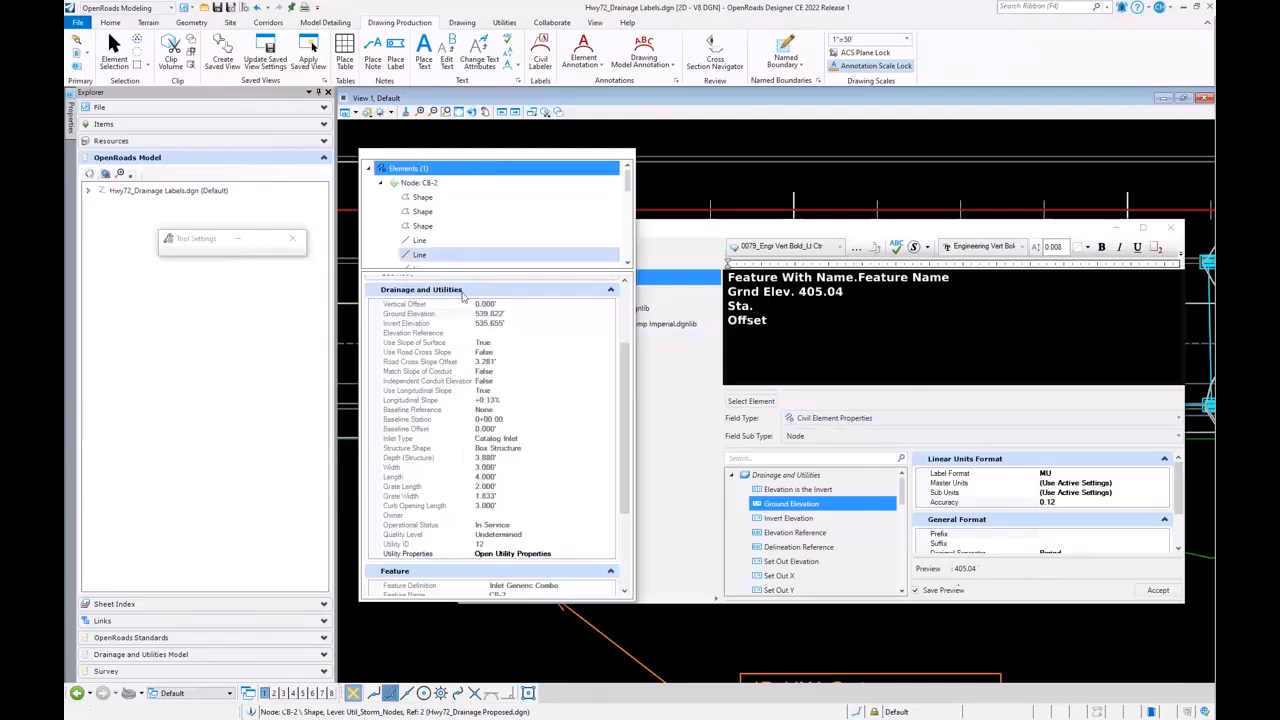
left_click(443, 422)
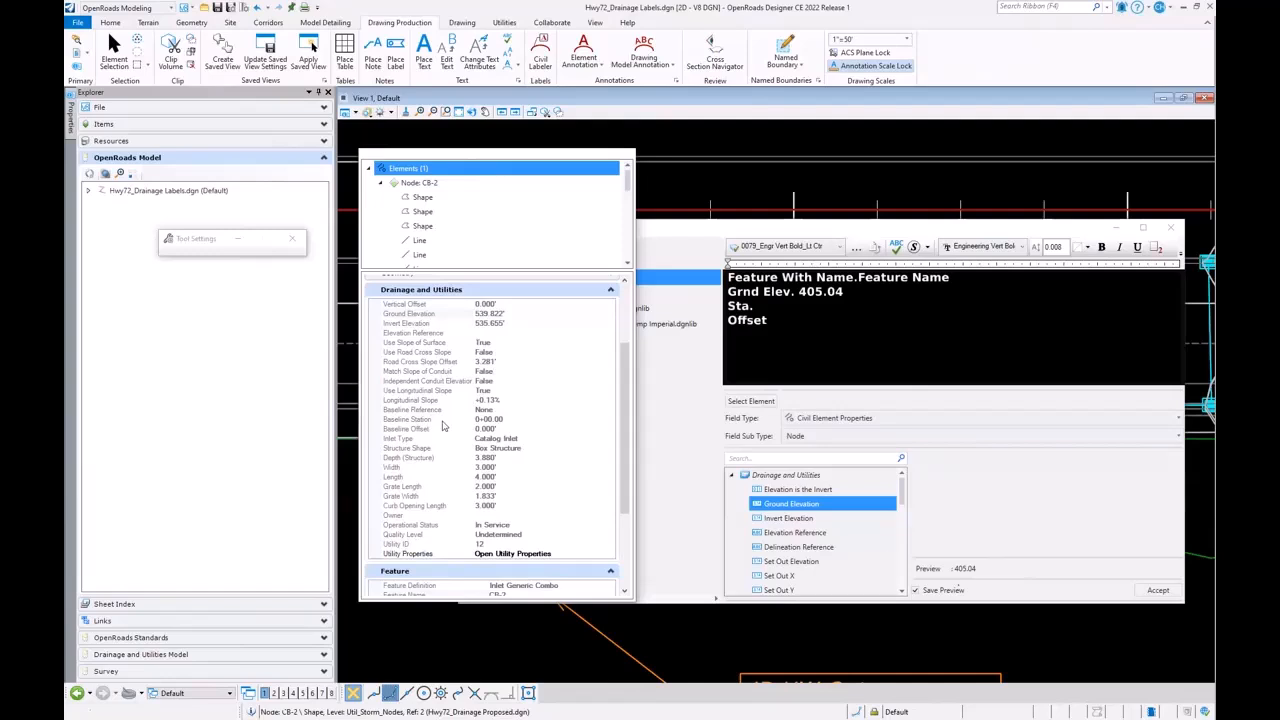
left_click(1100, 473)
left_click(1173, 473)
left_click(1066, 510)
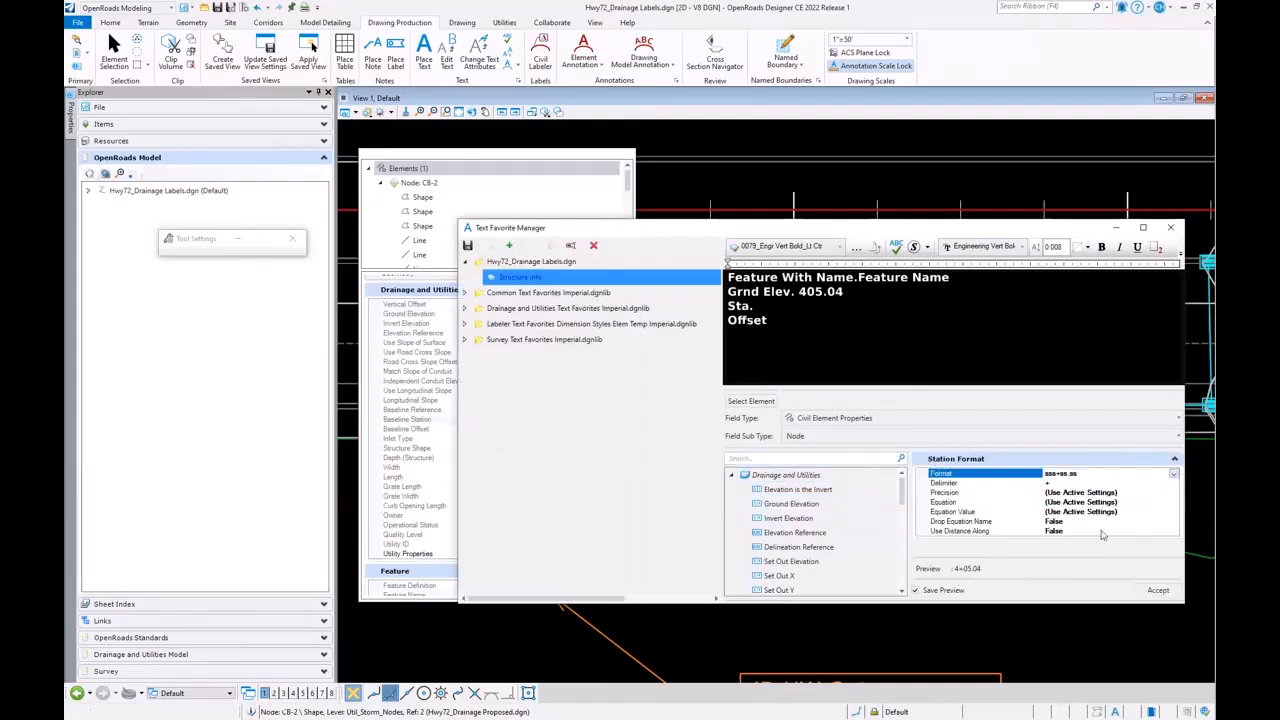
left_click(1165, 493)
left_click(1173, 492)
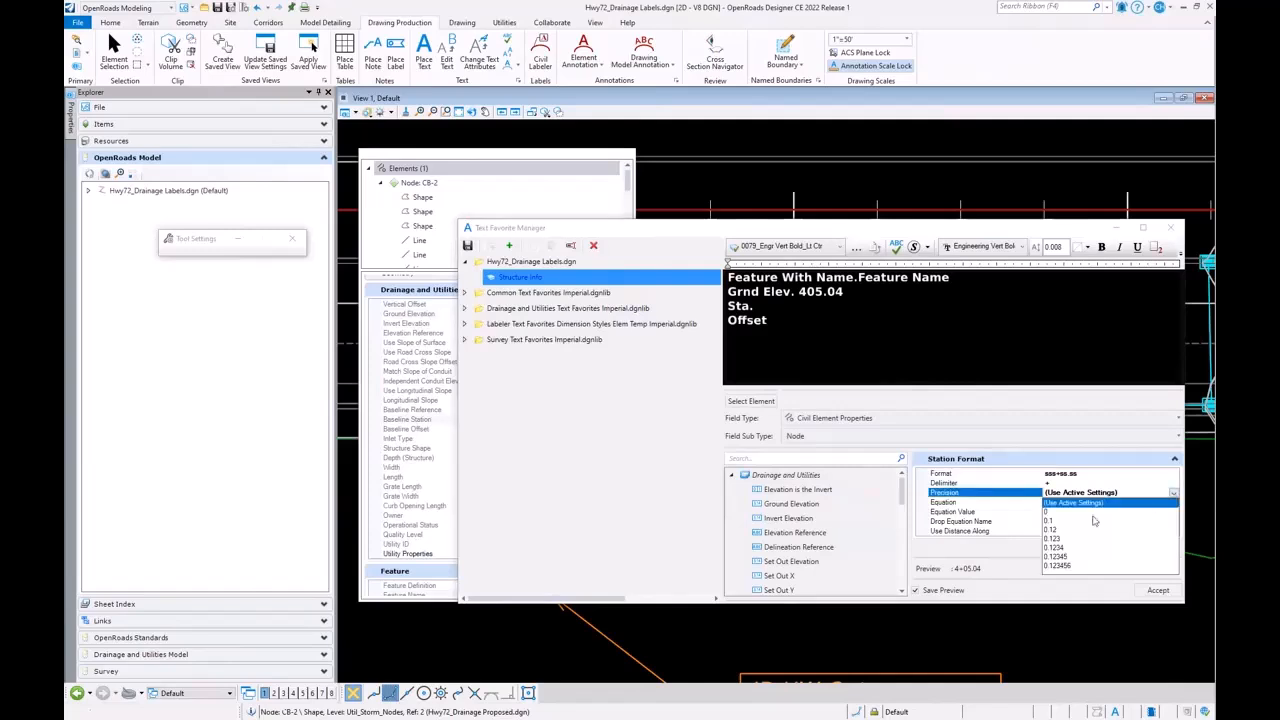
left_click(1056, 531)
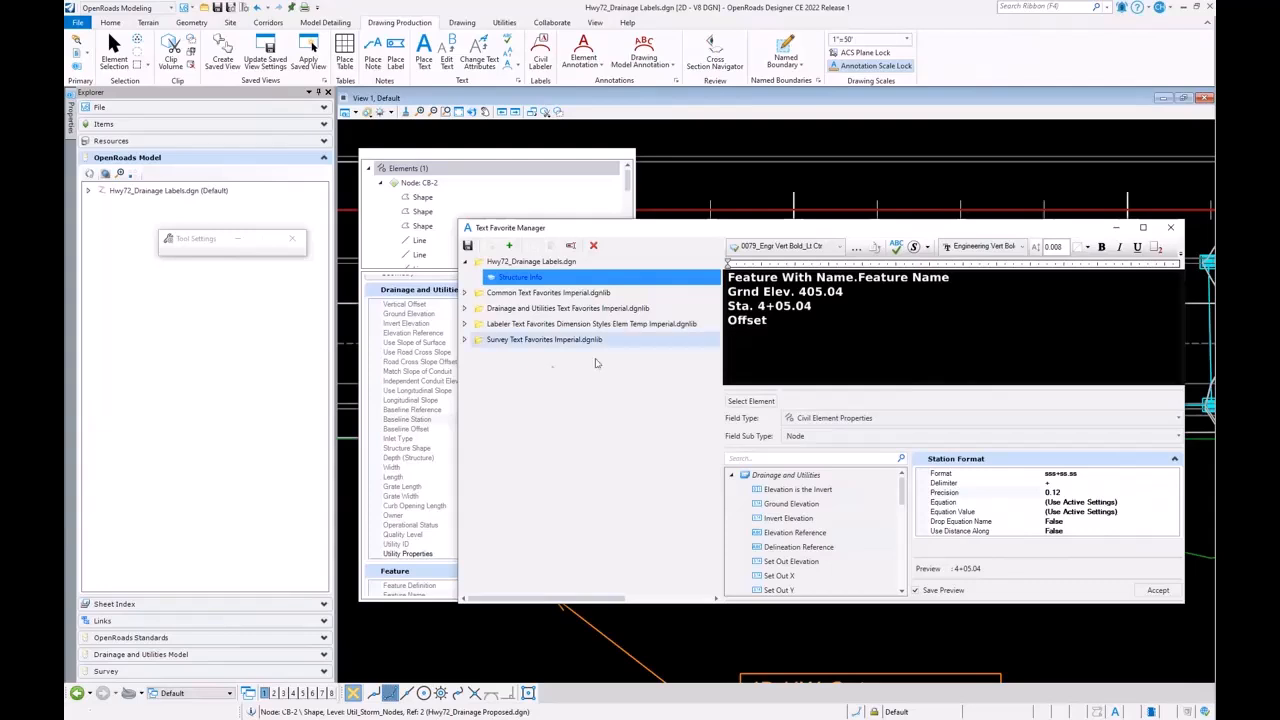
Insert the inlet's Baseline Offset property after "Offset" with label format MU and accuracy 0.12, and save the Structure Info favorite
left_click(409, 430)
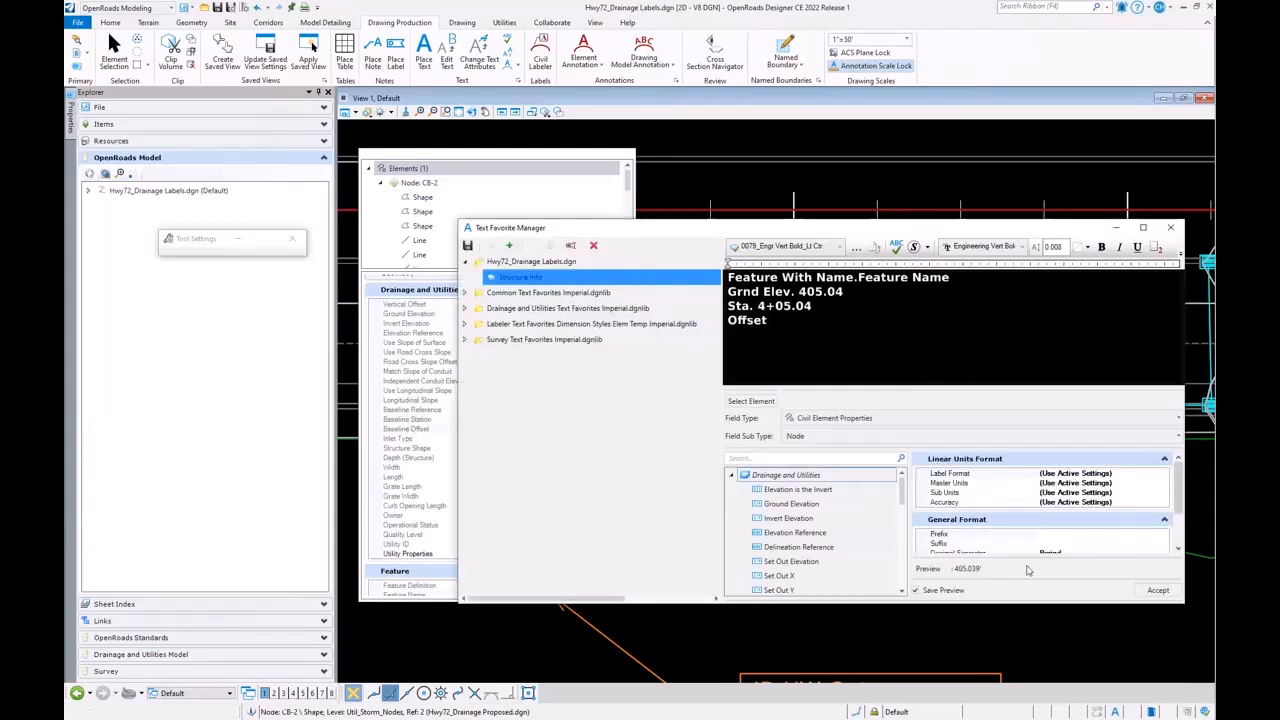
left_click(1155, 478)
left_click(1164, 474)
left_click(1052, 494)
left_click(1164, 502)
left_click(1164, 502)
left_click(1048, 544)
left_click(1158, 590)
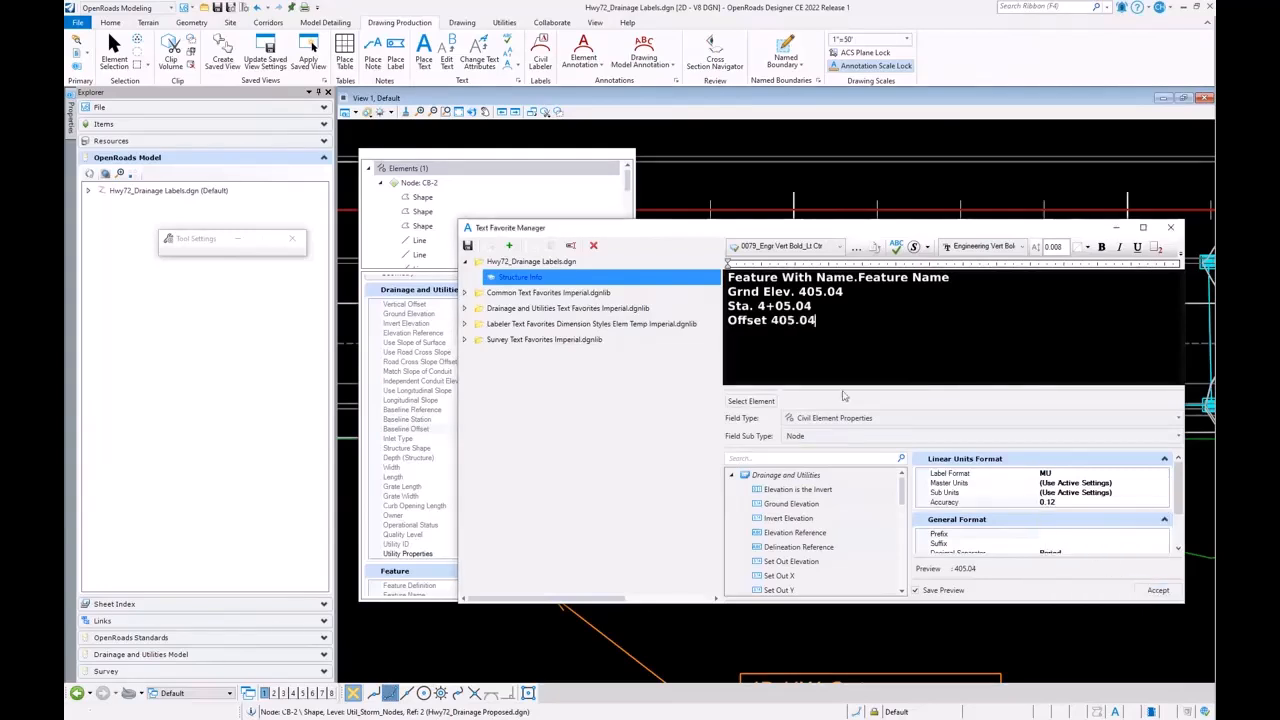
left_click(468, 246)
left_click(1169, 229)
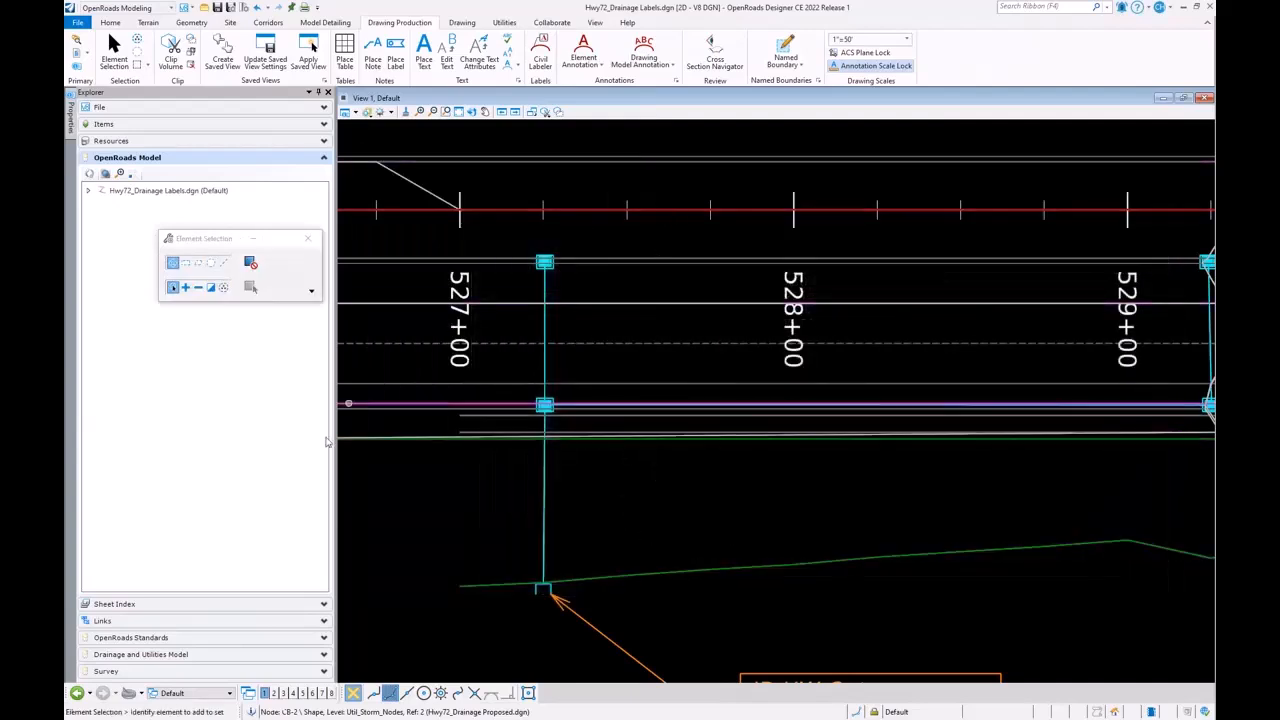
In the OpenRoads Standards of Hwy72_Drainage Labels.dgn, create a Label Definitions category named Drainage
left_click(212, 637)
mouse_move(220, 239)
left_mouse_down()
mouse_move(426, 343)
mouse_move(412, 507)
left_mouse_up()
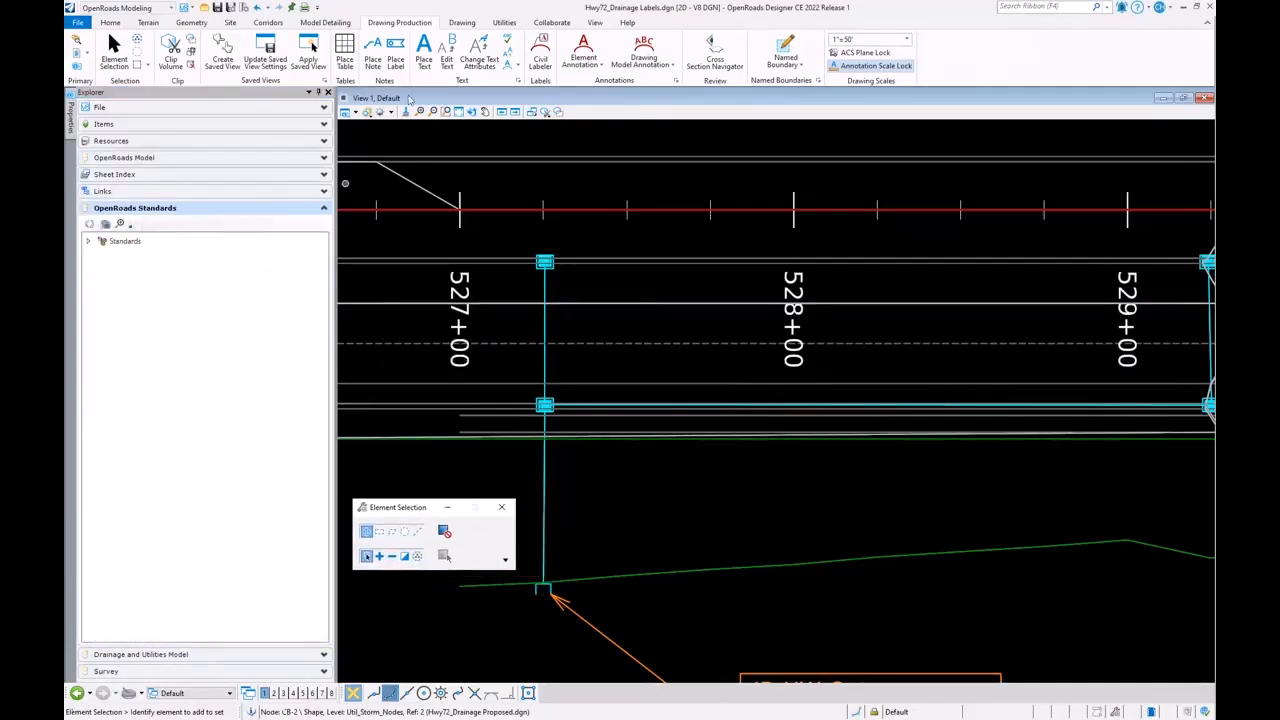
left_click(92, 243)
left_click(88, 241)
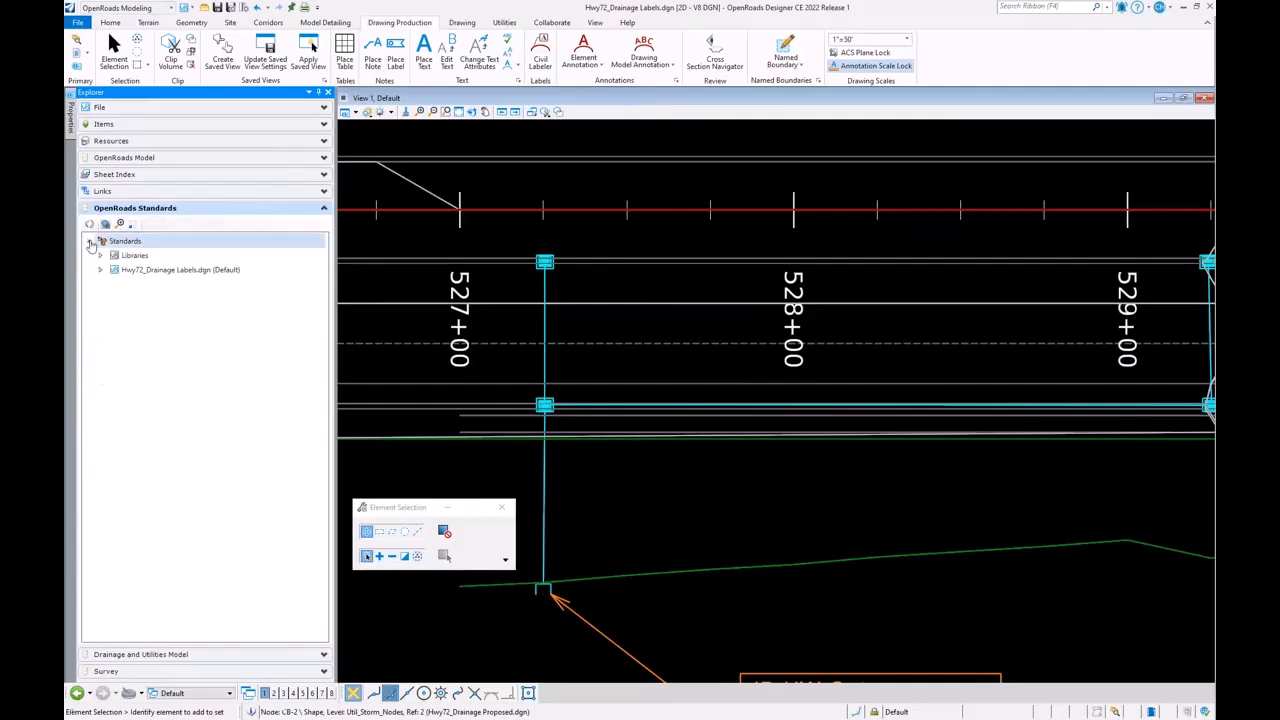
left_click(99, 271)
left_click(99, 271)
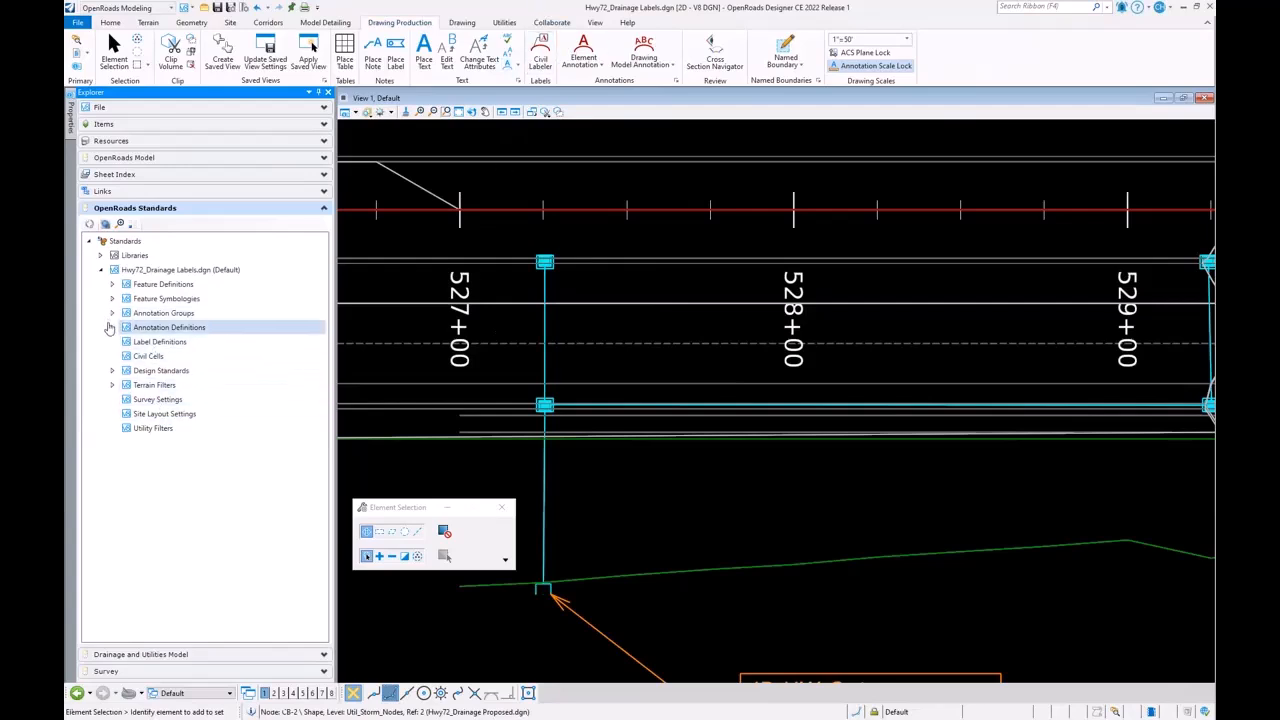
left_click(166, 343)
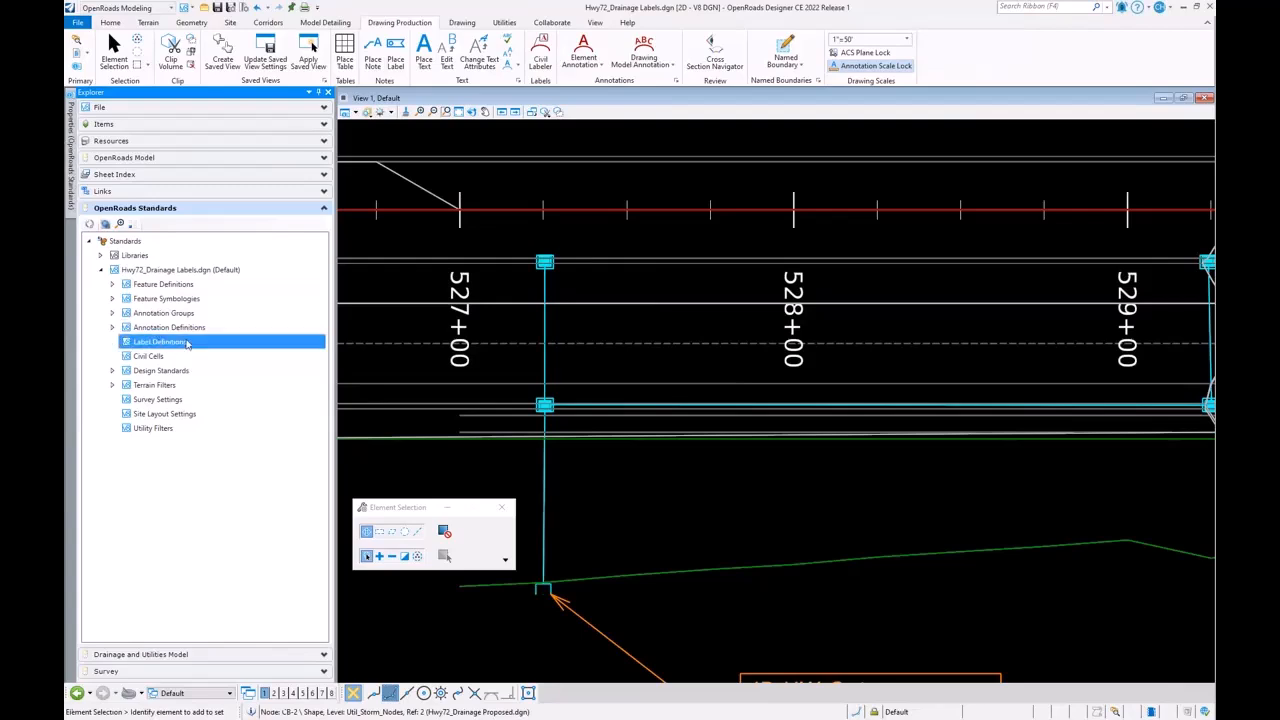
right_click(165, 341)
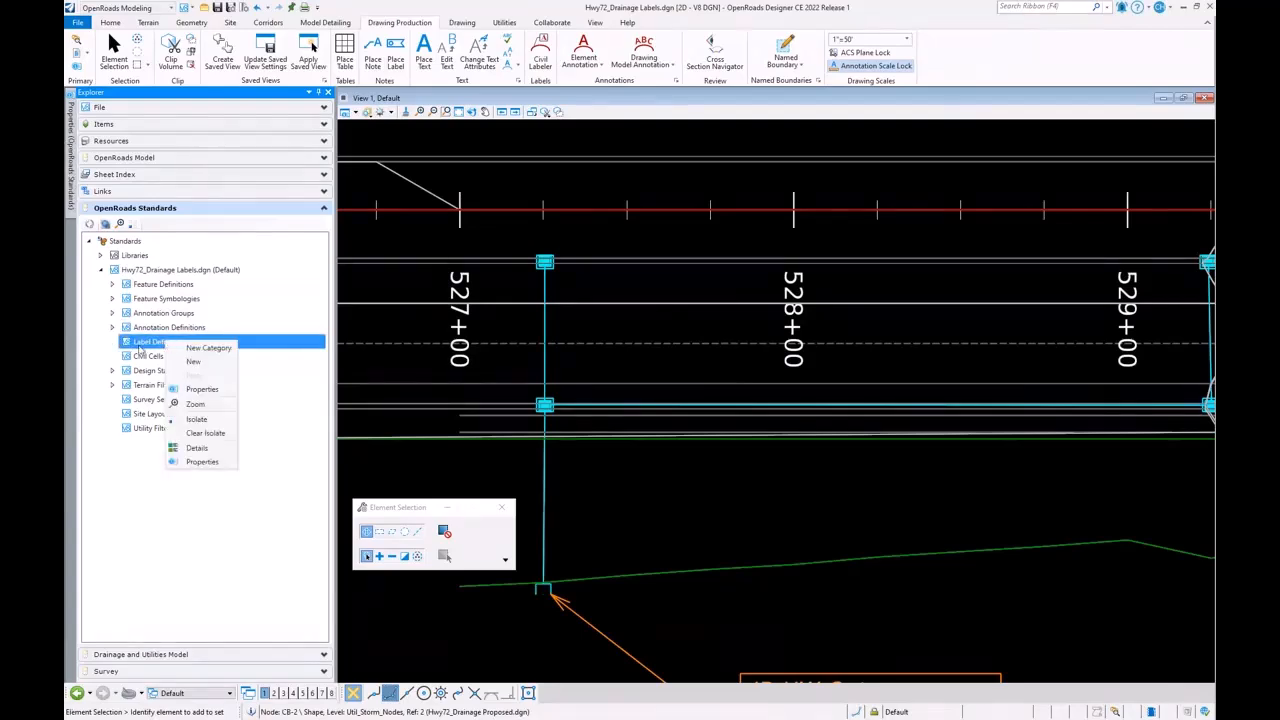
left_click(212, 349)
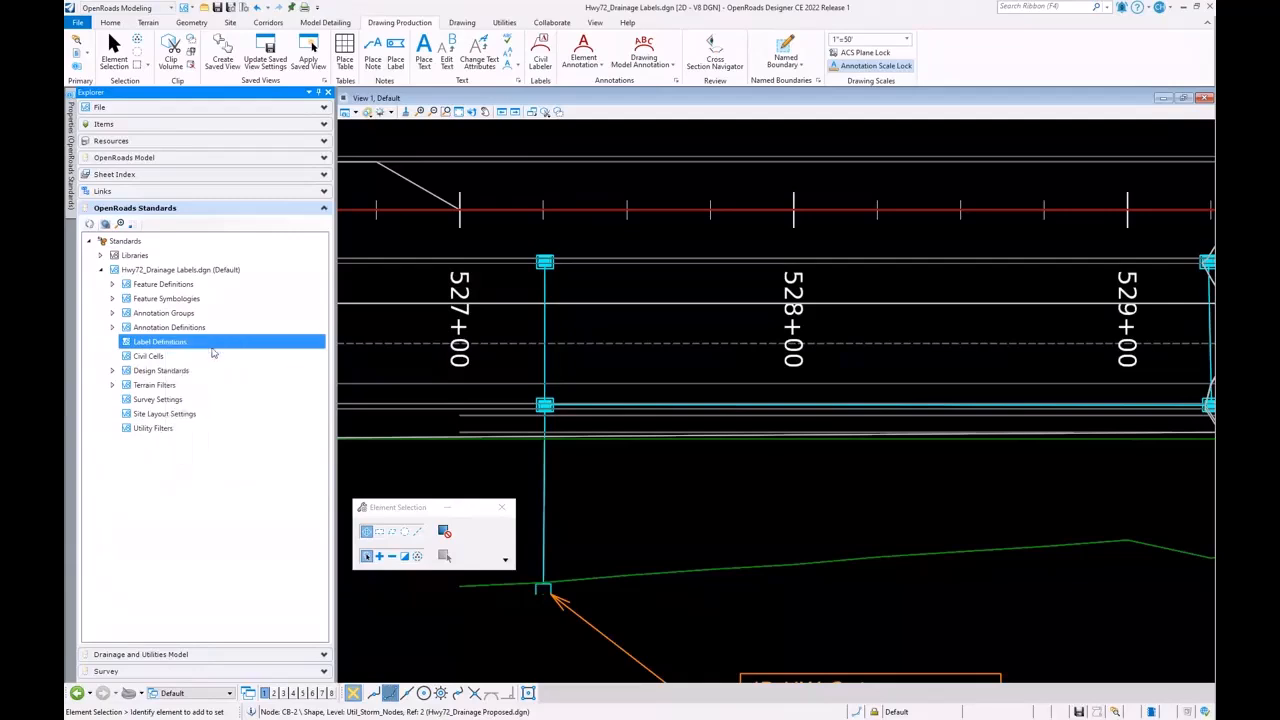
type("Drainage")
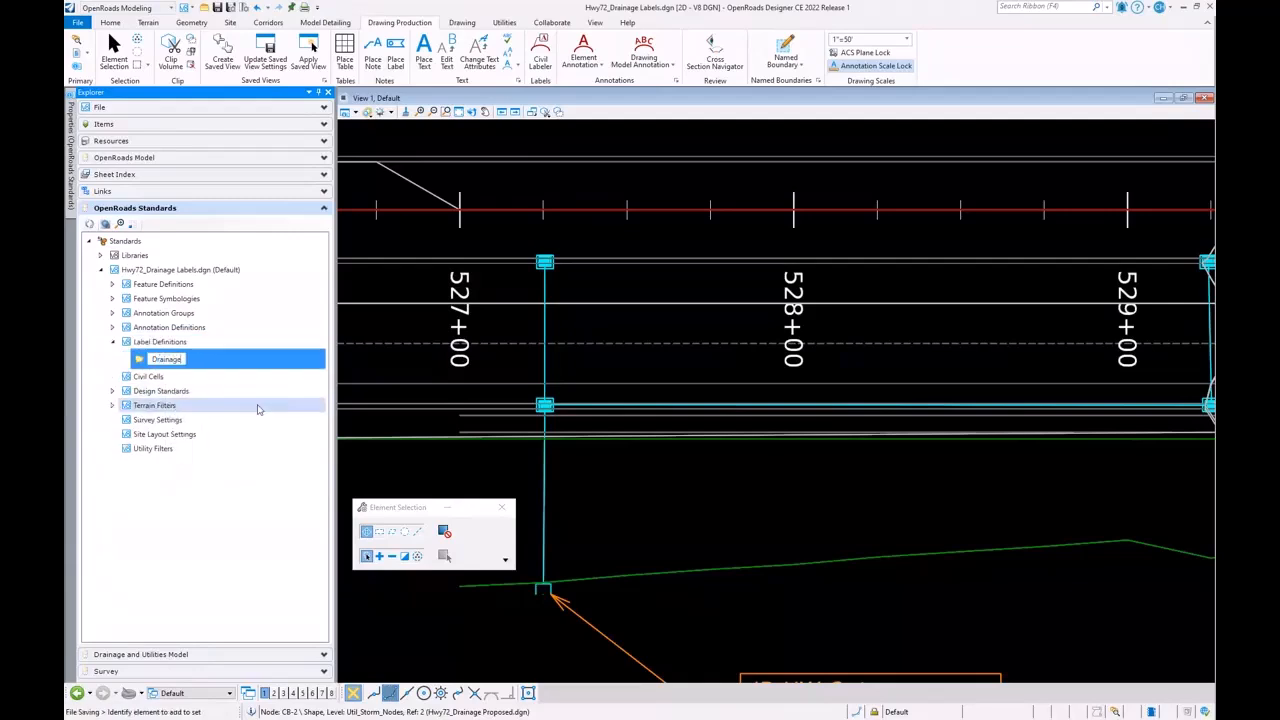
key("Return")
Create a new label definition named Structure Info in the Drainage category
right_click(161, 354)
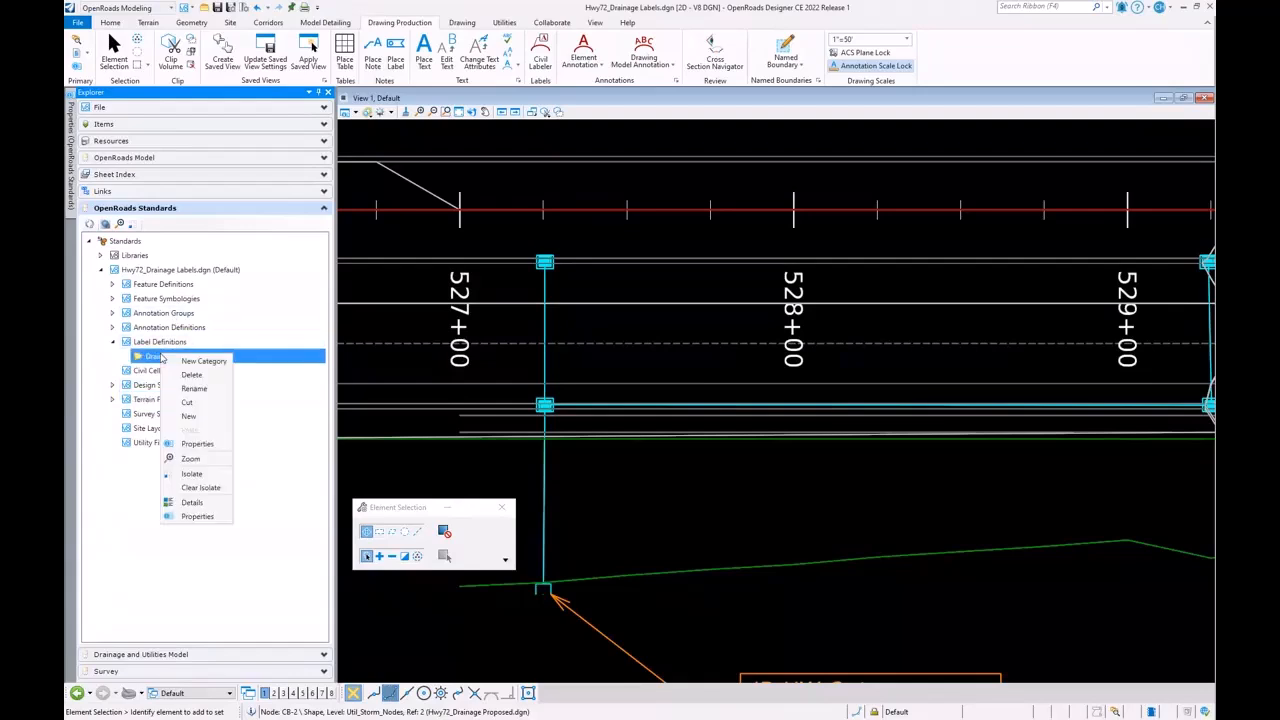
left_click(188, 415)
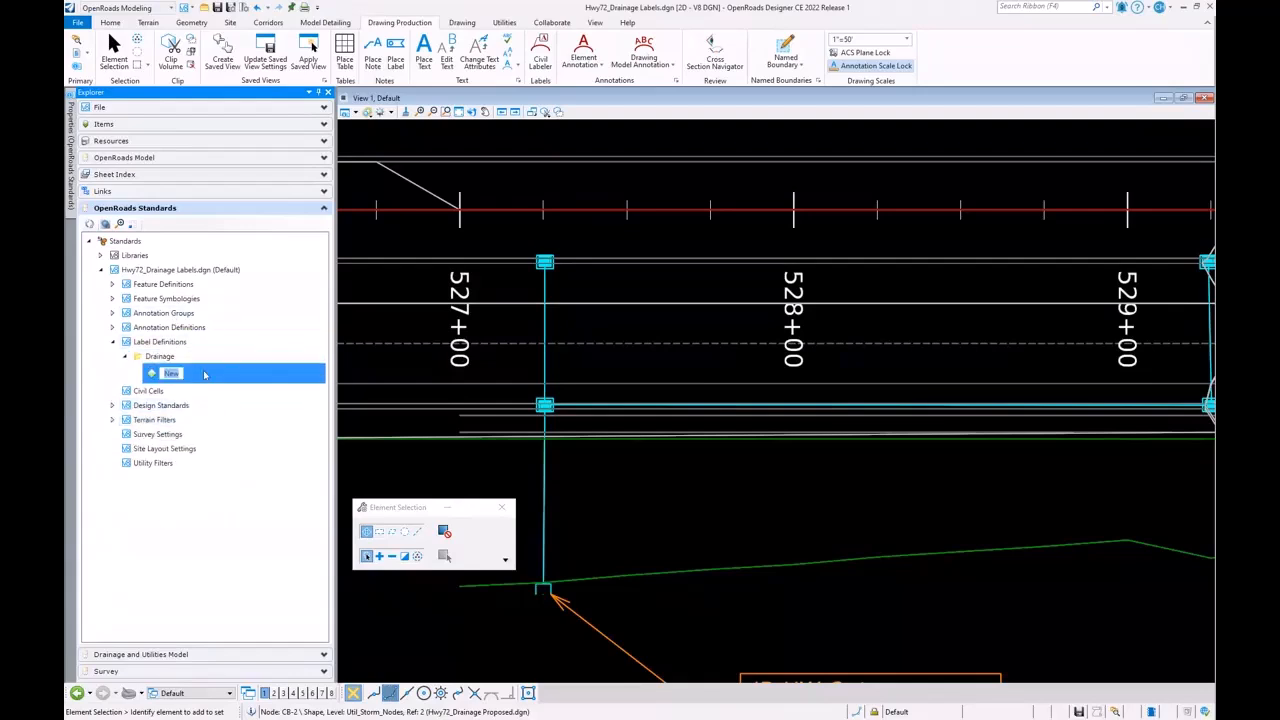
type("Structure Info")
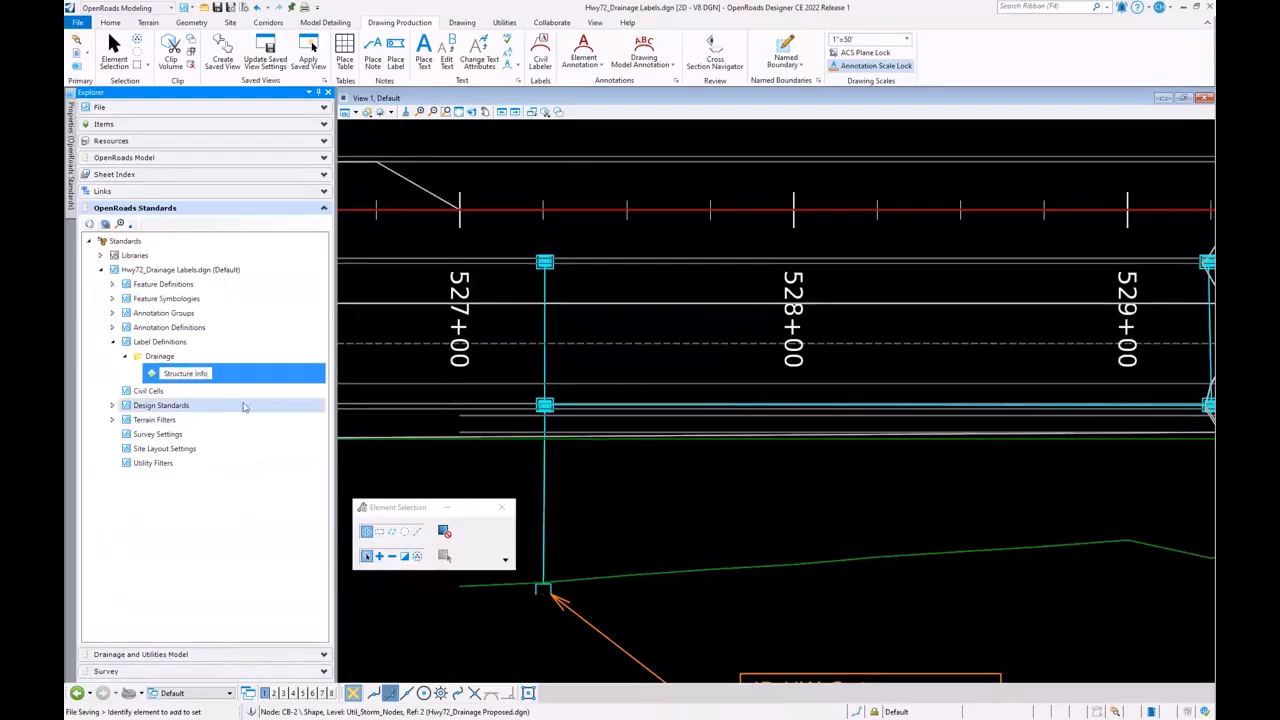
key("Return")
Manage the Structure Info label definition and assign it the Structure Info text favorite from Hwy72_Drainage Labels.dgn
right_click(190, 372)
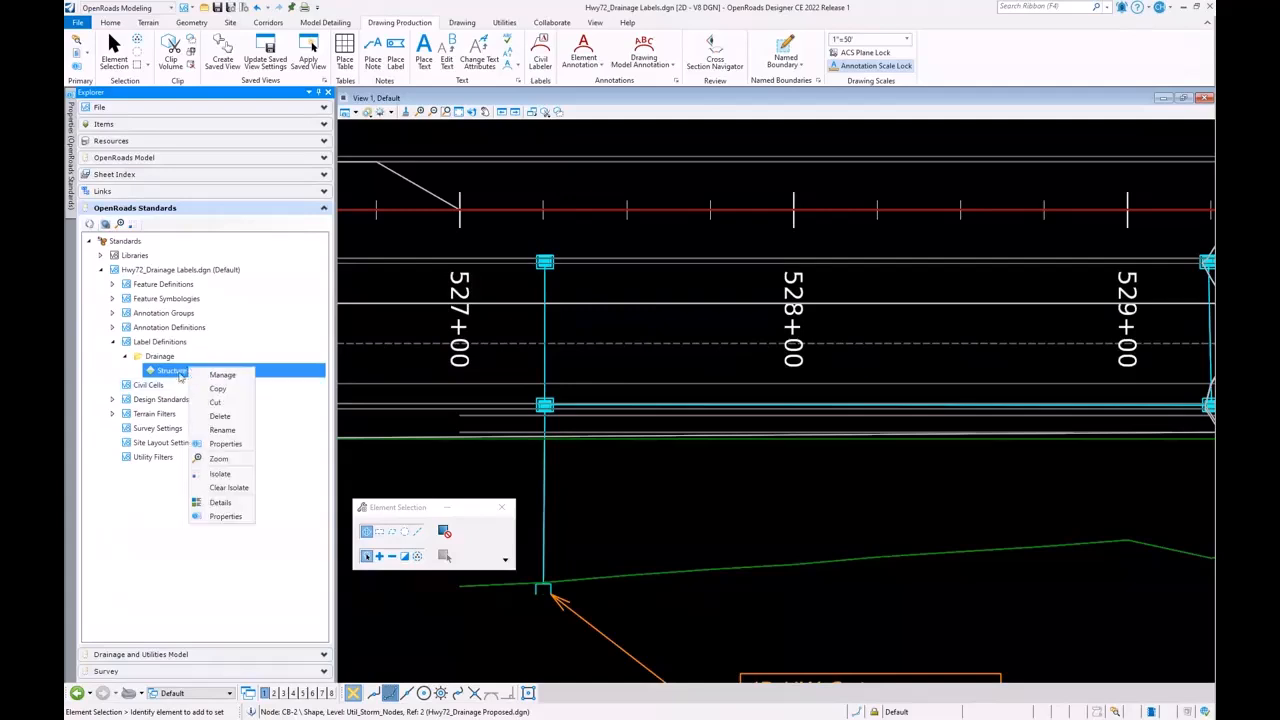
left_click(220, 375)
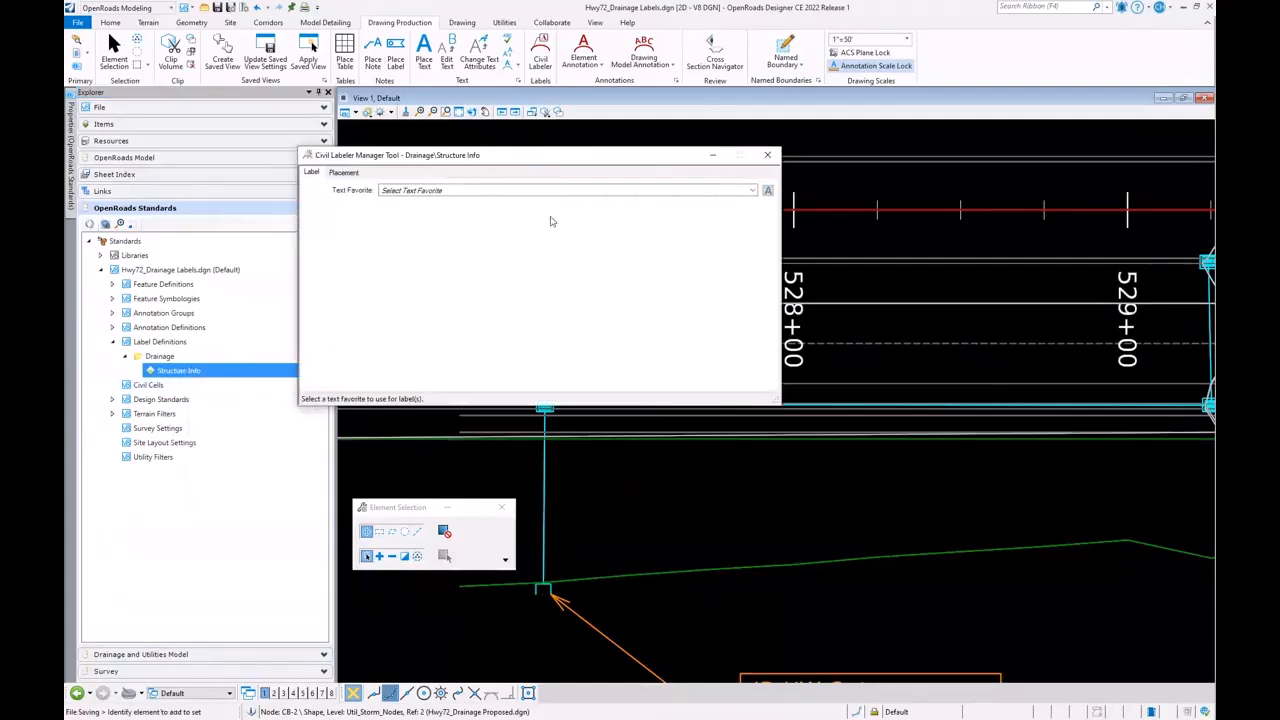
left_click_drag(560, 160, 639, 260)
left_click(522, 291)
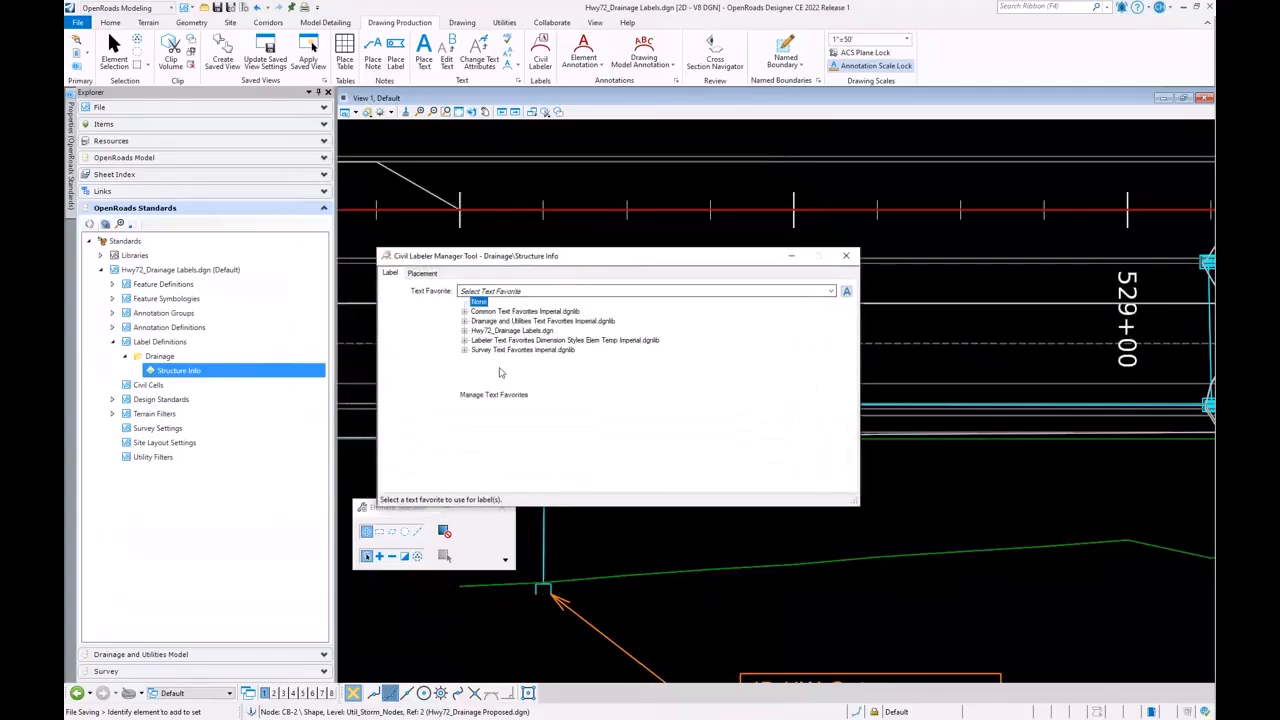
left_click(464, 331)
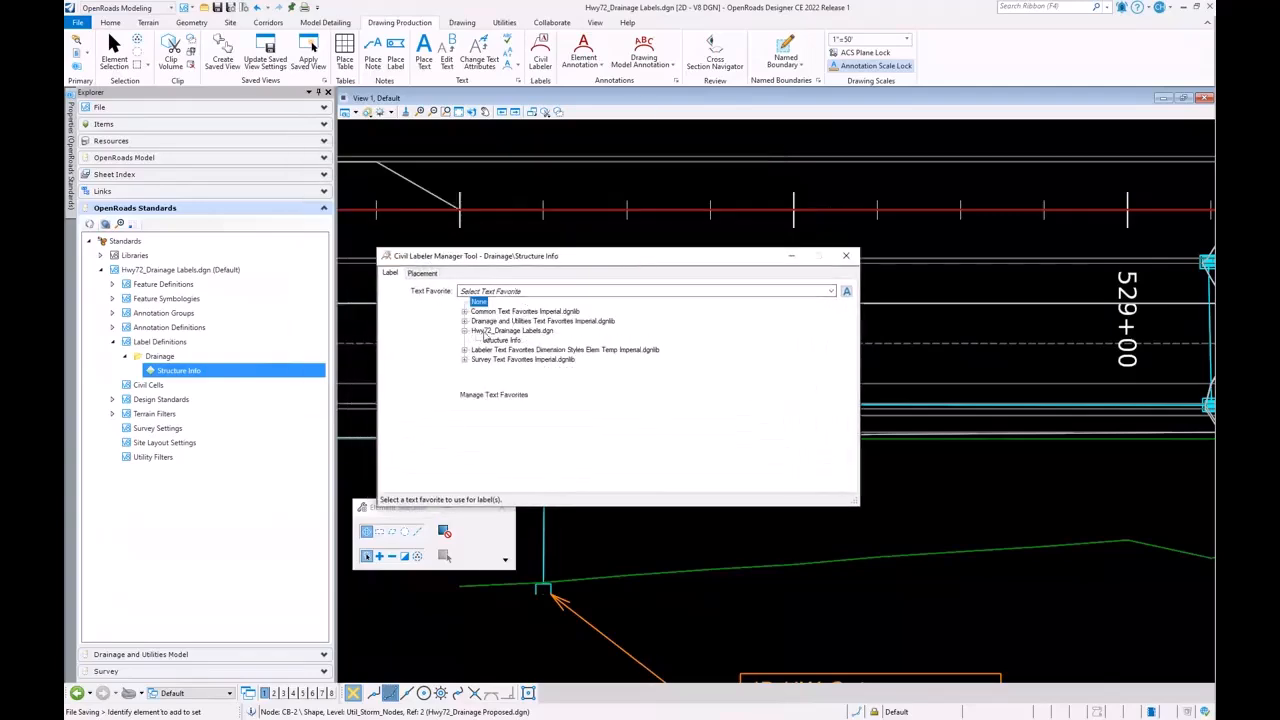
left_click(503, 340)
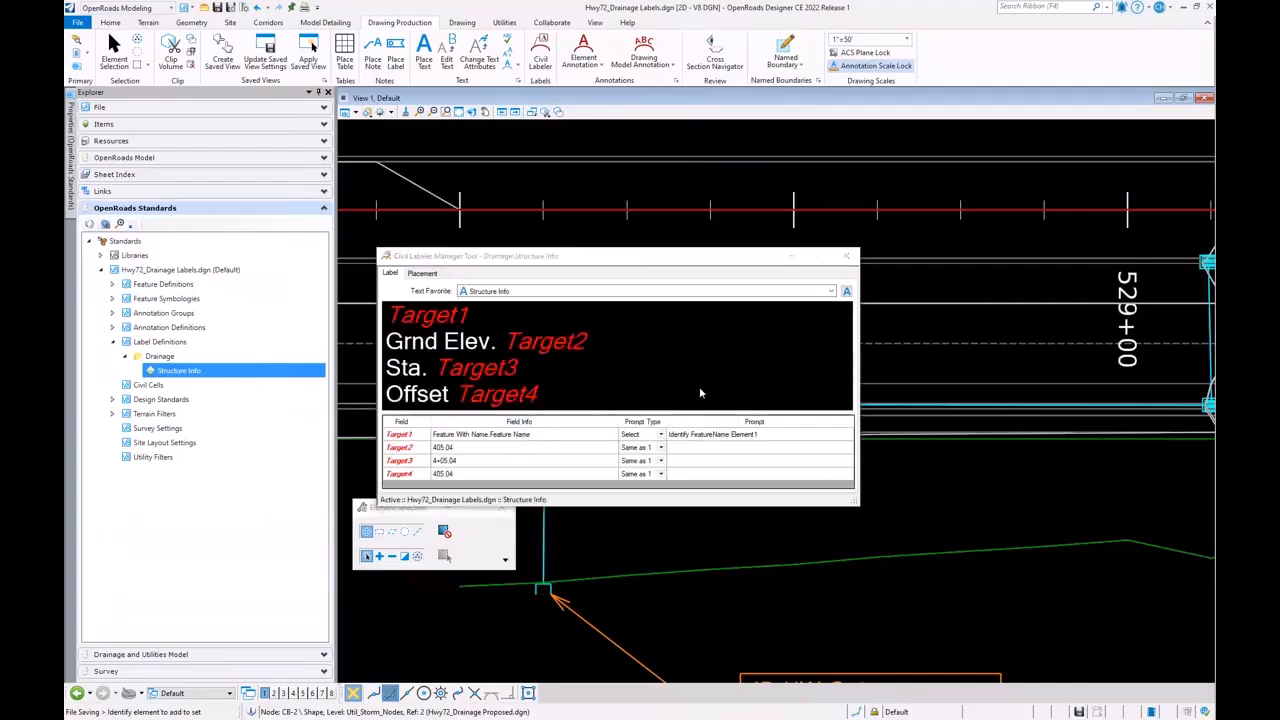
Change the Target1 field's prompt to "Identify Structure"
left_click_drag(615, 262, 855, 352)
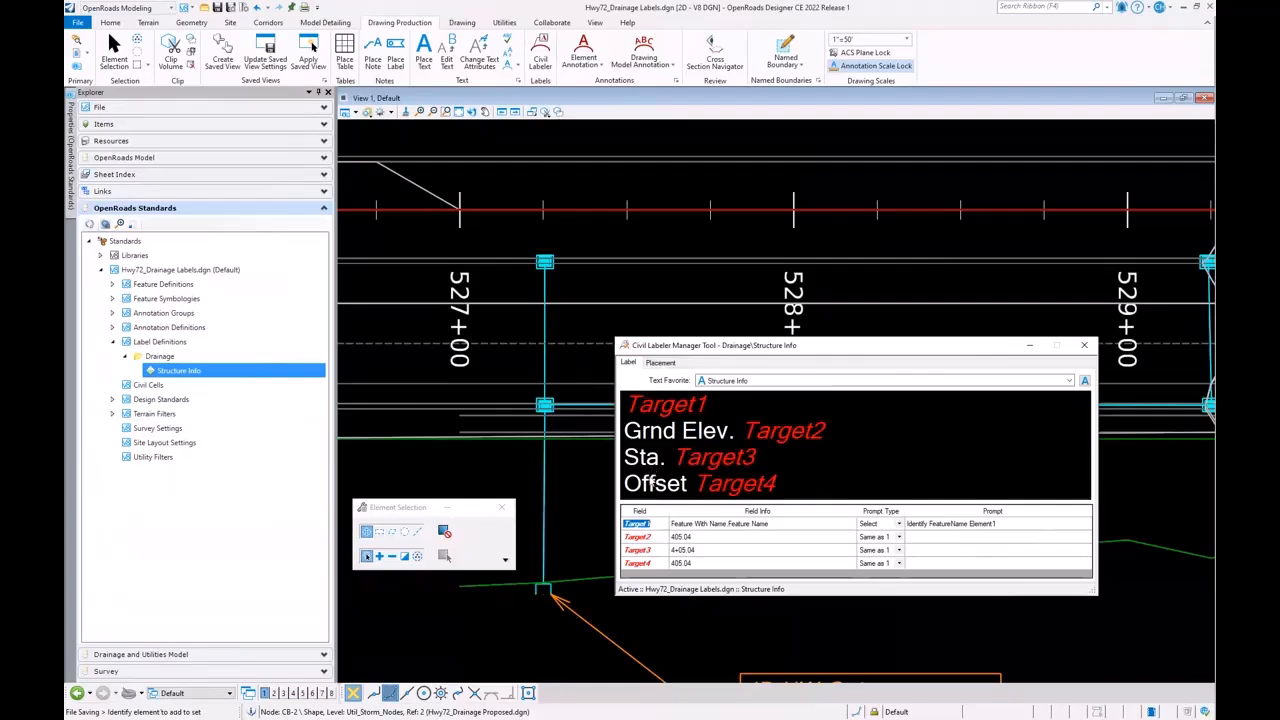
left_click(928, 523)
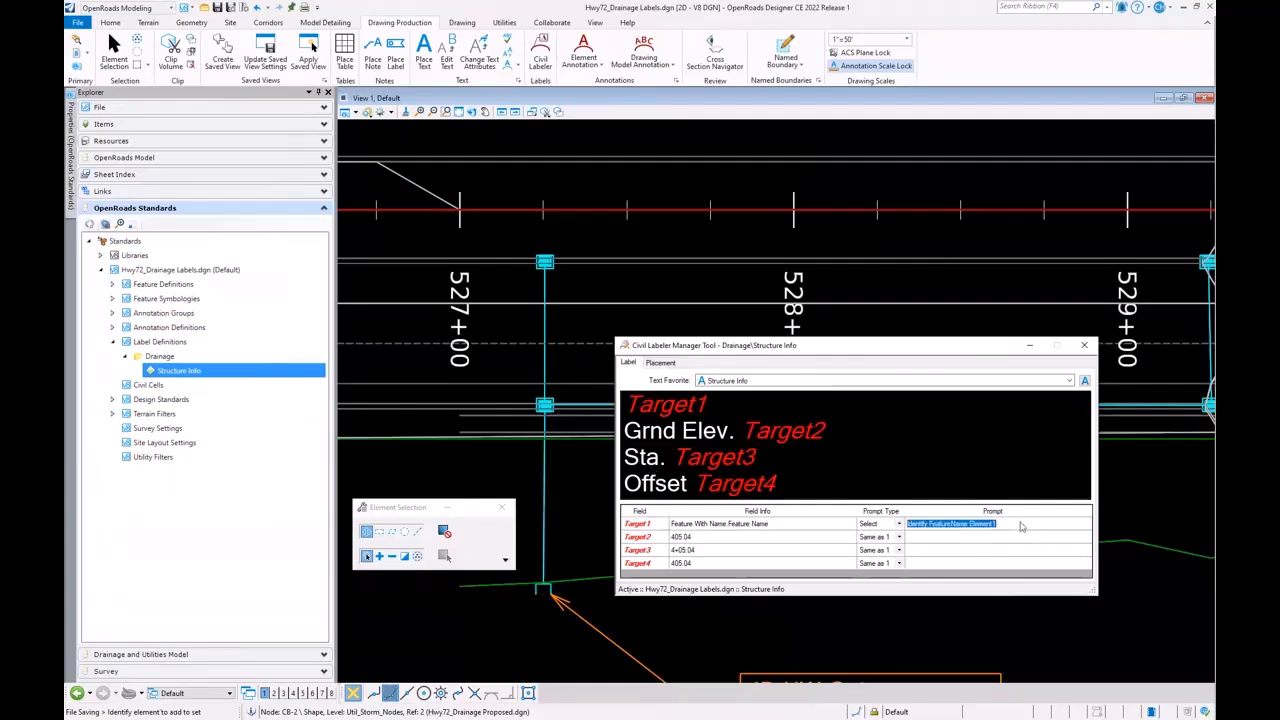
left_click(928, 523)
left_click_drag(929, 523, 1060, 517)
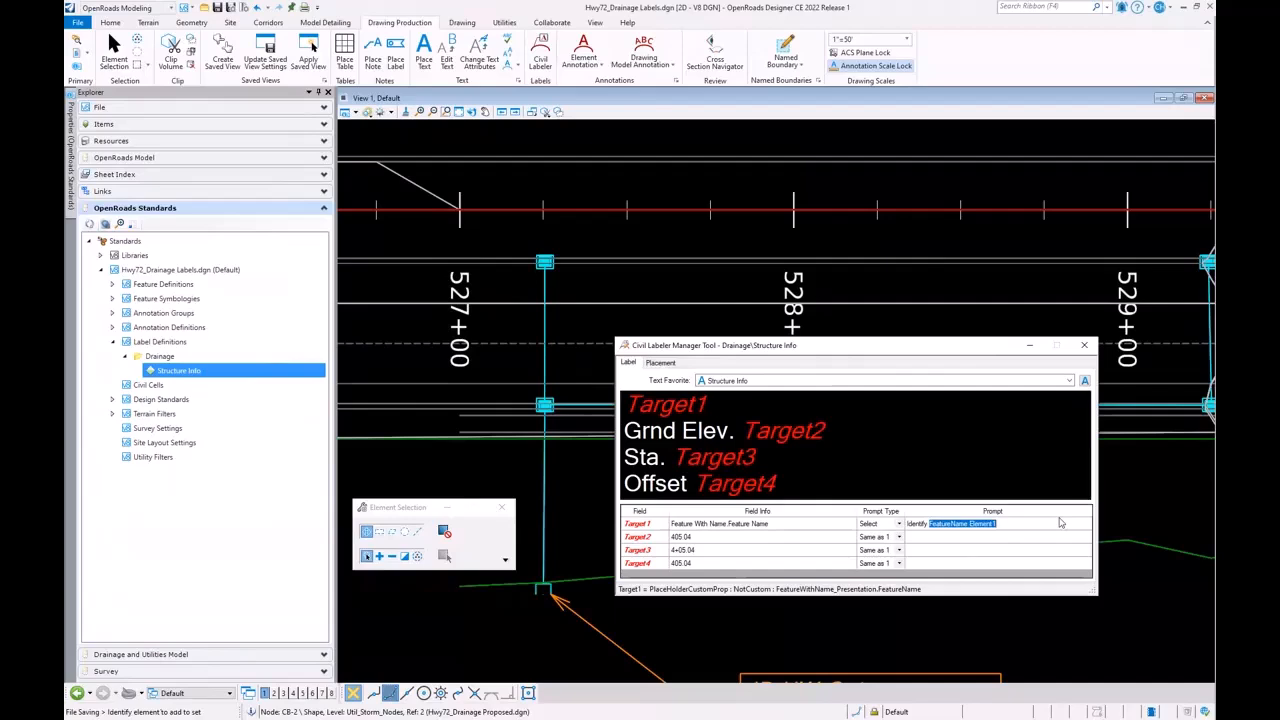
type("Structure")
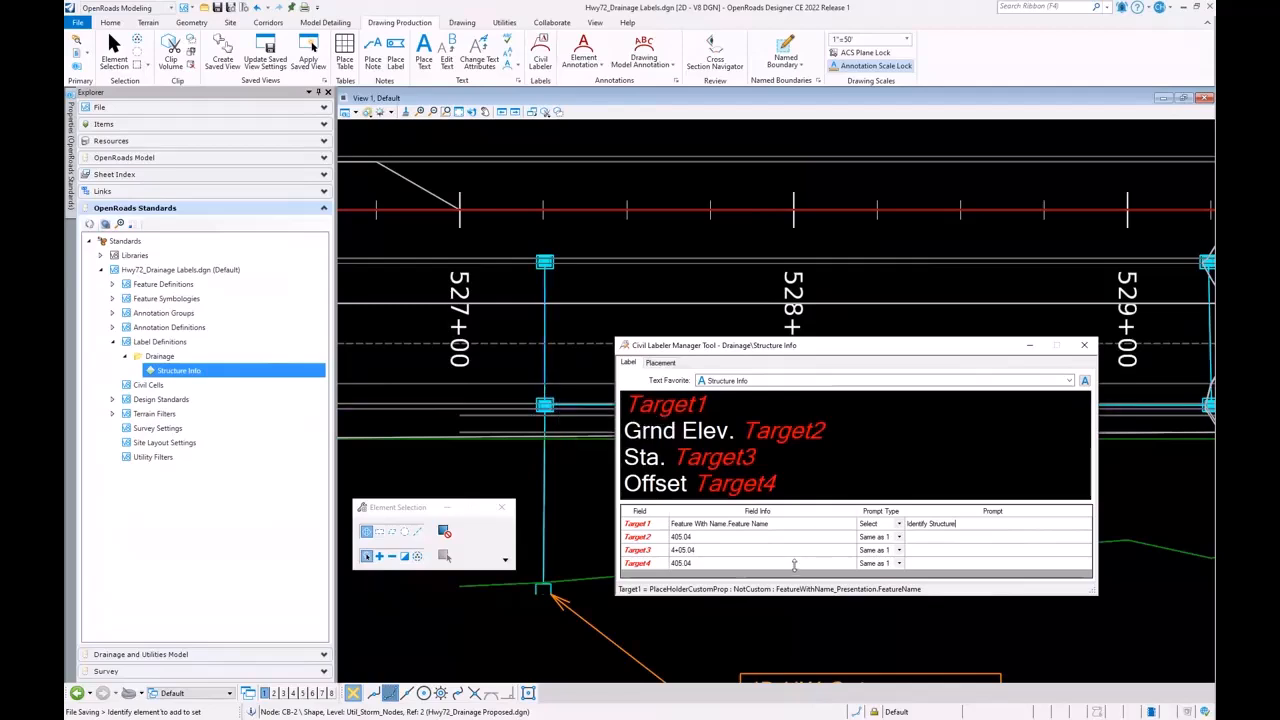
Set the prompt type of Target3, the station field, to Select
left_click(899, 550)
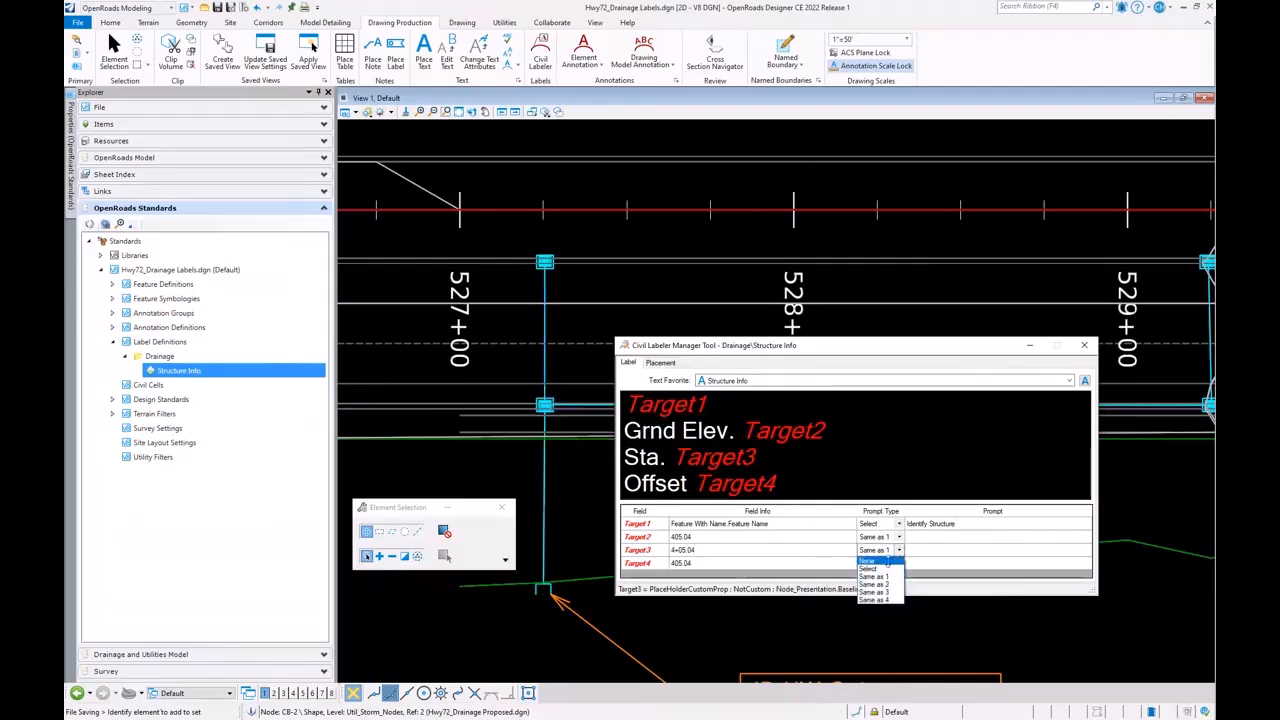
left_click(870, 568)
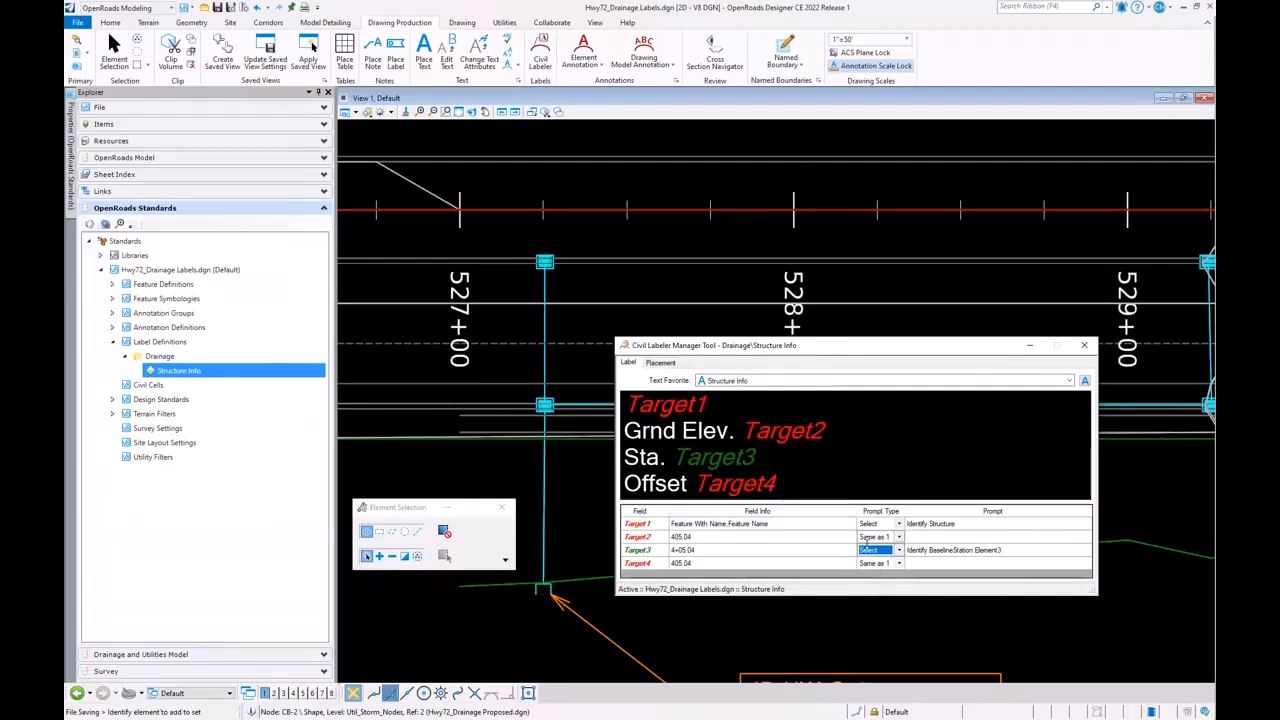
Set the prompt types of both the Target3 station field and the Target4 offset field to Same as 1
left_click(899, 563)
left_click(887, 598)
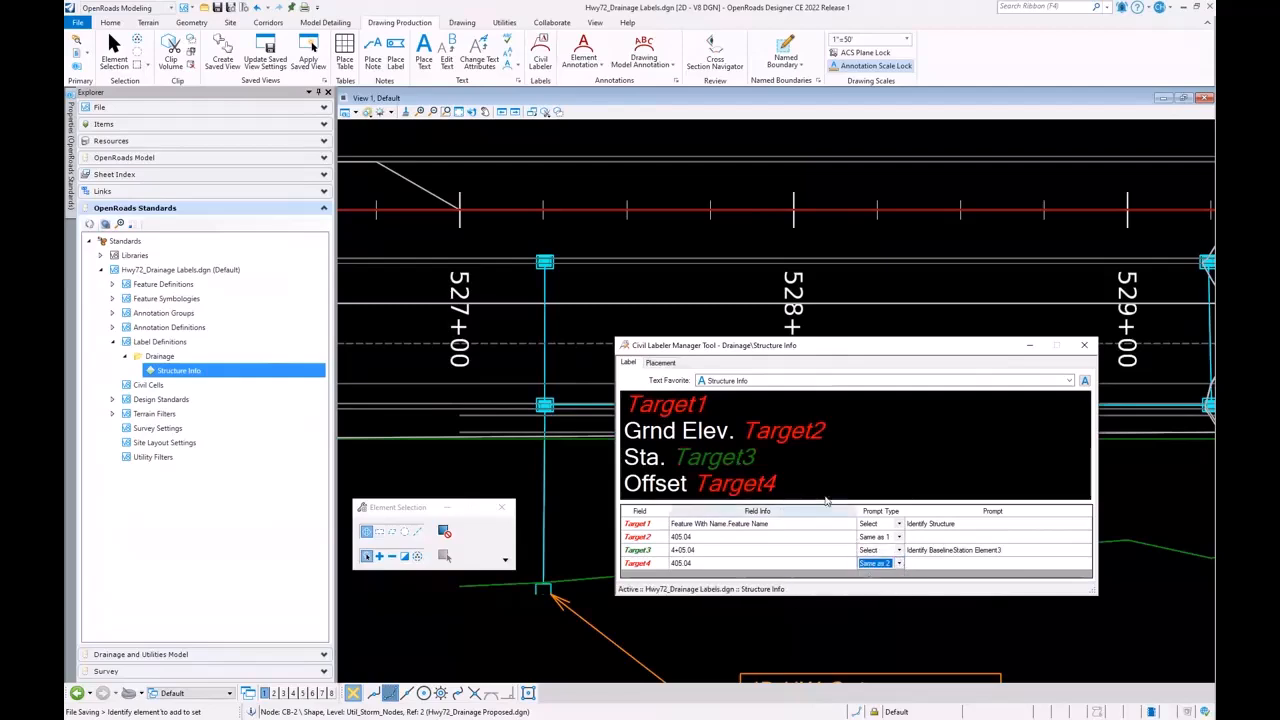
left_click(899, 550)
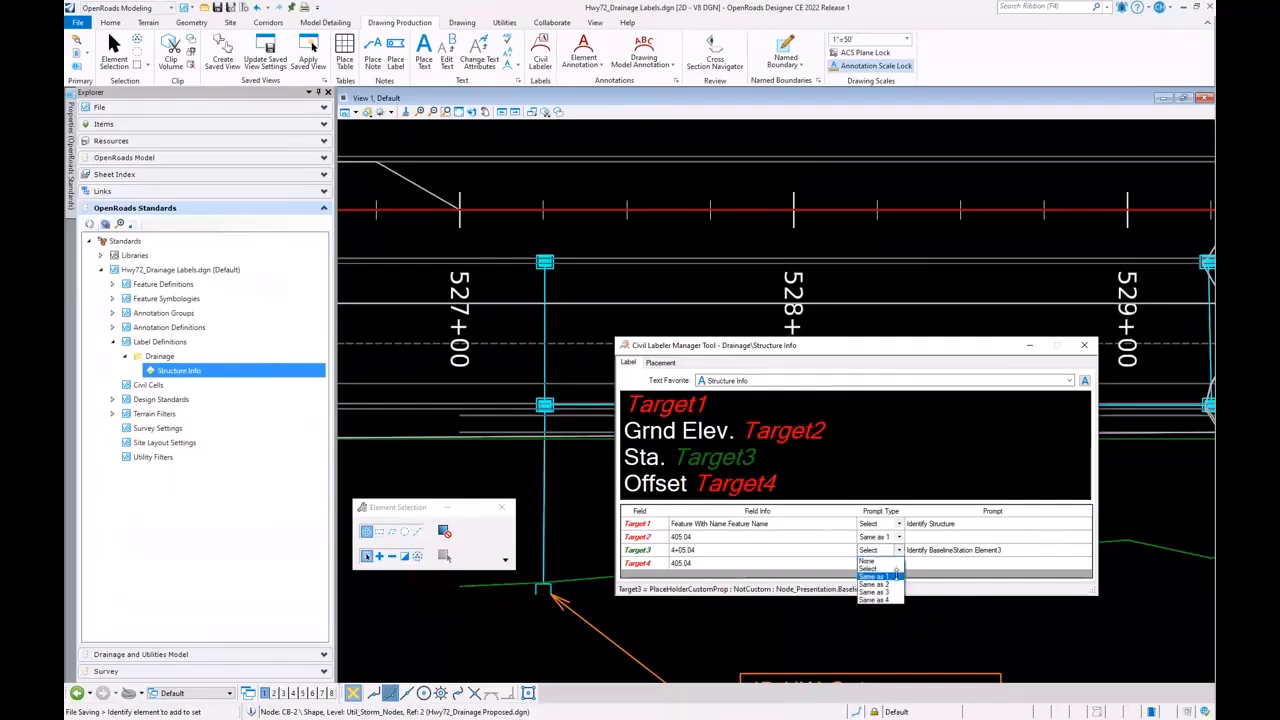
left_click(896, 576)
left_click(899, 563)
left_click(875, 589)
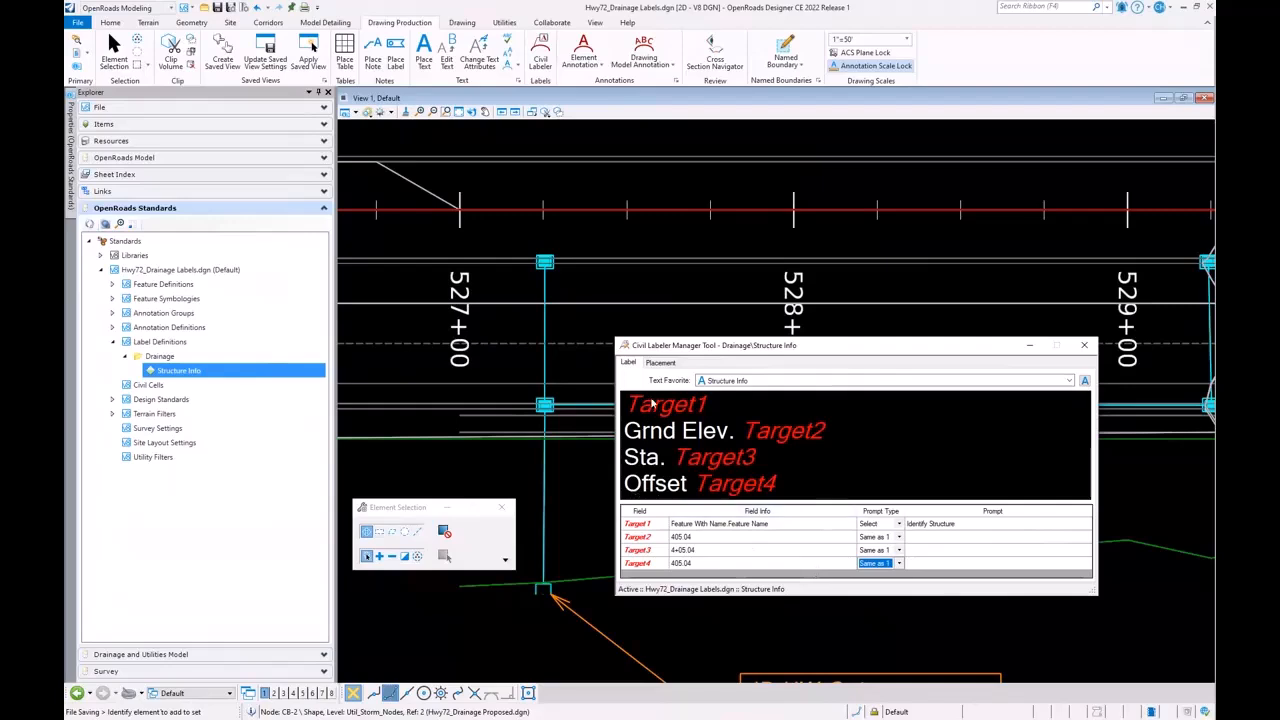
Set the label's placement to the Select Elements location method and assign the DU Annotation element template
left_click(660, 363)
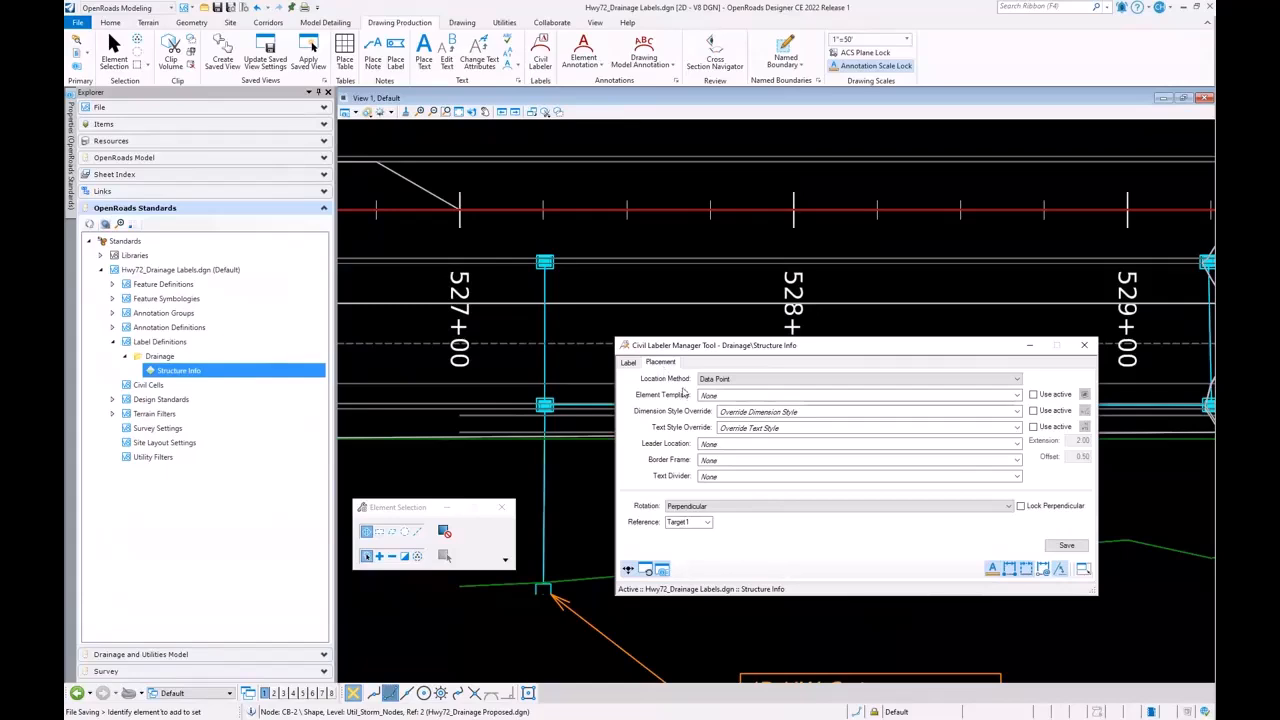
left_click(731, 379)
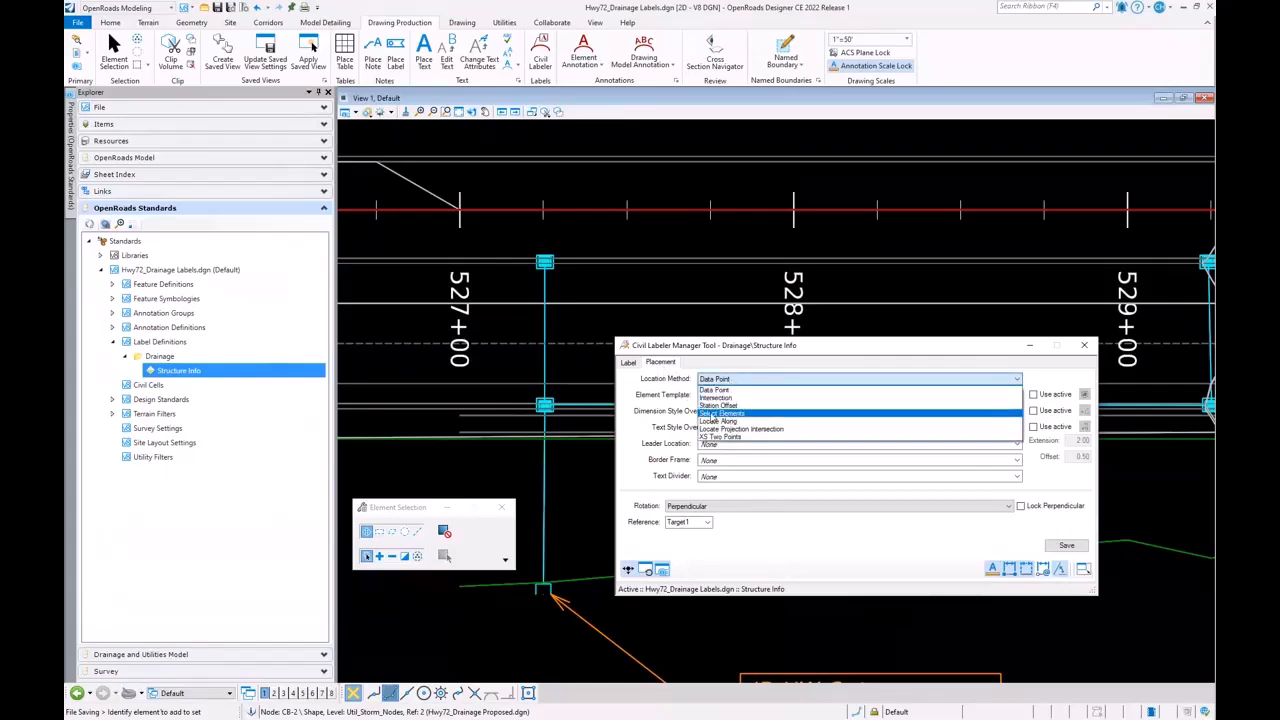
left_click(710, 414)
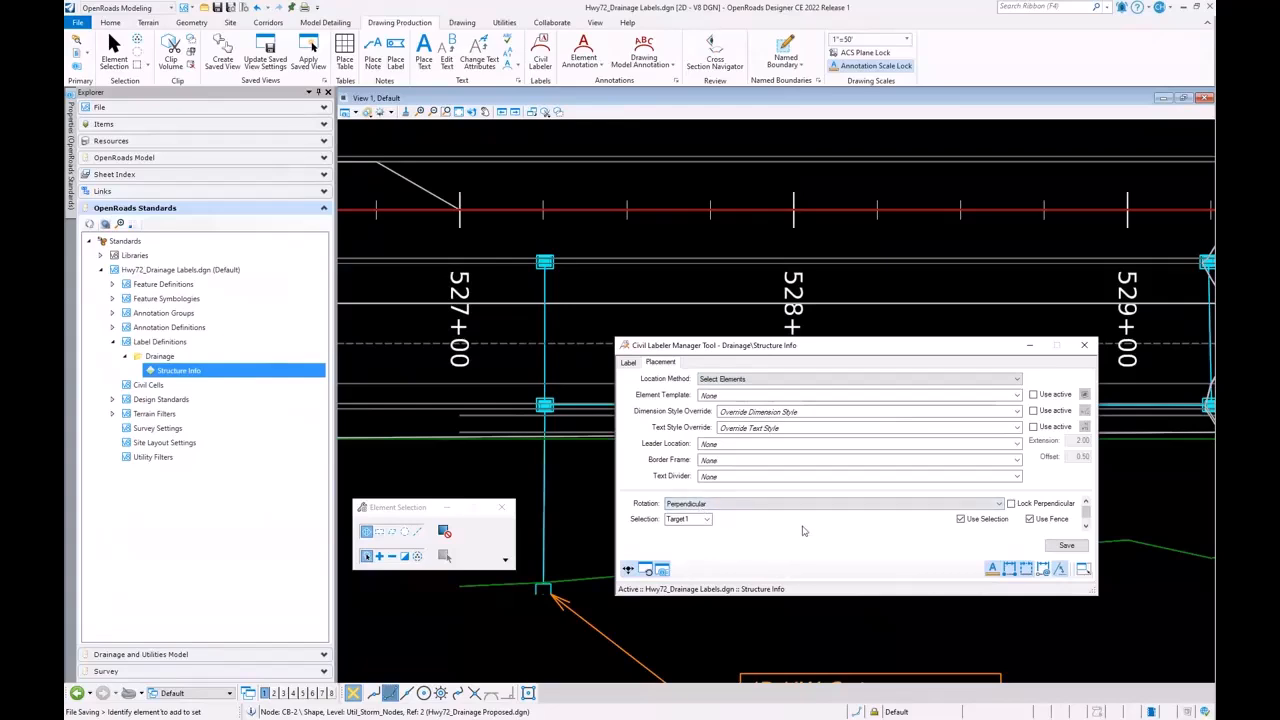
left_click(737, 398)
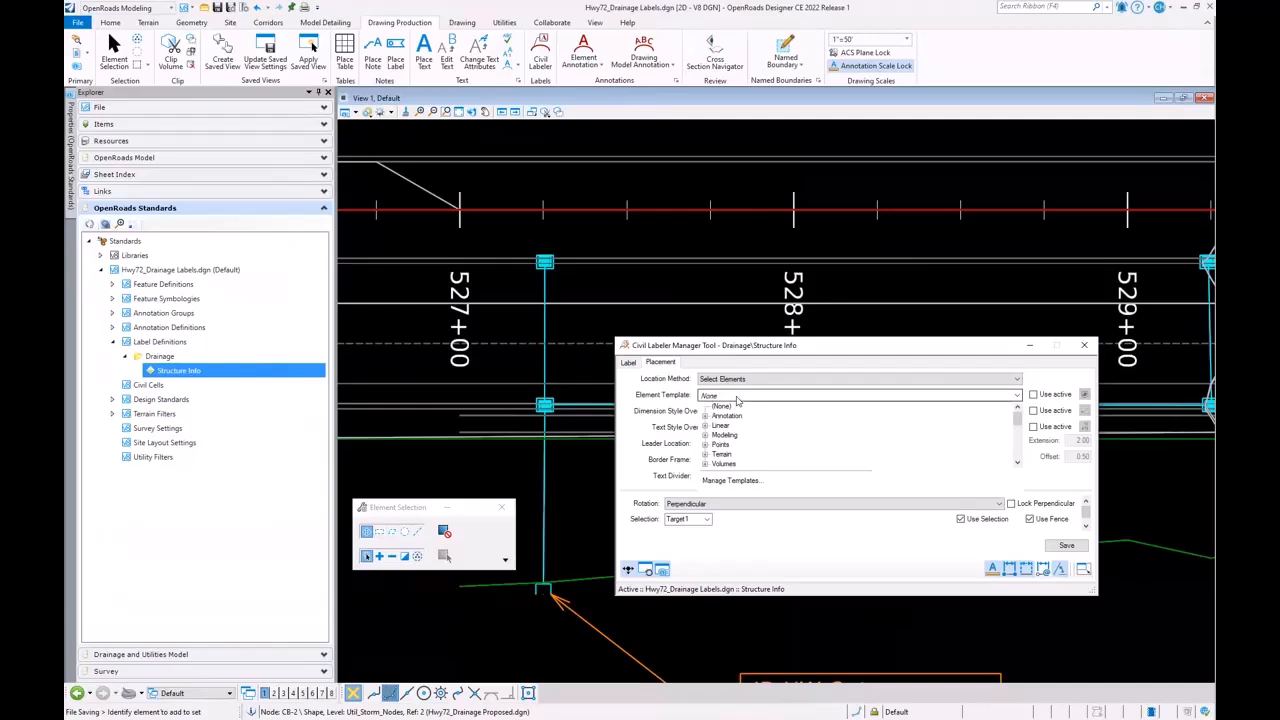
left_click(705, 416)
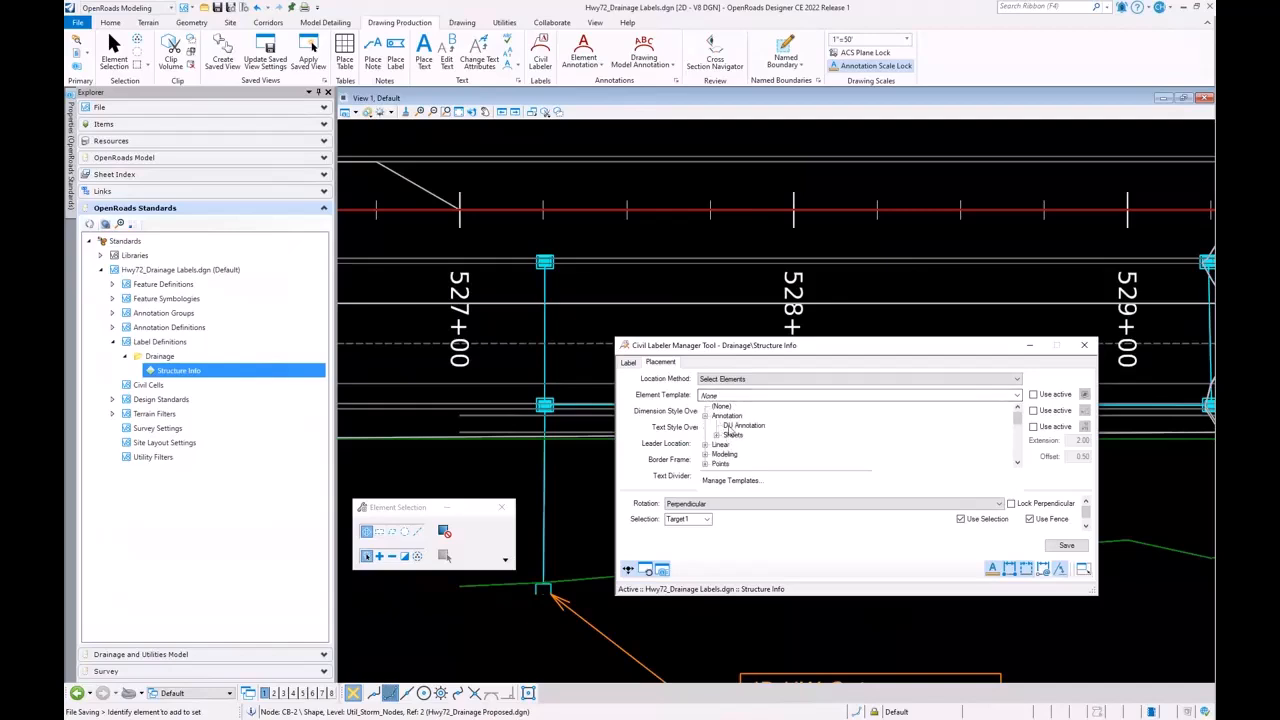
left_click(736, 426)
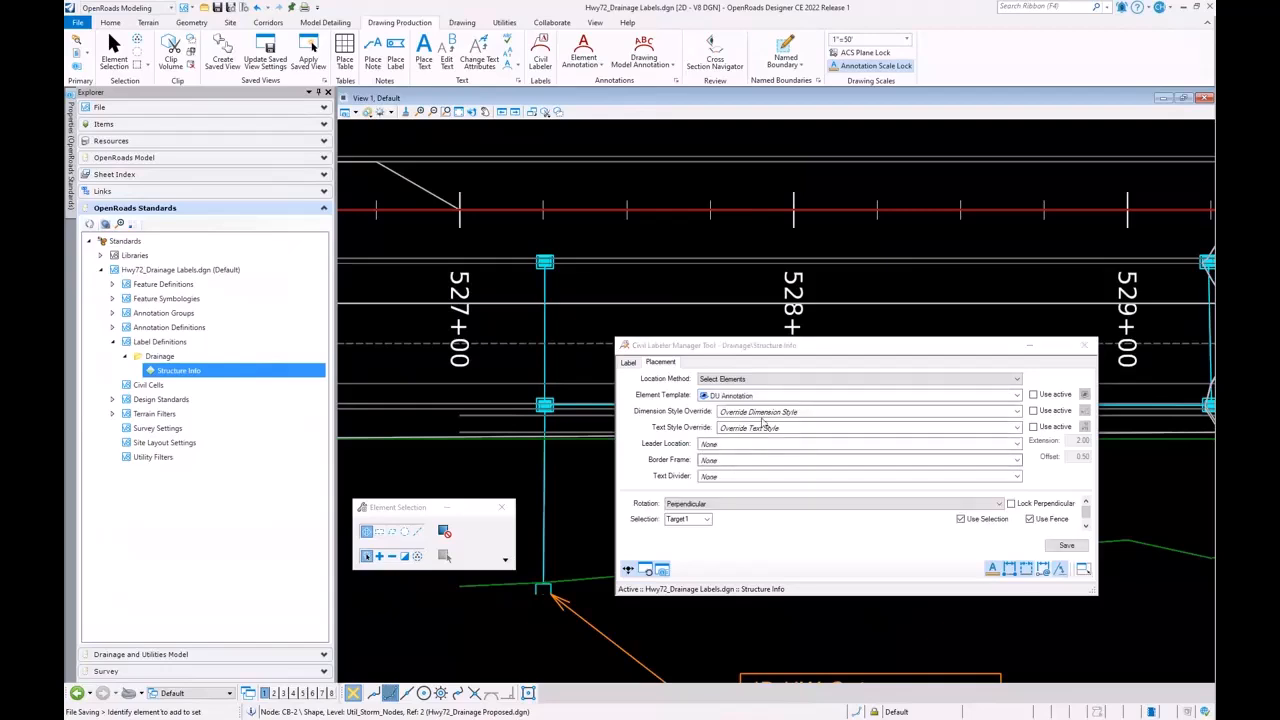
Override the dimension style with Plan Annotation without Arrowhead, set the rotation to View Horizontal, and save the label definition
left_click(788, 413)
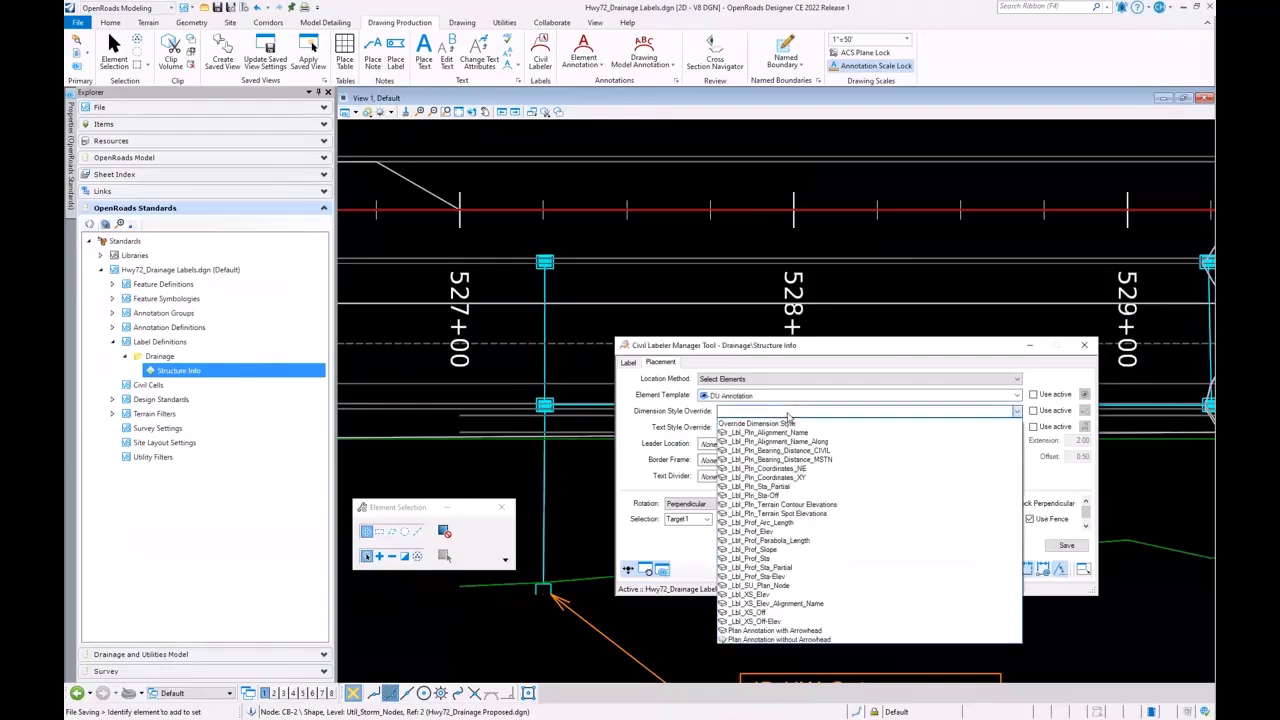
left_click(812, 641)
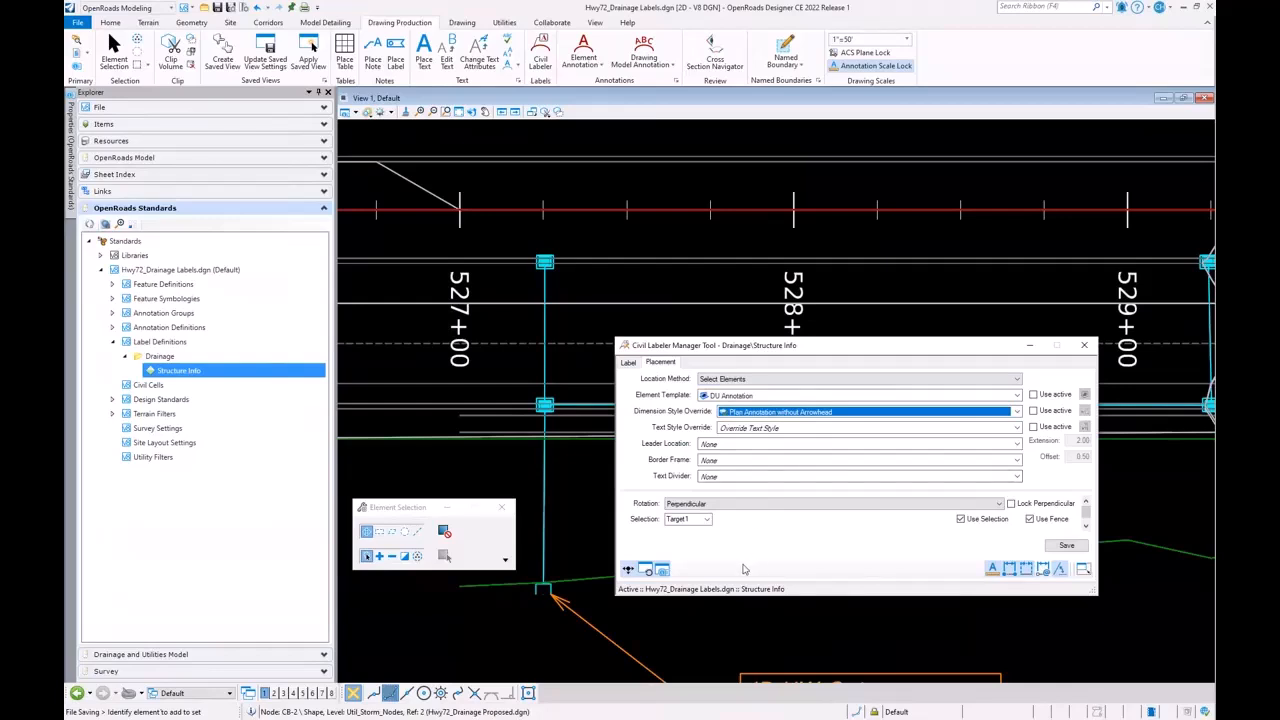
left_click(759, 505)
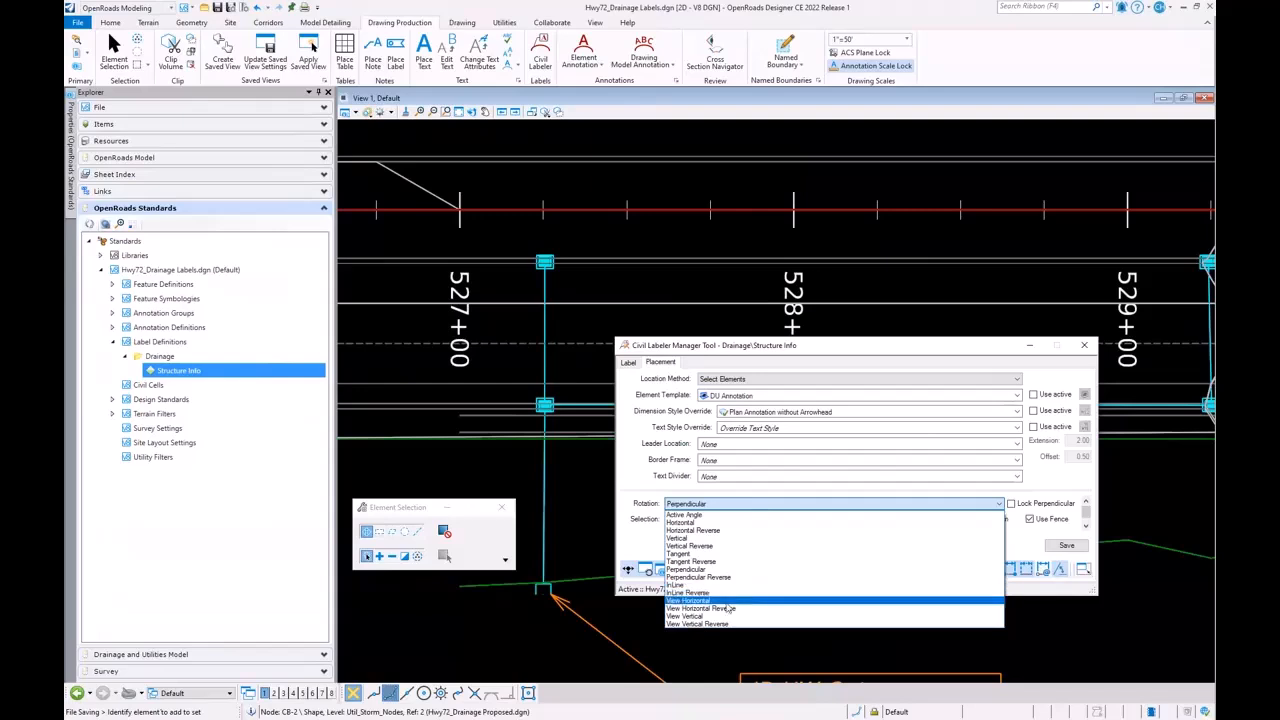
left_click(729, 602)
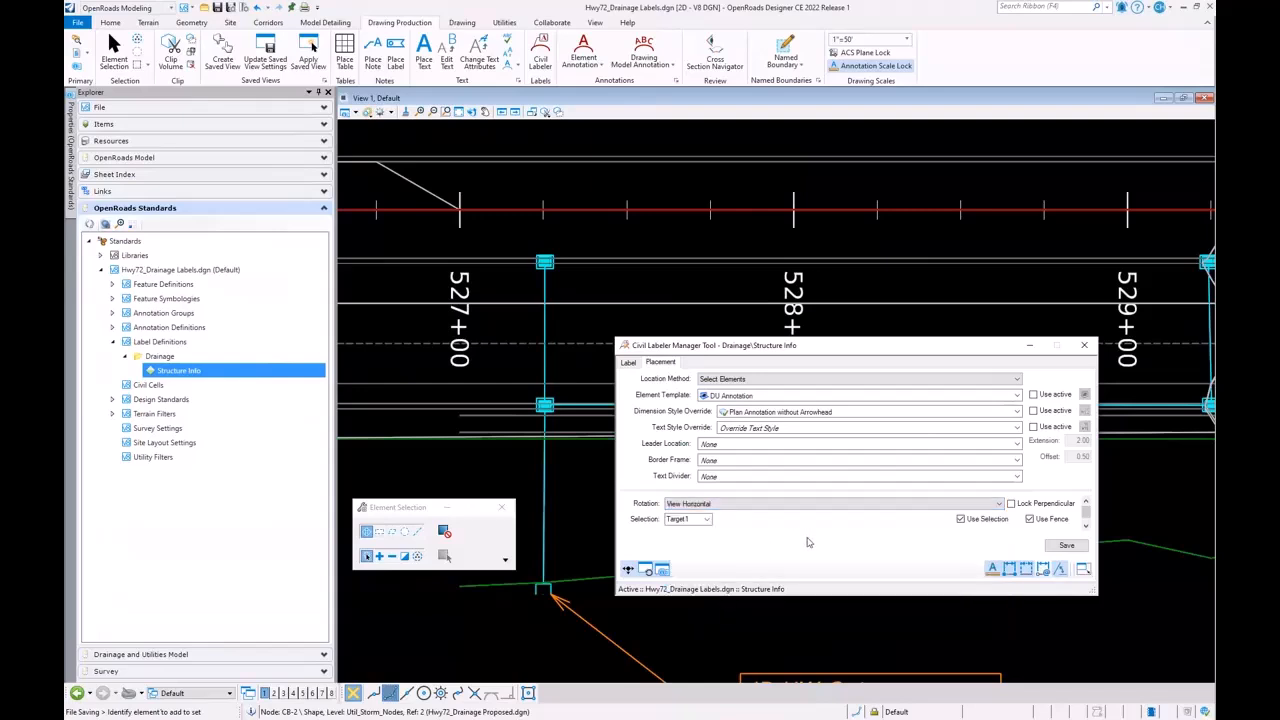
left_click(1072, 547)
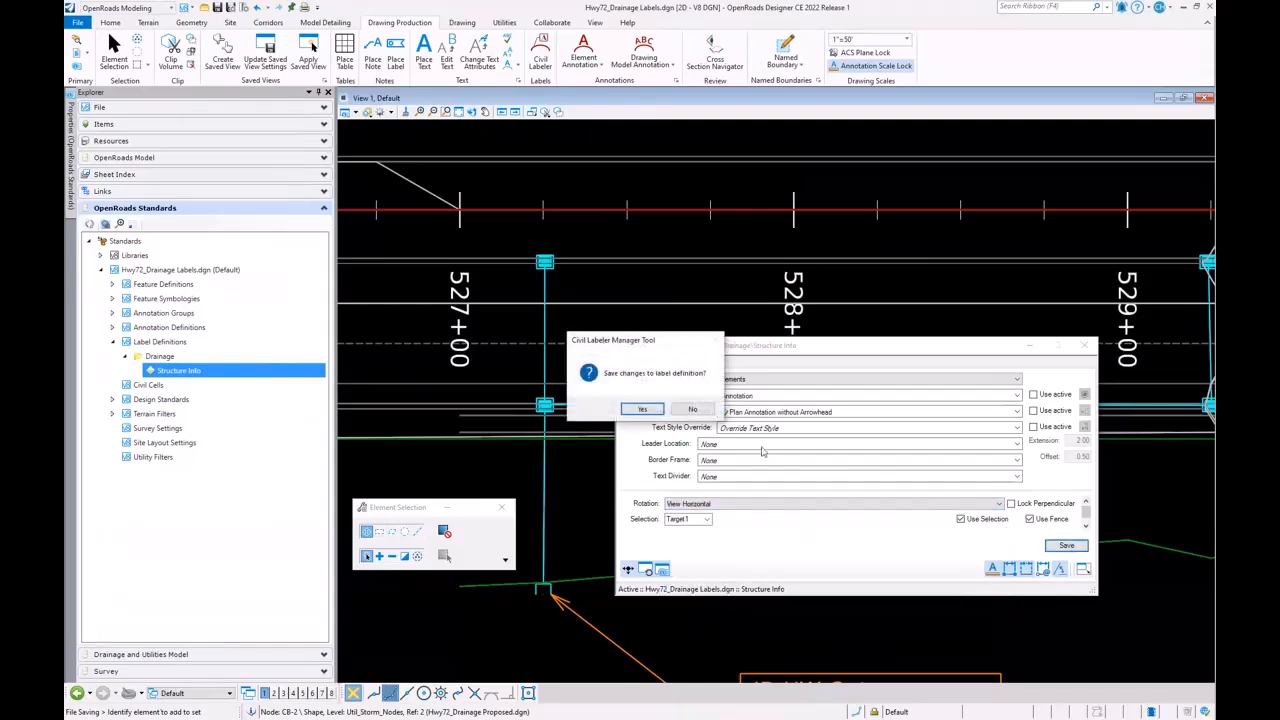
left_click(648, 410)
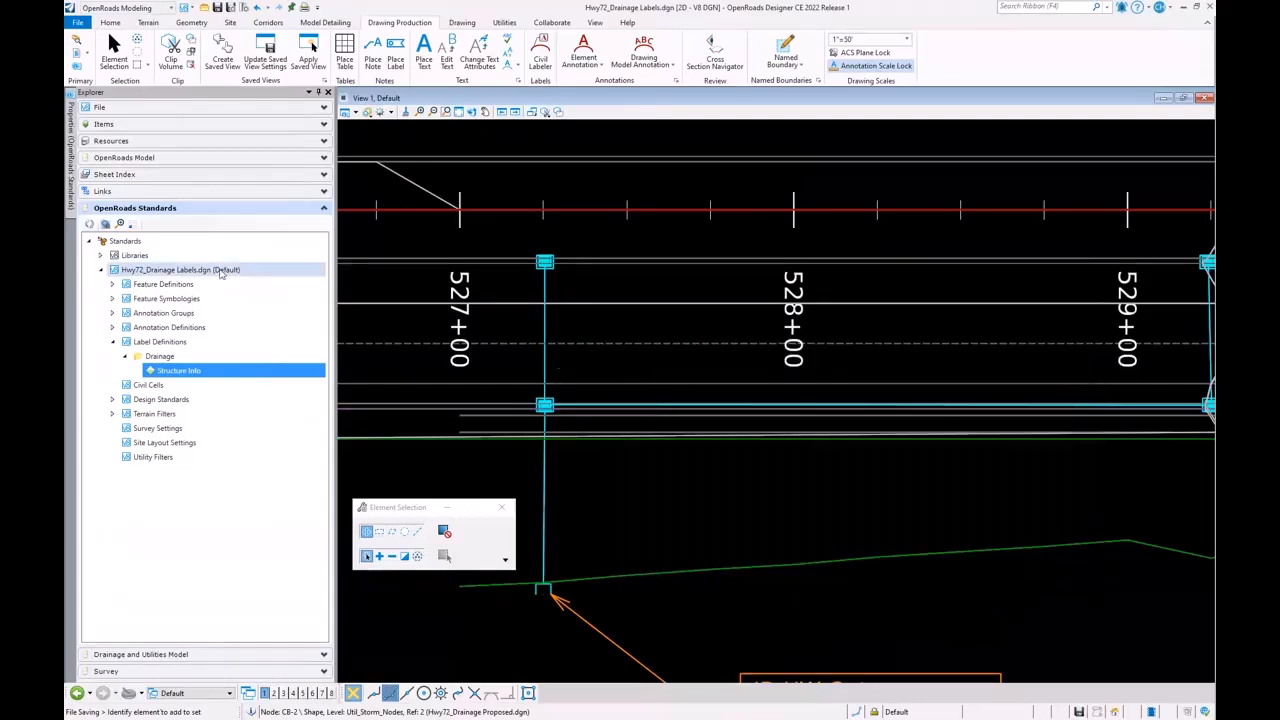
Place a Structure Info label from the Drainage category with the Civil Labeler beside structure CB-2
left_click(540, 50)
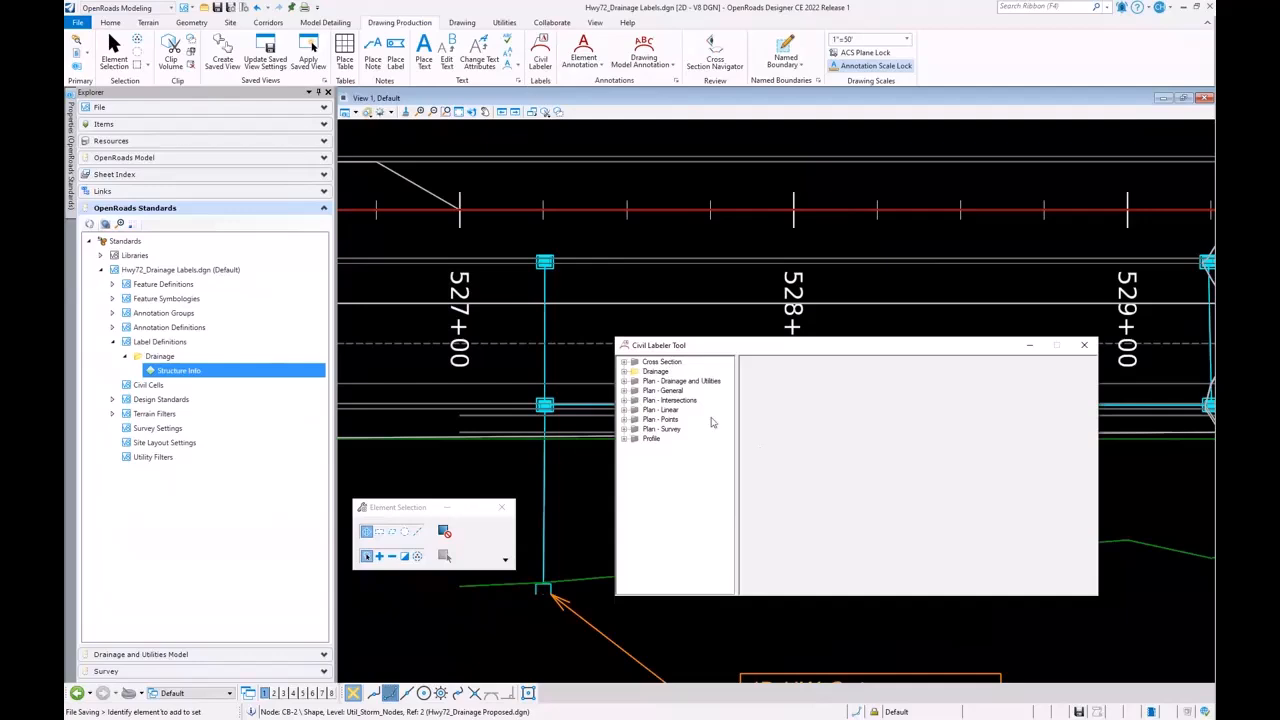
left_click(623, 371)
left_click(652, 382)
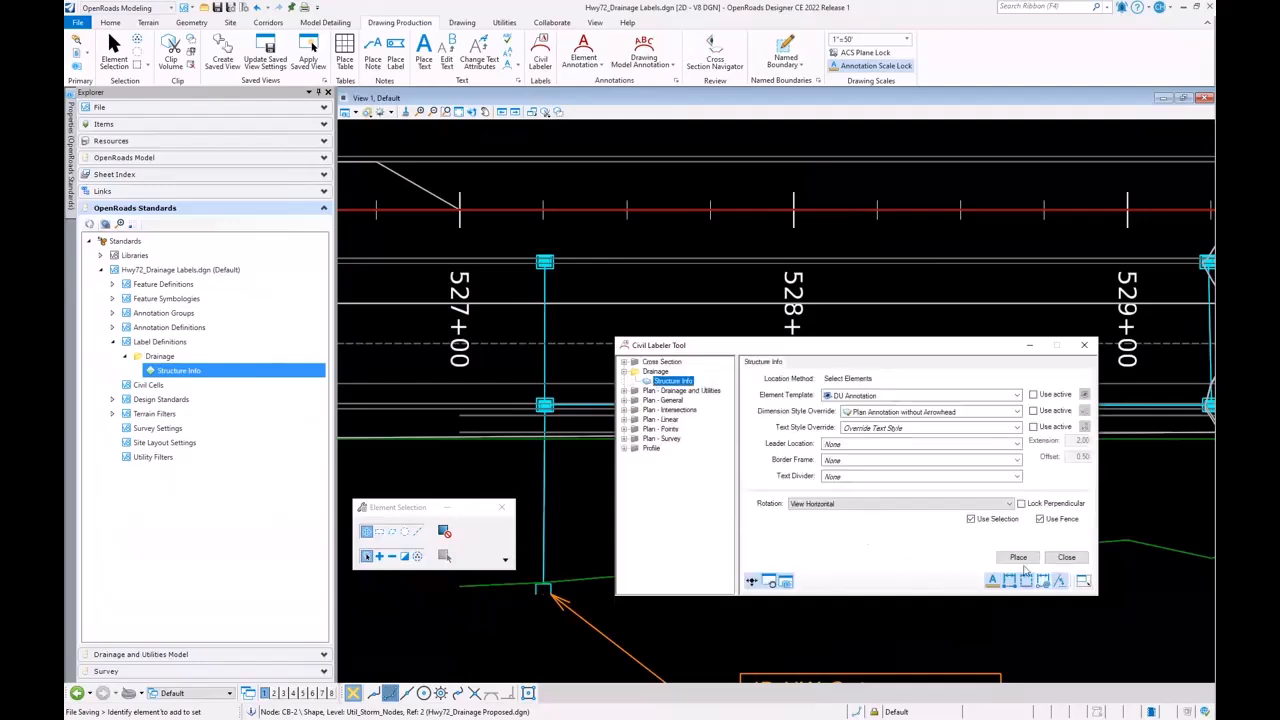
left_click(1018, 557)
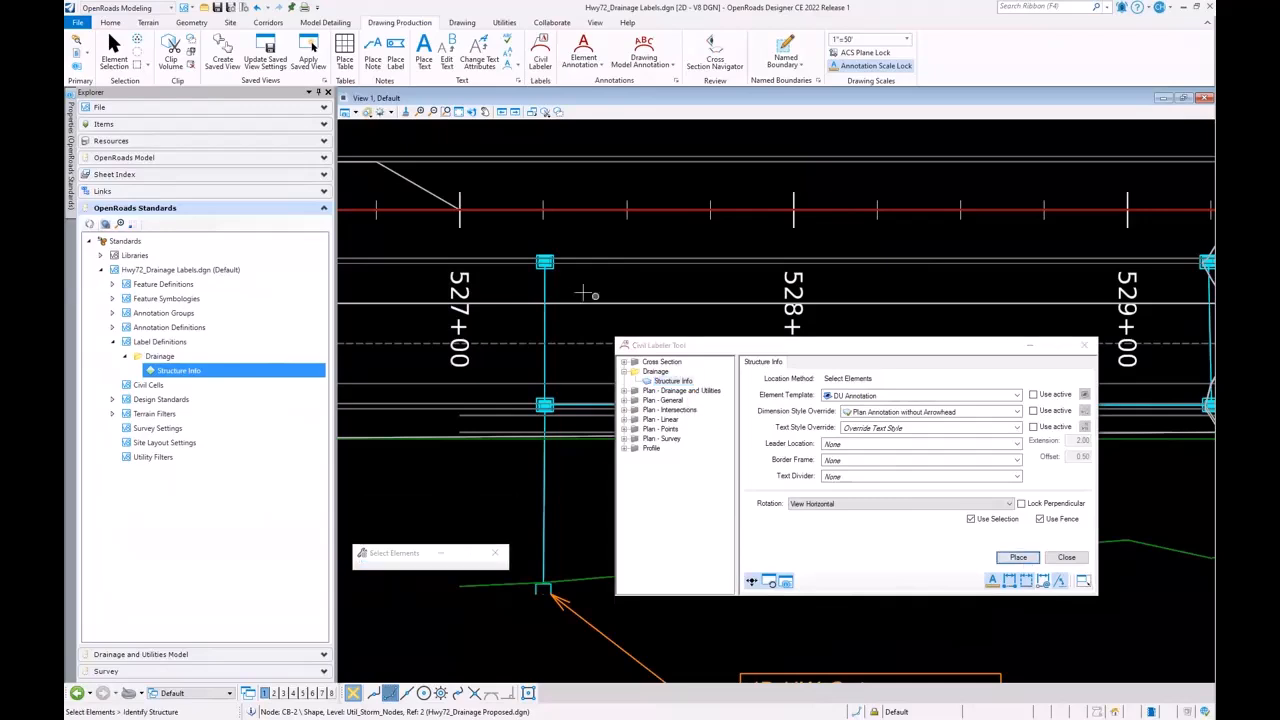
left_click(558, 268)
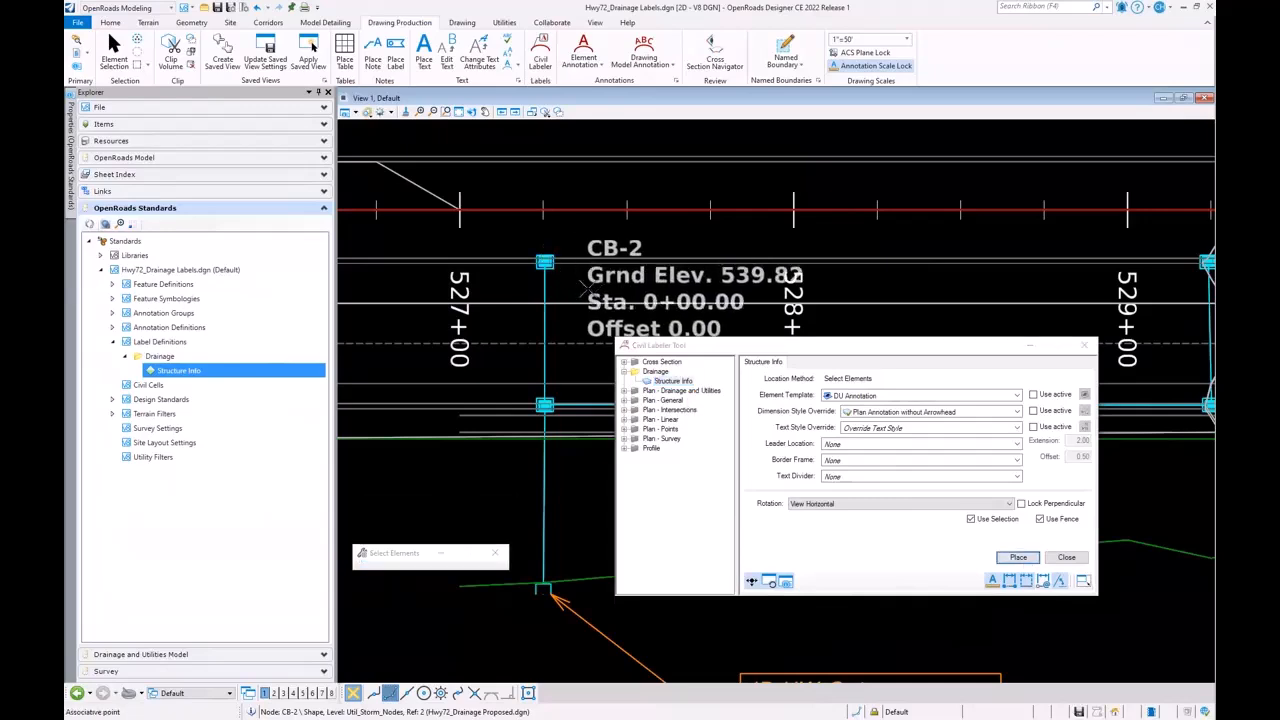
left_click_drag(765, 345, 742, 478)
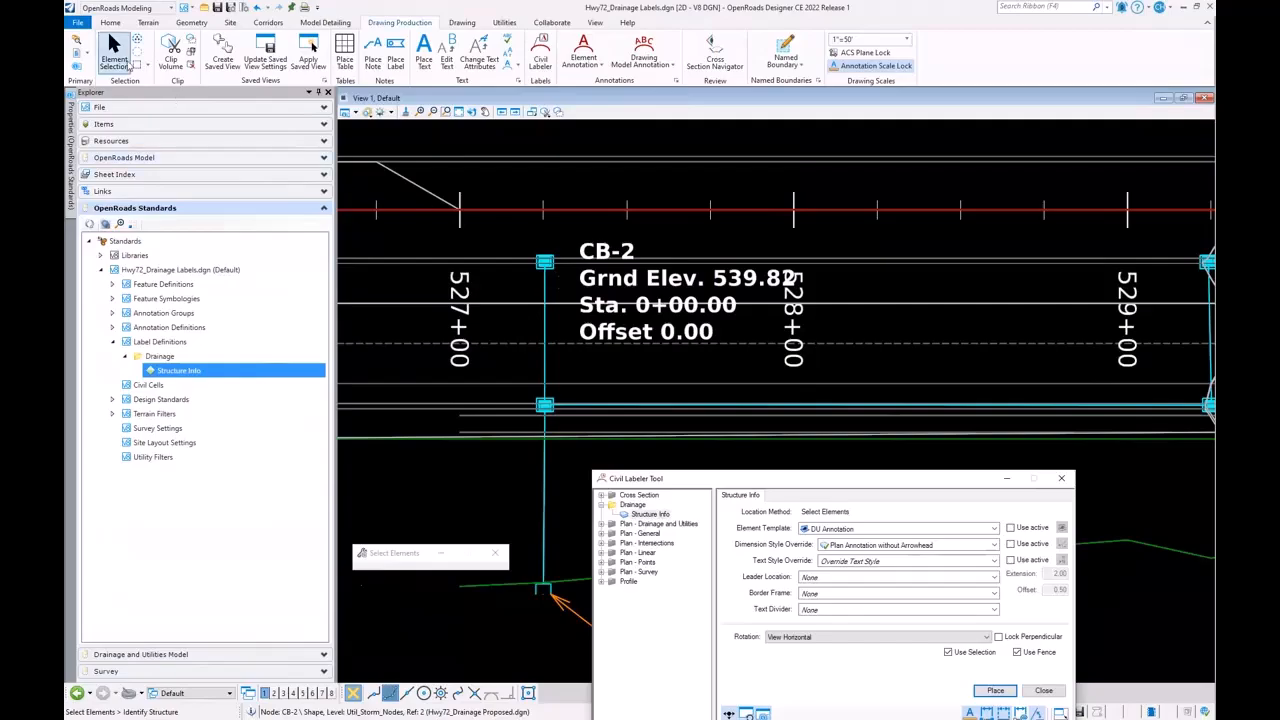
Open the recent file Hwy72_Drainage Proposed.dgn
left_click(78, 21)
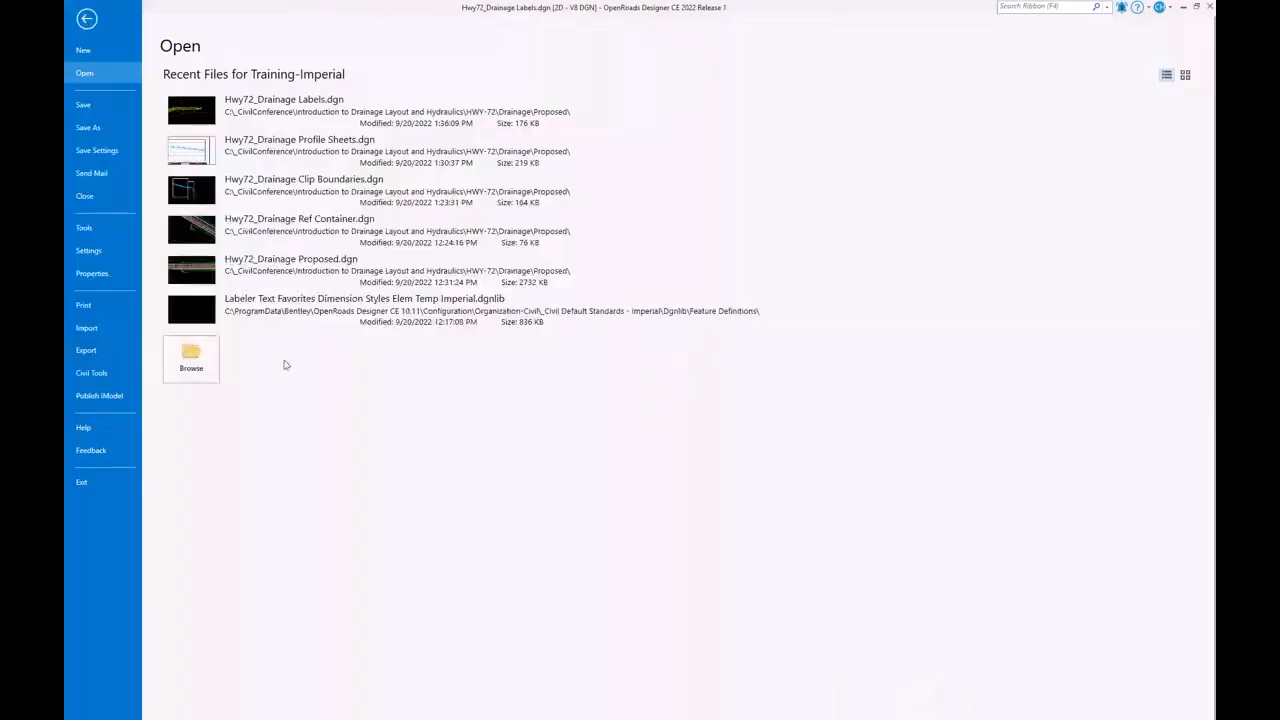
left_click(290, 265)
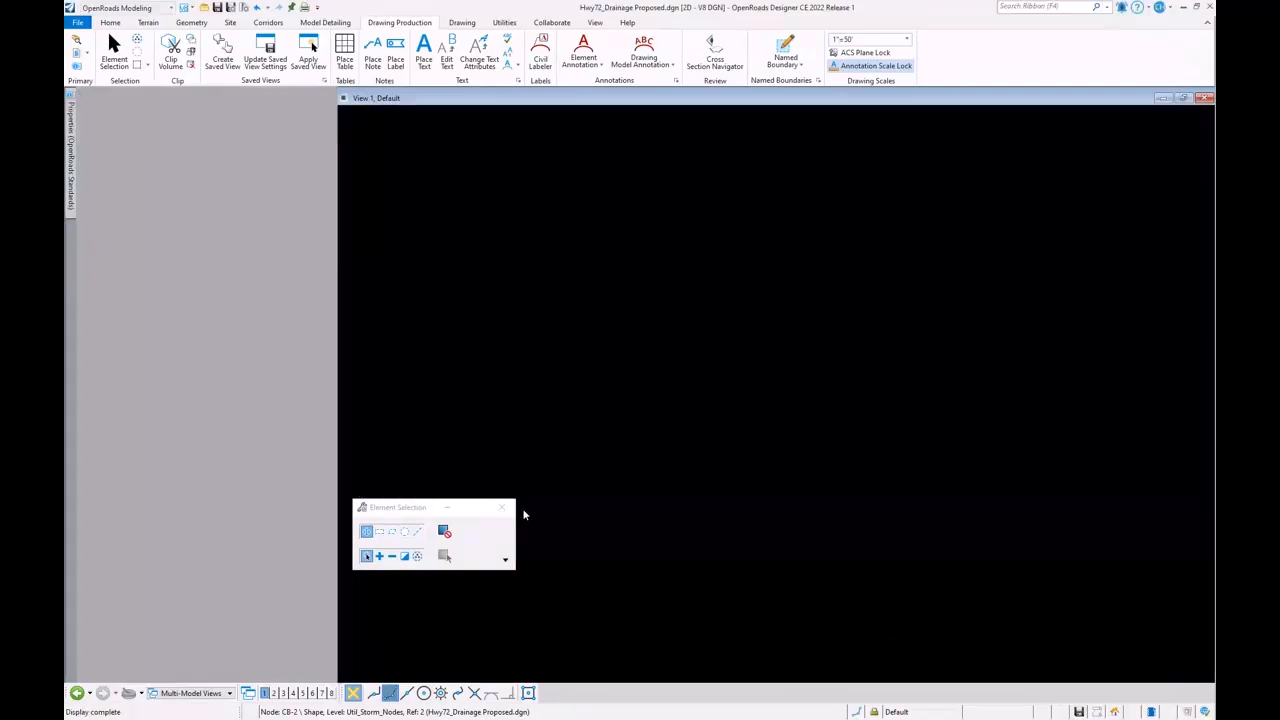
Set the Baseline Reference property of inlet CB-2 to the HWY 72 centerline alignment
scroll(620, 472, "down", 1)
scroll(402, 436, "up", 5)
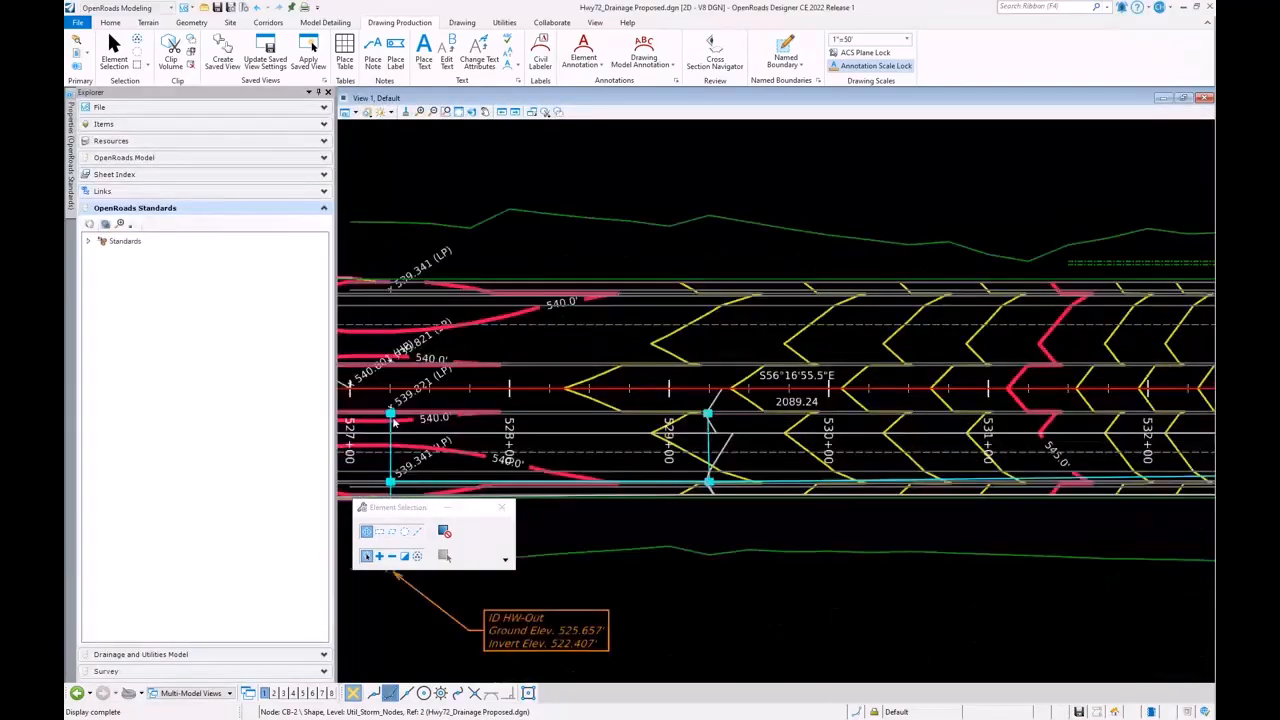
scroll(394, 423, "up", 3)
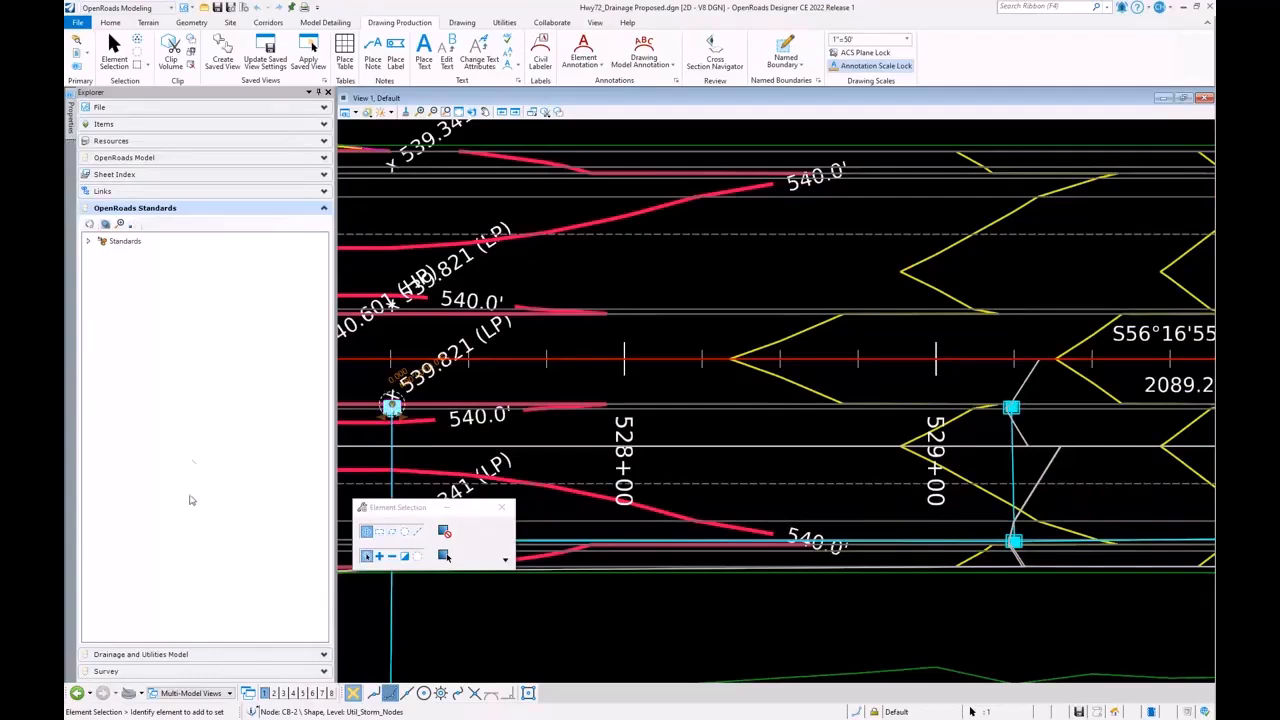
left_click(172, 652)
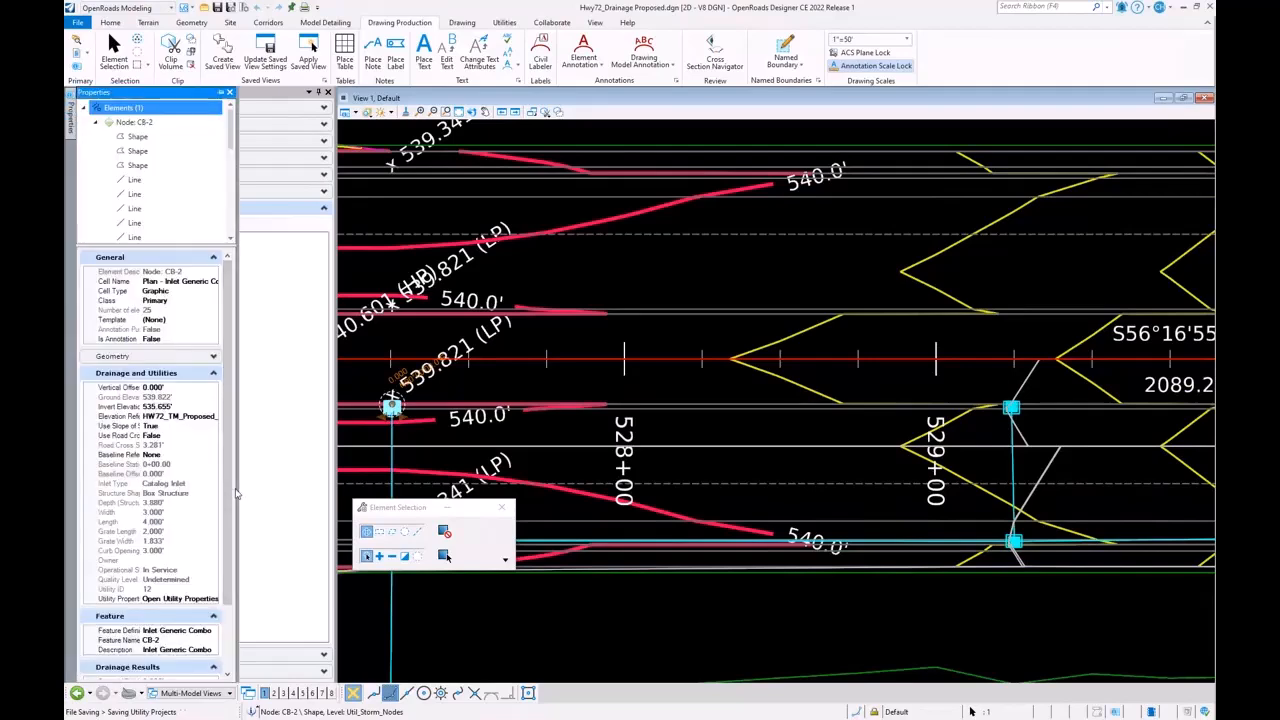
left_click_drag(237, 488, 298, 488)
left_click(225, 455)
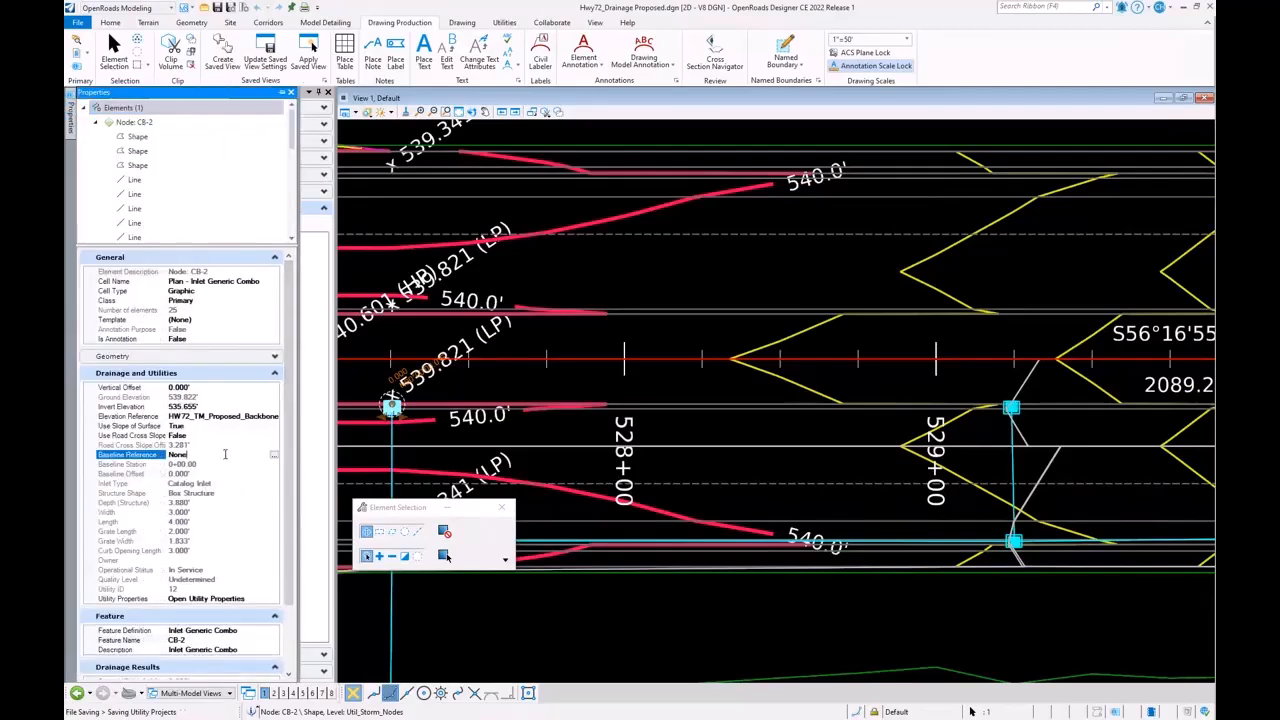
left_click(275, 456)
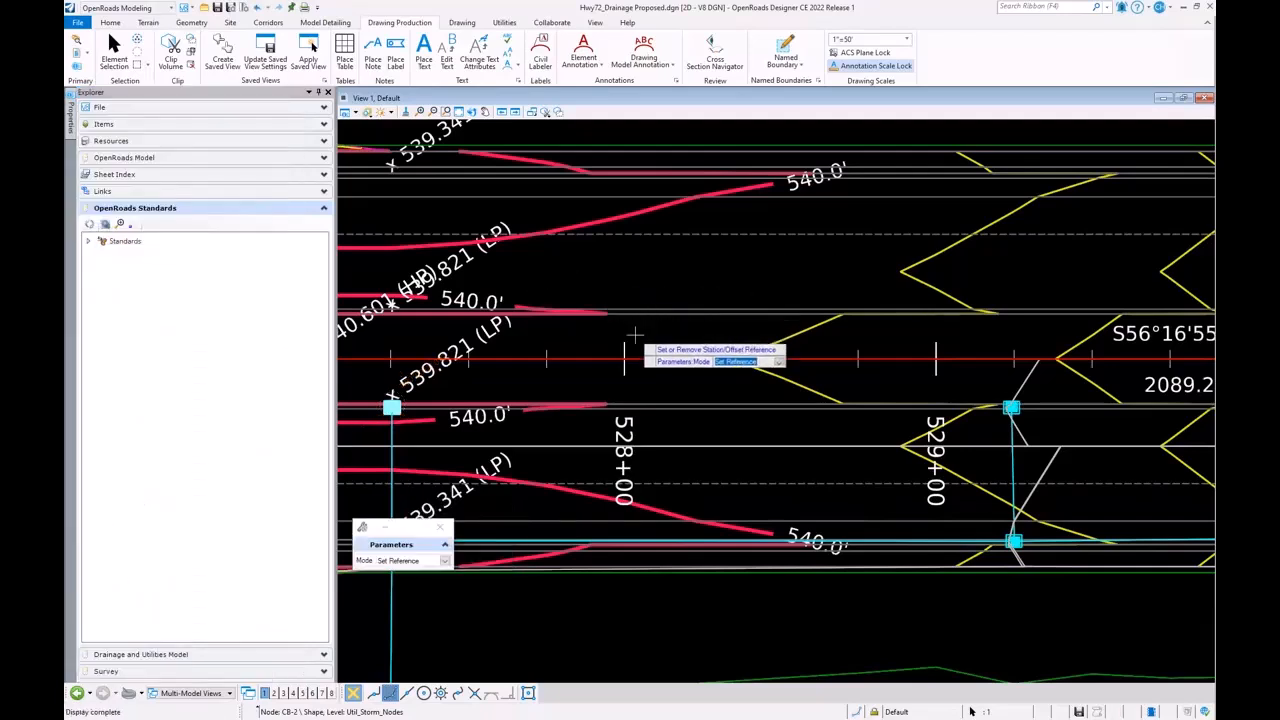
left_click(636, 329)
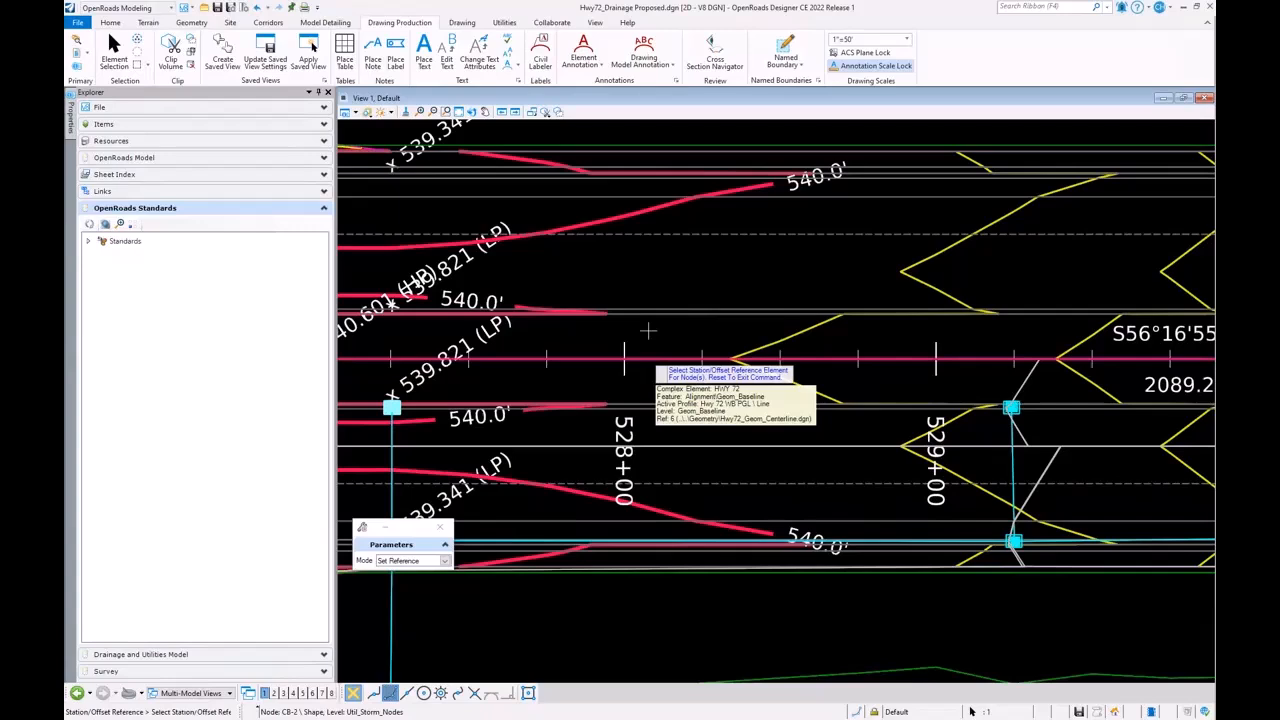
left_click(648, 330)
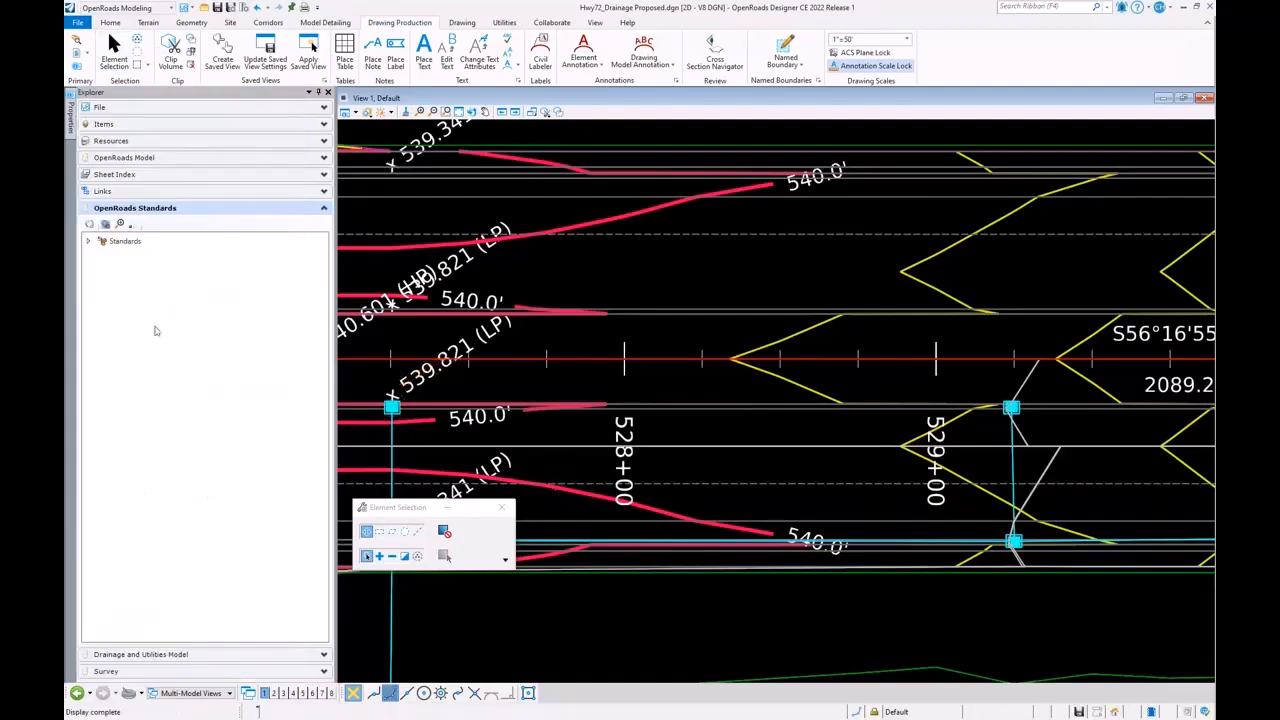
Return to the Default model of Hwy72_Drainage Labels.dgn through the list of previously active models
left_click(88, 693)
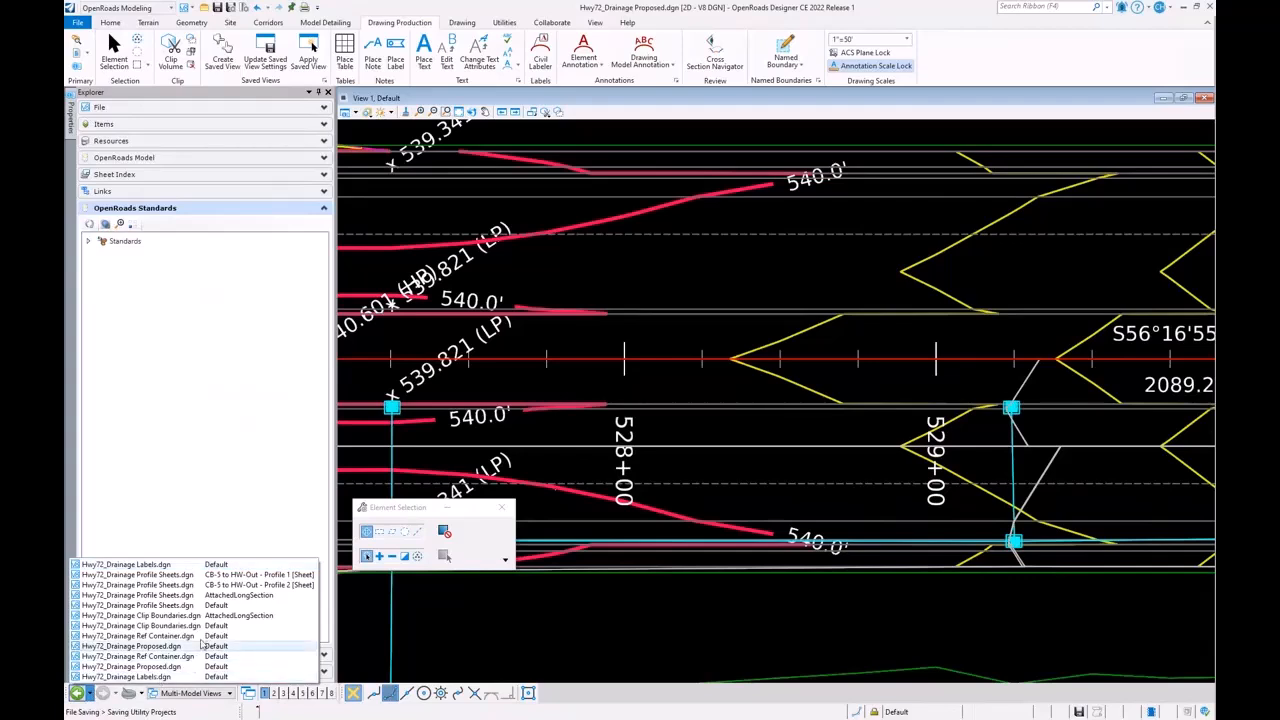
left_click(208, 566)
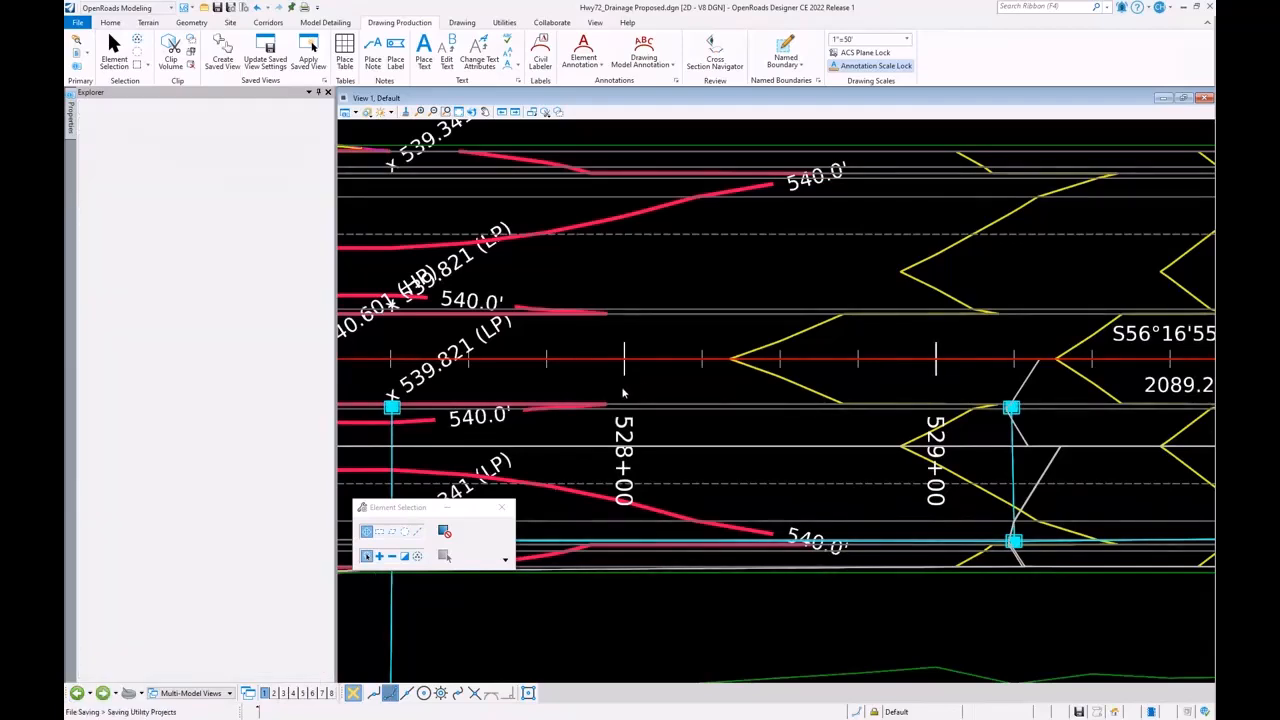